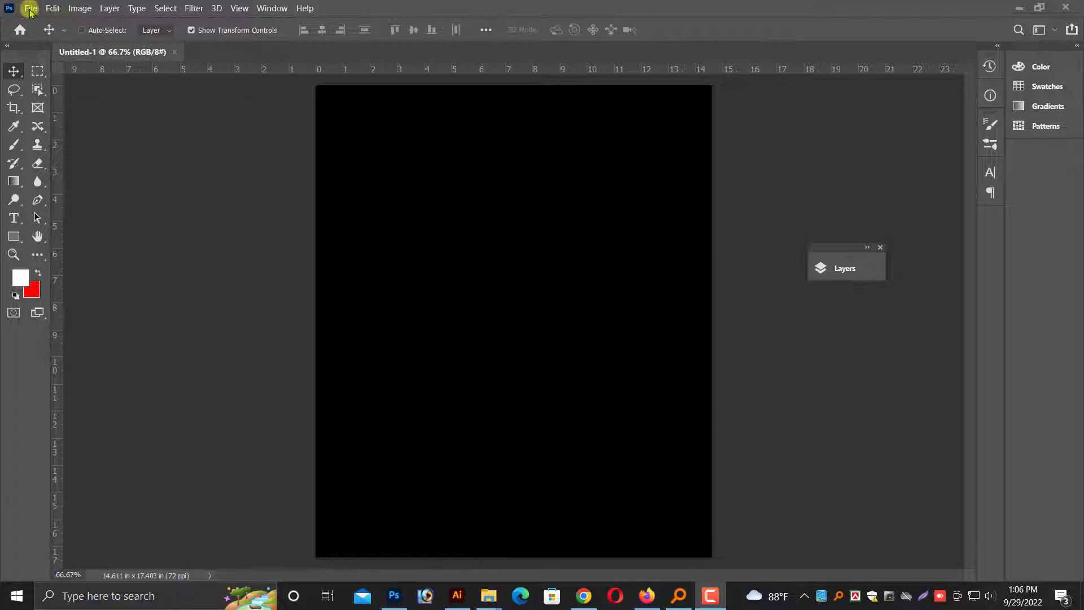
Step: Create a new document 17 inches wide and 22 inches high at 100 ppi, and fill its background with white
{"action": "left_click", "coordinate": [31, 8]}
{"action": "left_click", "coordinate": [34, 21]}
{"action": "left_click", "coordinate": [793, 167]}
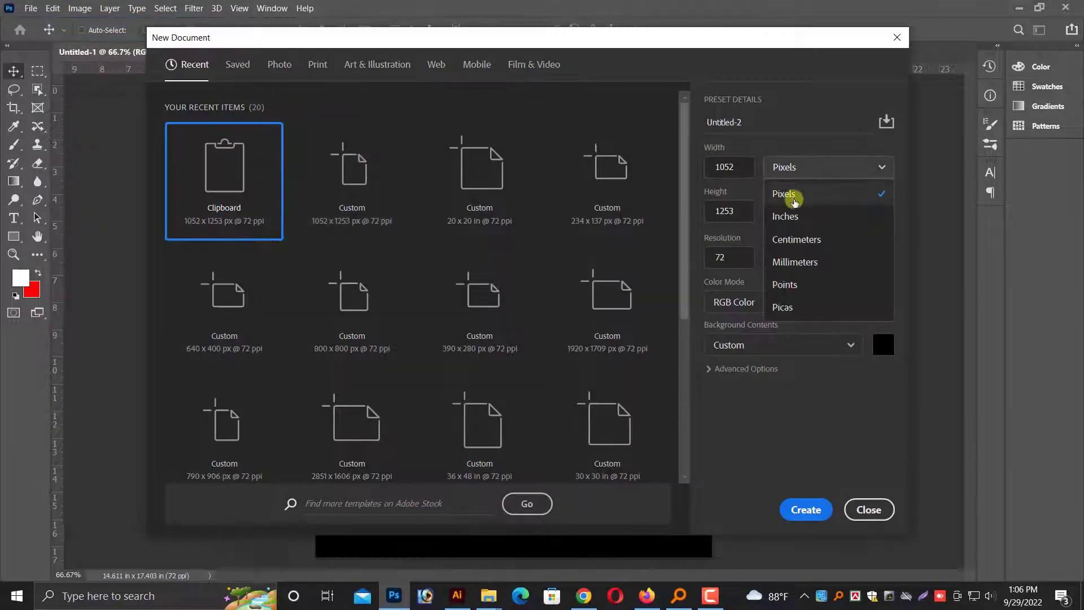
{"action": "left_click", "coordinate": [796, 216]}
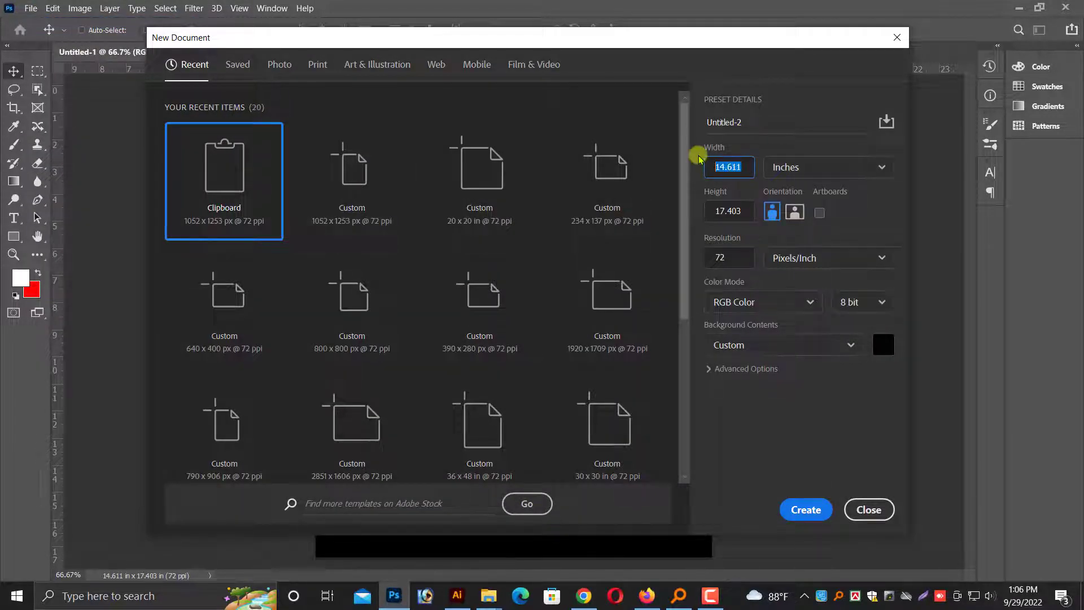
{"action": "type", "text": "17"}
{"action": "key", "text": "Tab"}
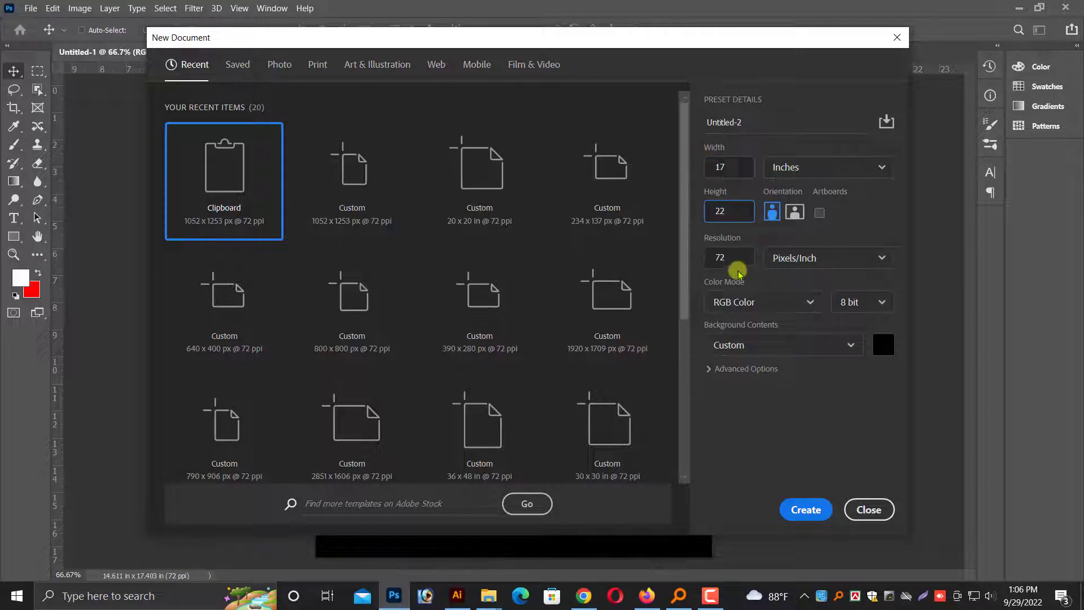
{"action": "left_click", "coordinate": [826, 515]}
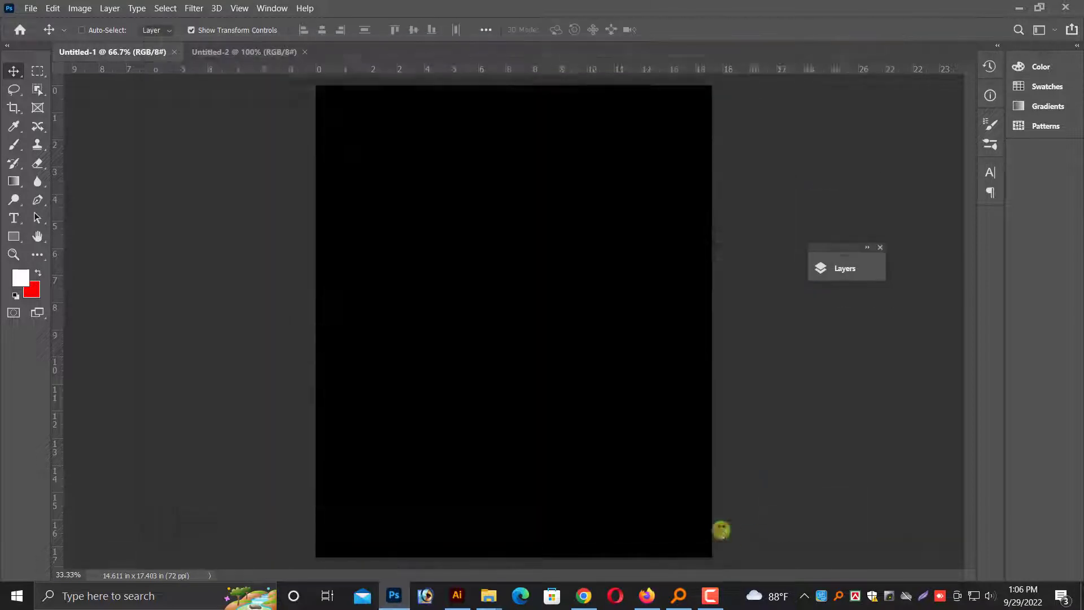
{"action": "key", "text": "ctrl+BackSpace"}
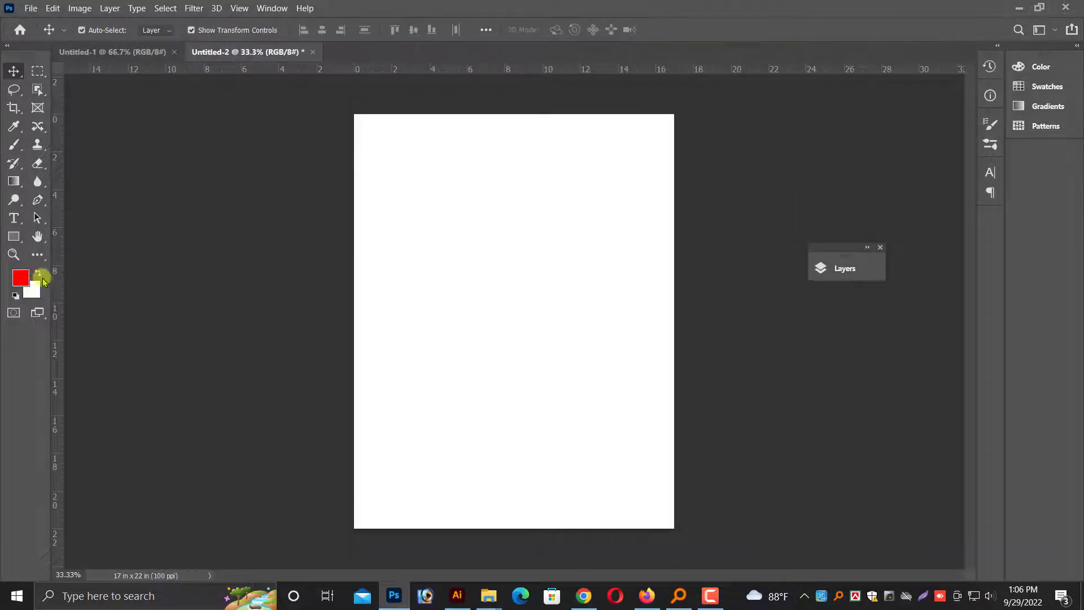
Step: Open the arch-and-mandala artwork, blue-sky mosque photo, Untitled-3 book illustration, white pattern and Ramadan Kareem greeting images together from the islamic folder
{"action": "key", "text": "ctrl+o"}
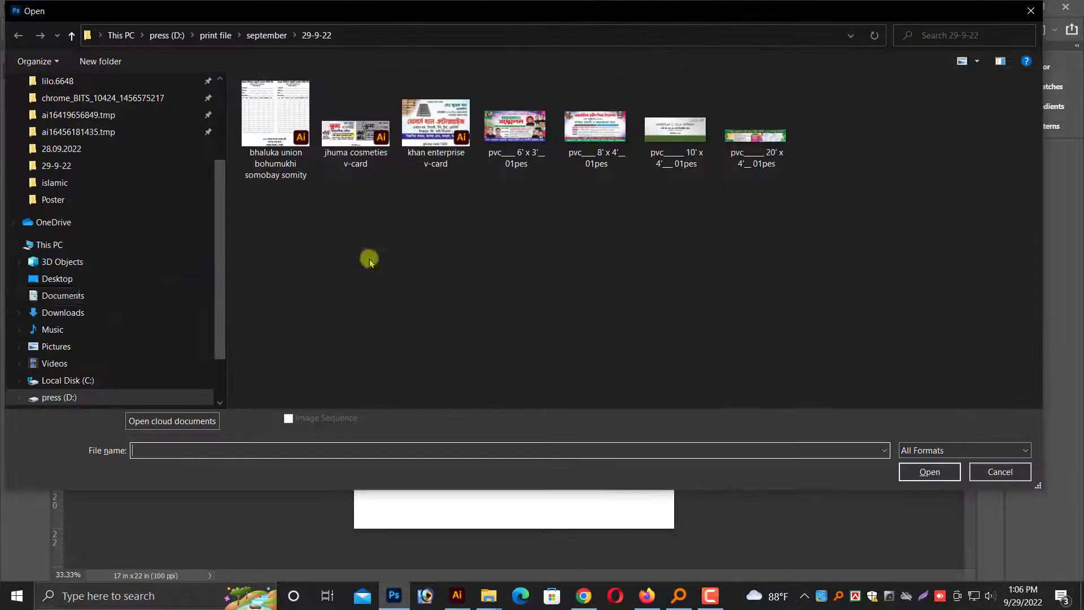
{"action": "left_click", "coordinate": [57, 115]}
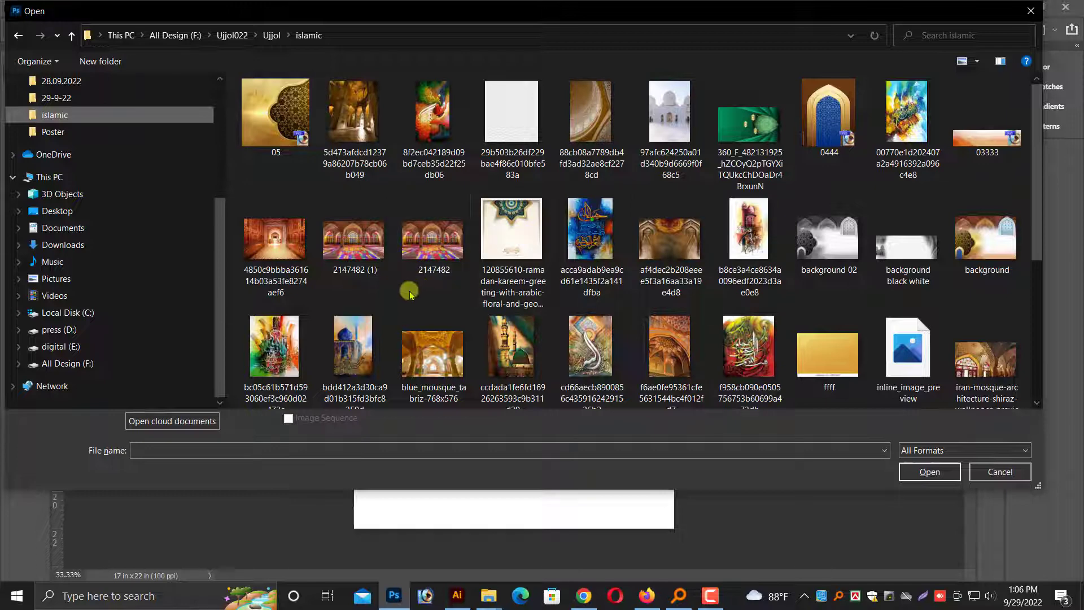
{"action": "left_click", "coordinate": [677, 251]}
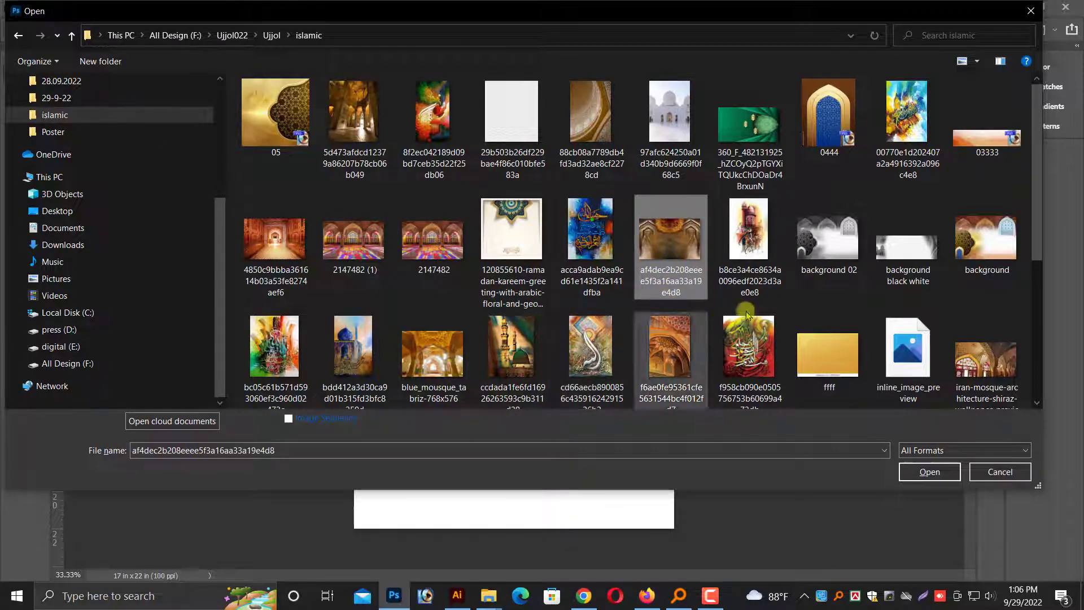
{"action": "scroll", "coordinate": [799, 320], "scroll_direction": "down", "scroll_amount": 2}
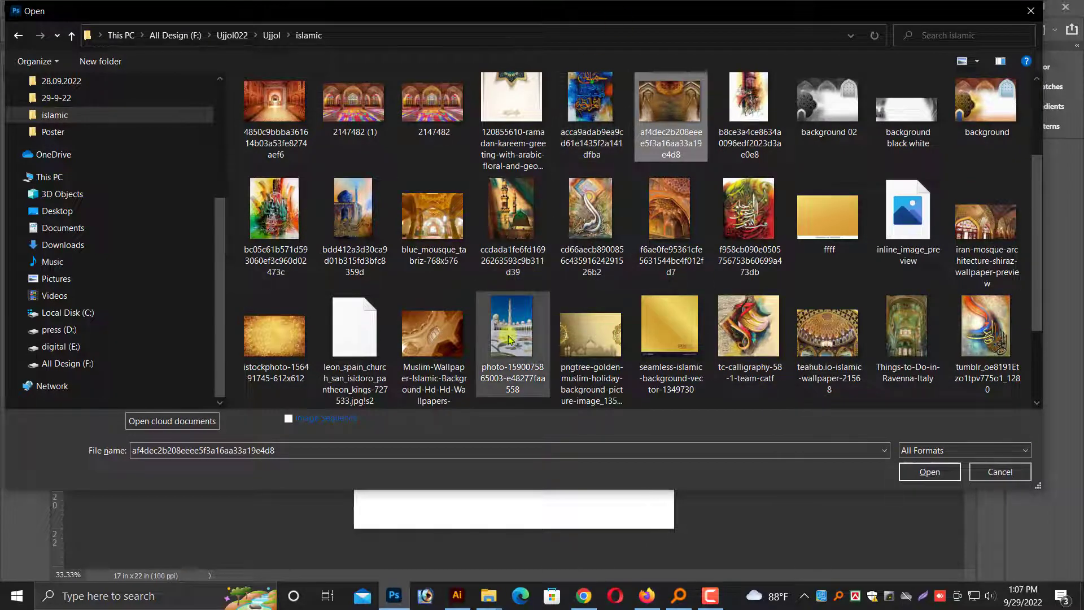
{"action": "left_click", "coordinate": [510, 340], "text": "ctrl"}
{"action": "scroll", "coordinate": [593, 322], "scroll_direction": "down", "scroll_amount": 2}
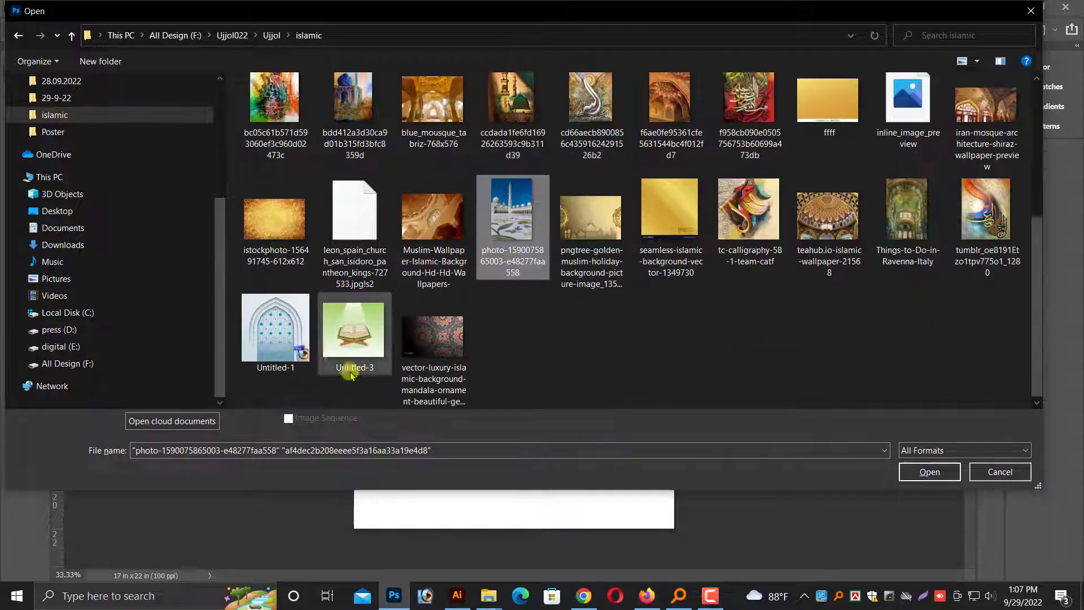
{"action": "left_click", "coordinate": [357, 346], "text": "ctrl"}
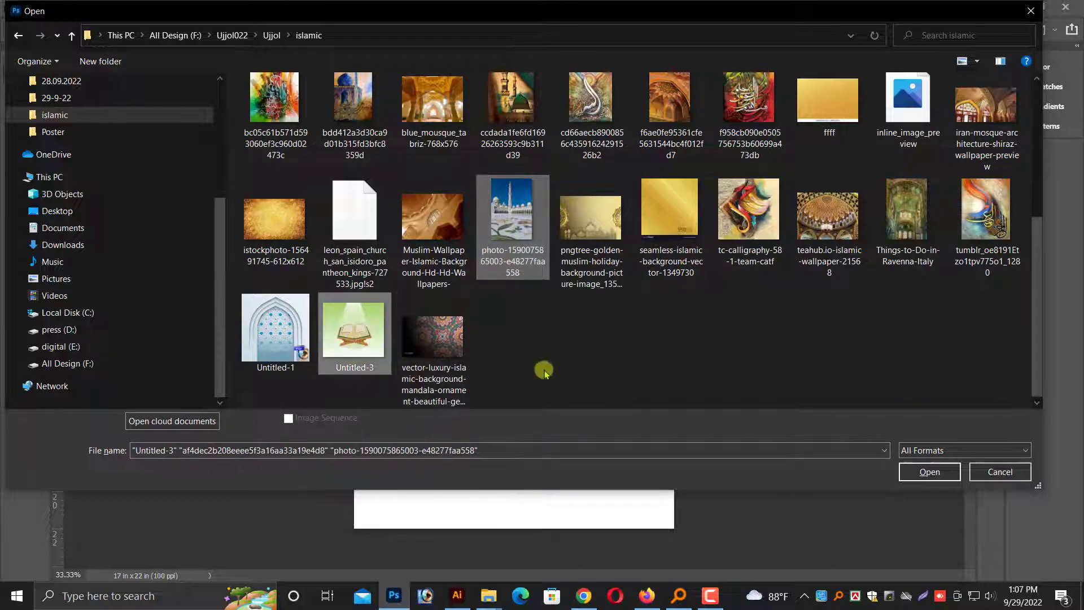
{"action": "scroll", "coordinate": [708, 368], "scroll_direction": "up", "scroll_amount": 3}
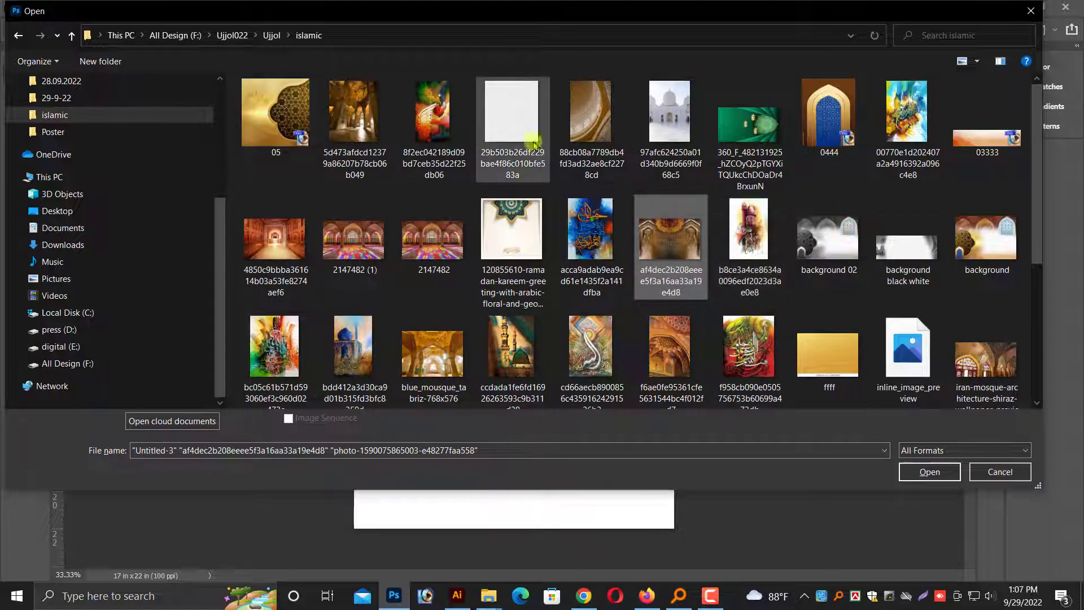
{"action": "left_click", "coordinate": [519, 112], "text": "ctrl"}
{"action": "left_click", "coordinate": [524, 219], "text": "ctrl"}
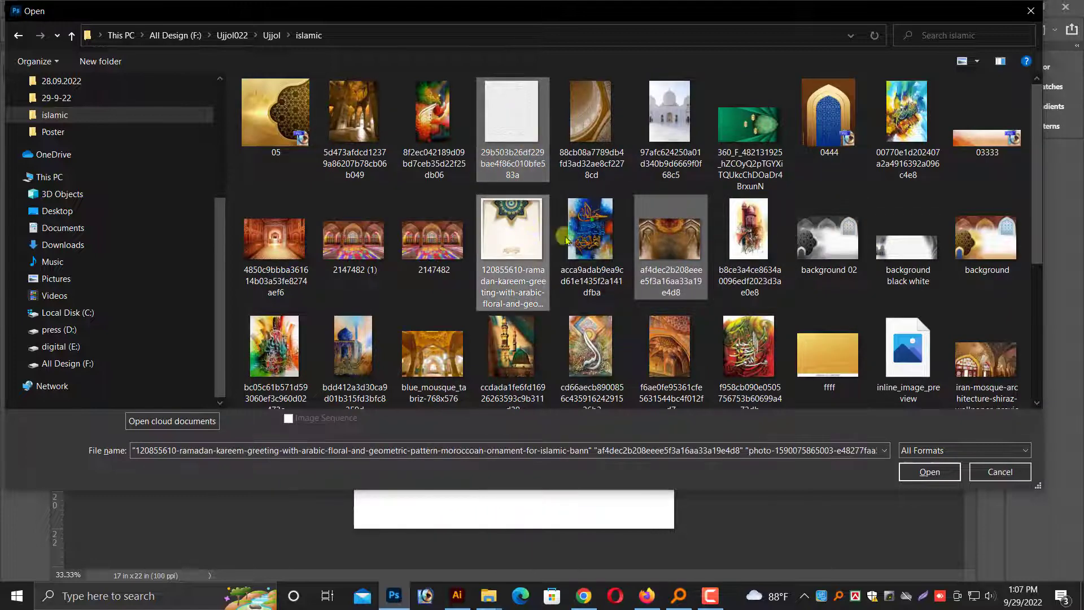
{"action": "left_click", "coordinate": [918, 477]}
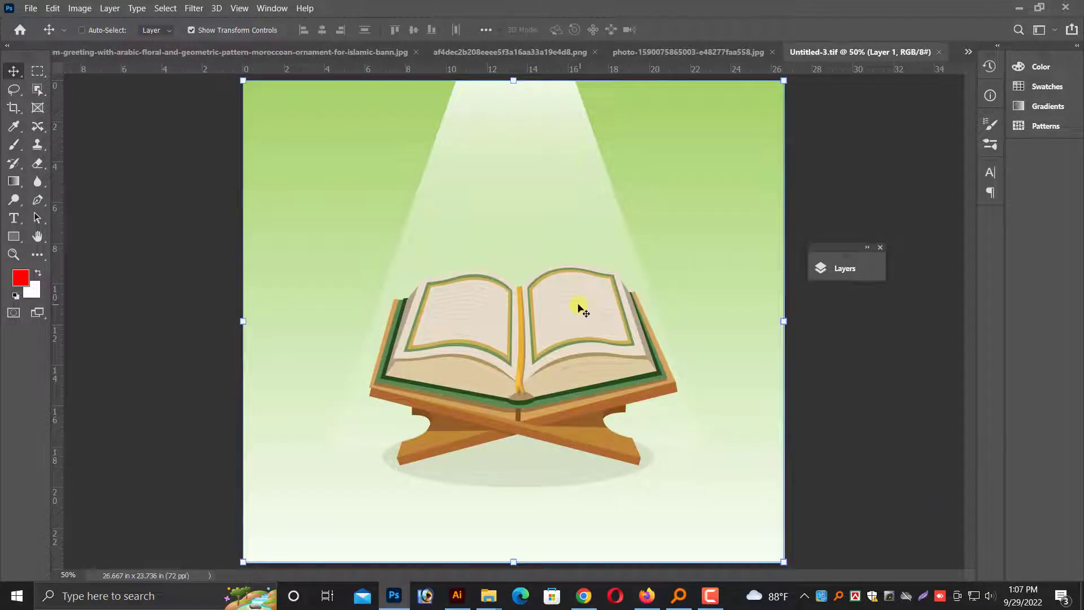
Step: Cut the arch-and-mandala artwork from af4dec2b208eeee5f3a16aa33a19e4d8.png and close that file without saving
{"action": "left_click", "coordinate": [672, 54]}
{"action": "left_click", "coordinate": [330, 52]}
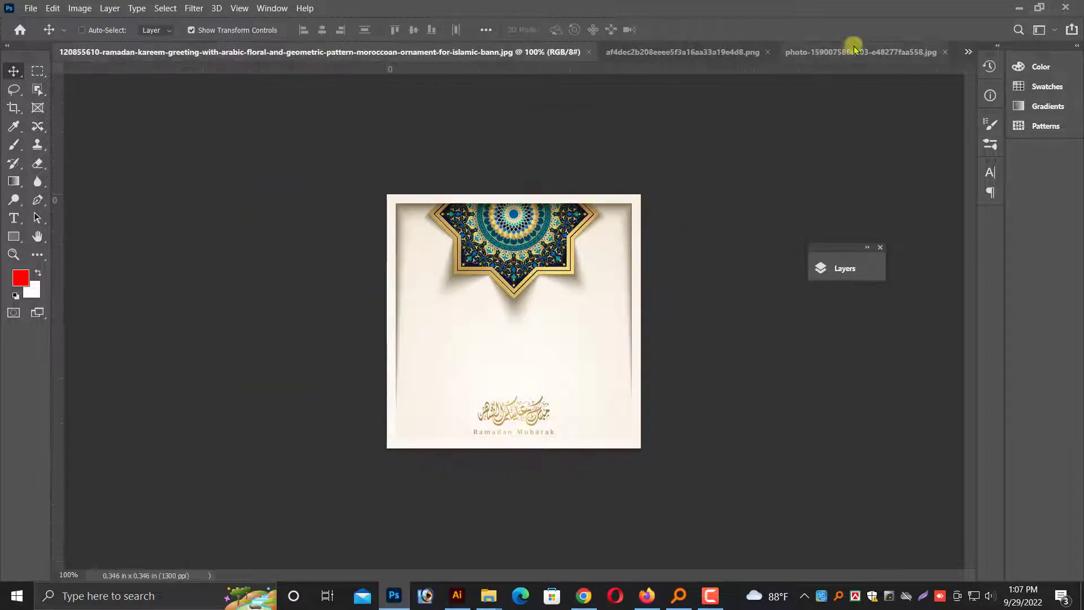
{"action": "left_click", "coordinate": [859, 54]}
{"action": "left_click", "coordinate": [672, 52]}
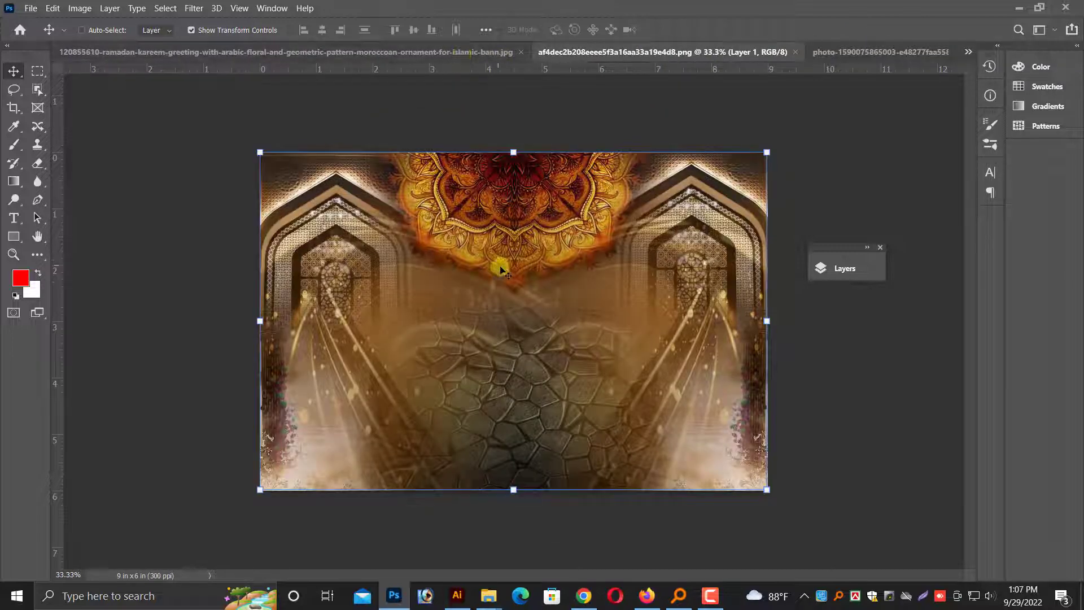
{"action": "left_click", "coordinate": [343, 59]}
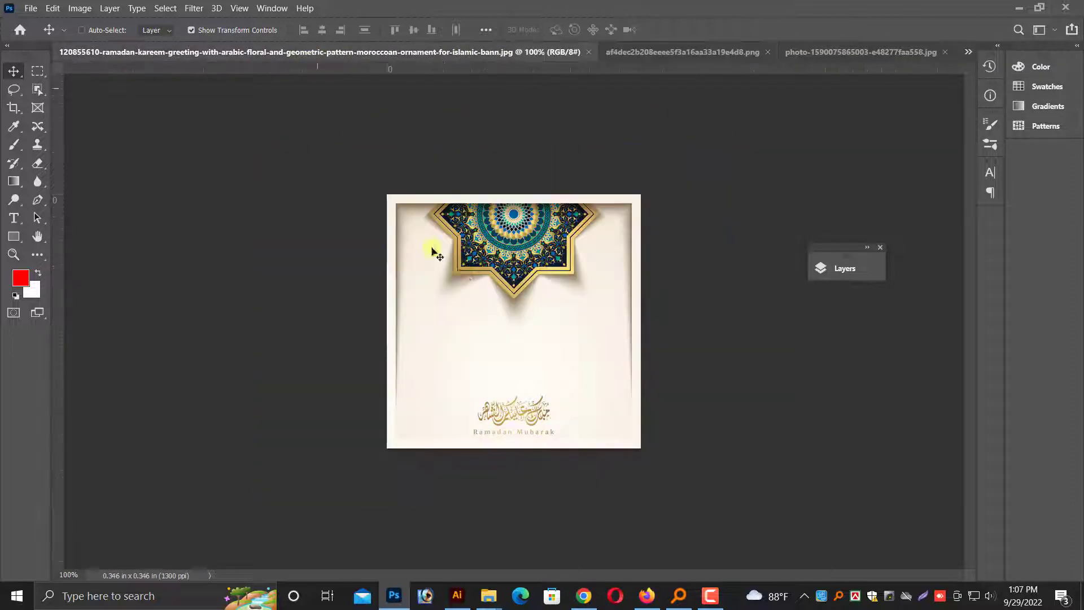
{"action": "left_click", "coordinate": [692, 56]}
{"action": "key", "text": "ctrl+w"}
{"action": "left_click", "coordinate": [565, 242]}
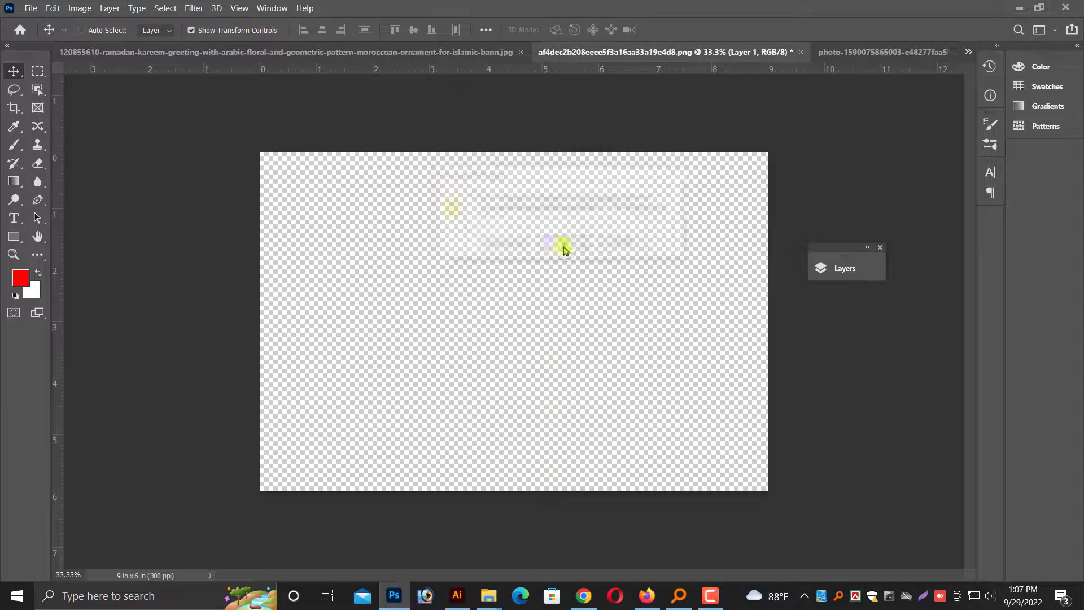
{"action": "left_click", "coordinate": [822, 57]}
{"action": "left_click", "coordinate": [655, 52]}
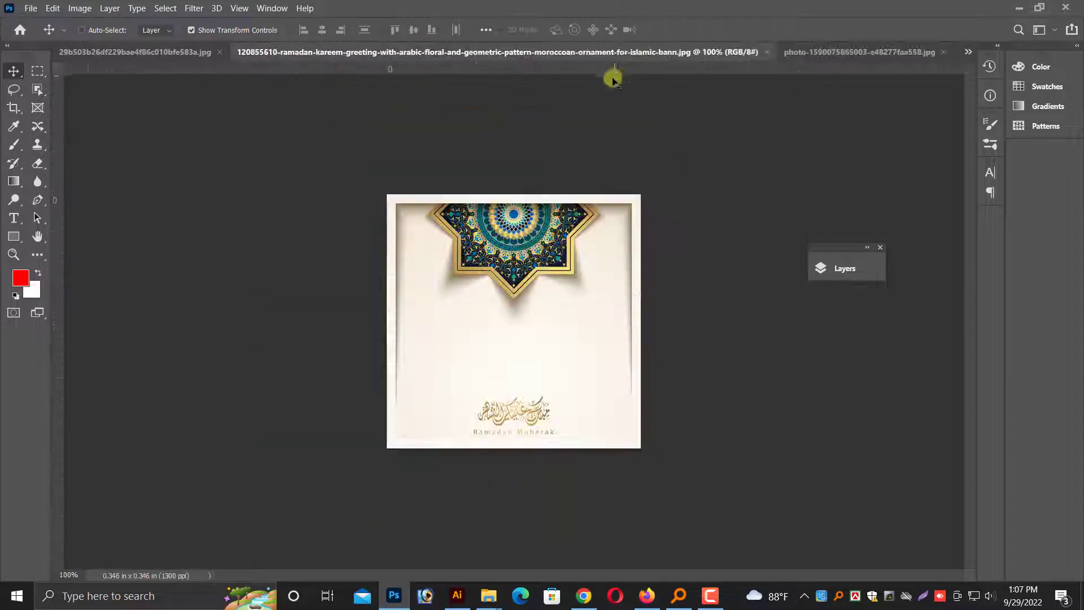
{"action": "left_click", "coordinate": [170, 52]}
{"action": "key", "text": "ctrl+v"}
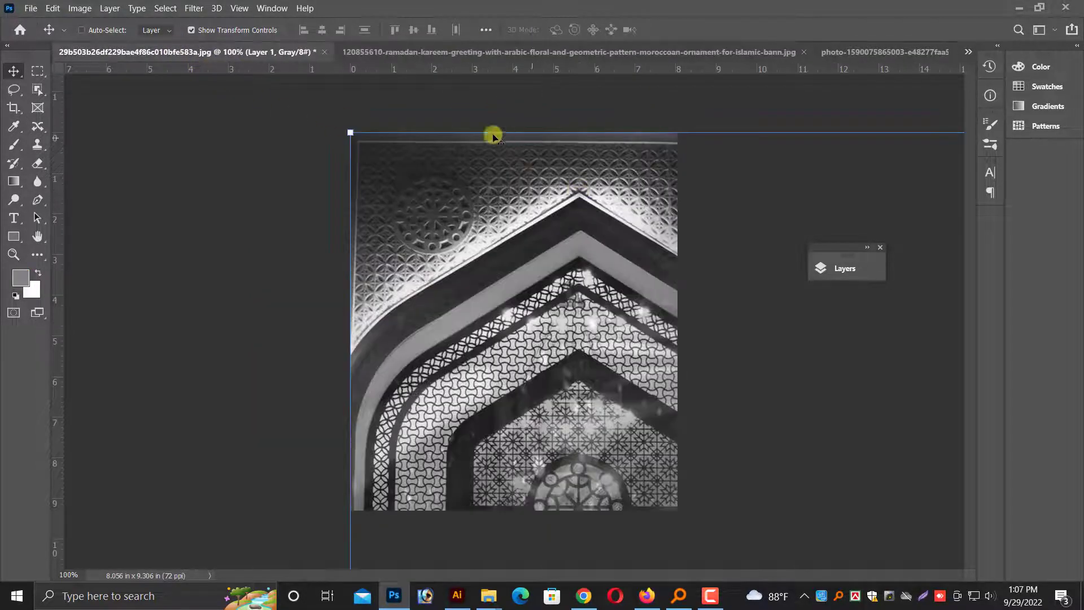
{"action": "key", "text": "ctrl+z"}
Step: Paste the cut arch-and-mandala artwork into the blue-sky mosque photo document
{"action": "left_click", "coordinate": [836, 56]}
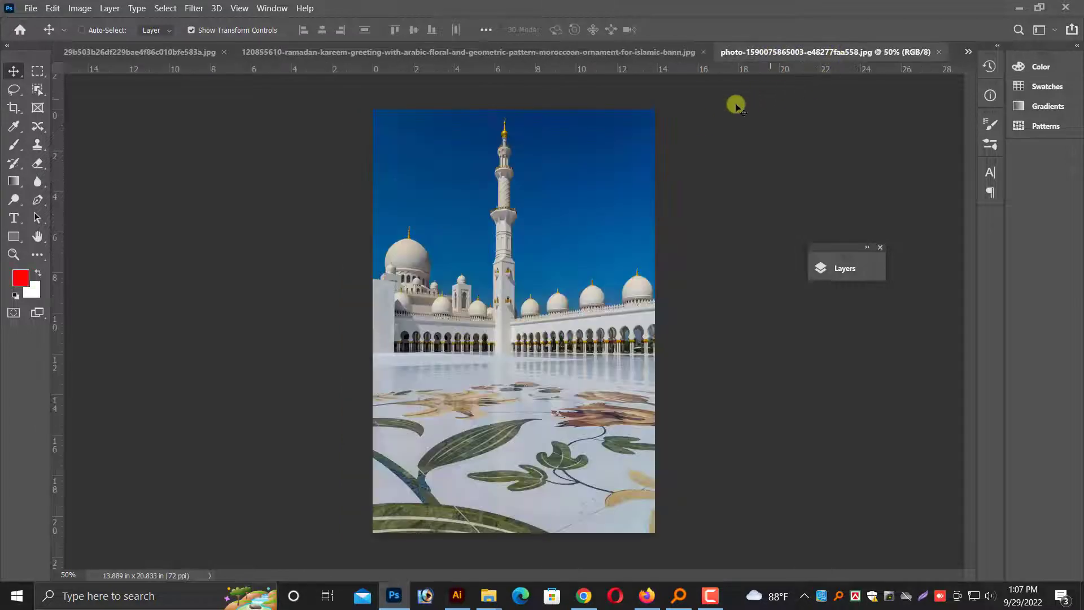
{"action": "key", "text": "ctrl+v"}
{"action": "left_click", "coordinate": [621, 57]}
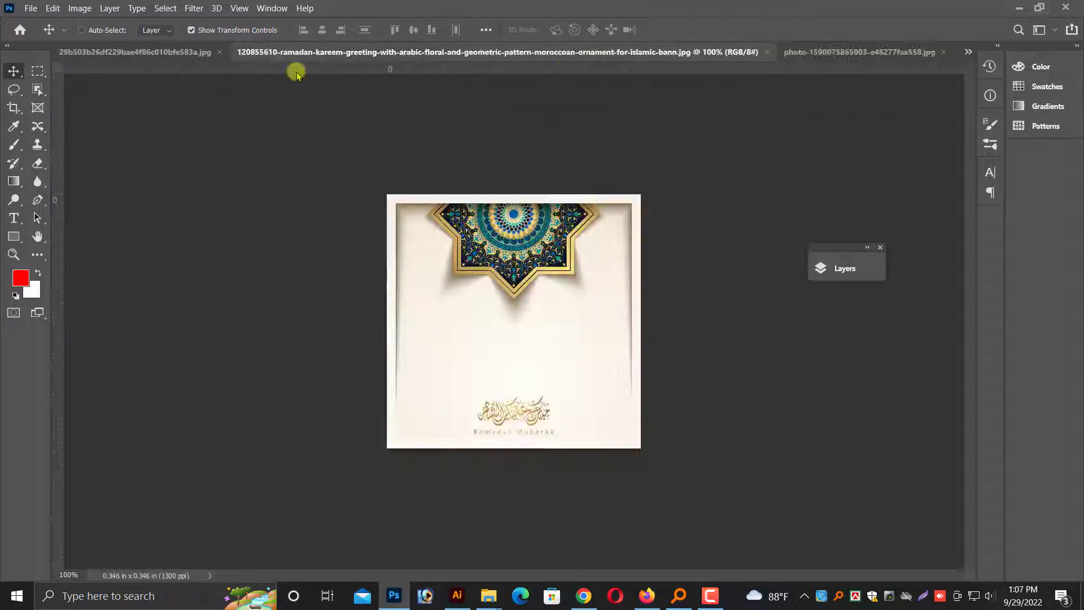
Step: Transfer the entire white pattern image into the Untitled-2 document, closing its source file without saving
{"action": "left_click", "coordinate": [107, 52]}
{"action": "key", "text": "ctrl+a"}
{"action": "key", "text": "ctrl+w"}
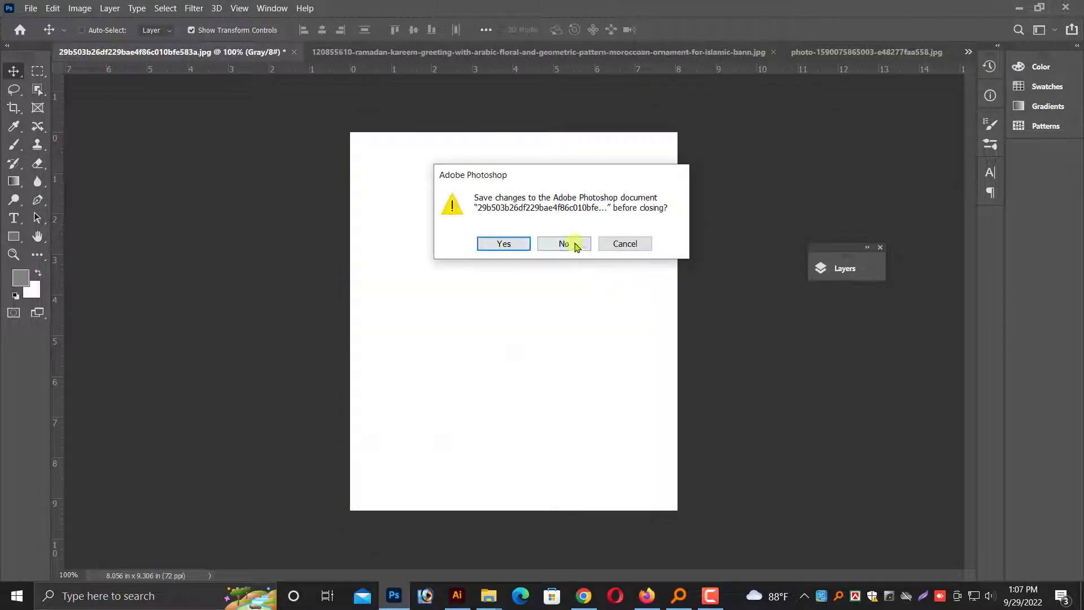
{"action": "left_click", "coordinate": [566, 242]}
{"action": "left_click", "coordinate": [89, 52]}
{"action": "key", "text": "ctrl+v"}
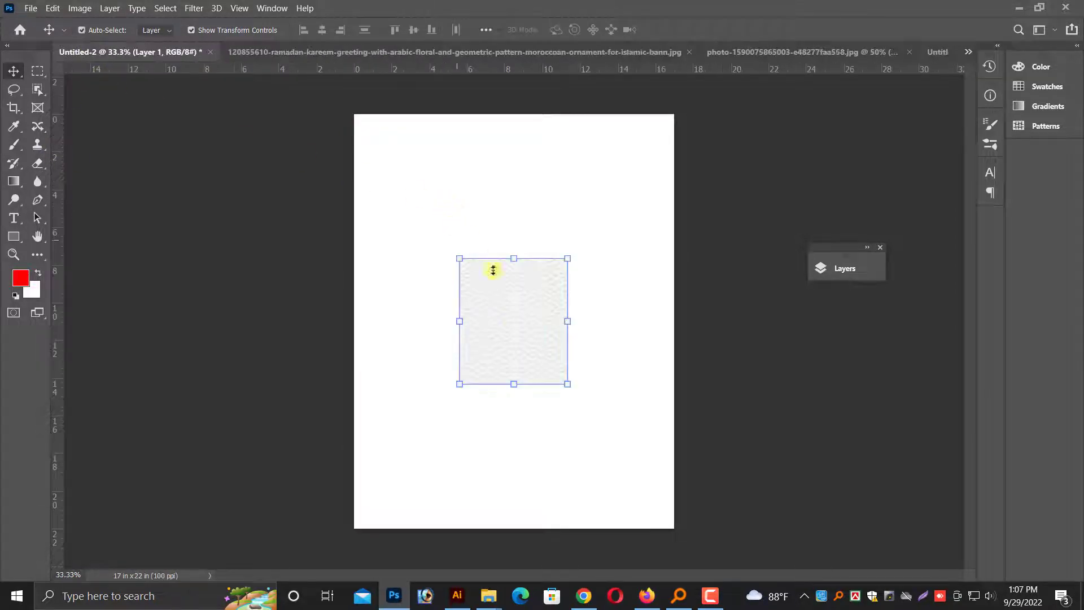
{"action": "left_click_drag", "start_coordinate": [632, 134], "coordinate": [885, 51]}
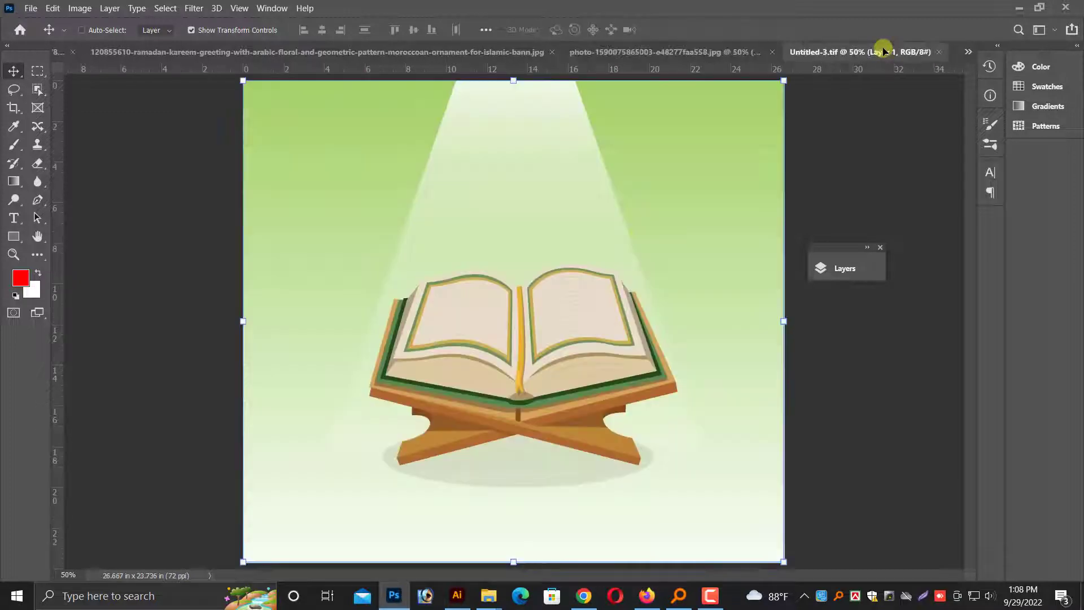
{"action": "left_click_drag", "start_coordinate": [480, 266], "coordinate": [557, 235]}
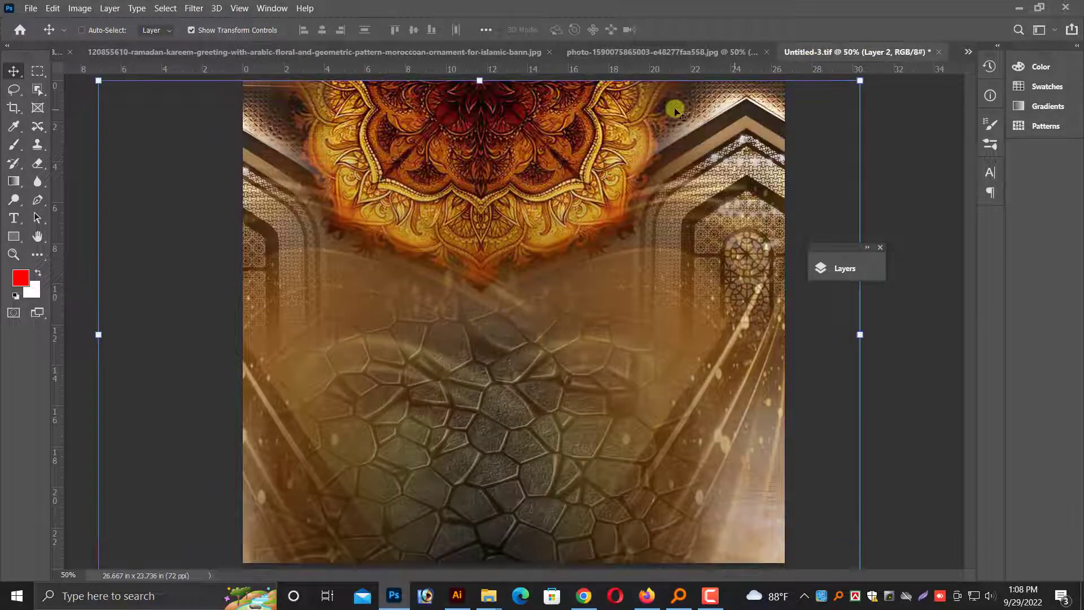
{"action": "key", "text": "ctrl+z"}
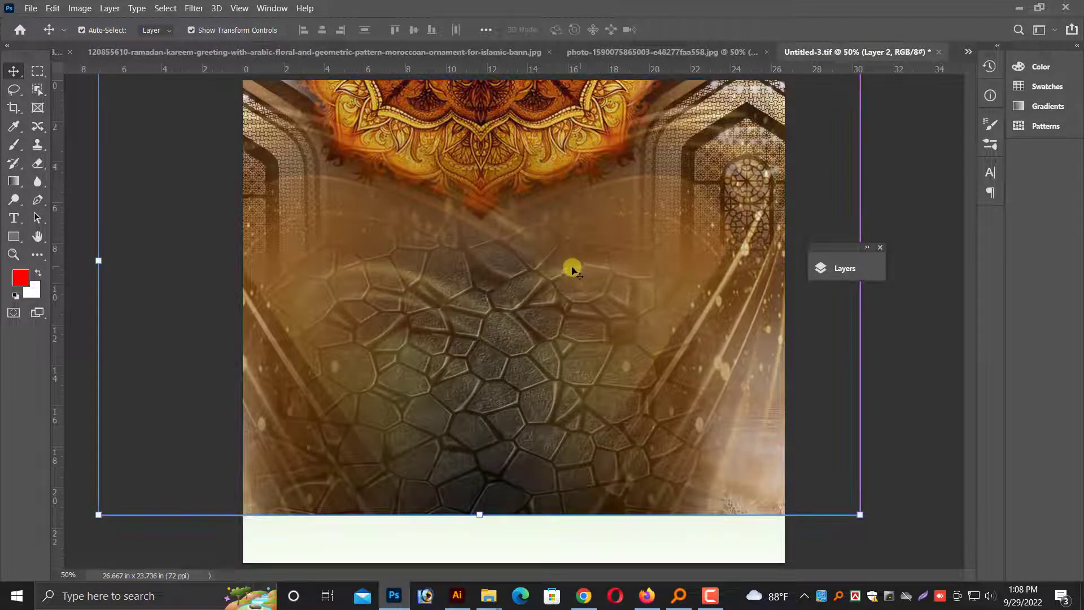
{"action": "key", "text": "ctrl+z"}
{"action": "key", "text": "ctrl+z"}
Step: Cut the open-book illustration from Untitled-3.tif and close that file without saving
{"action": "key", "text": "ctrl+w"}
{"action": "left_click", "coordinate": [569, 233]}
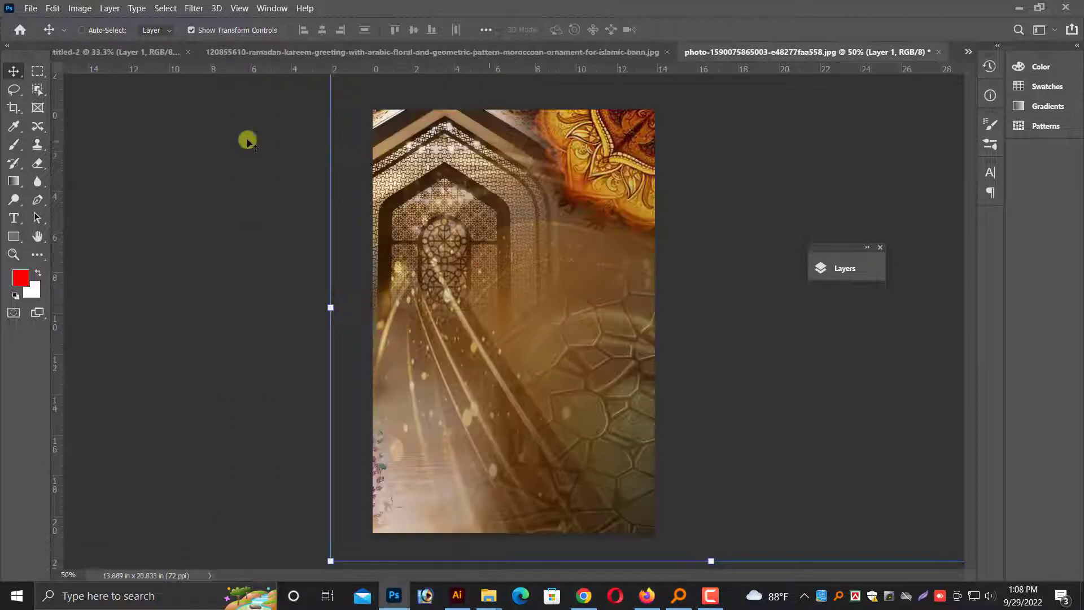
Step: Bring the arch-and-mandala artwork into Untitled-2 and scale it to span the page width at the upper edge
{"action": "left_click_drag", "start_coordinate": [481, 241], "coordinate": [559, 292]}
{"action": "left_click_drag", "start_coordinate": [307, 407], "coordinate": [354, 385]}
{"action": "left_click_drag", "start_coordinate": [760, 384], "coordinate": [675, 327]}
{"action": "key", "text": "Return"}
Step: Paste the green open-book illustration into Untitled-2, scale it down and place it in the lower part of the page
{"action": "key", "text": "ctrl+v"}
{"action": "left_click_drag", "start_coordinate": [714, 187], "coordinate": [556, 330]}
{"action": "key", "text": "Return"}
{"action": "left_click_drag", "start_coordinate": [424, 450], "coordinate": [448, 461]}
Step: Move the whole Ramadan Kareem greeting image into Untitled-2 and close its source file without saving
{"action": "key", "text": "ctrl+Tab"}
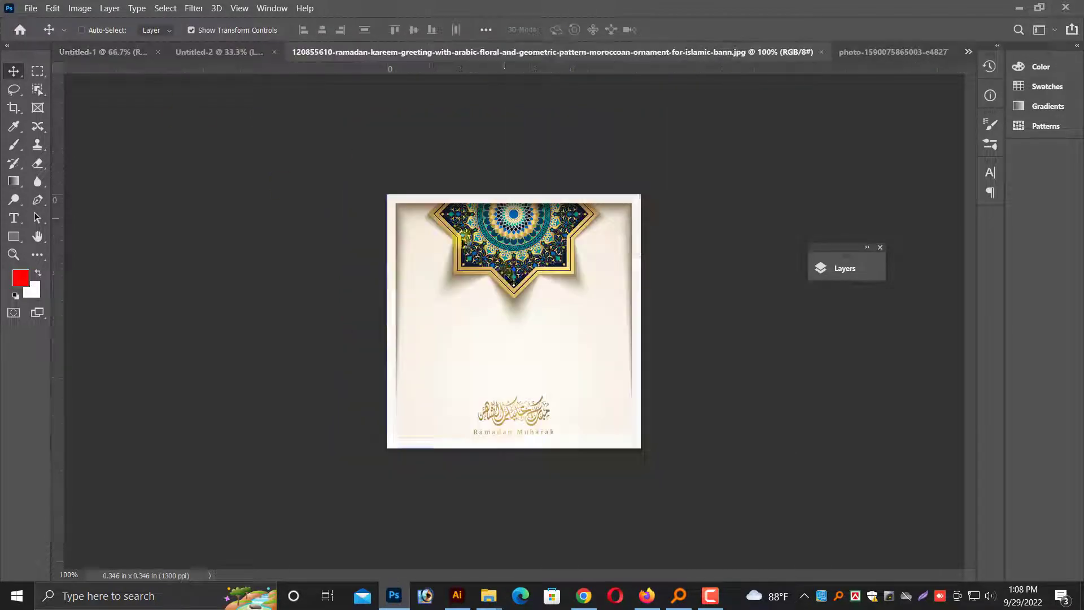
{"action": "key", "text": "ctrl+a"}
{"action": "key", "text": "ctrl+x"}
{"action": "key", "text": "ctrl+w"}
{"action": "left_click", "coordinate": [566, 235]}
{"action": "key", "text": "ctrl+v"}
Step: Delete the pasted artwork from the mosque photo document, then move the mosque photo into Untitled-2 and close its file without saving
{"action": "key", "text": "ctrl+Tab"}
{"action": "key", "text": "Delete"}
{"action": "key", "text": "ctrl+a"}
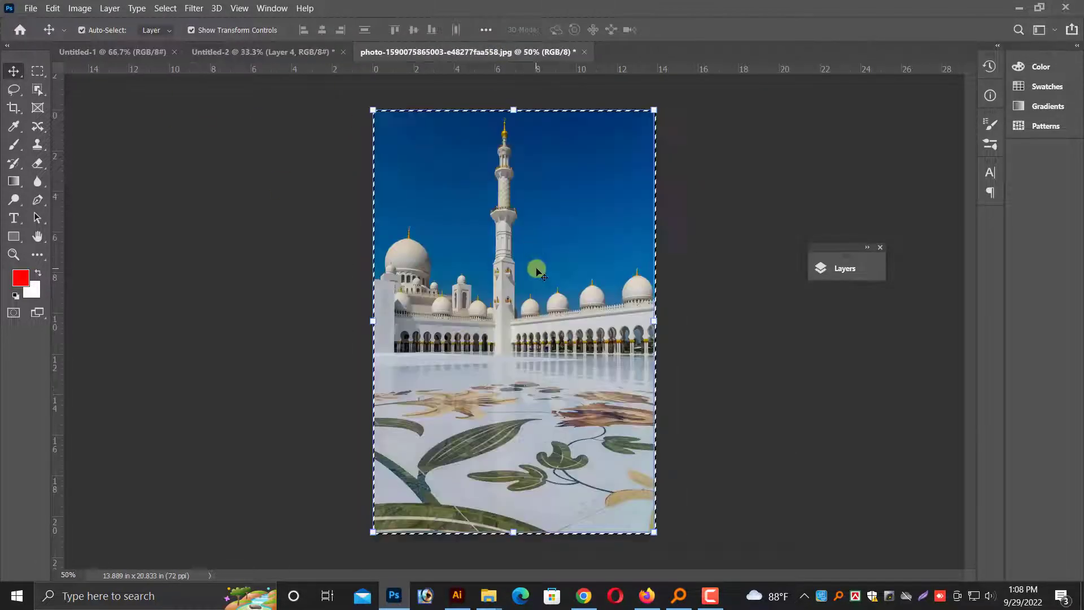
{"action": "key", "text": "ctrl+x"}
{"action": "key", "text": "ctrl+w"}
{"action": "key", "text": "n"}
{"action": "key", "text": "ctrl+v"}
Step: Close Untitled-1, and spread the mosque photo, greeting image and white pattern across the lower half of the Untitled-2 page
{"action": "left_click", "coordinate": [151, 51]}
{"action": "key", "text": "ctrl+w"}
{"action": "key", "text": "ctrl+plus"}
{"action": "key", "text": "ctrl+minus"}
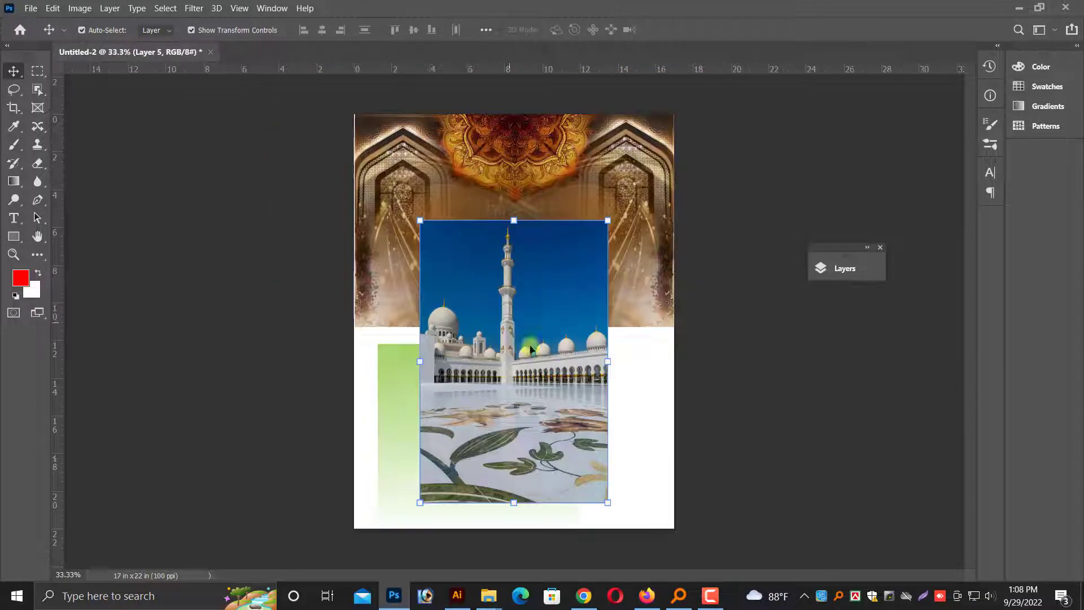
{"action": "left_click_drag", "start_coordinate": [530, 346], "coordinate": [451, 452]}
{"action": "left_click_drag", "start_coordinate": [525, 303], "coordinate": [633, 388]}
Step: Select Layer 2 and examine the arch-and-mandala artwork and the images arranged below it
{"action": "right_click", "coordinate": [553, 229]}
{"action": "left_click", "coordinate": [585, 242]}
{"action": "key", "text": "ctrl+plus"}
{"action": "scroll", "coordinate": [587, 303], "scroll_direction": "up", "scroll_amount": 3}
{"action": "key", "text": "ctrl+plus"}
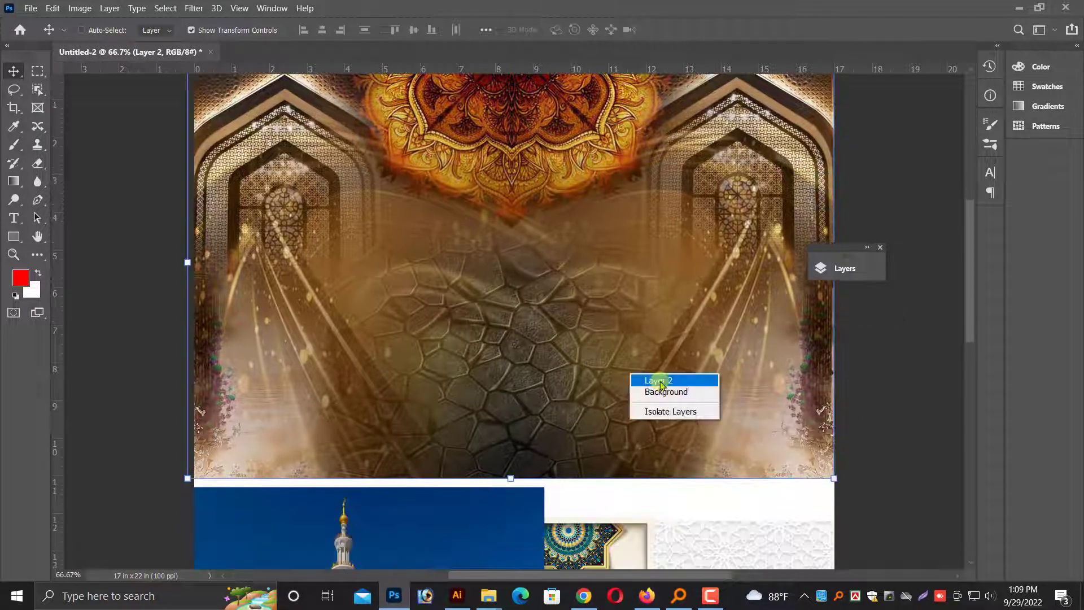
{"action": "left_click", "coordinate": [661, 384]}
{"action": "scroll", "coordinate": [626, 381], "scroll_direction": "up", "scroll_amount": 1}
{"action": "scroll", "coordinate": [608, 380], "scroll_direction": "down", "scroll_amount": 2}
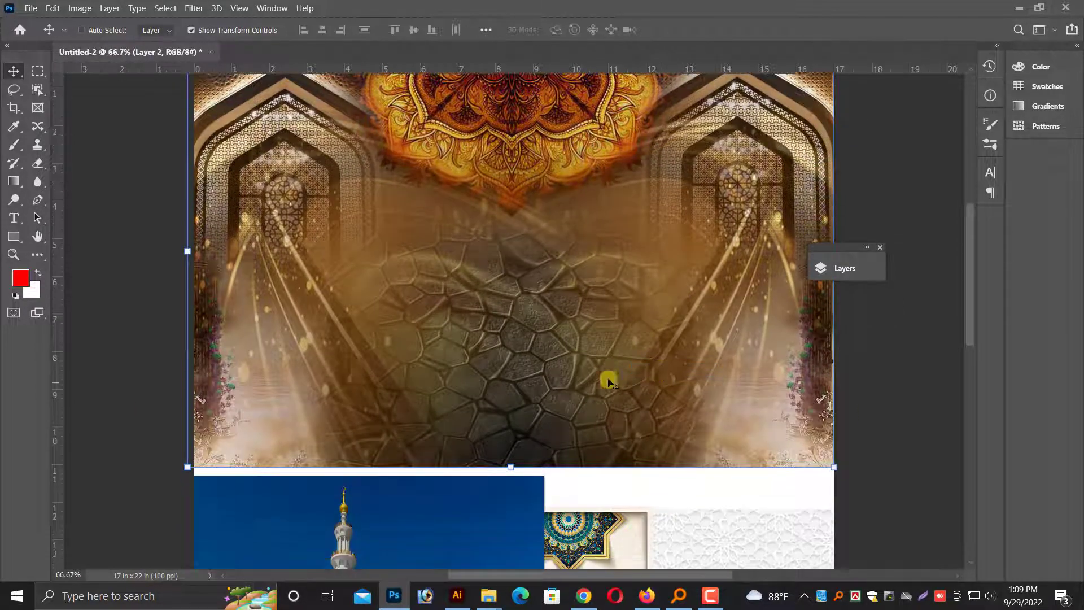
{"action": "right_click", "coordinate": [482, 368]}
{"action": "left_click", "coordinate": [490, 376]}
{"action": "scroll", "coordinate": [468, 349], "scroll_direction": "down", "scroll_amount": 1}
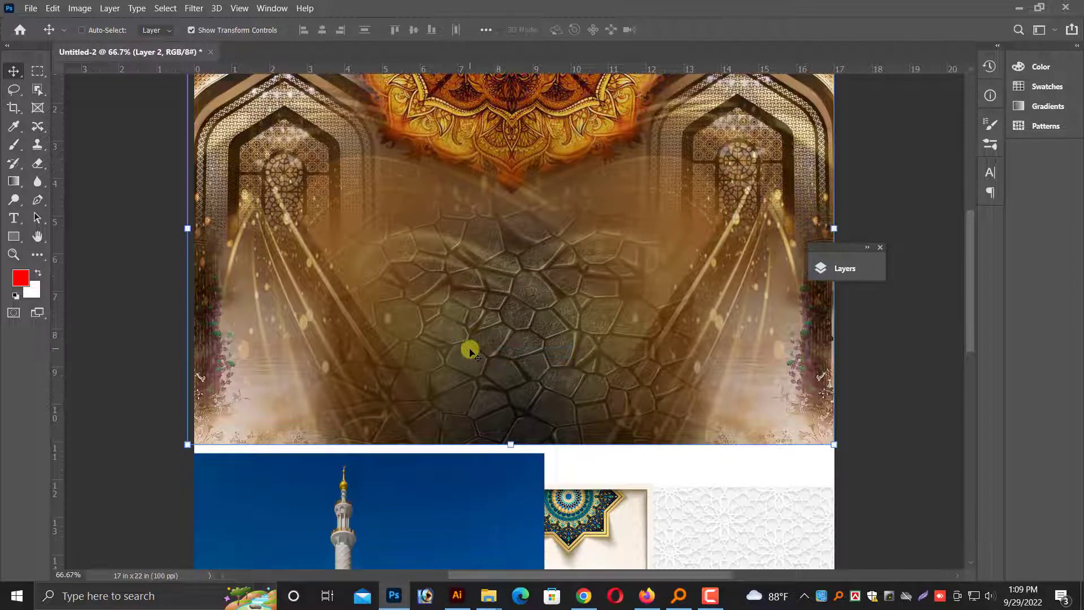
{"action": "key", "text": "ctrl+minus"}
{"action": "scroll", "coordinate": [497, 368], "scroll_direction": "down", "scroll_amount": 3}
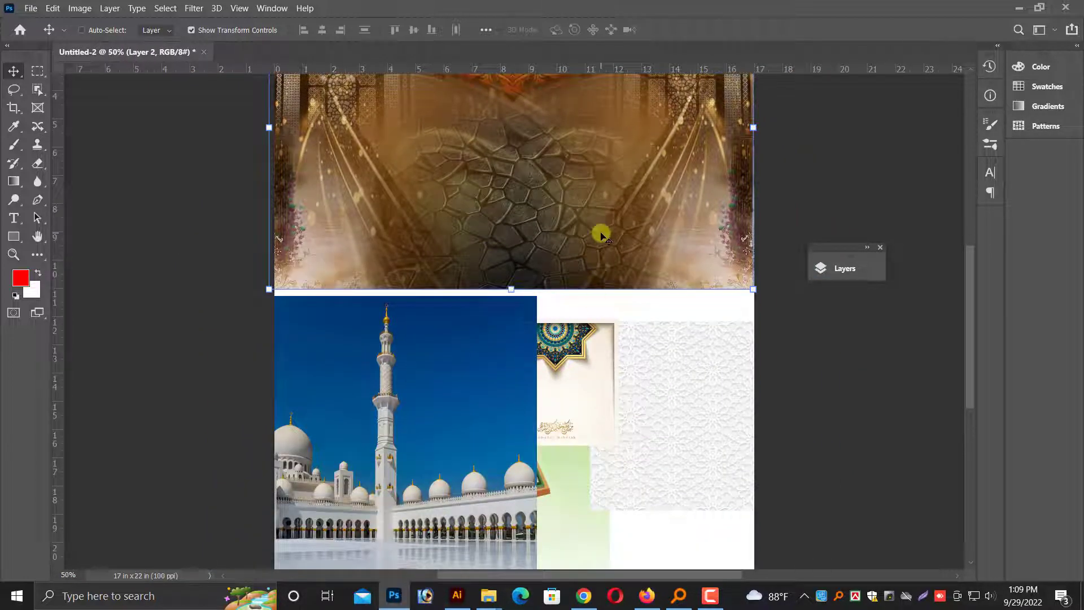
Step: Trace a wavy Pen path across the lower part of the Layer 2 arch artwork, delete the artwork below the curve, and deselect
{"action": "scroll", "coordinate": [602, 236], "scroll_direction": "up", "scroll_amount": 5}
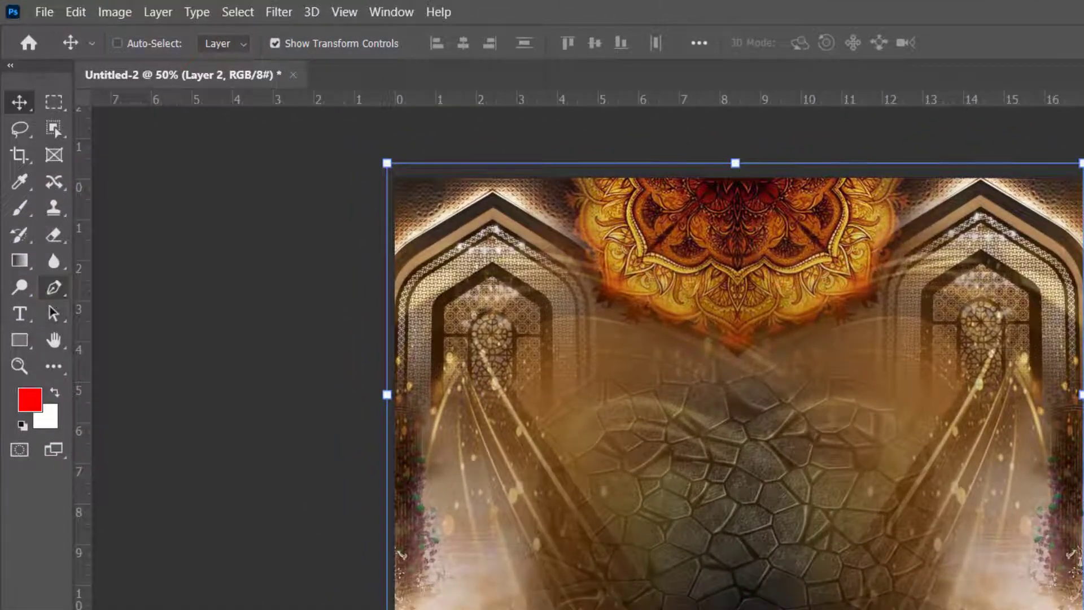
{"action": "left_click", "coordinate": [54, 288]}
{"action": "left_click", "coordinate": [346, 609]}
{"action": "left_click_drag", "start_coordinate": [709, 535], "coordinate": [878, 609]}
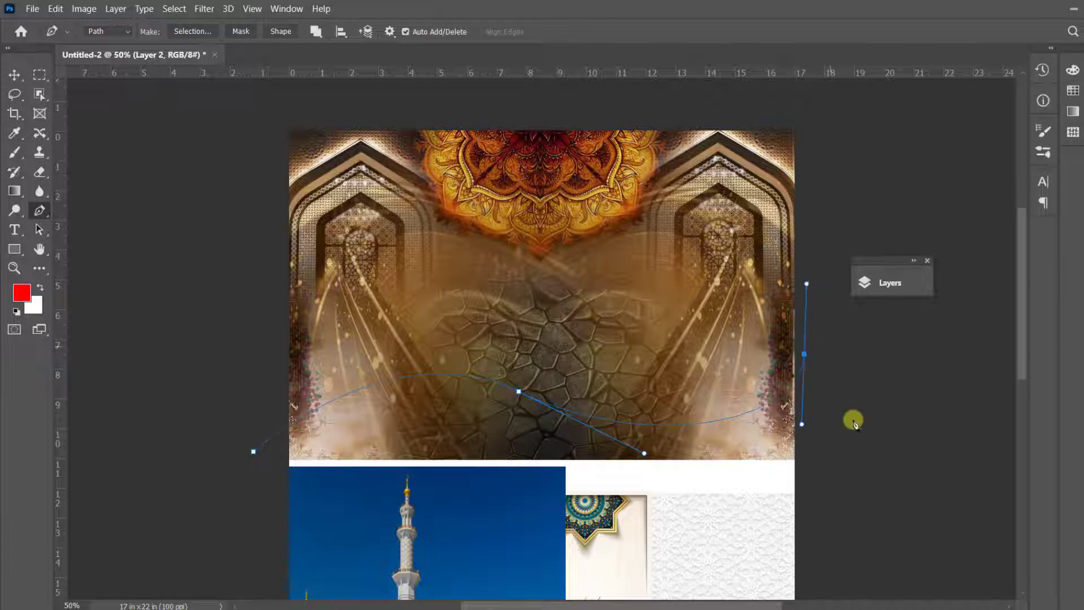
{"action": "key", "text": "Return"}
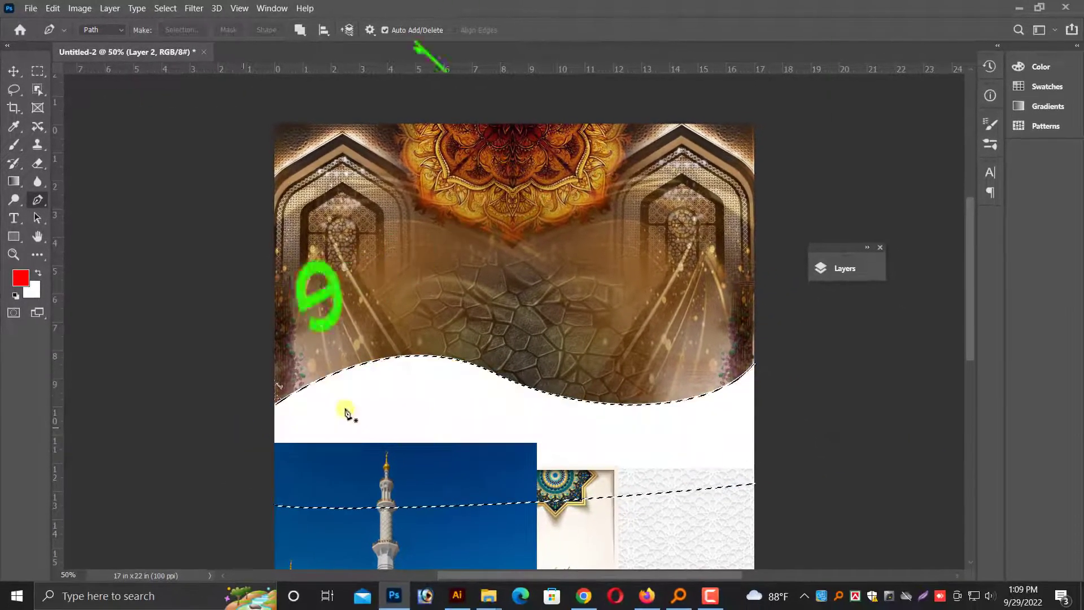
{"action": "key", "text": "ctrl+d"}
{"action": "key", "text": "v"}
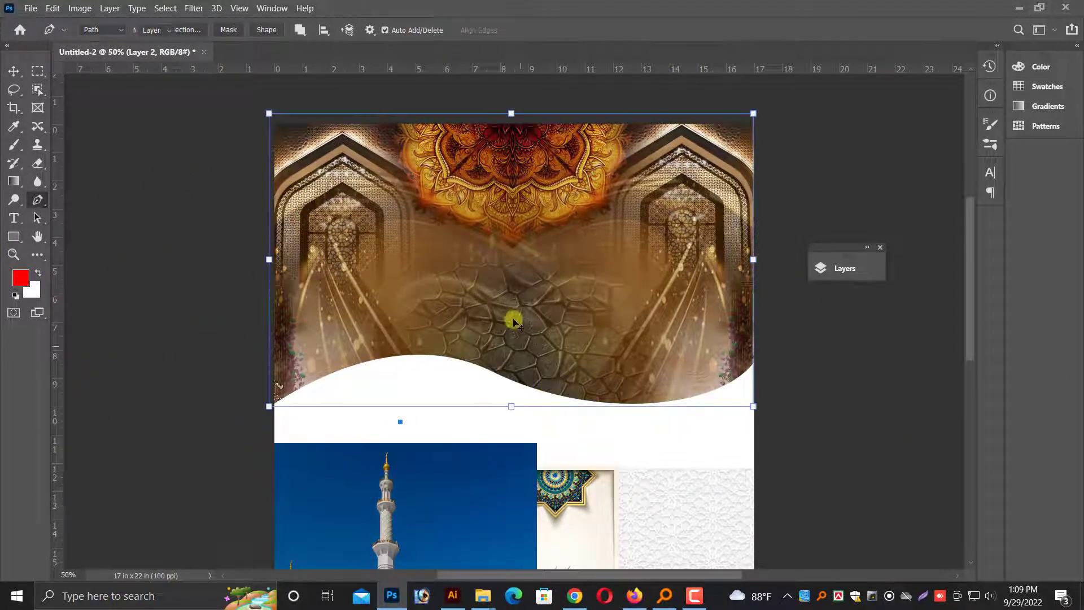
{"action": "scroll", "coordinate": [576, 321], "scroll_direction": "down", "scroll_amount": 1}
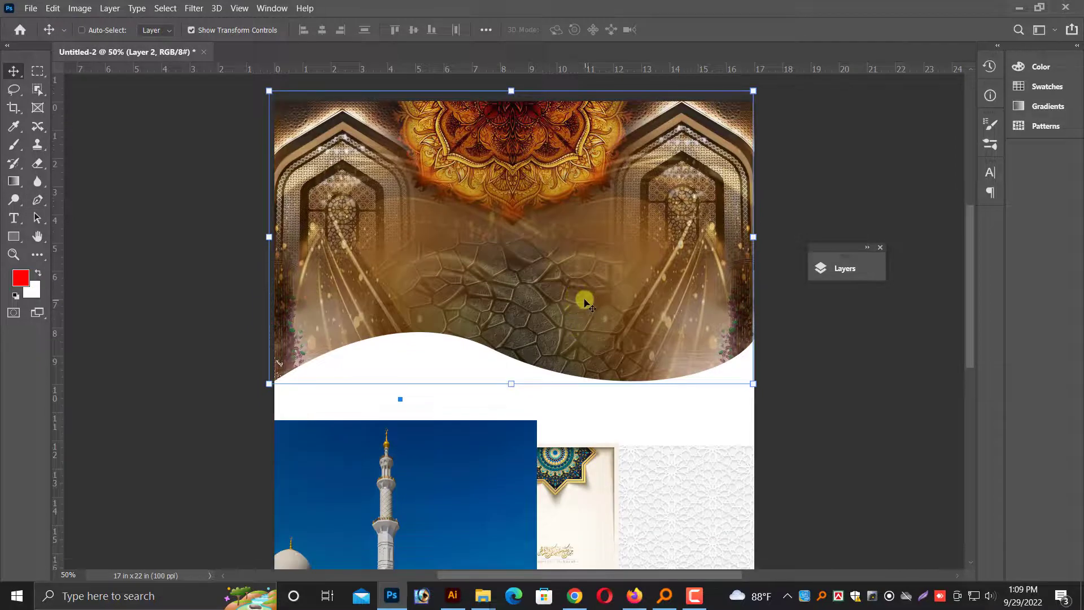
Step: Place the Layers panel beside the page and open the blending options of Layer 2
{"action": "key", "text": "ctrl+plus"}
{"action": "scroll", "coordinate": [612, 305], "scroll_direction": "up", "scroll_amount": 1}
{"action": "left_click", "coordinate": [851, 279]}
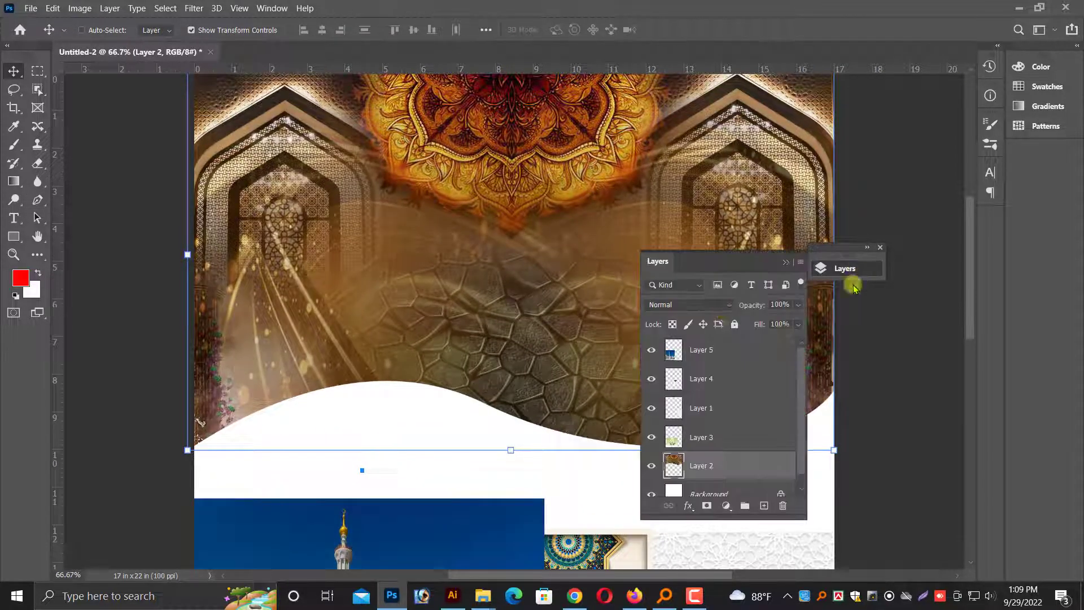
{"action": "left_click_drag", "start_coordinate": [725, 264], "coordinate": [920, 257]}
{"action": "right_click", "coordinate": [922, 452]}
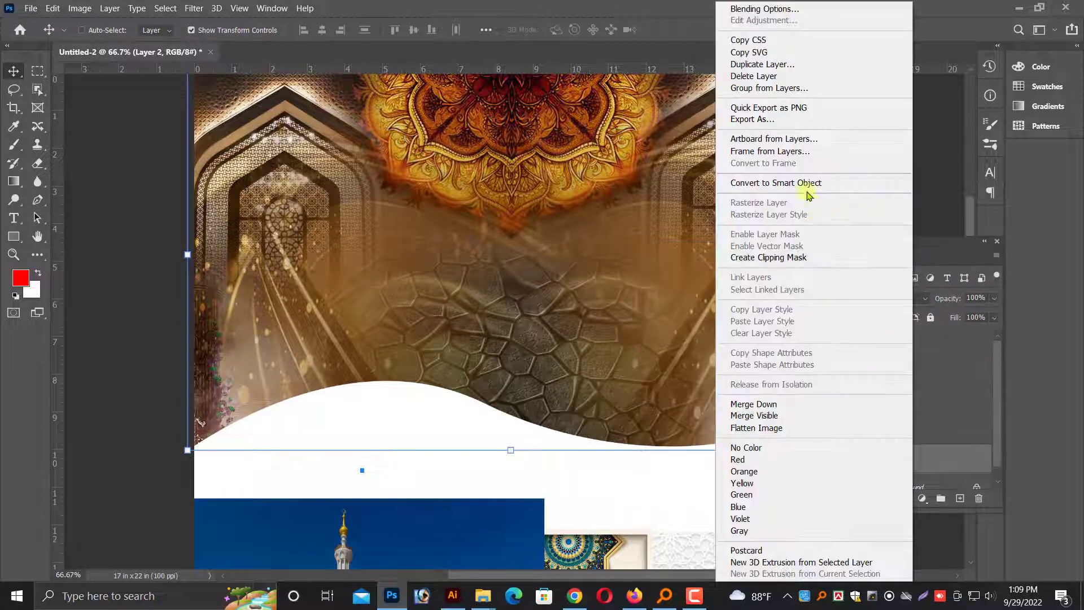
{"action": "left_click", "coordinate": [733, 277]}
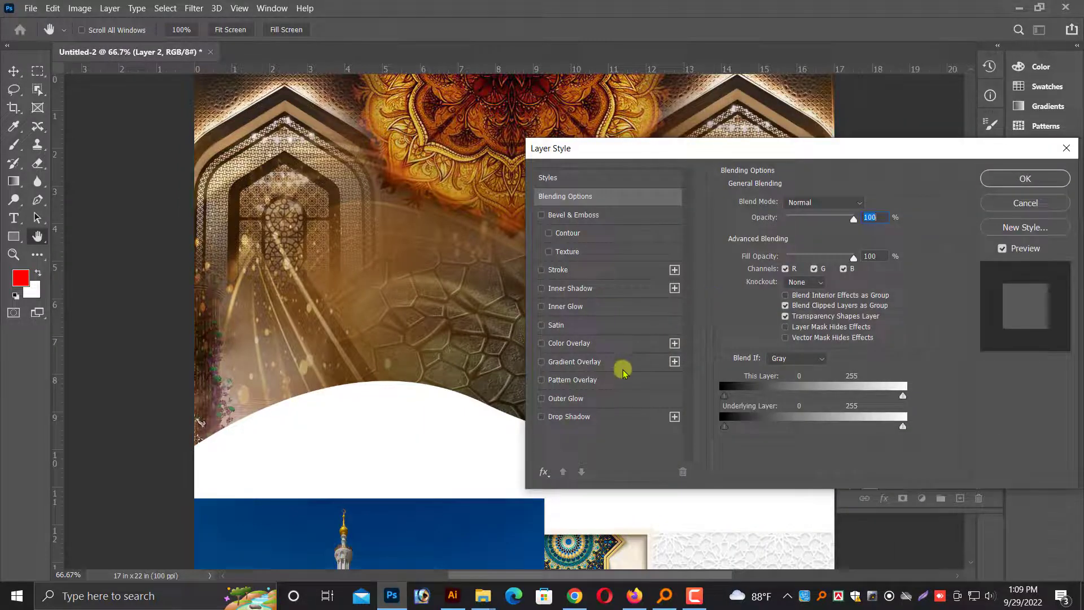
Step: Give Layer 2 a white 25 px outside stroke and a Multiply drop shadow at 25% opacity with 42 px distance and size
{"action": "left_click", "coordinate": [558, 270]}
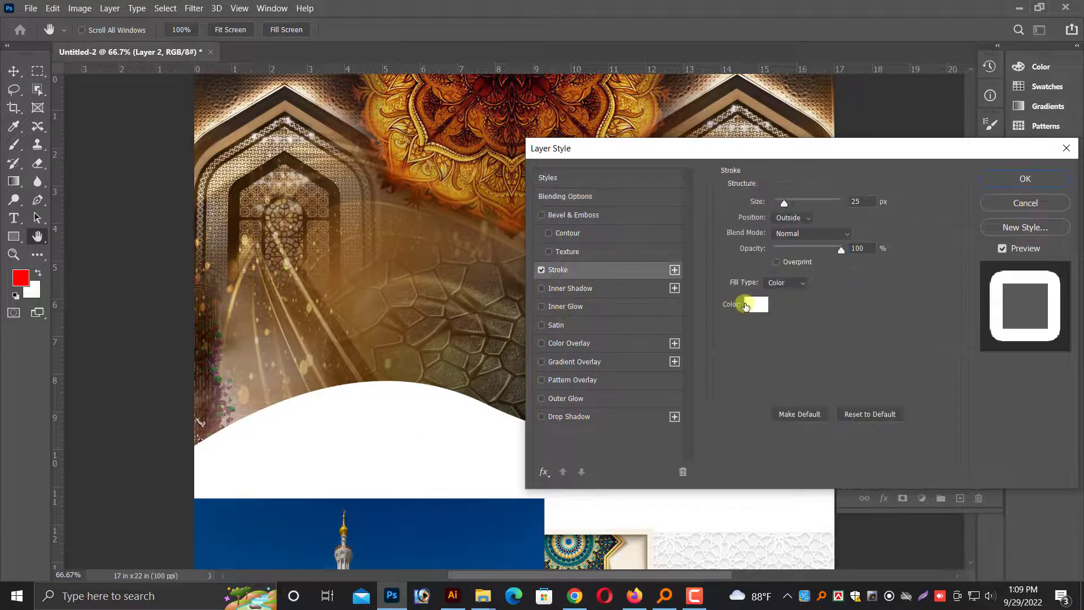
{"action": "left_click", "coordinate": [756, 305]}
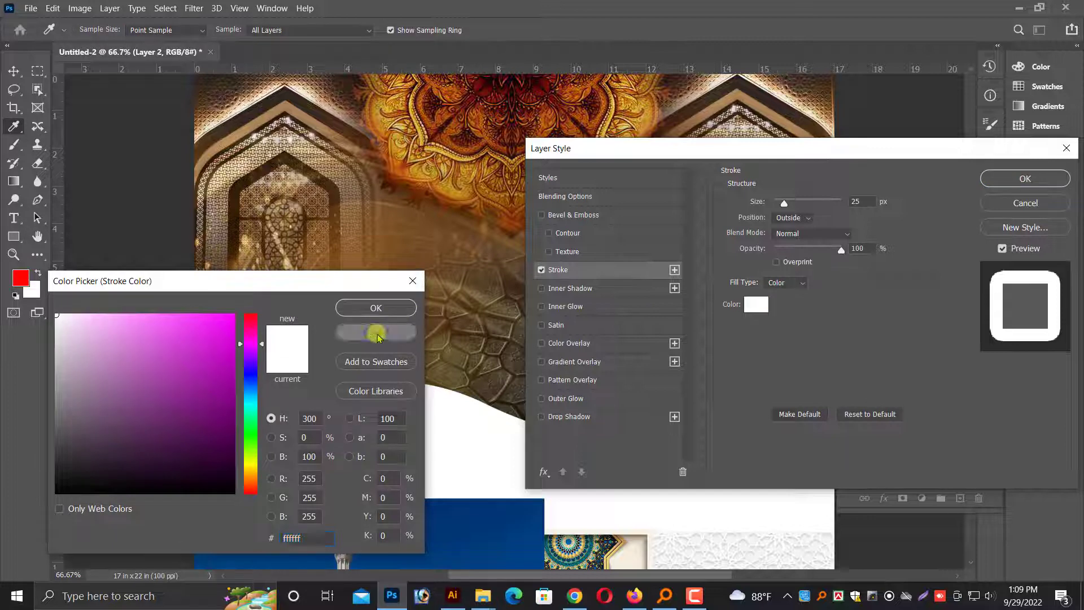
{"action": "left_click", "coordinate": [377, 335]}
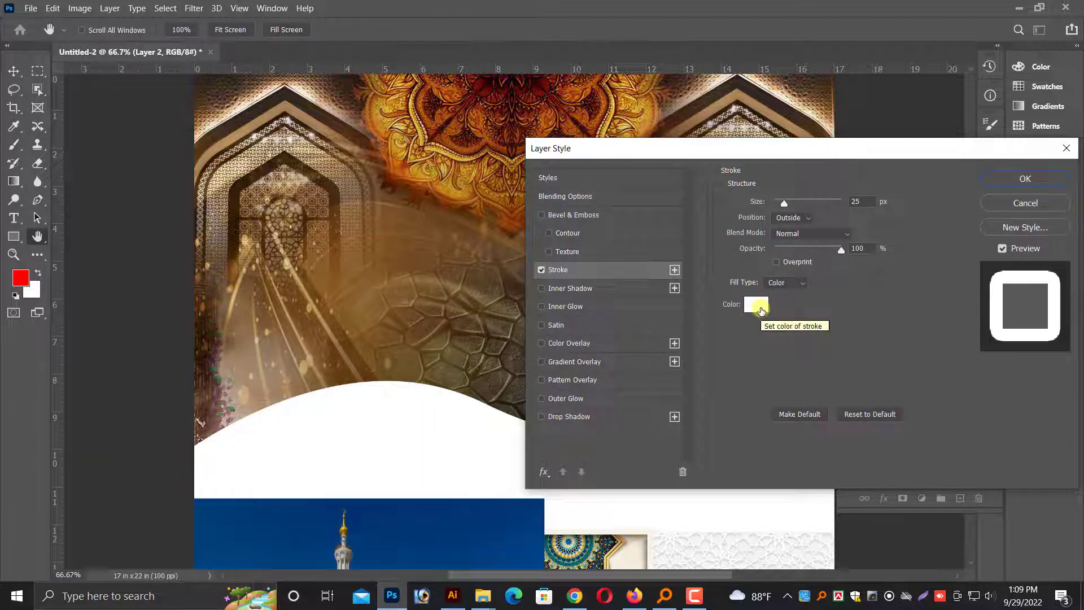
{"action": "left_click", "coordinate": [801, 234]}
{"action": "left_click", "coordinate": [801, 234]}
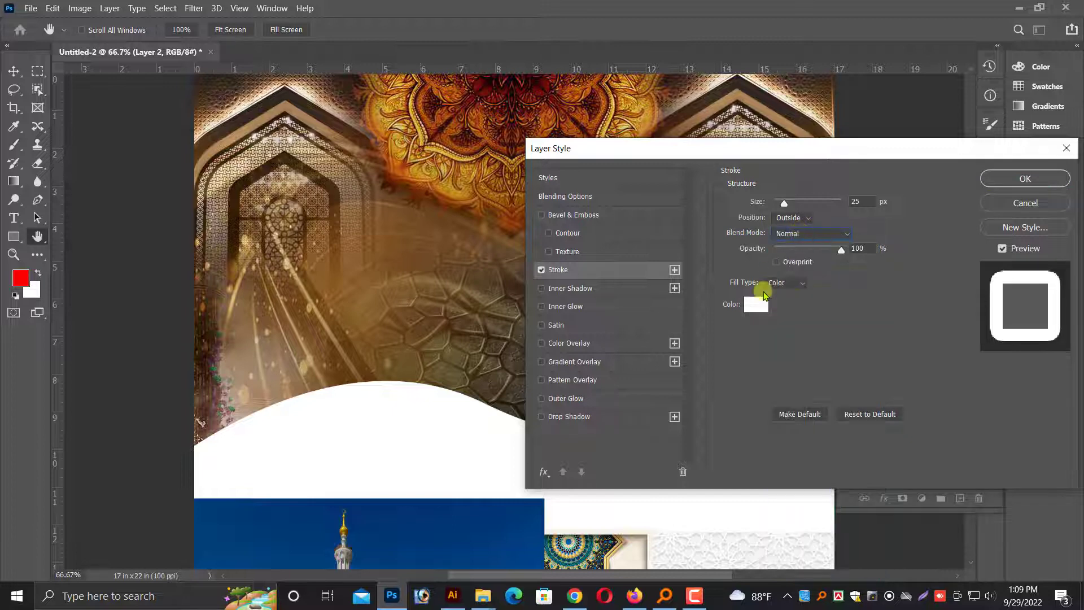
{"action": "left_click", "coordinate": [757, 305]}
{"action": "left_click", "coordinate": [373, 310]}
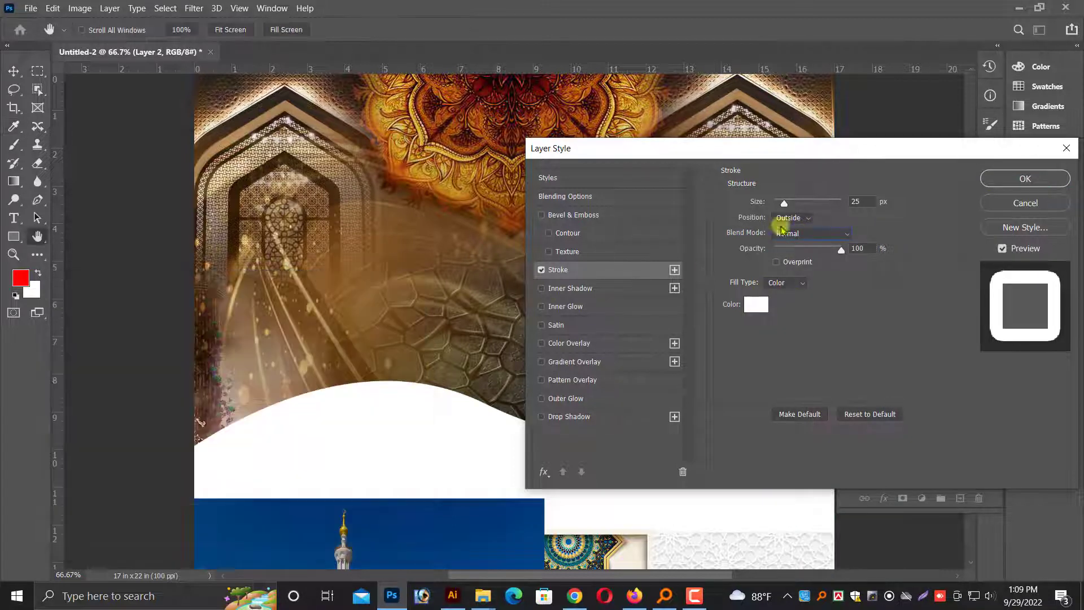
{"action": "left_click", "coordinate": [572, 418]}
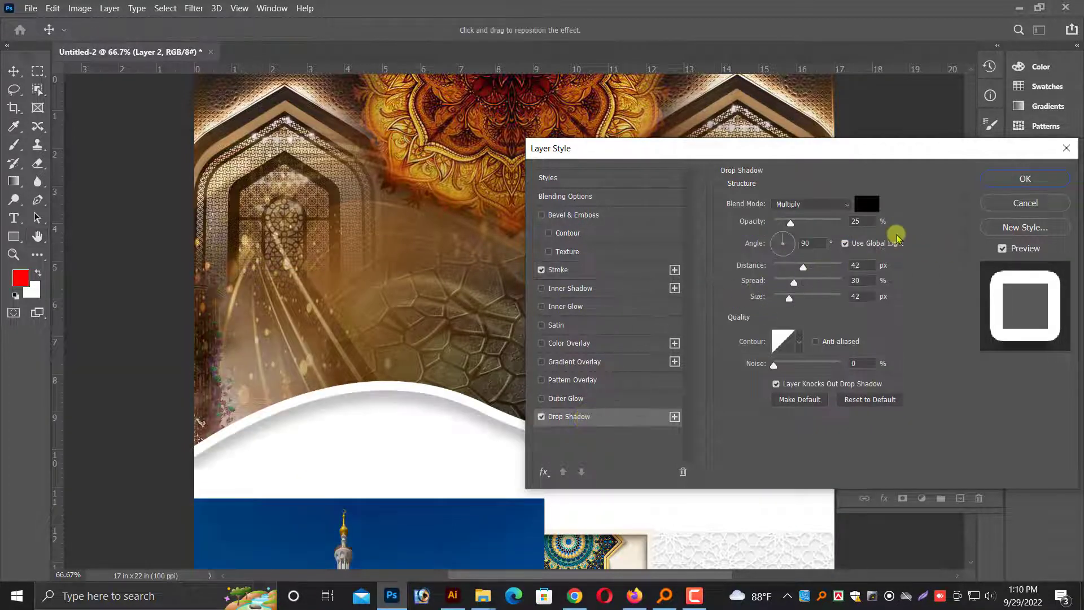
{"action": "key", "text": "Return"}
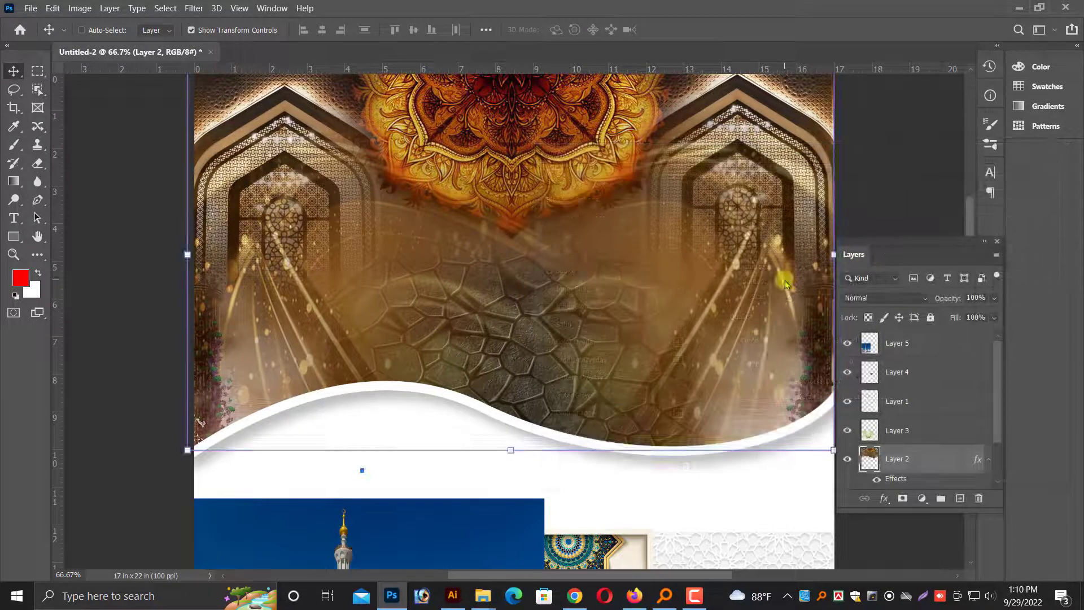
Step: Move the mosque photo on Layer 5 up under the wave edge and send it behind all the other image layers
{"action": "key", "text": "ctrl+minus"}
{"action": "scroll", "coordinate": [540, 395], "scroll_direction": "down", "scroll_amount": 1}
{"action": "key", "text": "ctrl+minus"}
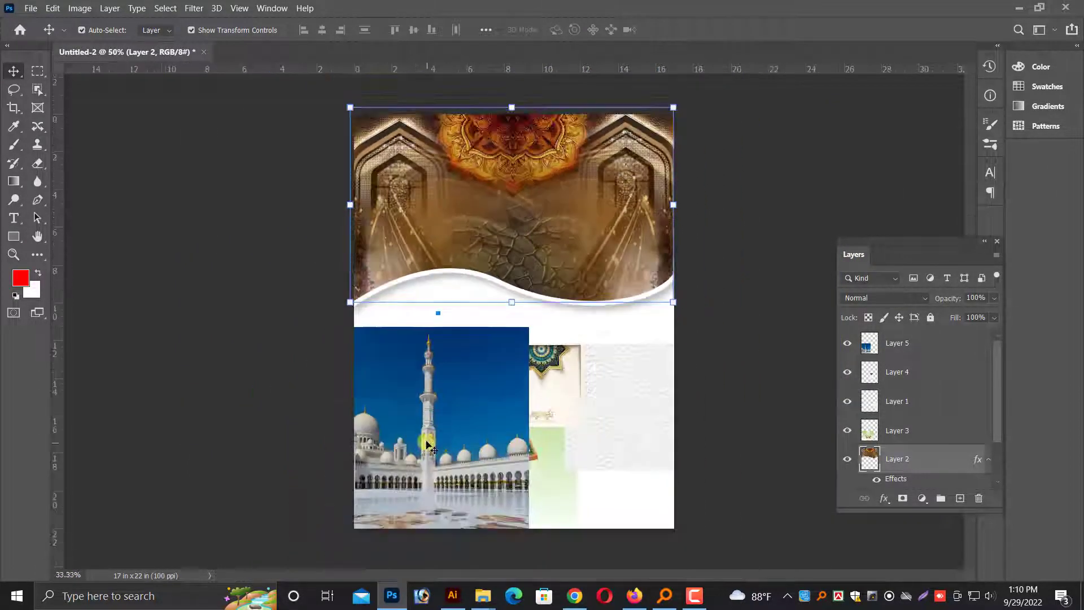
{"action": "right_click", "coordinate": [441, 413]}
{"action": "left_click", "coordinate": [469, 433]}
{"action": "right_click", "coordinate": [626, 403]}
{"action": "left_click", "coordinate": [640, 411]}
{"action": "left_click", "coordinate": [467, 423], "text": "ctrl"}
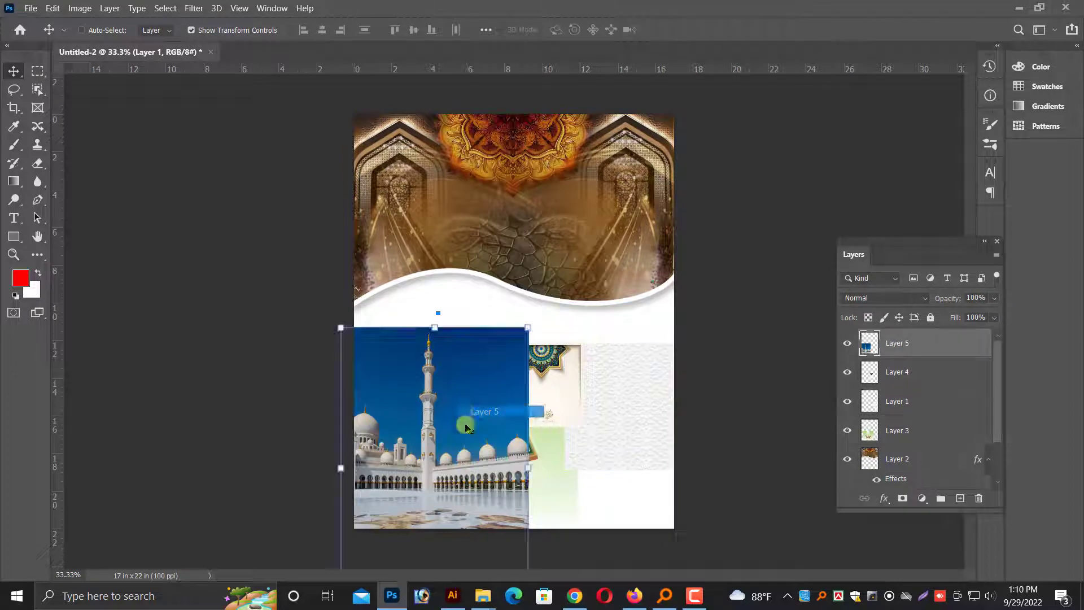
{"action": "left_click_drag", "start_coordinate": [432, 450], "coordinate": [416, 387]}
{"action": "key", "text": "ctrl+shift+bracketleft"}
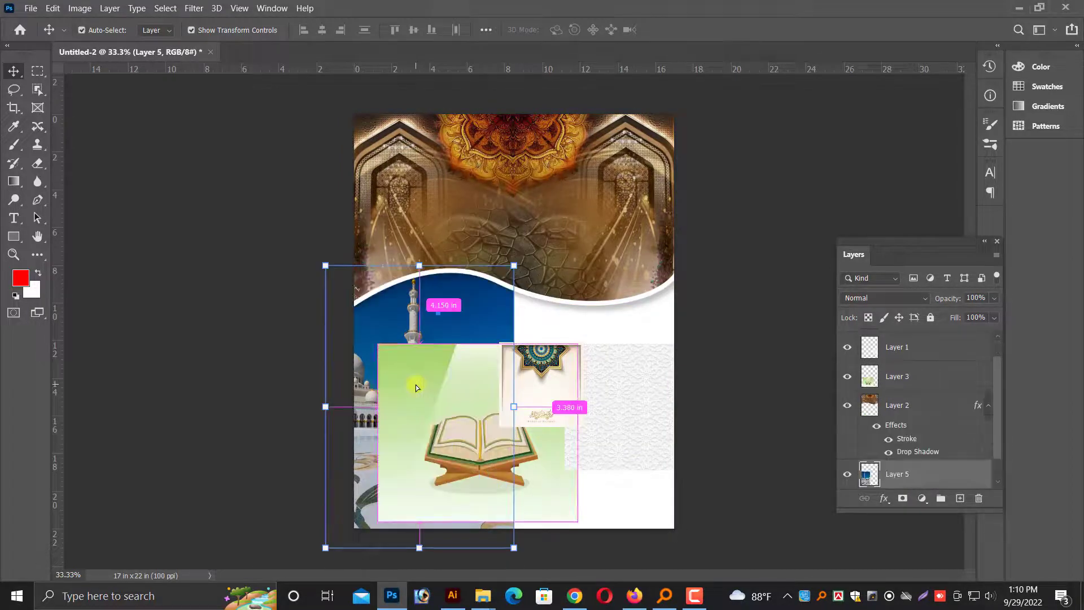
Step: Move the Ramadan Mubarak greeting image on Layer 4 up onto the right part of the arch artwork, overlapping the wave edge
{"action": "key", "text": "ctrl+plus"}
{"action": "left_click", "coordinate": [563, 425], "text": "ctrl"}
{"action": "left_click_drag", "start_coordinate": [563, 425], "coordinate": [633, 237]}
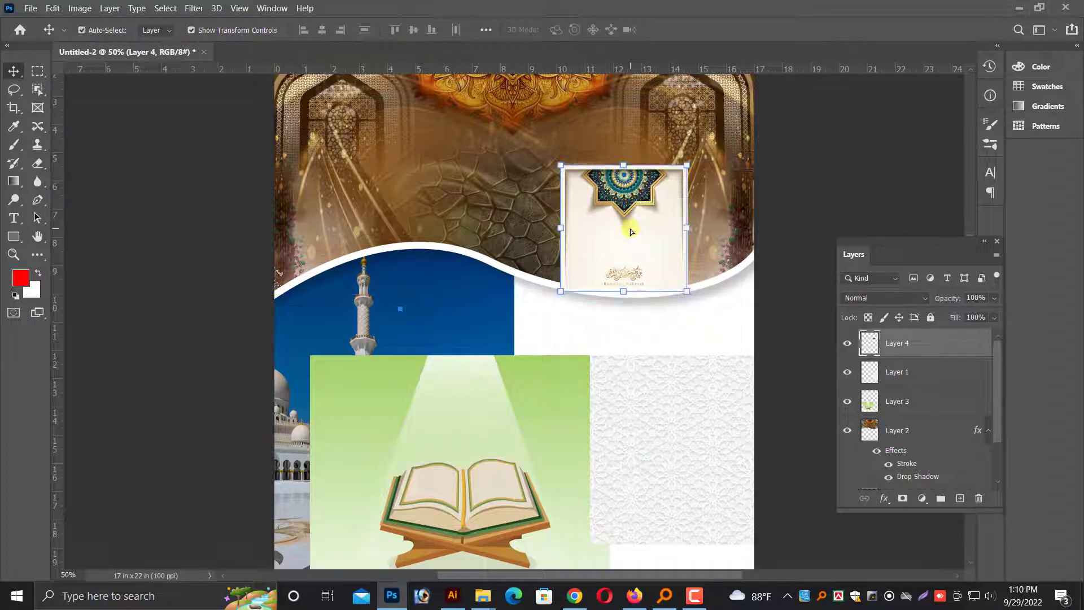
Step: Sample the cream colour from the greeting image as the foreground colour and fill the Background layer with it
{"action": "scroll", "coordinate": [632, 254], "scroll_direction": "down", "scroll_amount": 2}
{"action": "right_click", "coordinate": [655, 375]}
{"action": "left_click", "coordinate": [672, 391]}
{"action": "key", "text": "ctrl+plus"}
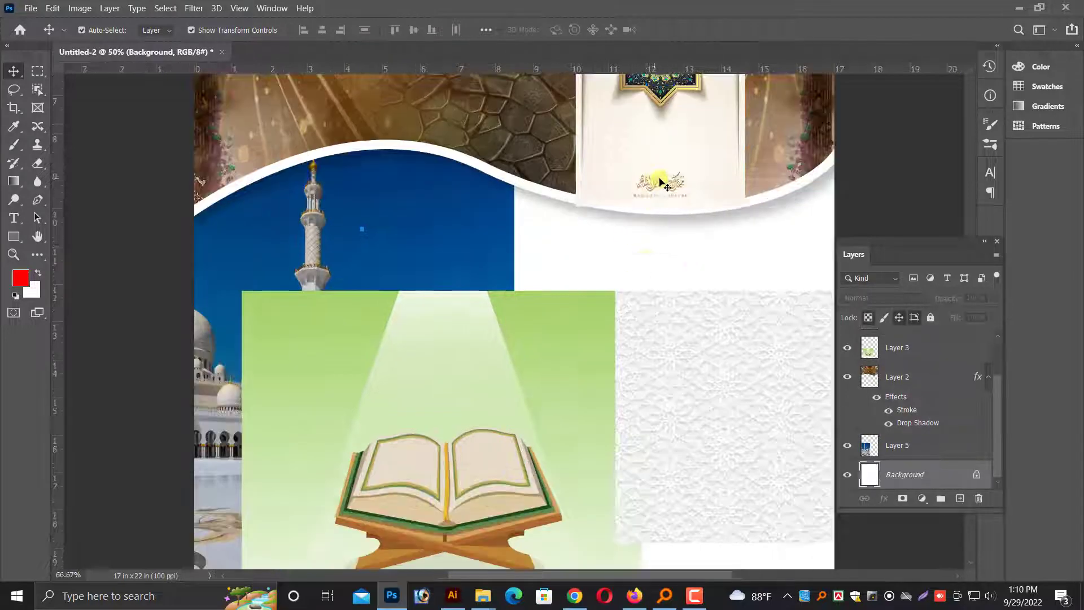
{"action": "scroll", "coordinate": [645, 282], "scroll_direction": "up", "scroll_amount": 2}
{"action": "key", "text": "ctrl+plus"}
{"action": "scroll", "coordinate": [666, 260], "scroll_direction": "up", "scroll_amount": 2}
{"action": "right_click", "coordinate": [685, 232]}
{"action": "left_click", "coordinate": [700, 240]}
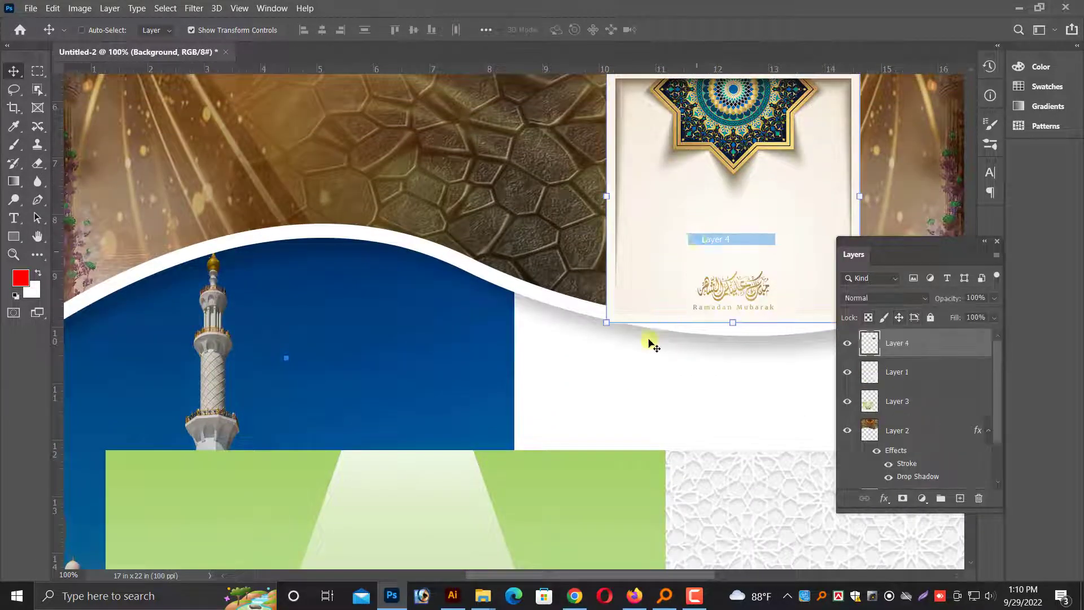
{"action": "right_click", "coordinate": [629, 379]}
{"action": "left_click", "coordinate": [650, 387]}
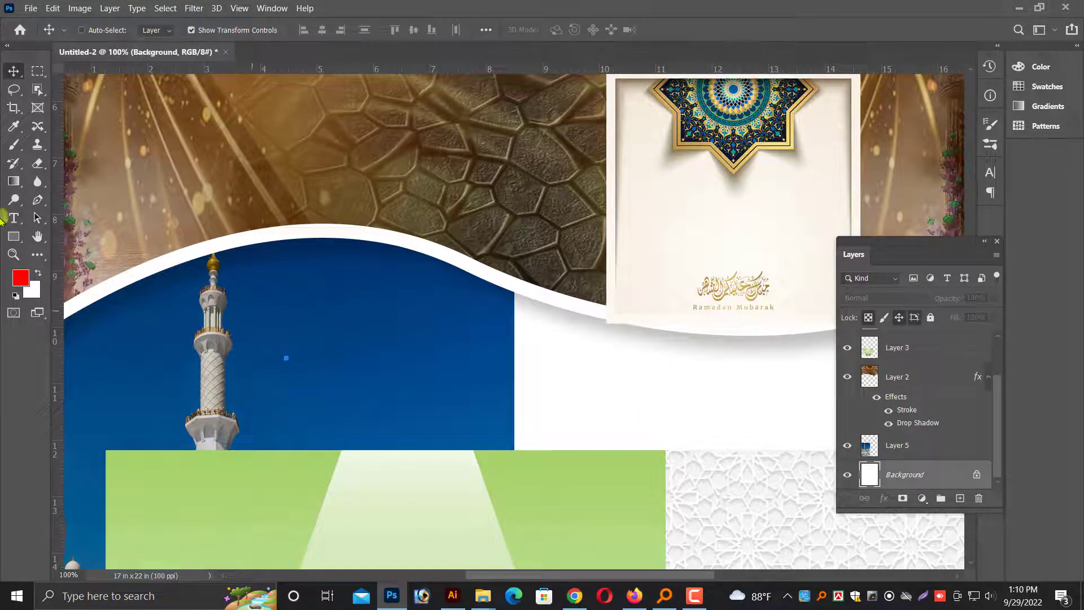
{"action": "left_click", "coordinate": [15, 148]}
{"action": "left_click", "coordinate": [15, 129]}
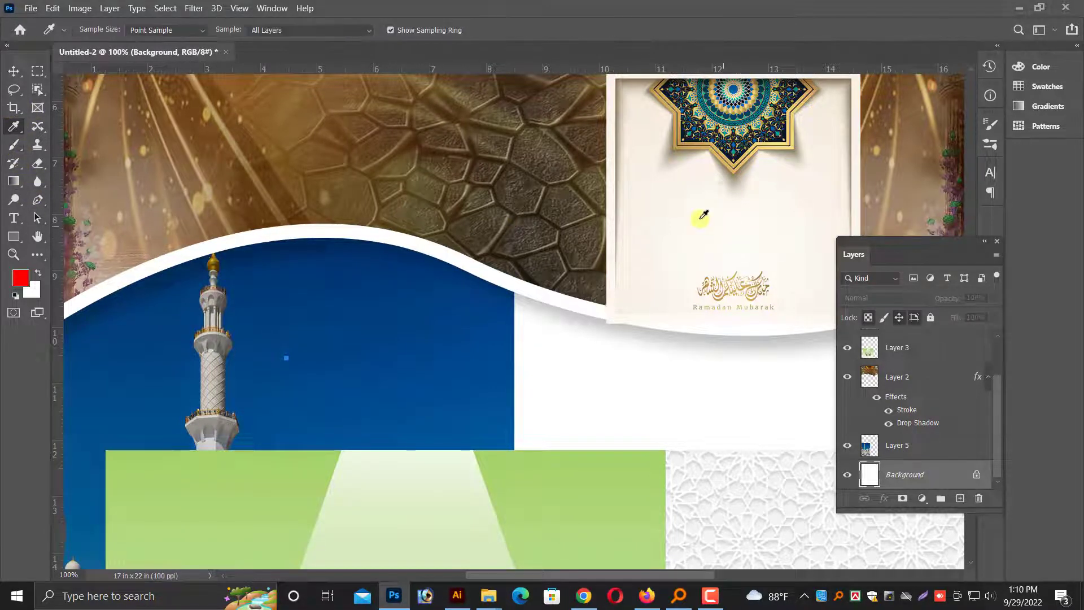
{"action": "left_click", "coordinate": [12, 69]}
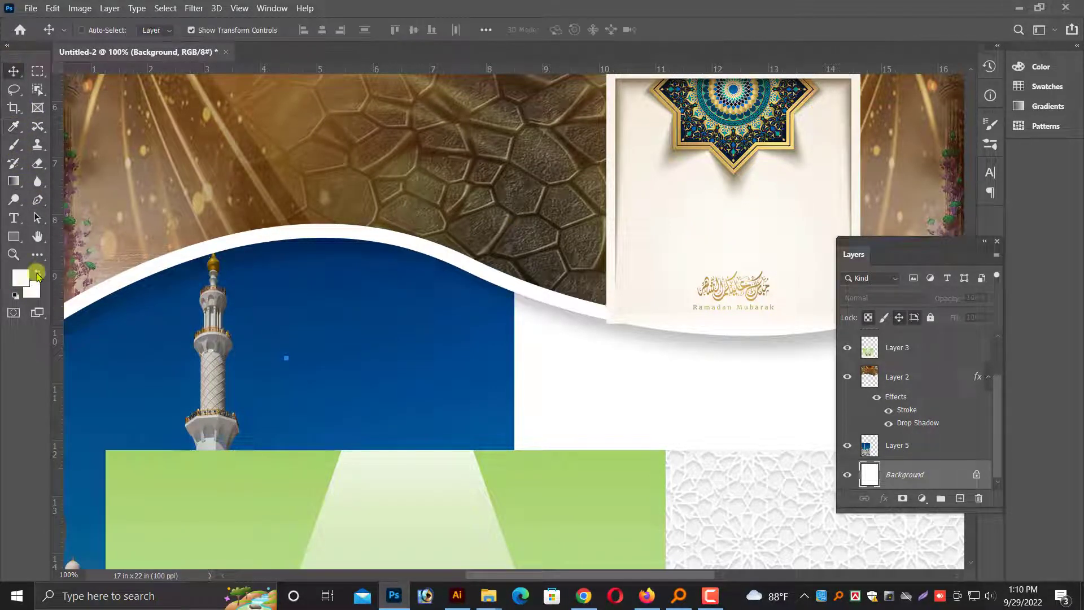
{"action": "right_click", "coordinate": [594, 392]}
{"action": "left_click", "coordinate": [619, 405]}
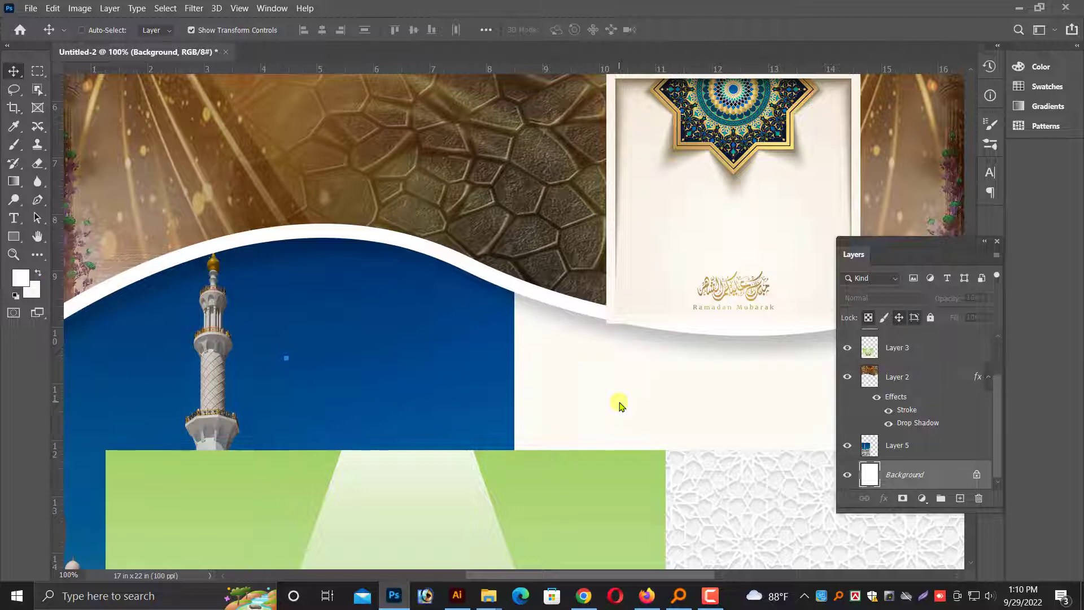
Step: Move the open-book image on Layer 3 to the upper-right corner of the page
{"action": "key", "text": "ctrl+minus"}
{"action": "key", "text": "ctrl+minus"}
{"action": "key", "text": "ctrl+minus"}
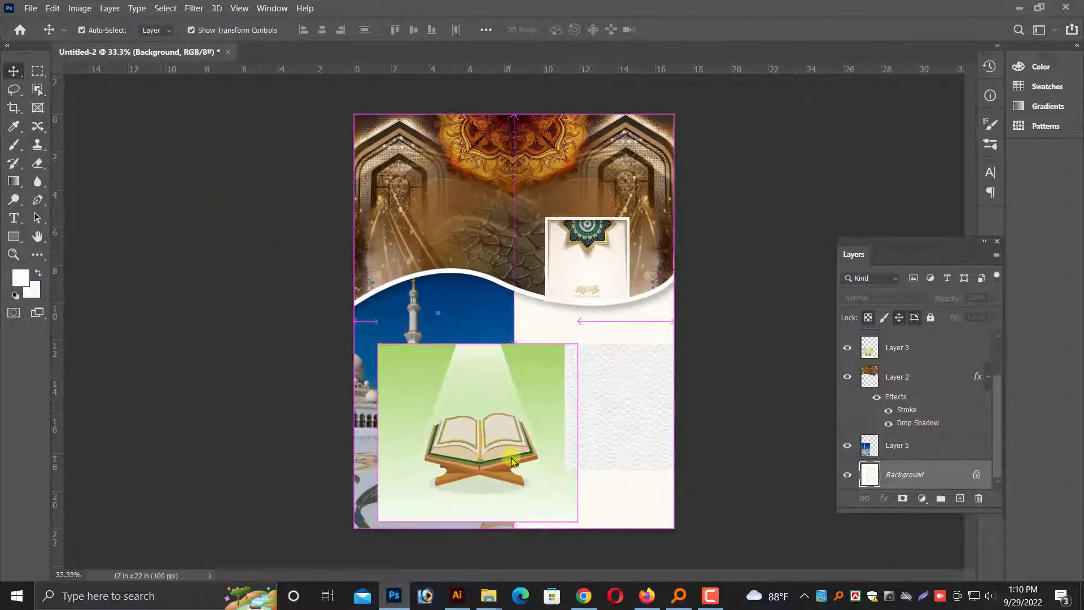
{"action": "right_click", "coordinate": [514, 460]}
{"action": "left_click", "coordinate": [539, 465]}
{"action": "left_click_drag", "start_coordinate": [531, 467], "coordinate": [683, 213]}
Step: Scale the mosque photo to 68.27% and place it in the lower-left corner of the page
{"action": "left_click", "coordinate": [460, 412]}
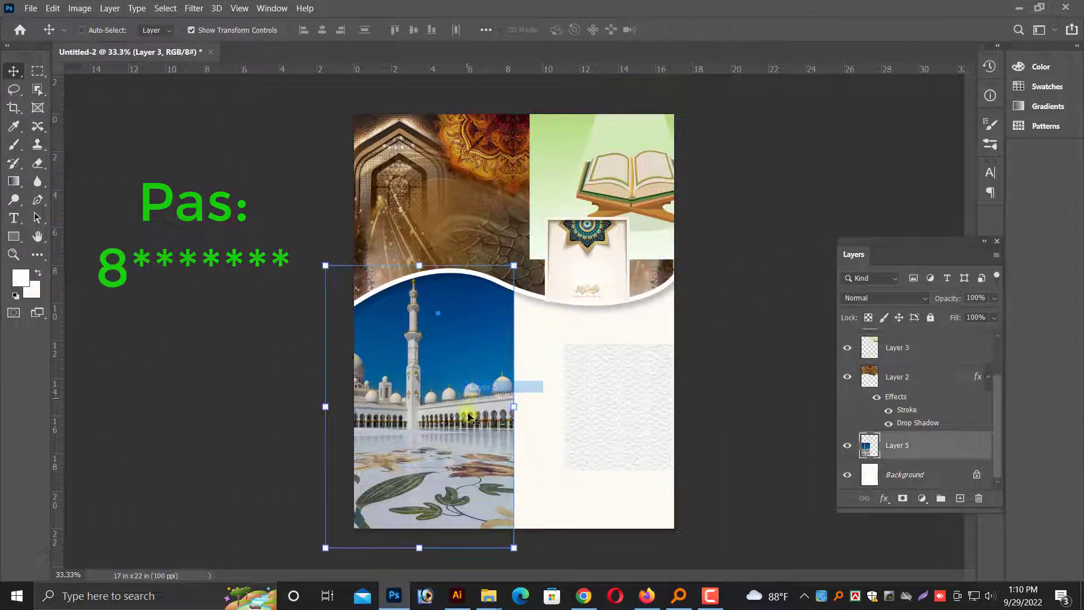
{"action": "left_click_drag", "start_coordinate": [452, 447], "coordinate": [463, 447]}
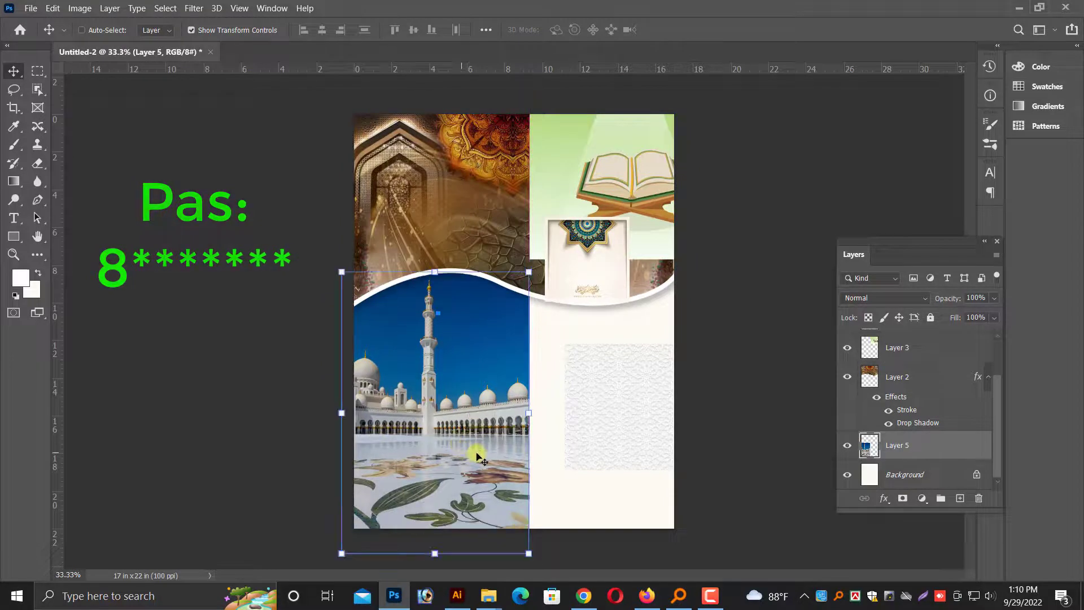
{"action": "left_click_drag", "start_coordinate": [528, 272], "coordinate": [482, 383]}
{"action": "mouse_move", "coordinate": [438, 451]}
{"action": "left_mouse_down"}
{"action": "mouse_move", "coordinate": [436, 389]}
{"action": "mouse_move", "coordinate": [438, 433]}
{"action": "left_mouse_up"}
{"action": "key", "text": "Return"}
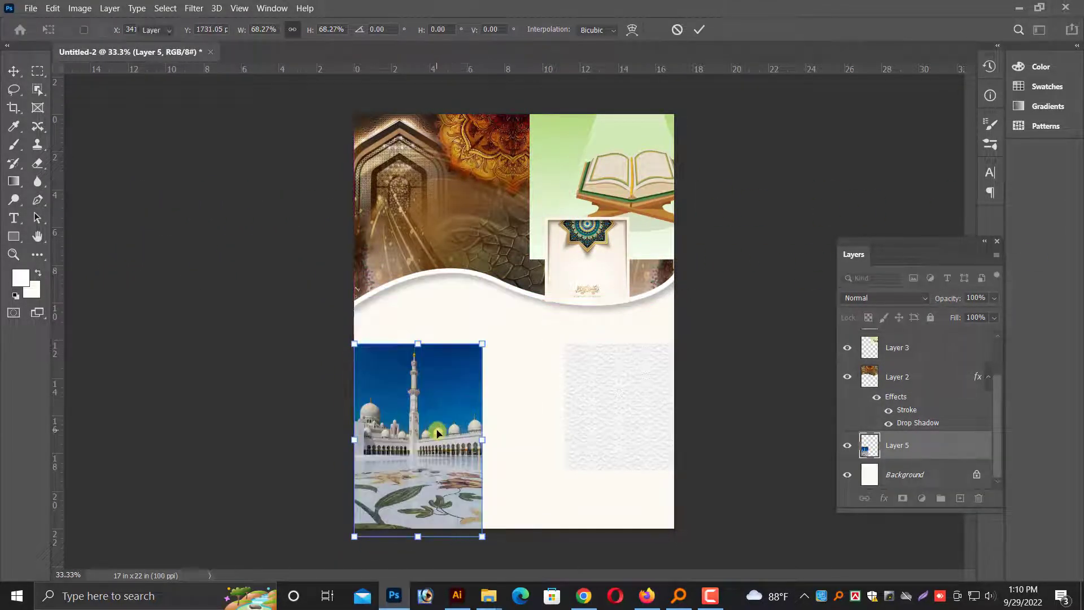
Step: Enlarge the white geometric pattern over the left part below the wave and lower its layer beneath the mosque photo
{"action": "left_click_drag", "start_coordinate": [653, 450], "coordinate": [562, 532]}
{"action": "key", "text": "Return"}
{"action": "key", "text": "ctrl+plus"}
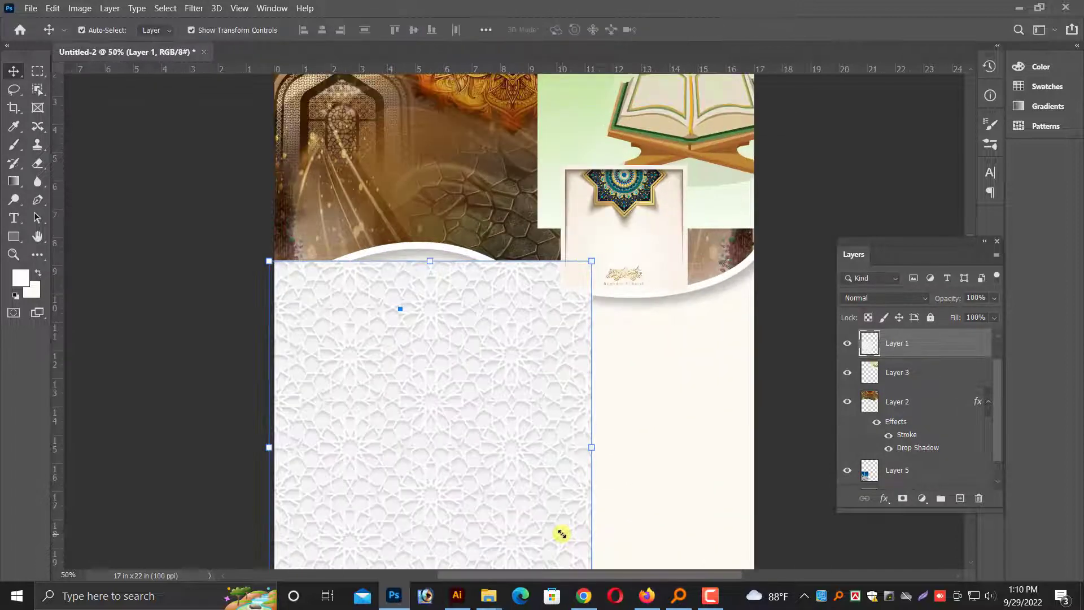
{"action": "key", "text": "ctrl+bracketleft"}
{"action": "key", "text": "ctrl+bracketleft"}
{"action": "key", "text": "ctrl+bracketleft"}
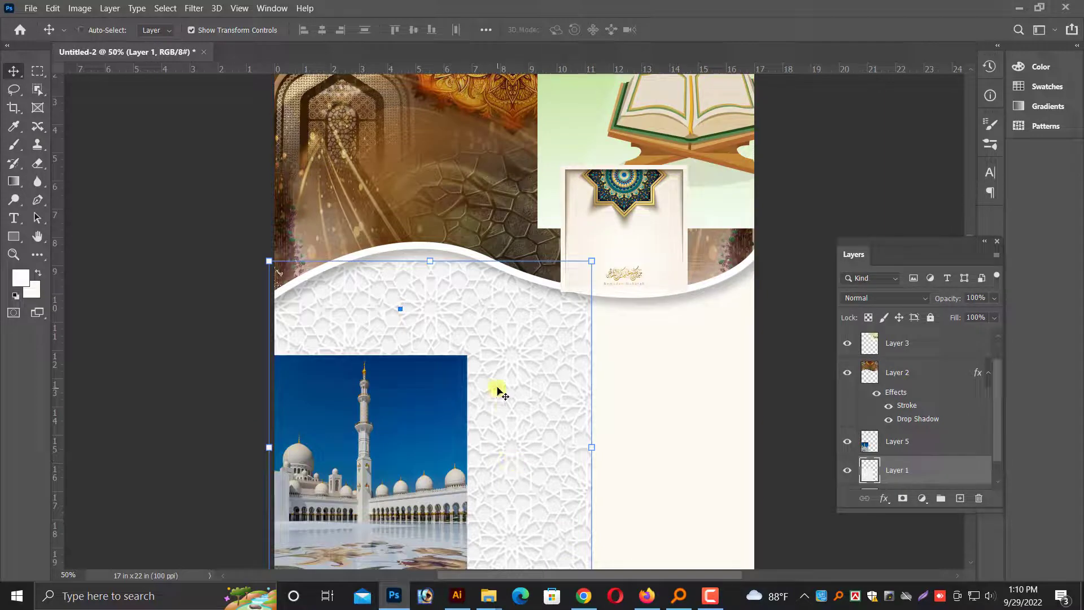
Step: Duplicate the pattern to the right, merge both pieces into one layer, and align it with the page's bottom edge
{"action": "left_click_drag", "start_coordinate": [499, 393], "coordinate": [841, 419]}
{"action": "left_click_drag", "start_coordinate": [648, 418], "coordinate": [616, 413]}
{"action": "right_click", "coordinate": [549, 407]}
{"action": "left_click", "coordinate": [567, 413]}
{"action": "left_click", "coordinate": [647, 411], "text": "ctrl+shift"}
{"action": "key", "text": "ctrl+minus"}
{"action": "left_click_drag", "start_coordinate": [571, 524], "coordinate": [567, 528]}
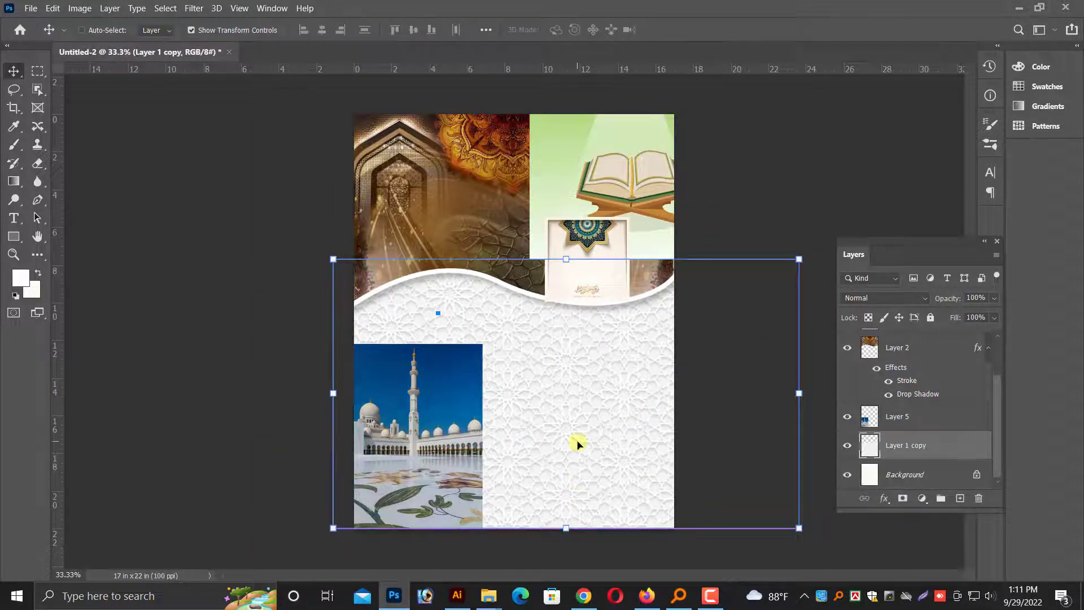
Step: Lighten the white geometric pattern on Layer 1 copy with a Curves adjustment
{"action": "key", "text": "ctrl+plus"}
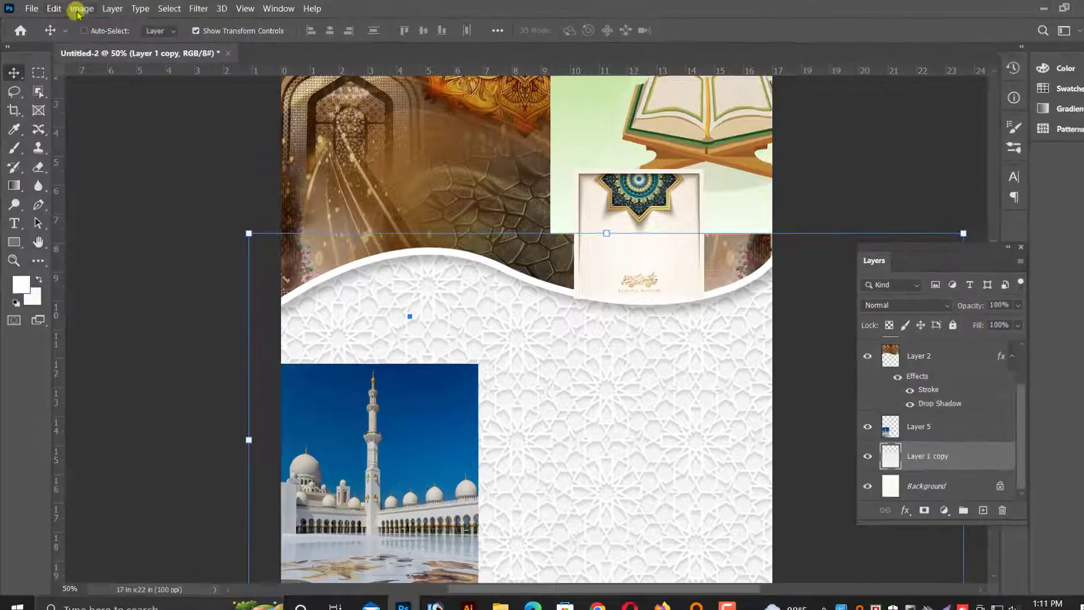
{"action": "left_click", "coordinate": [79, 8]}
{"action": "mouse_move", "coordinate": [101, 41]}
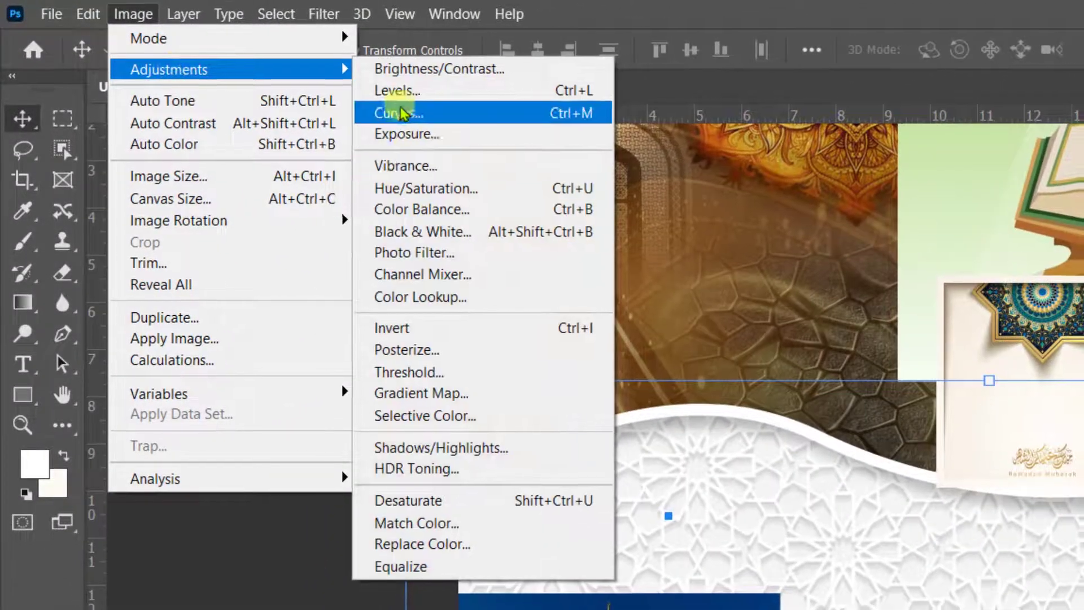
{"action": "left_click", "coordinate": [400, 112]}
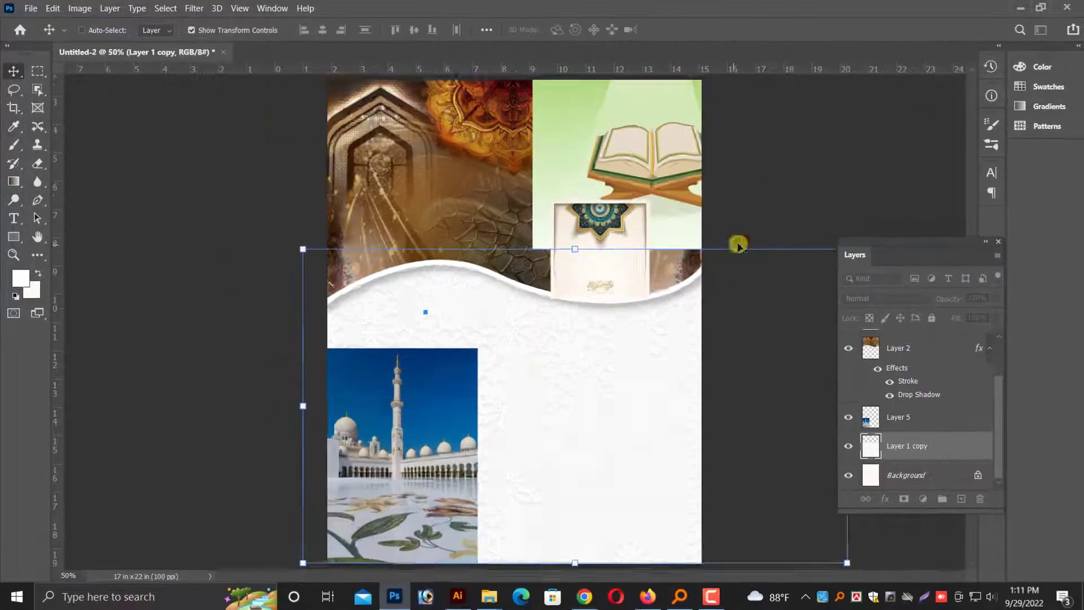
{"action": "left_click", "coordinate": [411, 448], "text": "ctrl"}
{"action": "left_click_drag", "start_coordinate": [411, 448], "coordinate": [390, 459]}
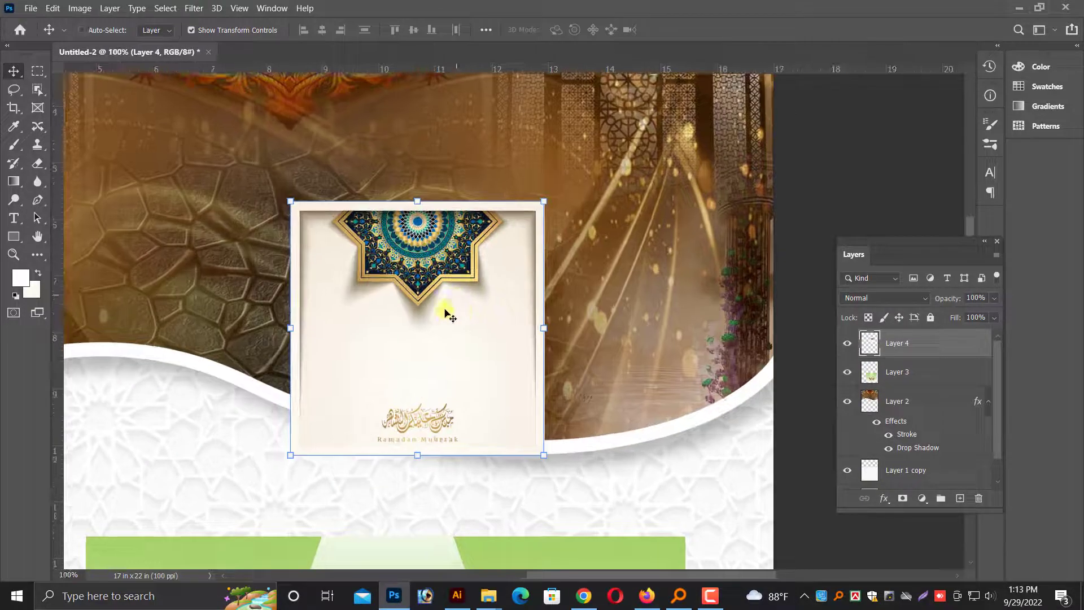
Step: Cut the half-star ornament area out of the greeting image with a rectangular selection and paste it as a new layer
{"action": "key", "text": "ctrl+plus"}
{"action": "left_click_drag", "start_coordinate": [337, 271], "coordinate": [373, 379]}
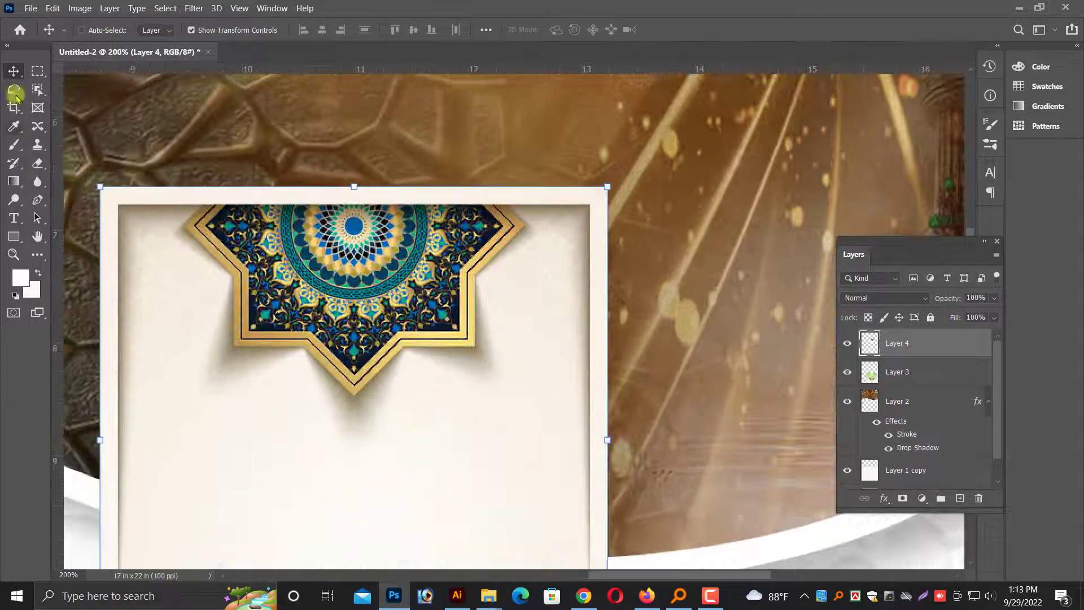
{"action": "left_click", "coordinate": [37, 71]}
{"action": "left_click_drag", "start_coordinate": [537, 290], "coordinate": [560, 414]}
{"action": "key", "text": "ctrl+x"}
{"action": "key", "text": "v"}
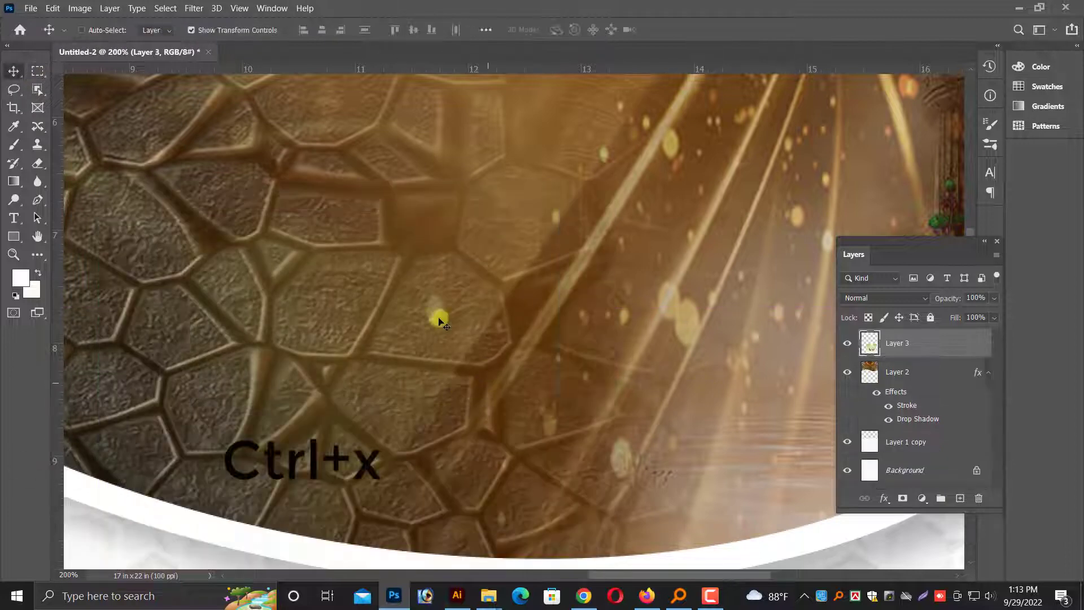
{"action": "key", "text": "ctrl+v"}
Step: Isolate the half-star ornament with an object selection feathered by 4 pixels and delete the cream background around it
{"action": "key", "text": "w"}
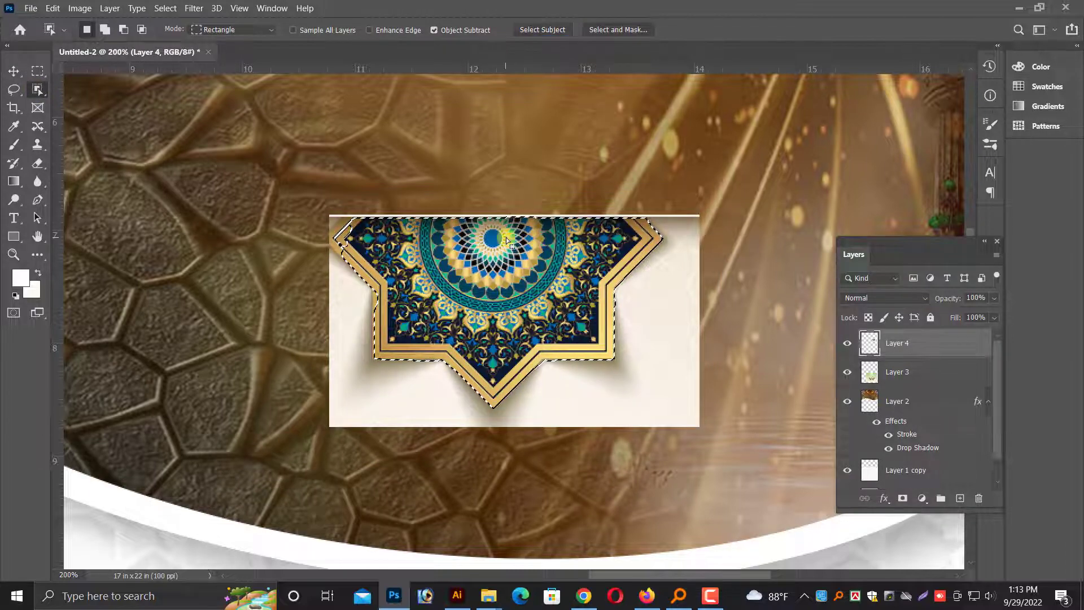
{"action": "key", "text": "ctrl+plus"}
{"action": "key", "text": "j"}
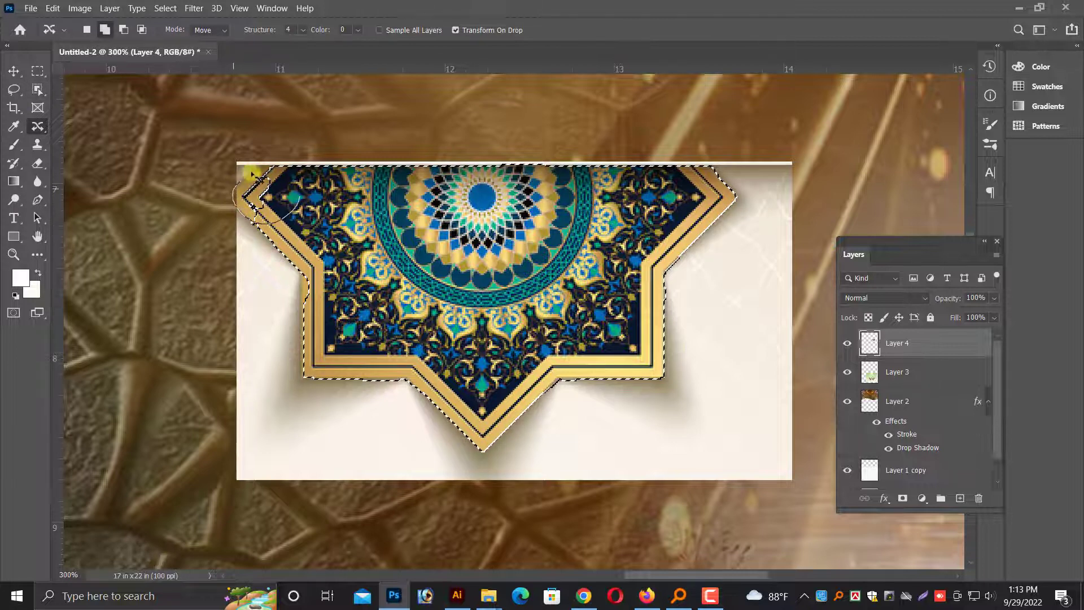
{"action": "key", "text": "ctrl+minus"}
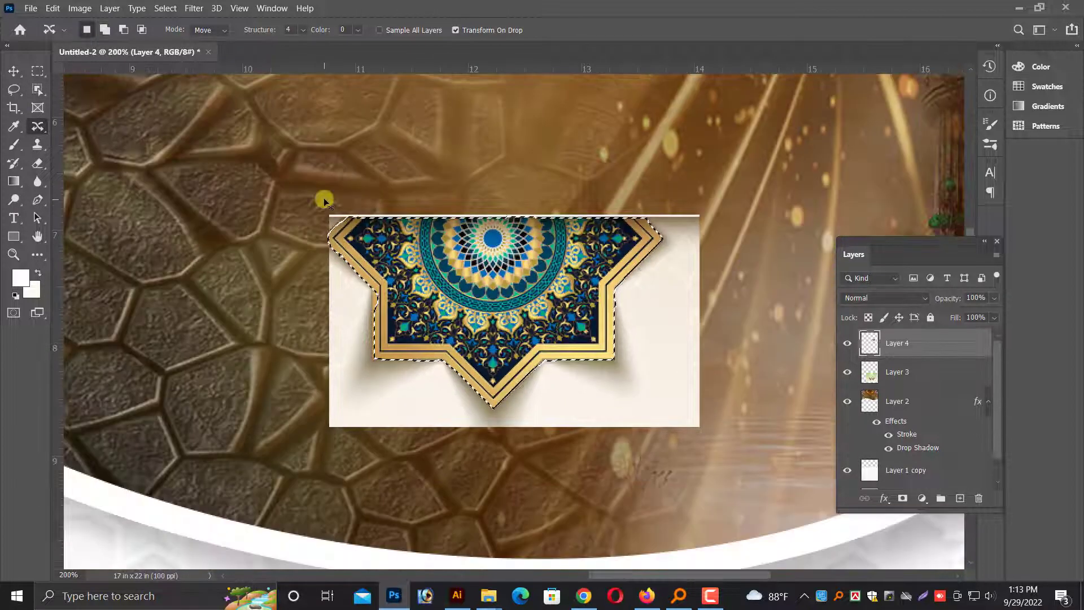
{"action": "key", "text": "shift+F6"}
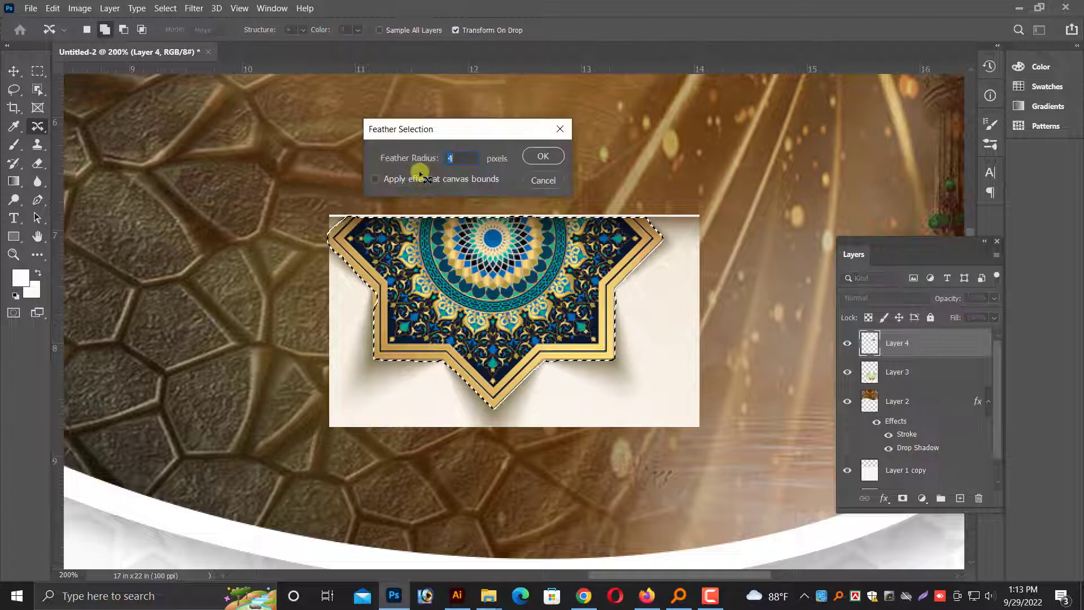
{"action": "key", "text": "Return"}
{"action": "key", "text": "Delete"}
{"action": "key", "text": "ctrl+d"}
{"action": "key", "text": "v"}
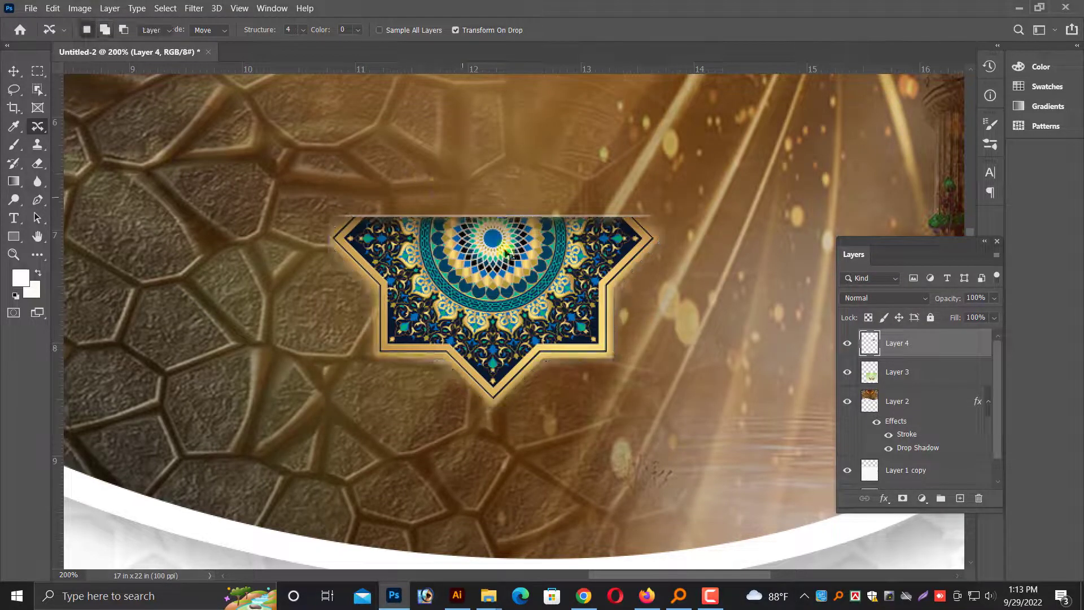
Step: Trim the uneven strip along the half-star ornament's upper edge with a rectangular selection
{"action": "key", "text": "ctrl+plus"}
{"action": "left_click", "coordinate": [38, 72]}
{"action": "left_click_drag", "start_coordinate": [163, 114], "coordinate": [764, 194]}
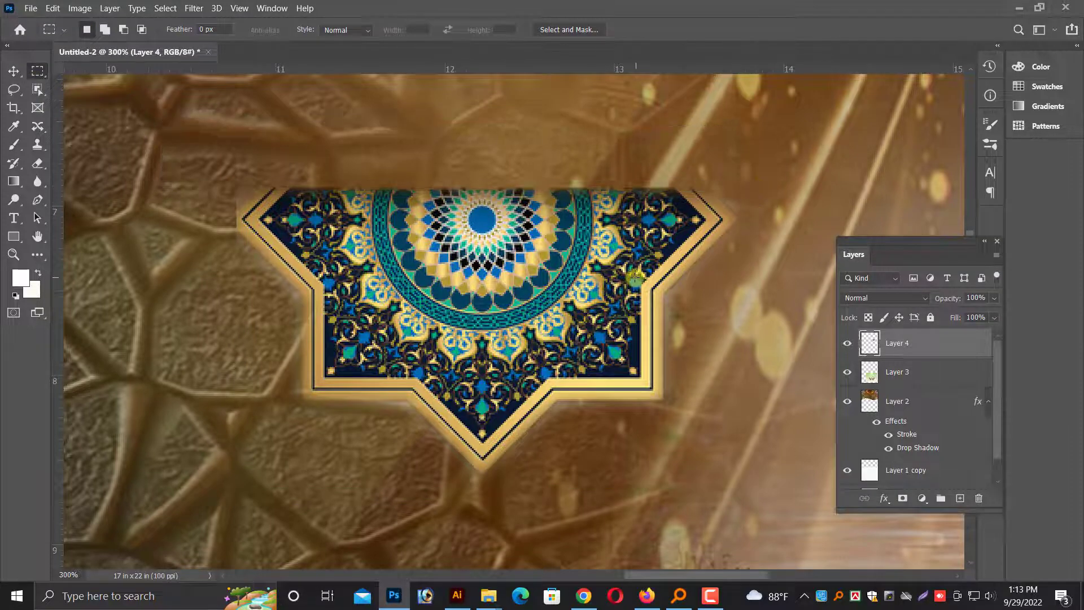
{"action": "key", "text": "v"}
Step: Enlarge the half-star ornament and place it over the right part of the wave edge
{"action": "key", "text": "ctrl+minus"}
{"action": "key", "text": "ctrl+minus"}
{"action": "key", "text": "ctrl+minus"}
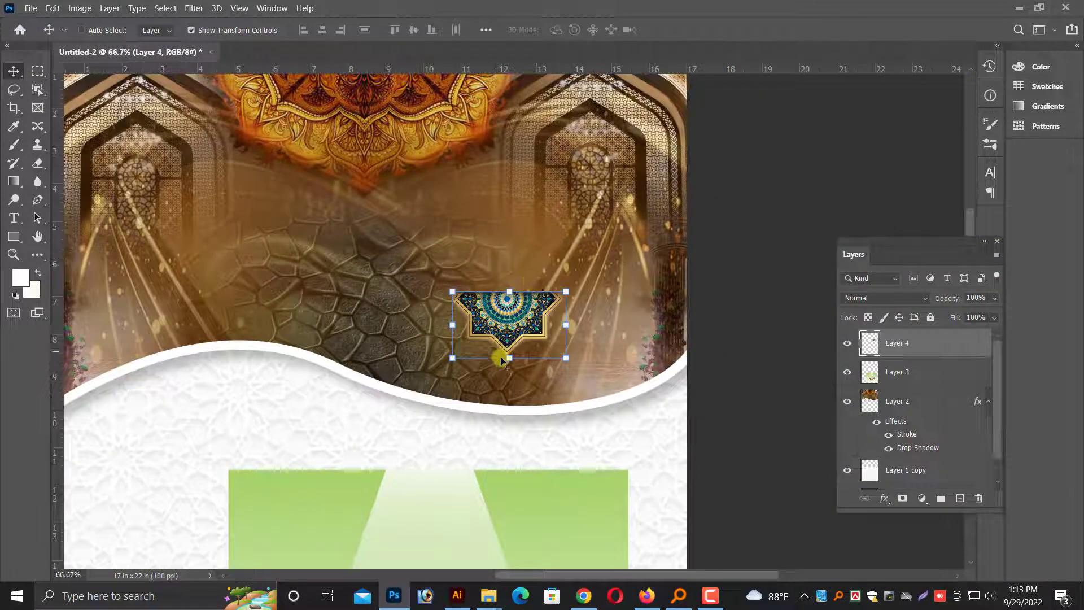
{"action": "left_click_drag", "start_coordinate": [508, 399], "coordinate": [508, 460]}
{"action": "left_click_drag", "start_coordinate": [491, 319], "coordinate": [494, 279]}
{"action": "key", "text": "Return"}
{"action": "key", "text": "ctrl+plus"}
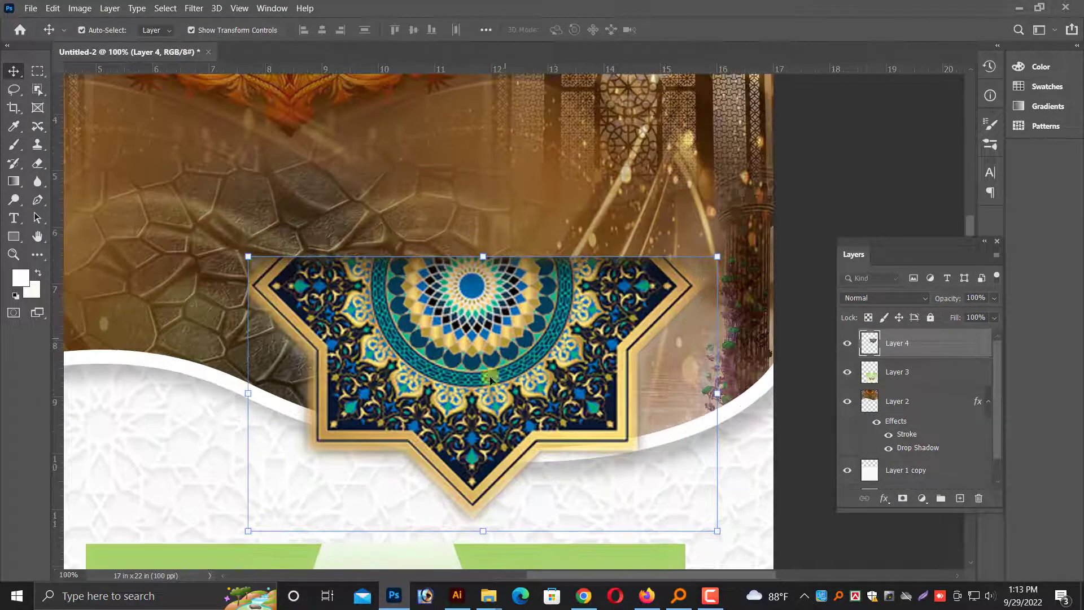
Step: Duplicate the half-star ornament, turn the copy upside down, and place it directly above the original
{"action": "left_click_drag", "start_coordinate": [479, 379], "coordinate": [476, 303]}
{"action": "left_click_drag", "start_coordinate": [223, 175], "coordinate": [607, 376]}
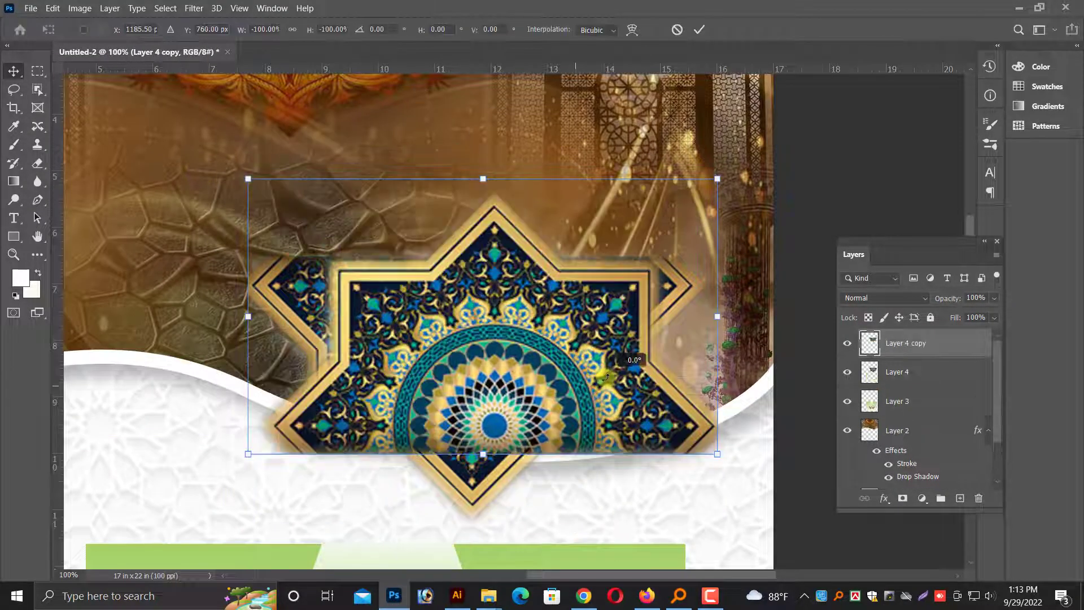
{"action": "left_click_drag", "start_coordinate": [511, 407], "coordinate": [513, 220]}
{"action": "key", "text": "Return"}
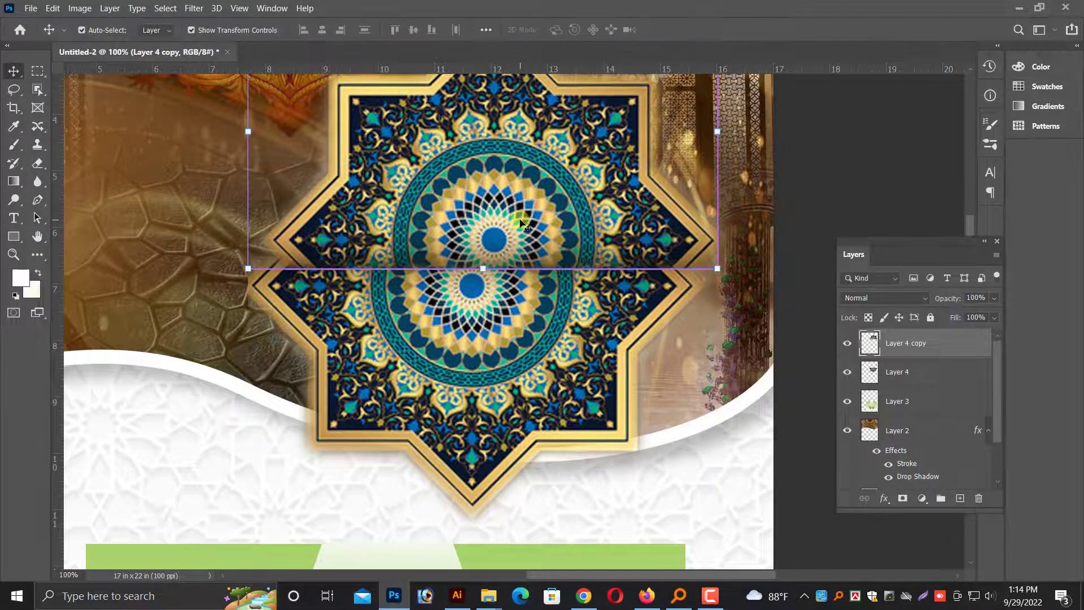
Step: Move the inverted half-star down to overlap the original and nudge it left until both halves line up
{"action": "key", "text": "ctrl+plus"}
{"action": "key", "text": "ctrl+minus"}
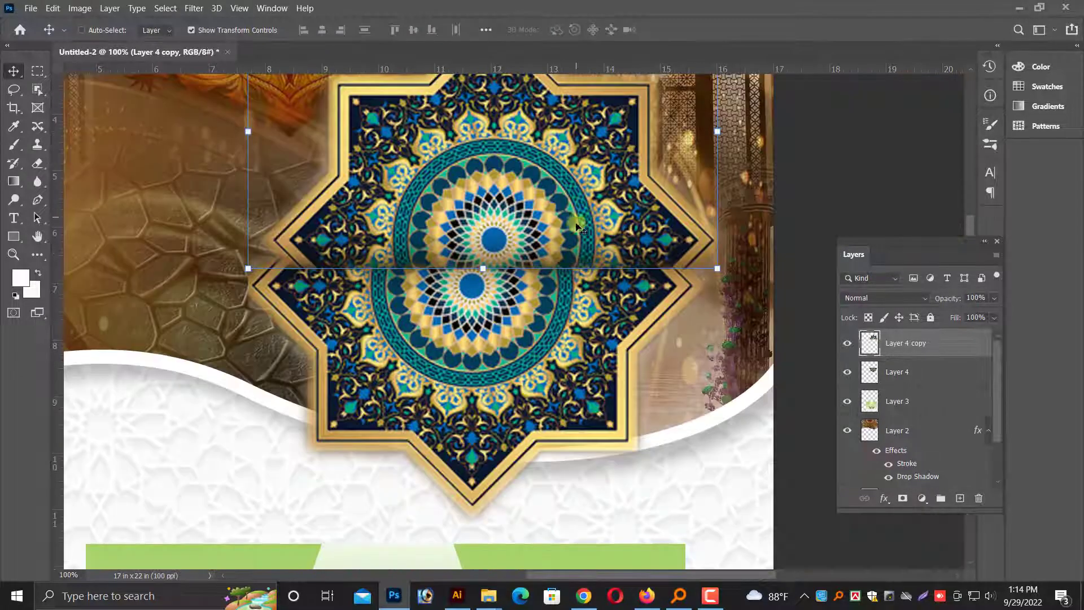
{"action": "left_click_drag", "start_coordinate": [576, 225], "coordinate": [563, 266]}
{"action": "key", "text": "ctrl"}
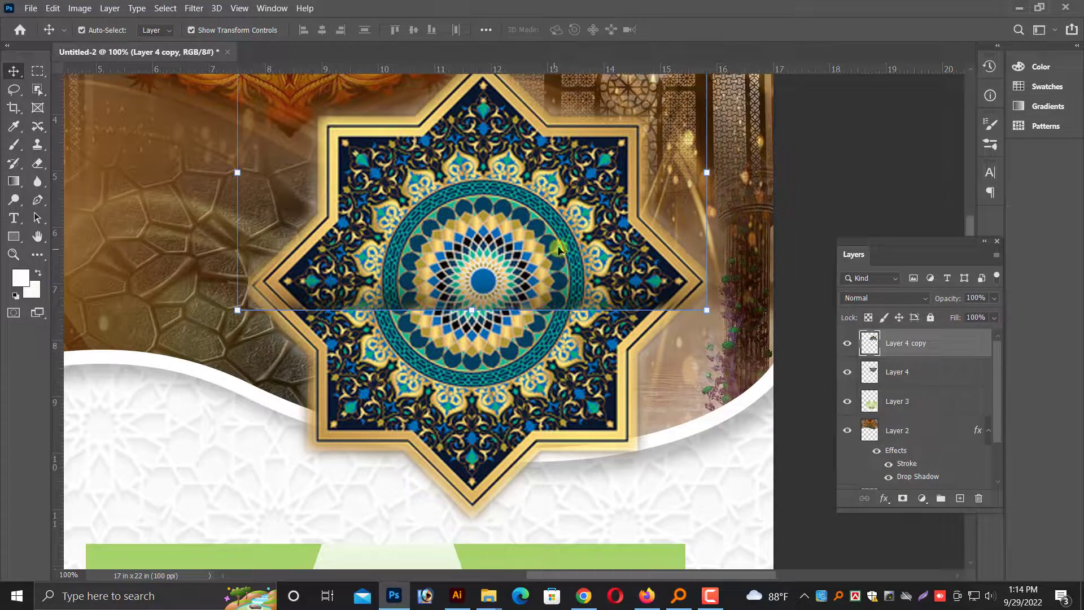
{"action": "key", "text": "ctrl+plus"}
{"action": "key", "text": "shift+Left"}
{"action": "key", "text": "Left"}
{"action": "key", "text": "Left"}
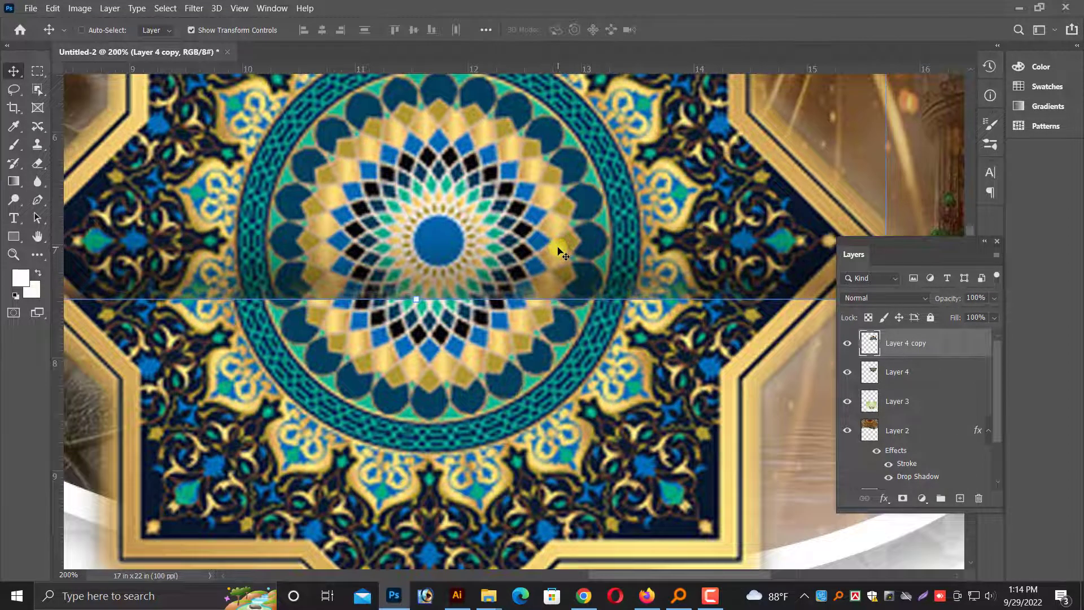
{"action": "key", "text": "ctrl+minus"}
{"action": "scroll", "coordinate": [102, 136], "scroll_direction": "up", "scroll_amount": 1}
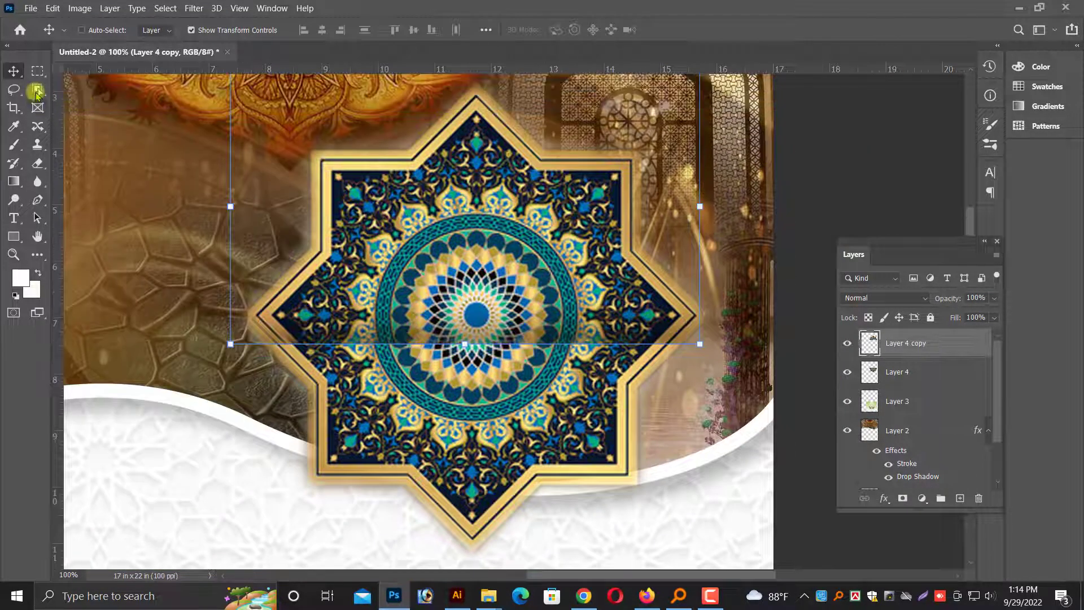
Step: Delete the overlapping lower edge of the inverted half-star using a rectangular selection feathered by 20 pixels
{"action": "left_click", "coordinate": [37, 70]}
{"action": "left_click_drag", "start_coordinate": [243, 317], "coordinate": [745, 412]}
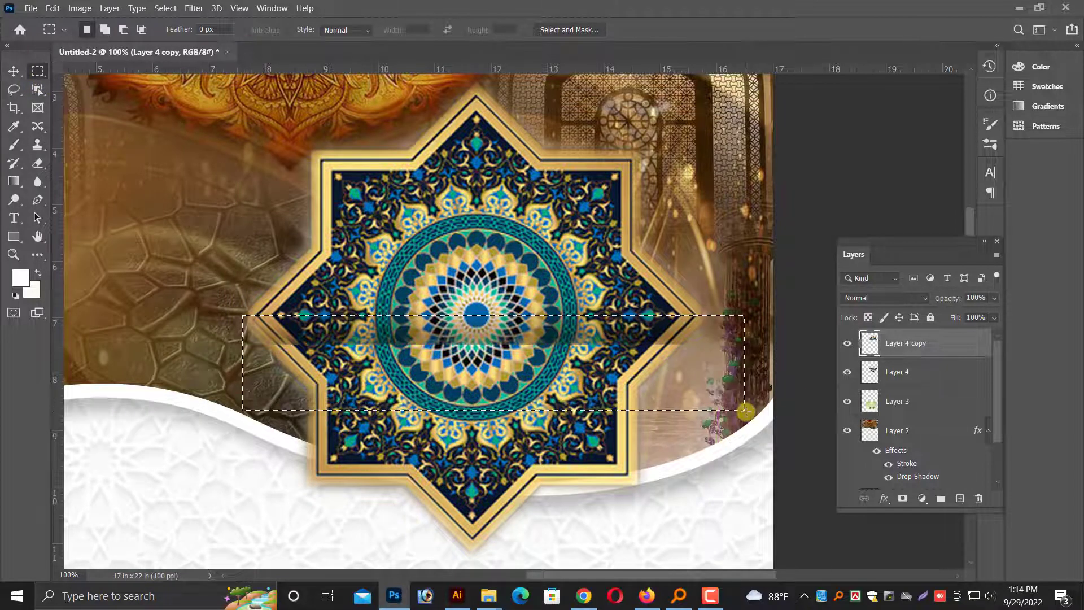
{"action": "key", "text": "shift+F6"}
{"action": "type", "text": "20"}
{"action": "key", "text": "Return"}
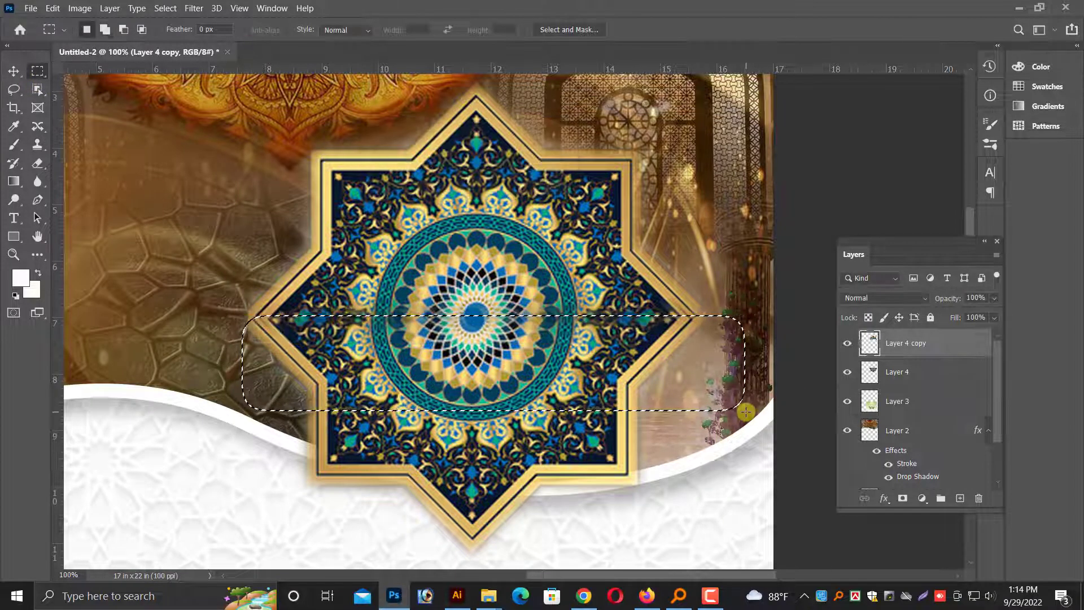
{"action": "key", "text": "Delete"}
{"action": "key", "text": "ctrl+d"}
{"action": "key", "text": "v"}
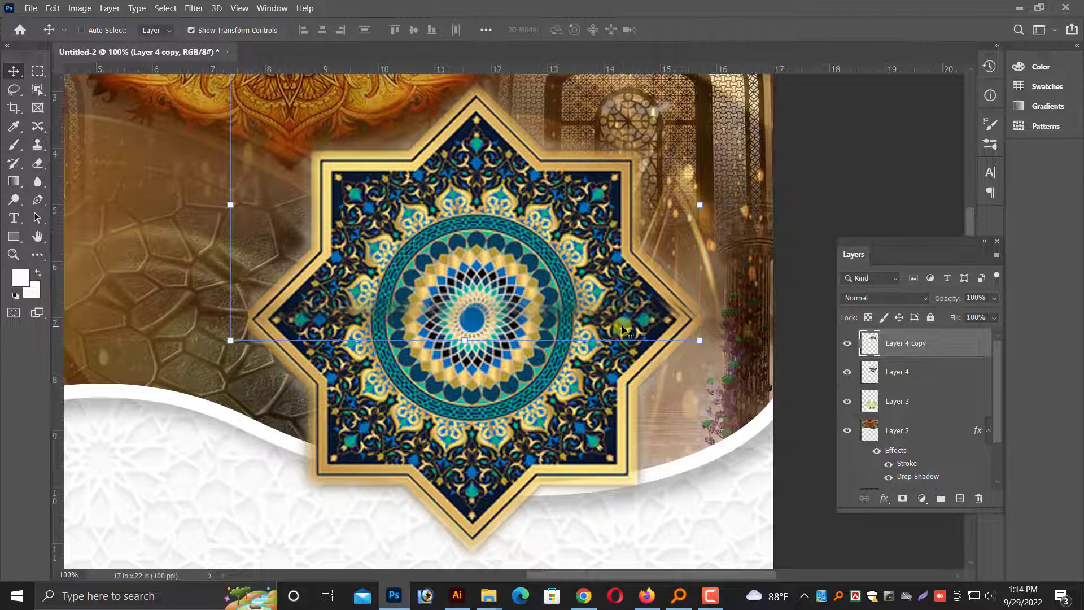
Step: Nudge the upper half of the star down in small increments so the seam with the lower half closes
{"action": "key", "text": "Down"}
{"action": "key", "text": "Down"}
{"action": "key", "text": "Down"}
{"action": "key", "text": "Down"}
{"action": "key", "text": "Down"}
{"action": "key", "text": "Down"}
{"action": "key", "text": "Down"}
{"action": "key", "text": "Down"}
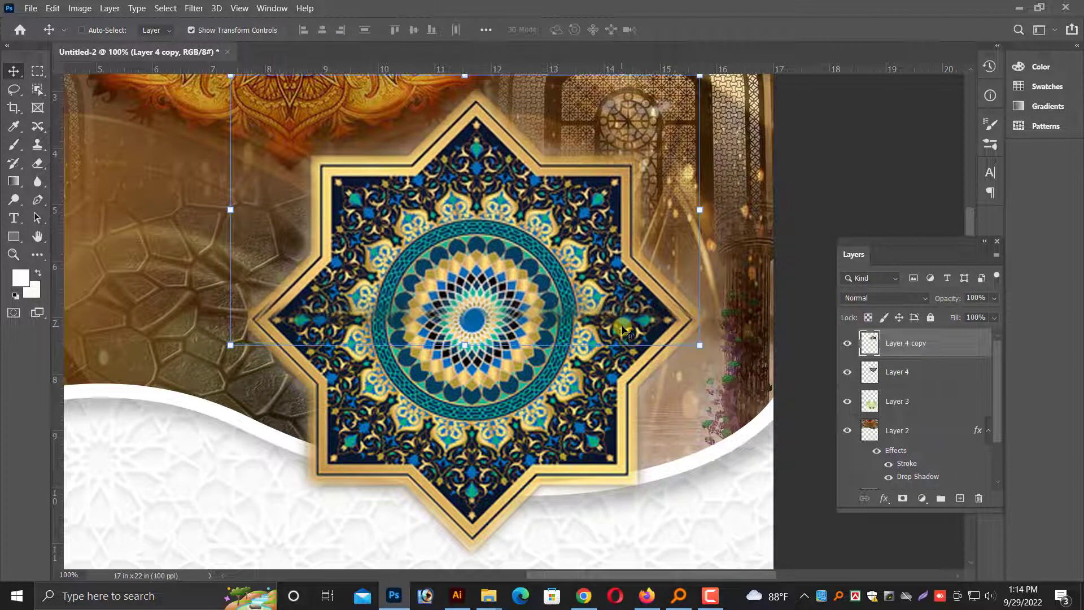
{"action": "key", "text": "Down"}
{"action": "key", "text": "Down"}
{"action": "key", "text": "Down"}
{"action": "key", "text": "Down"}
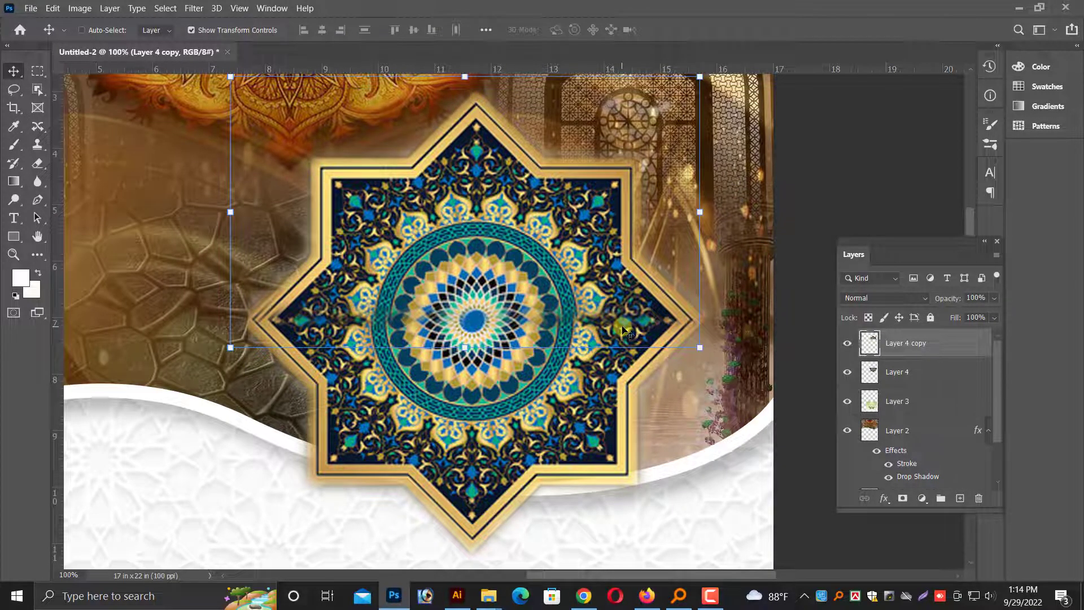
Step: Select and link both star halves, Layer 4 and Layer 4 copy, and merge them into one layer
{"action": "right_click", "coordinate": [530, 412]}
{"action": "left_click", "coordinate": [554, 420], "text": "shift"}
{"action": "scroll", "coordinate": [558, 427], "scroll_direction": "up", "scroll_amount": 1}
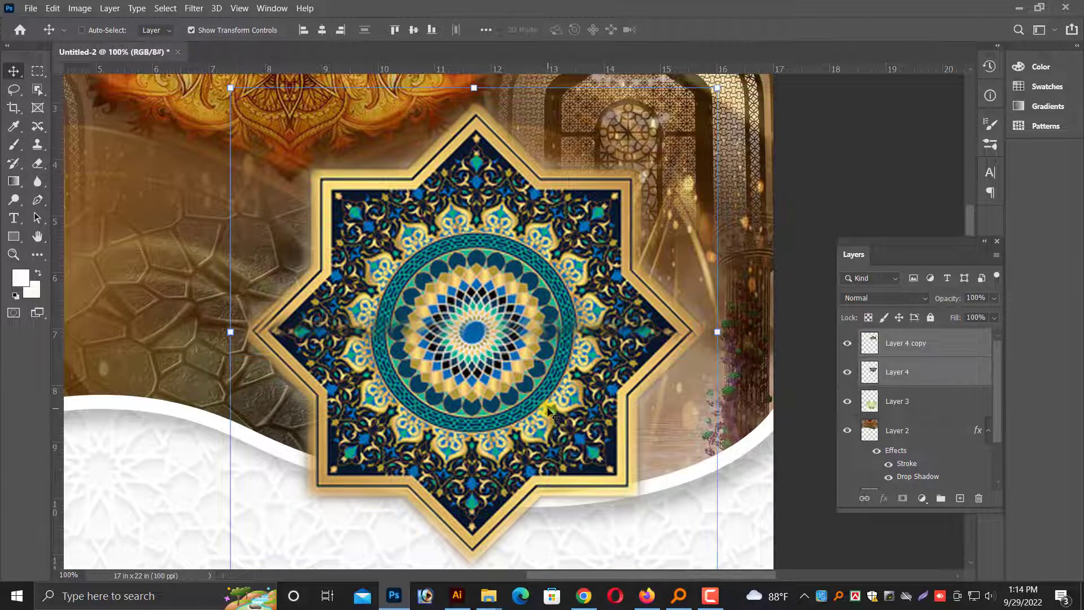
{"action": "right_click", "coordinate": [447, 253]}
{"action": "left_click", "coordinate": [489, 298]}
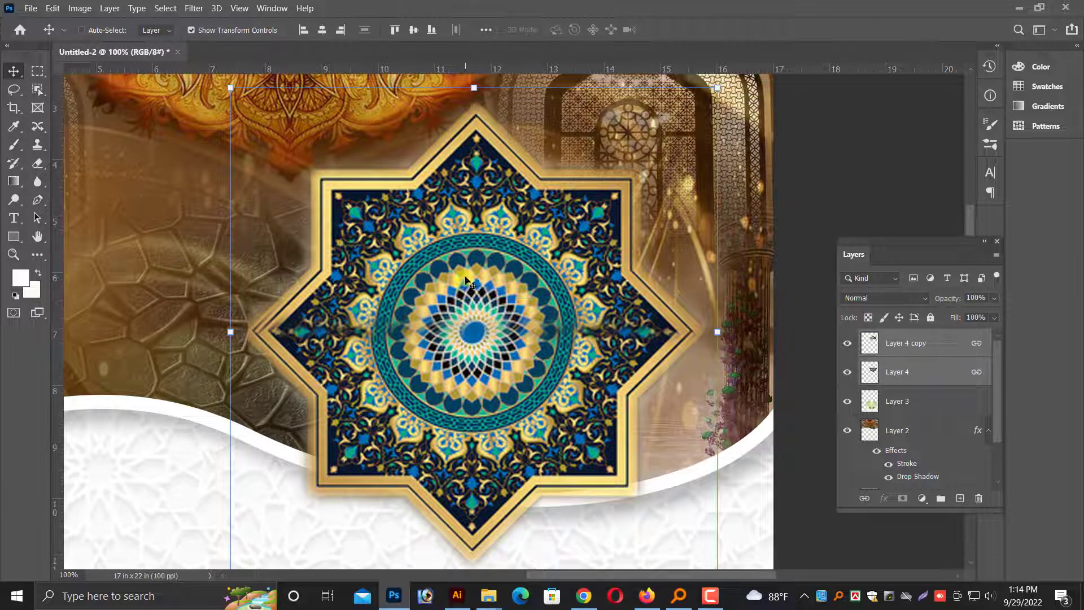
{"action": "key", "text": "ctrl+e"}
{"action": "key", "text": "ctrl+minus"}
{"action": "key", "text": "ctrl+minus"}
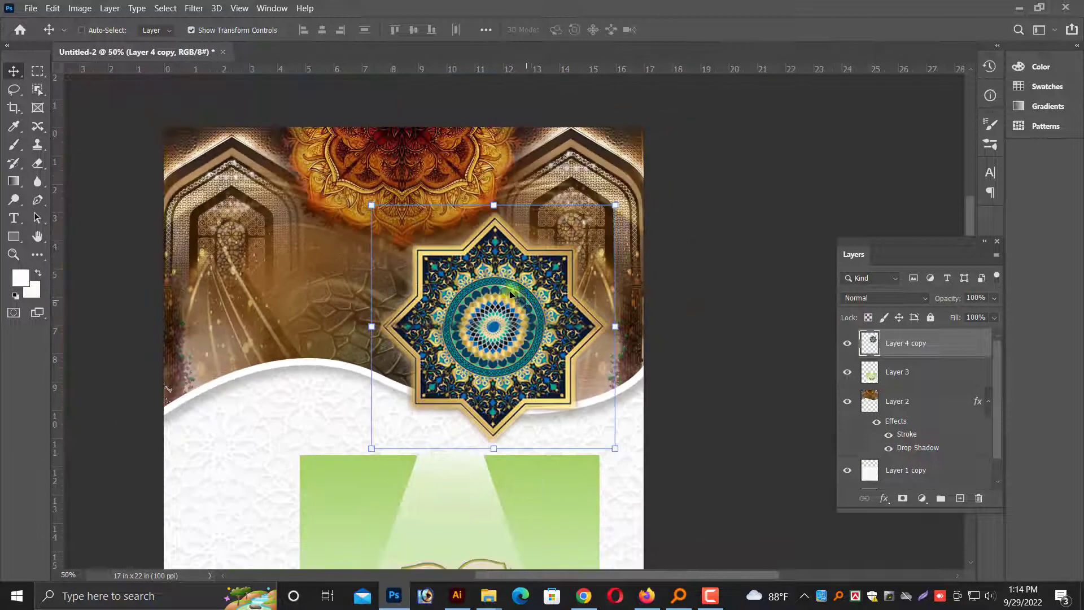
{"action": "key", "text": "ctrl+plus"}
{"action": "right_click", "coordinate": [492, 295]}
{"action": "left_click", "coordinate": [498, 302]}
{"action": "scroll", "coordinate": [496, 310], "scroll_direction": "down", "scroll_amount": 1}
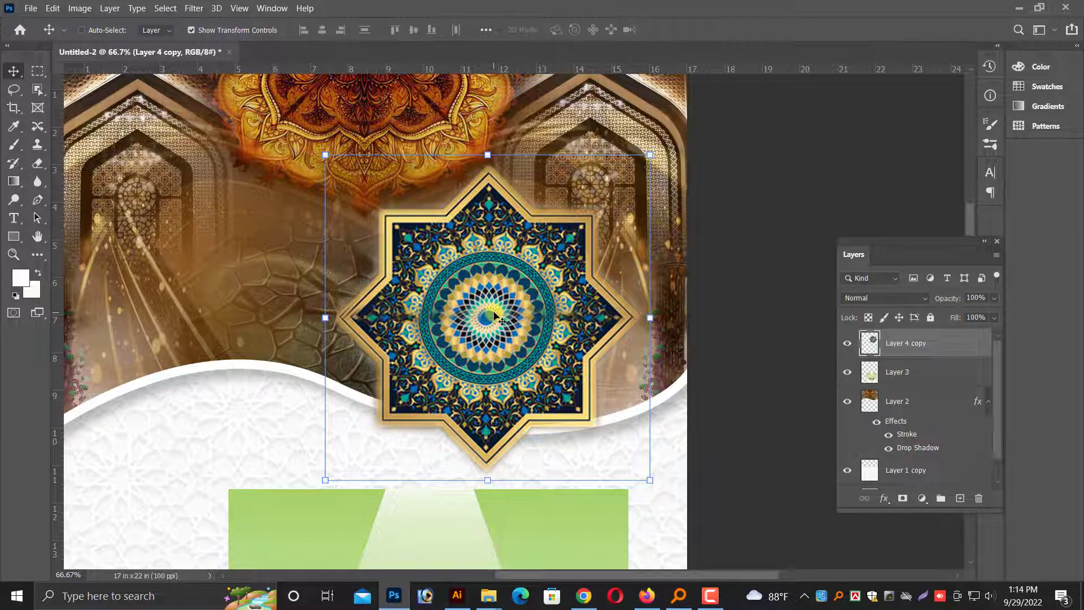
Step: Move the open-book image to the left side of the page and lower its layer beneath the wave-edged header
{"action": "key", "text": "ctrl+minus"}
{"action": "key", "text": "ctrl+minus"}
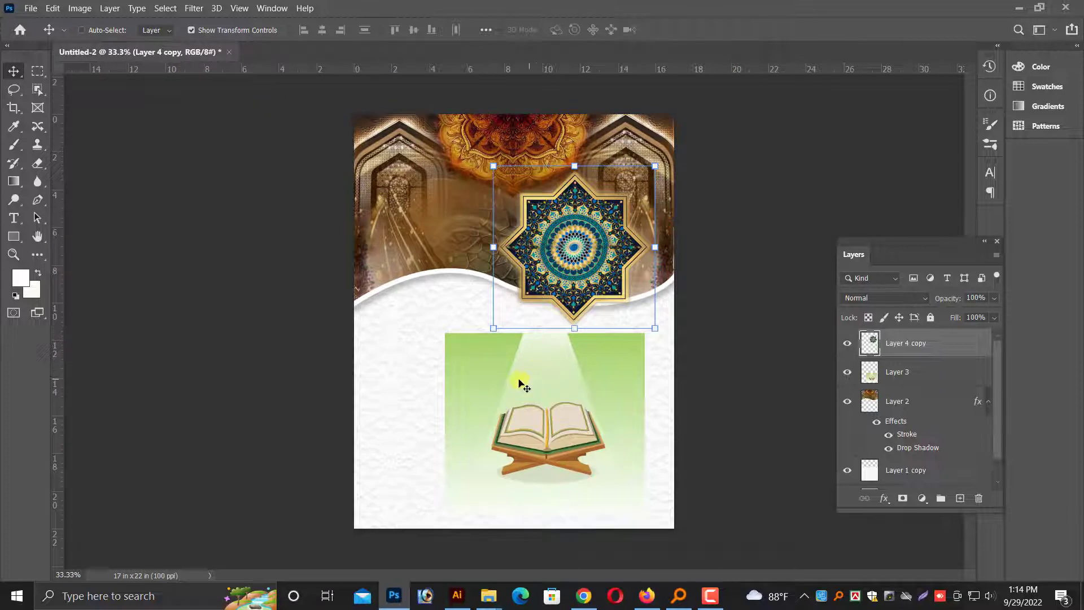
{"action": "left_click", "coordinate": [544, 368], "text": "ctrl"}
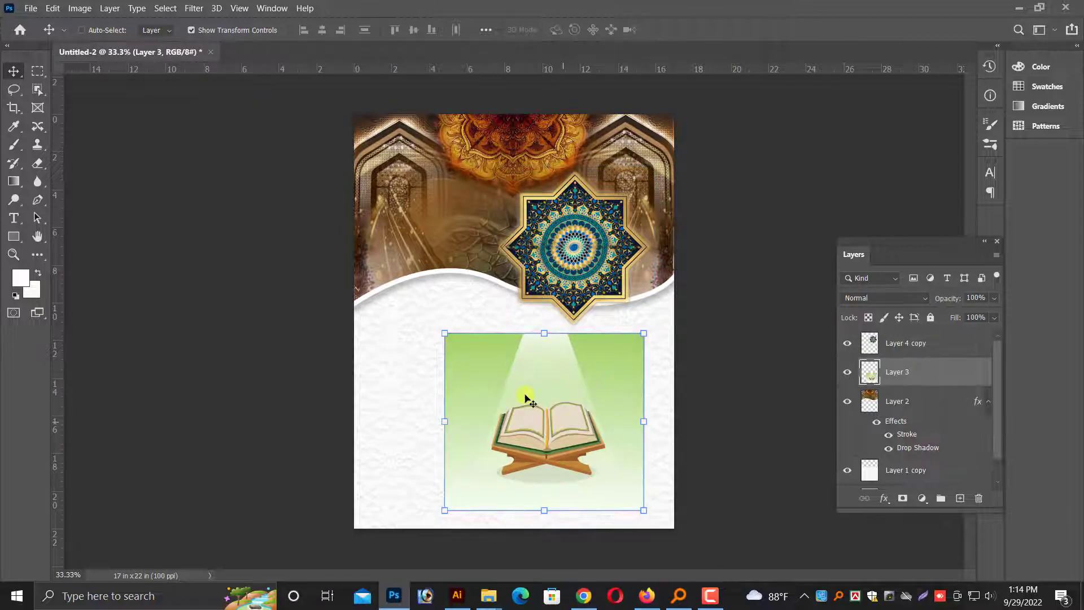
{"action": "left_click_drag", "start_coordinate": [526, 435], "coordinate": [432, 345]}
{"action": "key", "text": "ctrl+plus"}
{"action": "key", "text": "ctrl+bracketleft"}
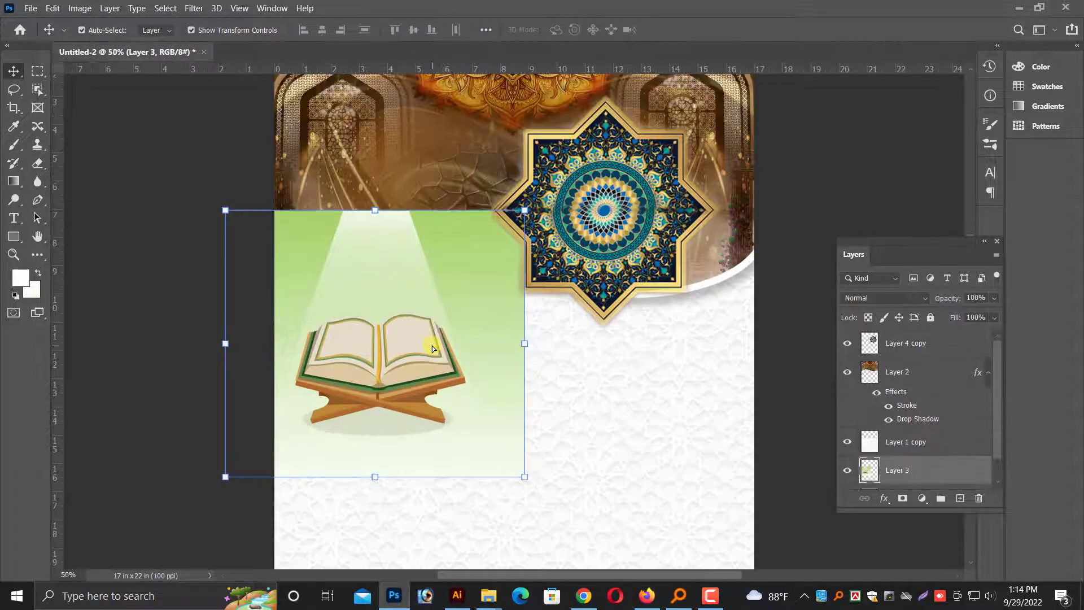
{"action": "key", "text": "ctrl+plus"}
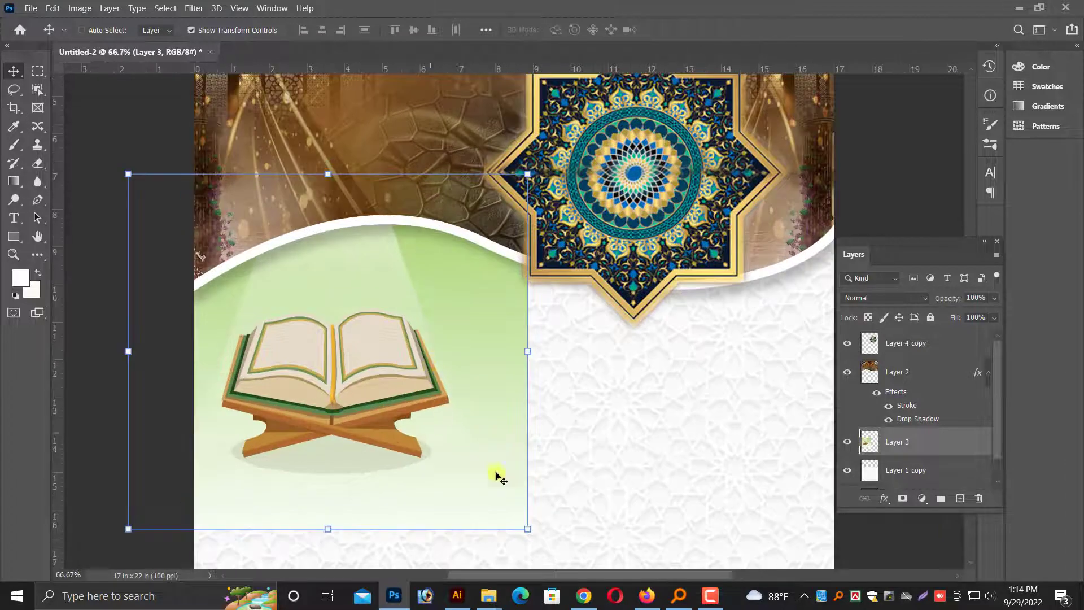
Step: Scale down the open-book image and set its layer's blend mode to Multiply
{"action": "left_click_drag", "start_coordinate": [529, 529], "coordinate": [484, 452]}
{"action": "key", "text": "Return"}
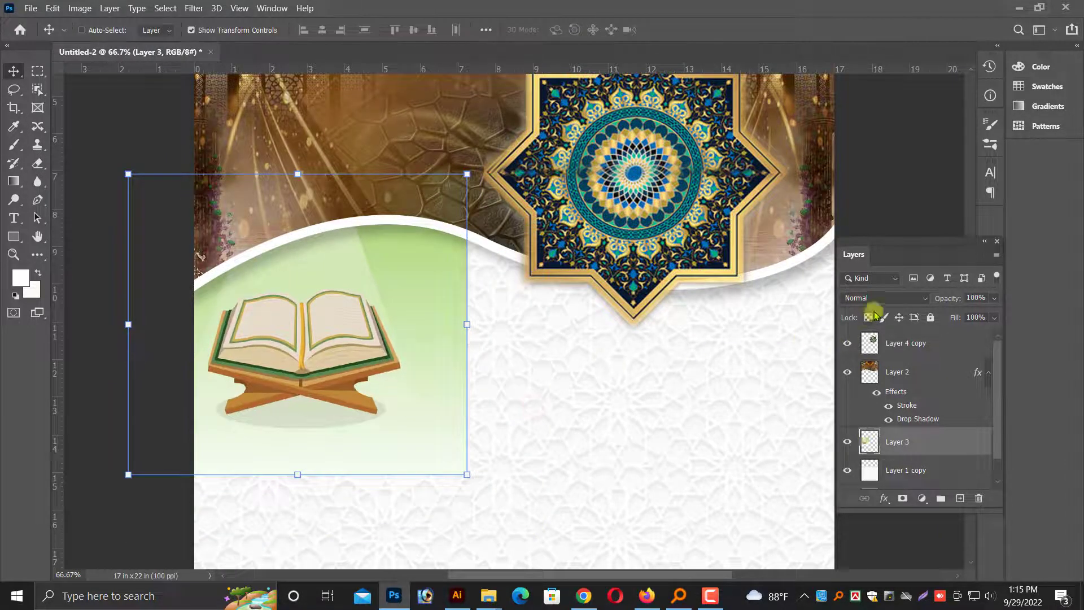
{"action": "left_click", "coordinate": [884, 297]}
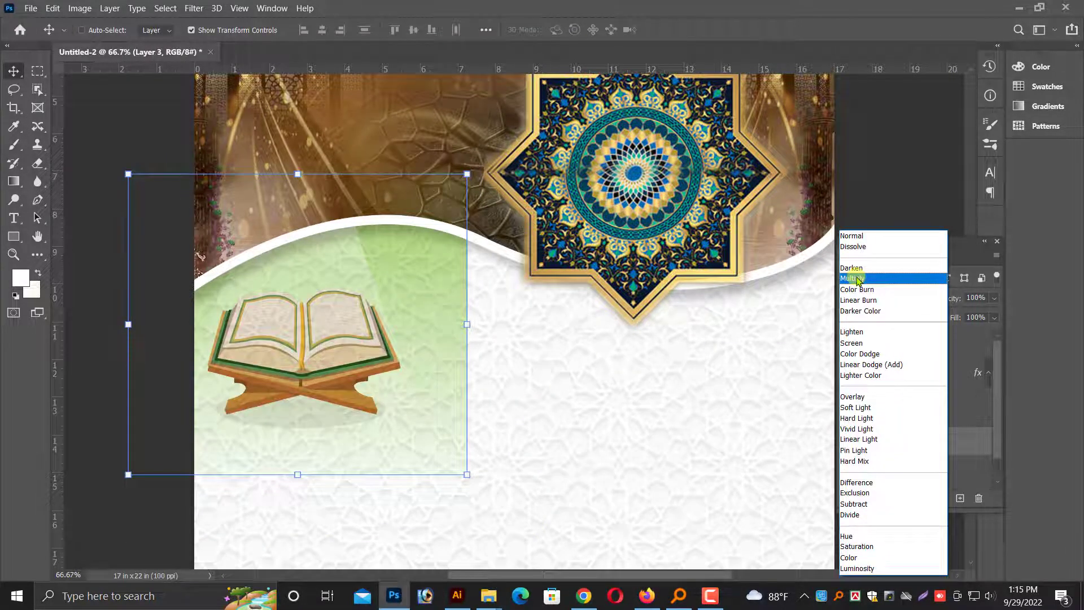
{"action": "left_click", "coordinate": [856, 279]}
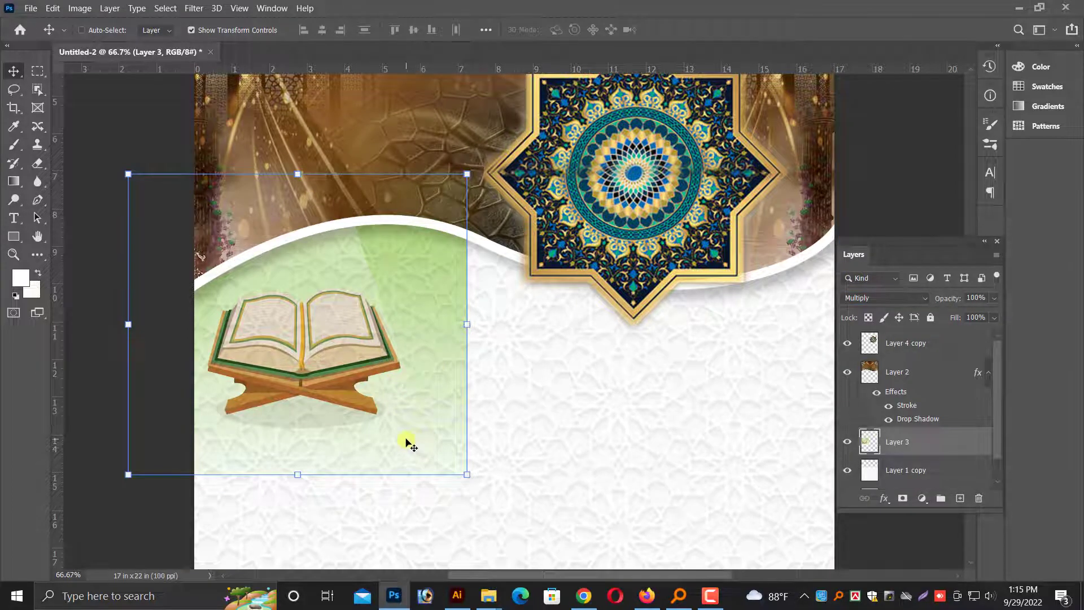
{"action": "scroll", "coordinate": [407, 442], "scroll_direction": "down", "scroll_amount": 3}
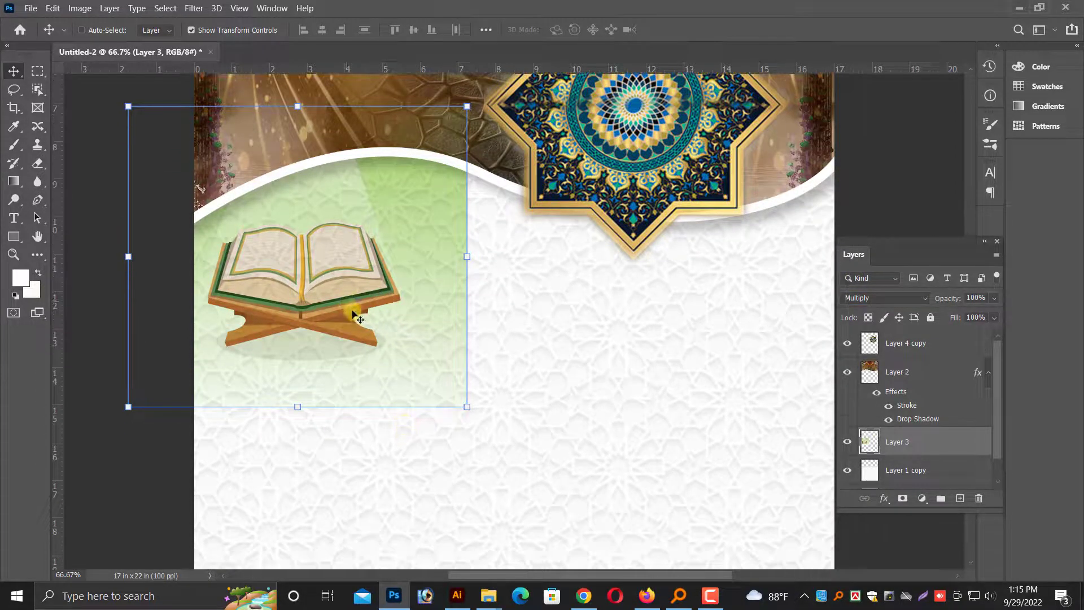
Step: Duplicate the open-book image onto the lower right of the page, bring the copy to the front and set its blending to Normal
{"action": "scroll", "coordinate": [368, 322], "scroll_direction": "down", "scroll_amount": 2}
{"action": "left_click_drag", "start_coordinate": [384, 310], "coordinate": [628, 433]}
{"action": "key", "text": "ctrl+j"}
{"action": "key", "text": "ctrl+plus"}
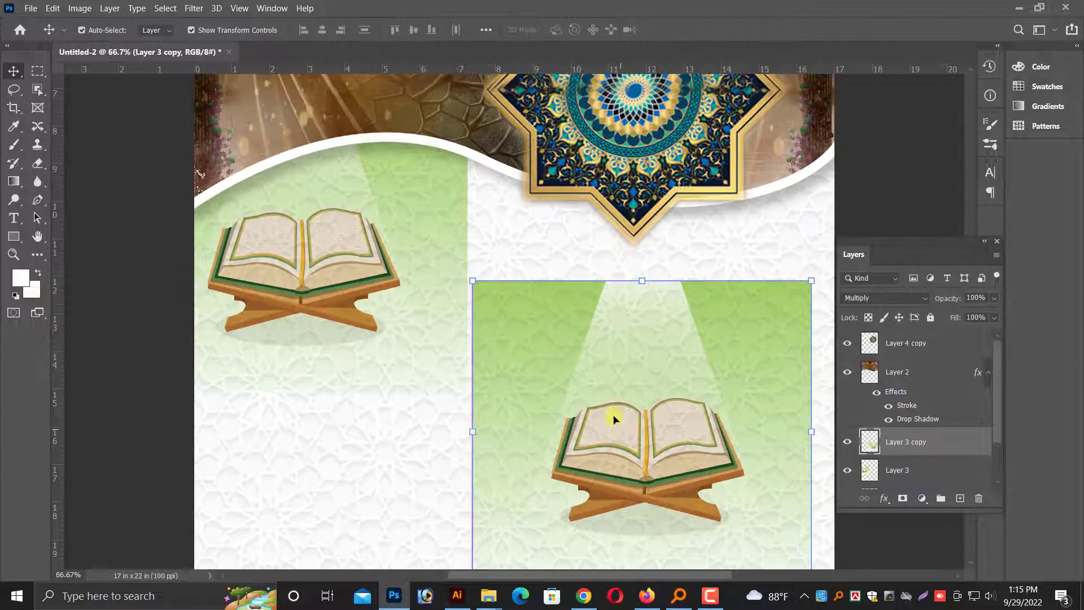
{"action": "scroll", "coordinate": [616, 419], "scroll_direction": "down", "scroll_amount": 2}
{"action": "key", "text": "ctrl+shift+bracketright"}
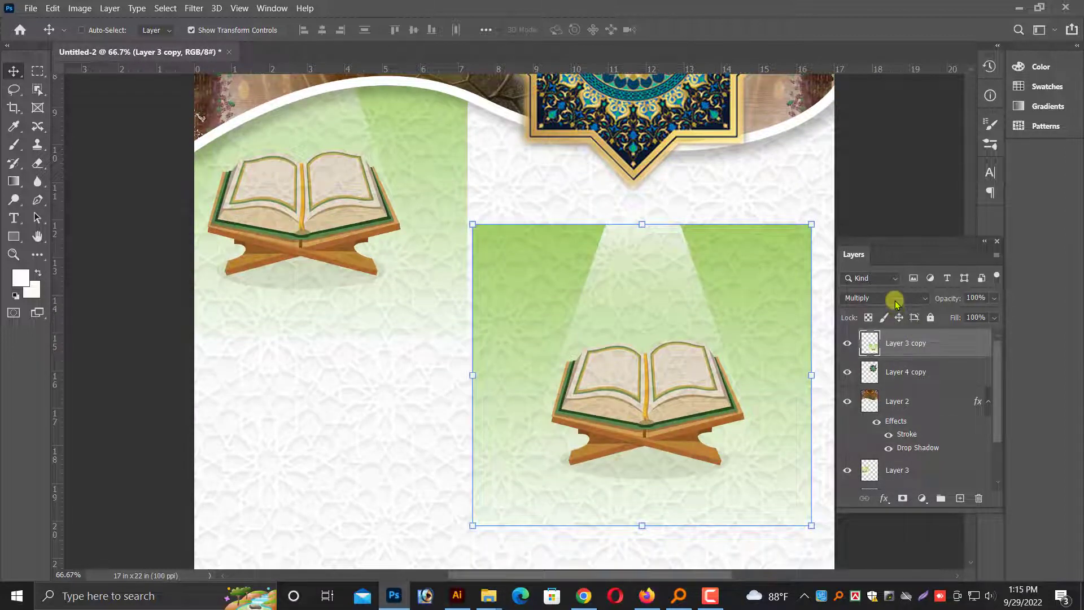
{"action": "left_click", "coordinate": [897, 298]}
{"action": "left_click", "coordinate": [847, 237]}
Step: Sample the light green from the duplicated book image and fill the Background layer with it
{"action": "right_click", "coordinate": [362, 416]}
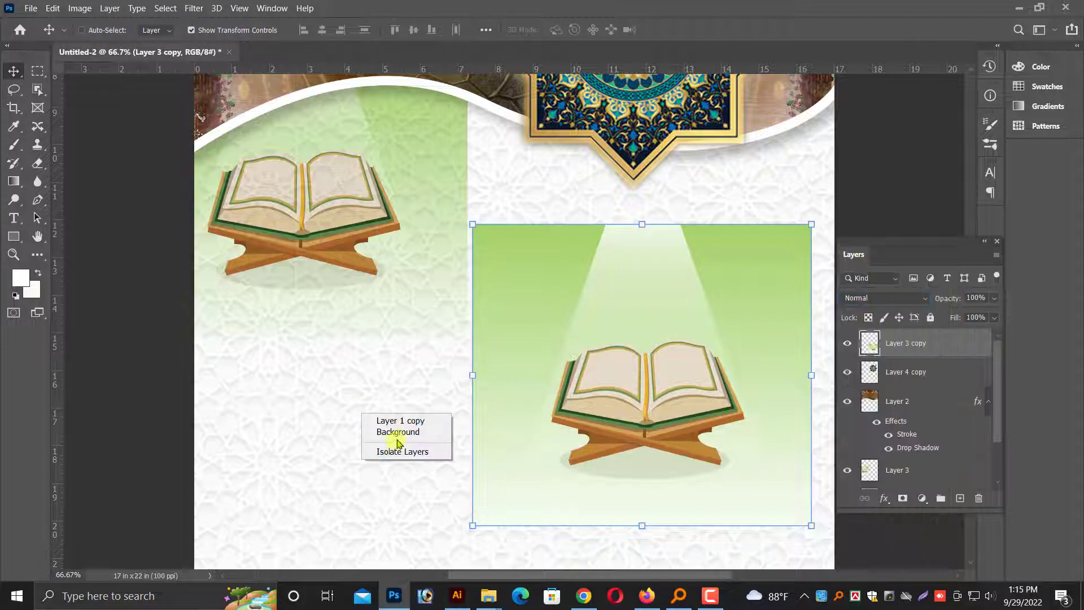
{"action": "left_click", "coordinate": [396, 435]}
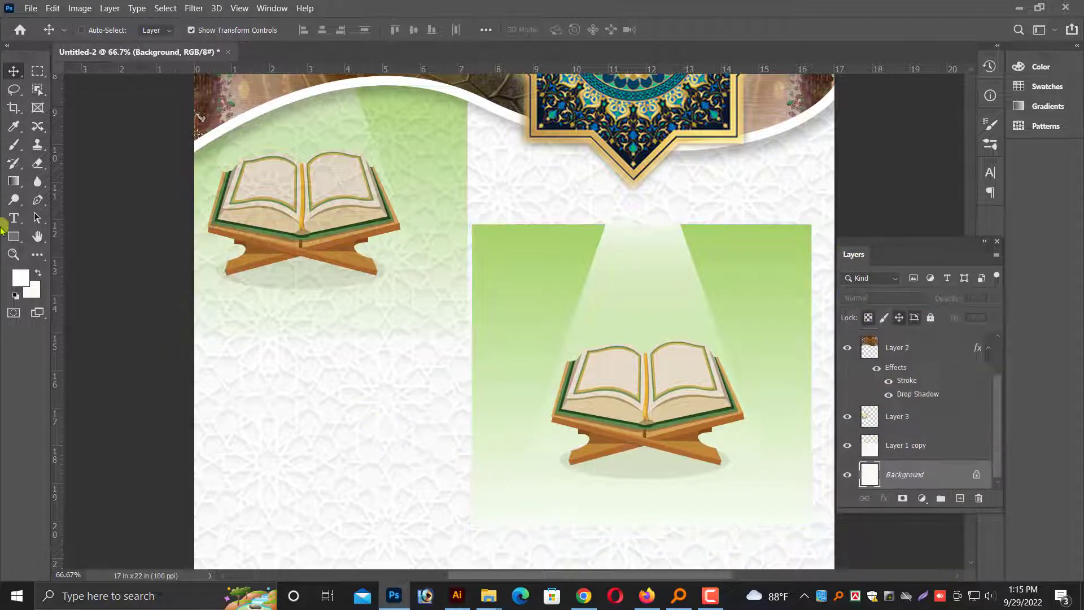
{"action": "left_click", "coordinate": [14, 127]}
{"action": "left_click", "coordinate": [528, 308]}
{"action": "key", "text": "v"}
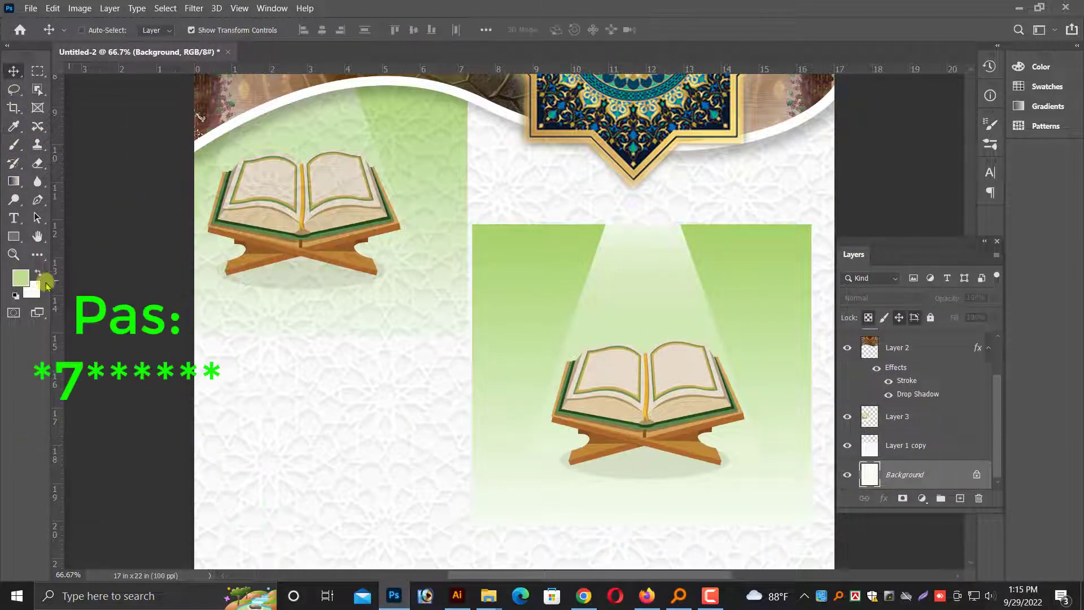
{"action": "right_click", "coordinate": [414, 388]}
{"action": "left_click", "coordinate": [443, 408]}
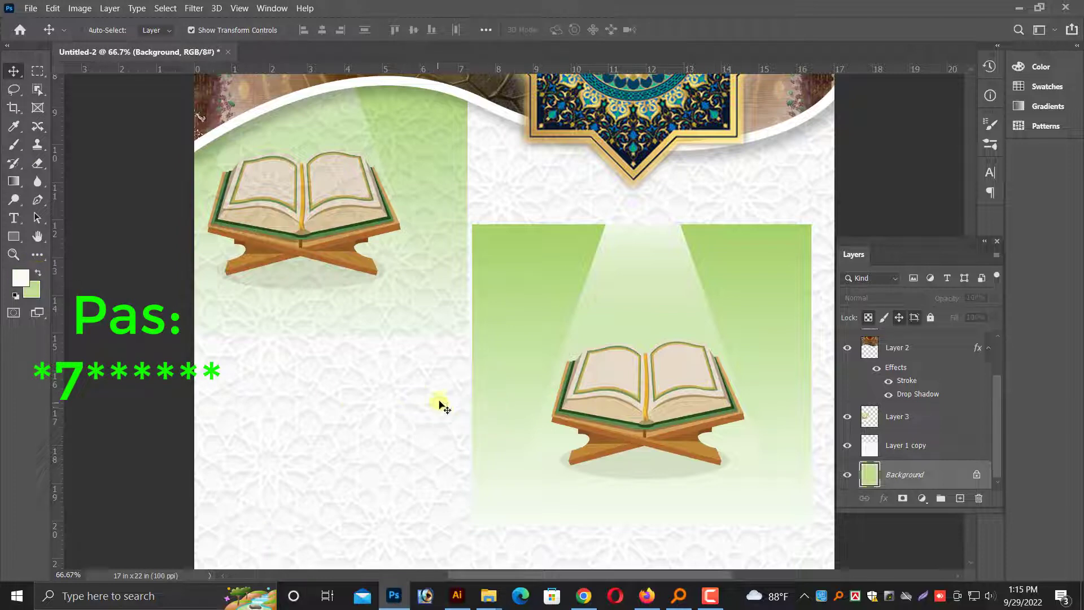
{"action": "right_click", "coordinate": [444, 407]}
{"action": "left_click", "coordinate": [452, 416]}
Step: Delete the duplicated open-book layer, Layer 3 copy
{"action": "right_click", "coordinate": [645, 382]}
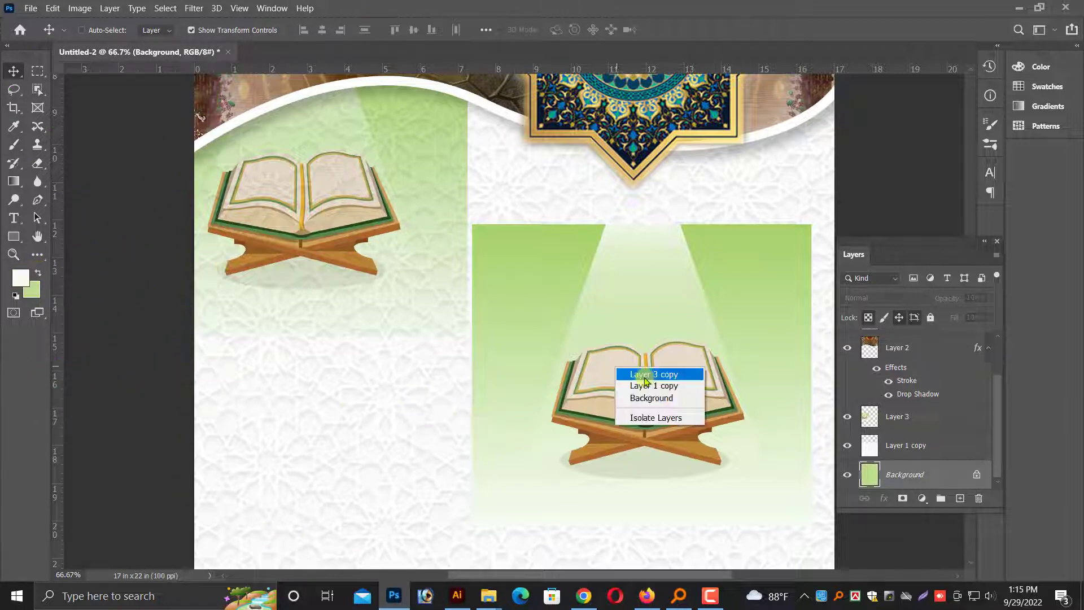
{"action": "left_click", "coordinate": [645, 377]}
{"action": "key", "text": "Delete"}
{"action": "key", "text": "ctrl+minus"}
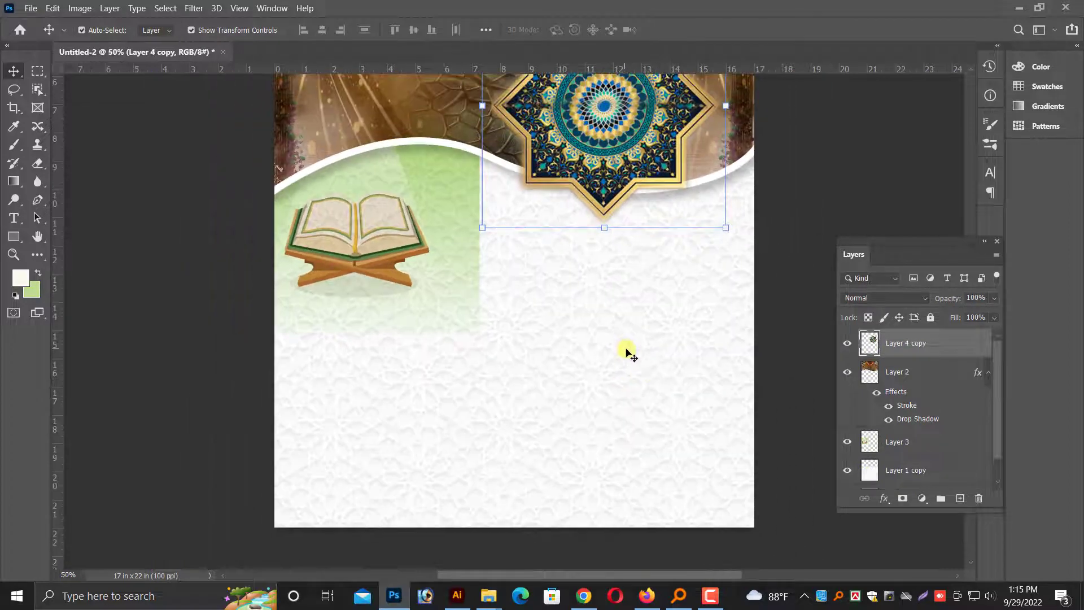
Step: Set the blend mode of the geometric pattern layer, Layer 1 copy, to Multiply
{"action": "right_click", "coordinate": [628, 336]}
{"action": "left_click", "coordinate": [644, 340]}
{"action": "left_click", "coordinate": [904, 298]}
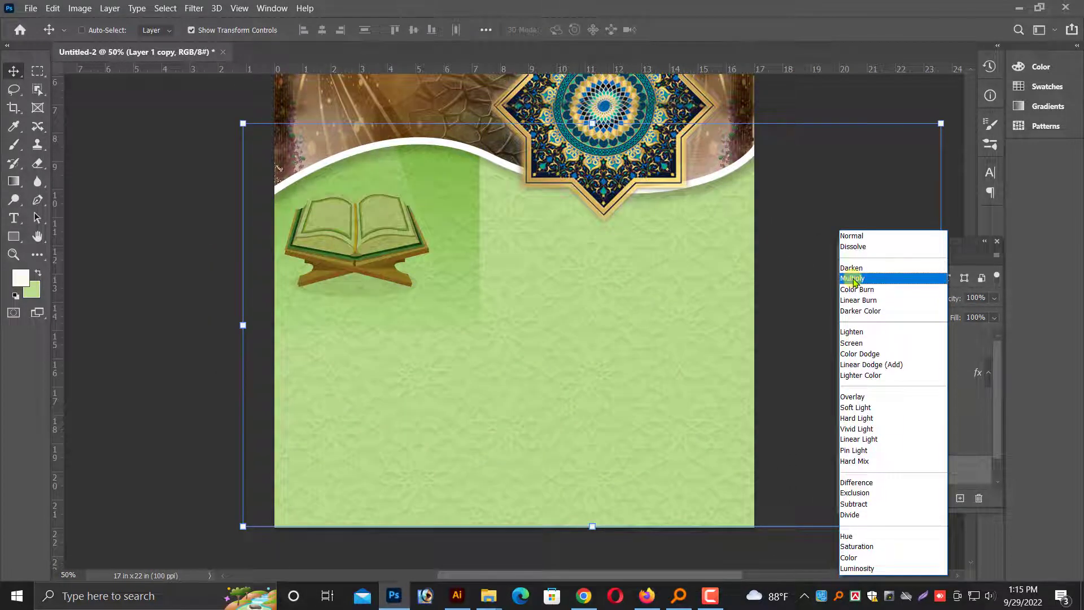
{"action": "left_click", "coordinate": [853, 279]}
{"action": "key", "text": "ctrl+plus"}
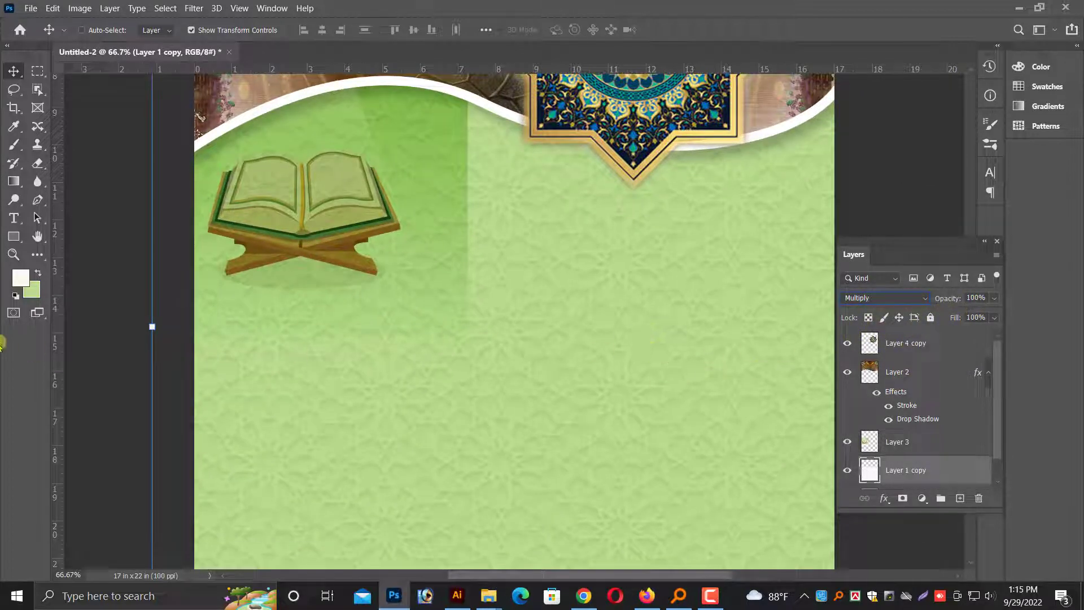
Step: Unlock the green Background to convert it into a regular layer
{"action": "scroll", "coordinate": [900, 474], "scroll_direction": "down", "scroll_amount": 1}
{"action": "left_click", "coordinate": [901, 473]}
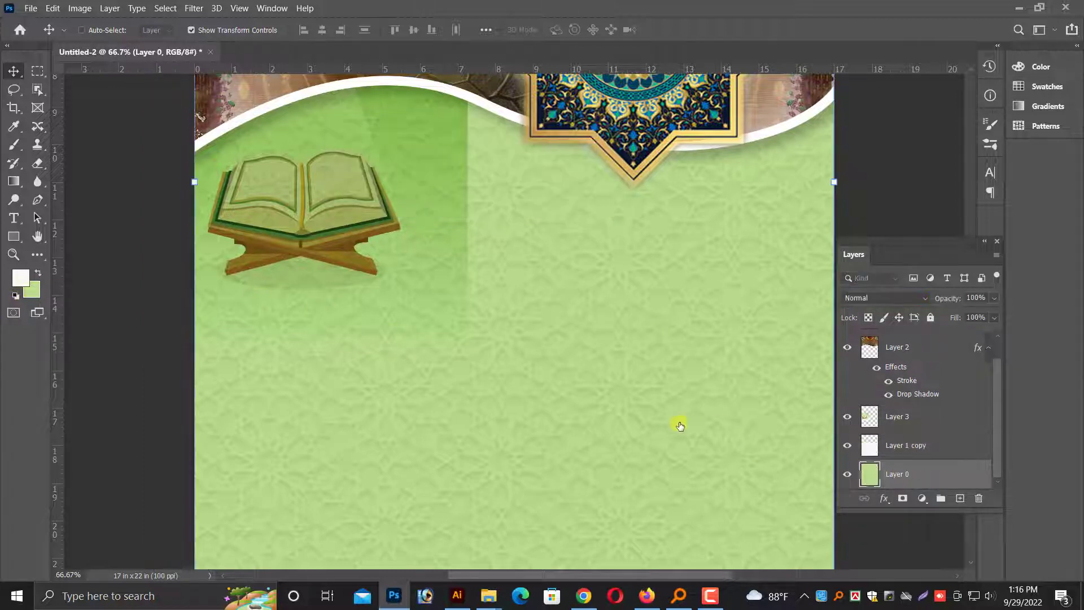
{"action": "left_click_drag", "start_coordinate": [661, 426], "coordinate": [664, 429]}
{"action": "scroll", "coordinate": [621, 334], "scroll_direction": "down", "scroll_amount": 1}
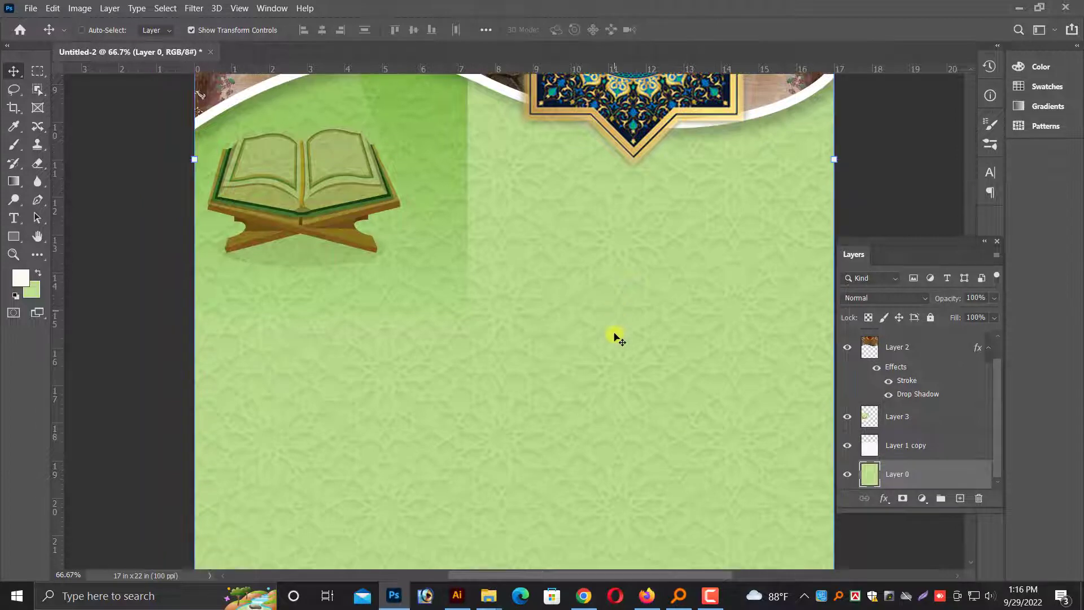
{"action": "key", "text": "ctrl+minus"}
{"action": "scroll", "coordinate": [593, 336], "scroll_direction": "up", "scroll_amount": 1}
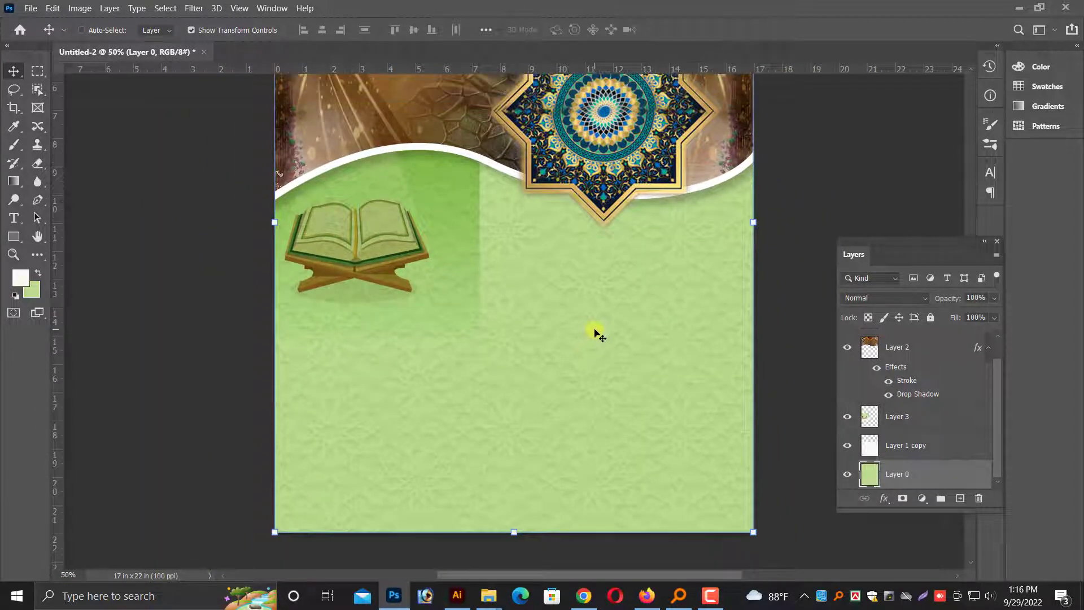
Step: Add a new blank layer directly above the green base layer, Layer 0
{"action": "right_click", "coordinate": [595, 330]}
{"action": "left_click", "coordinate": [619, 352]}
{"action": "scroll", "coordinate": [617, 371], "scroll_direction": "up", "scroll_amount": 1}
{"action": "right_click", "coordinate": [397, 252]}
{"action": "left_click", "coordinate": [424, 260]}
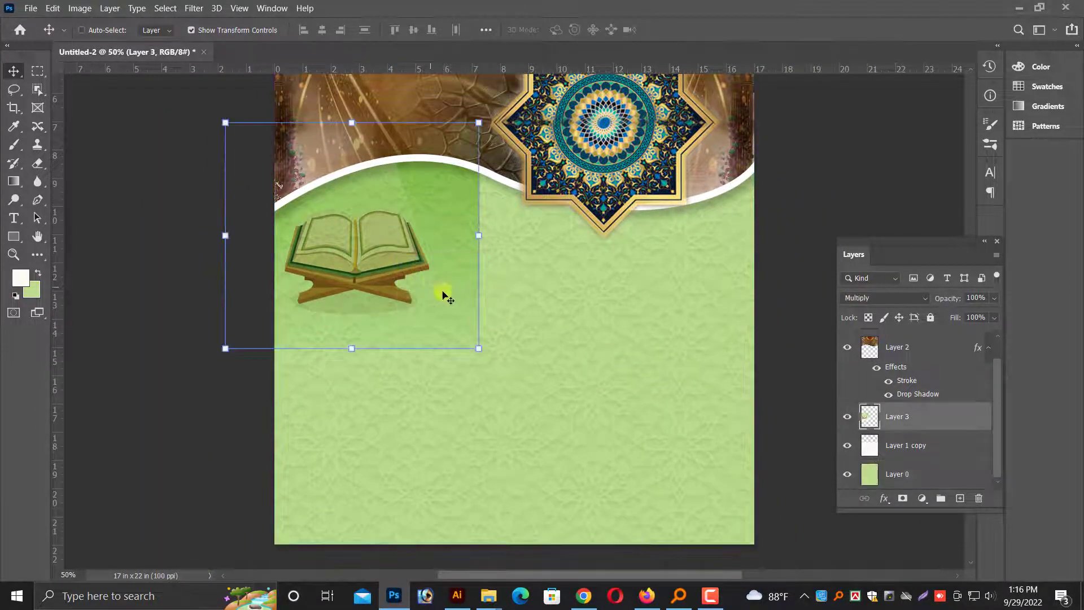
{"action": "right_click", "coordinate": [571, 314]}
{"action": "left_click", "coordinate": [598, 330]}
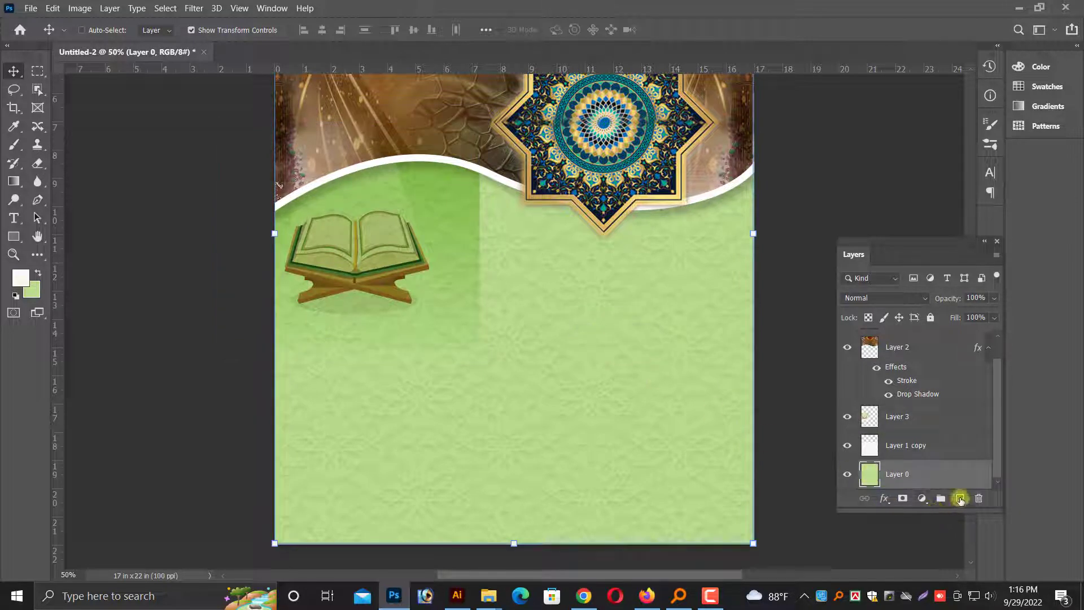
{"action": "left_click", "coordinate": [960, 499]}
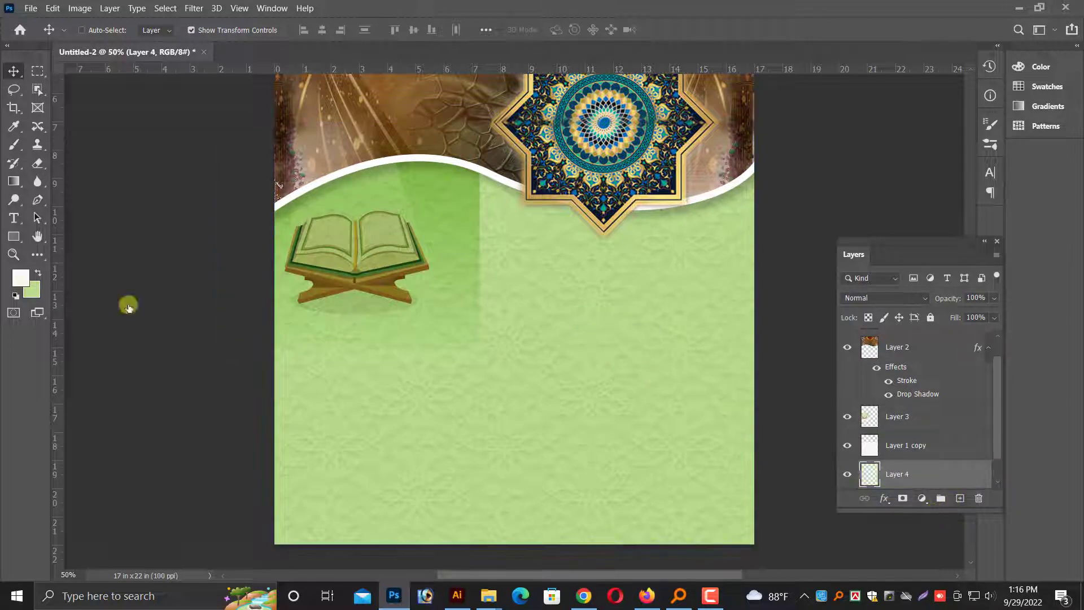
Step: Paint a soft white glow across the middle of the lower page on the new layer, using a 700 px brush at 80% opacity
{"action": "left_click", "coordinate": [15, 146]}
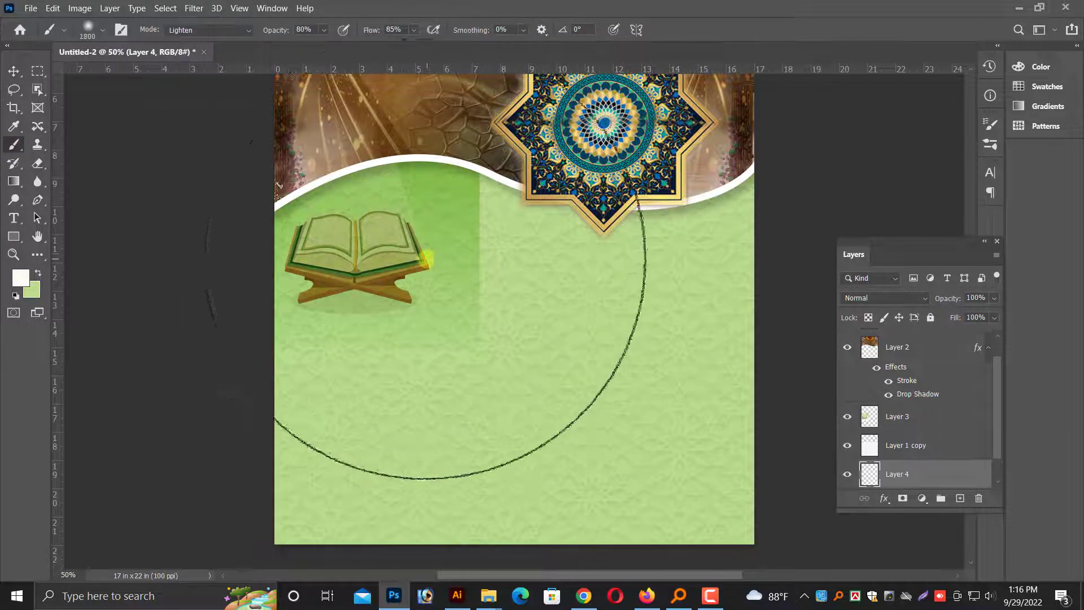
{"action": "key", "text": "bracketleft"}
{"action": "key", "text": "bracketleft"}
{"action": "key", "text": "bracketleft"}
{"action": "key", "text": "bracketleft"}
{"action": "key", "text": "bracketleft"}
{"action": "key", "text": "bracketleft"}
{"action": "key", "text": "bracketleft"}
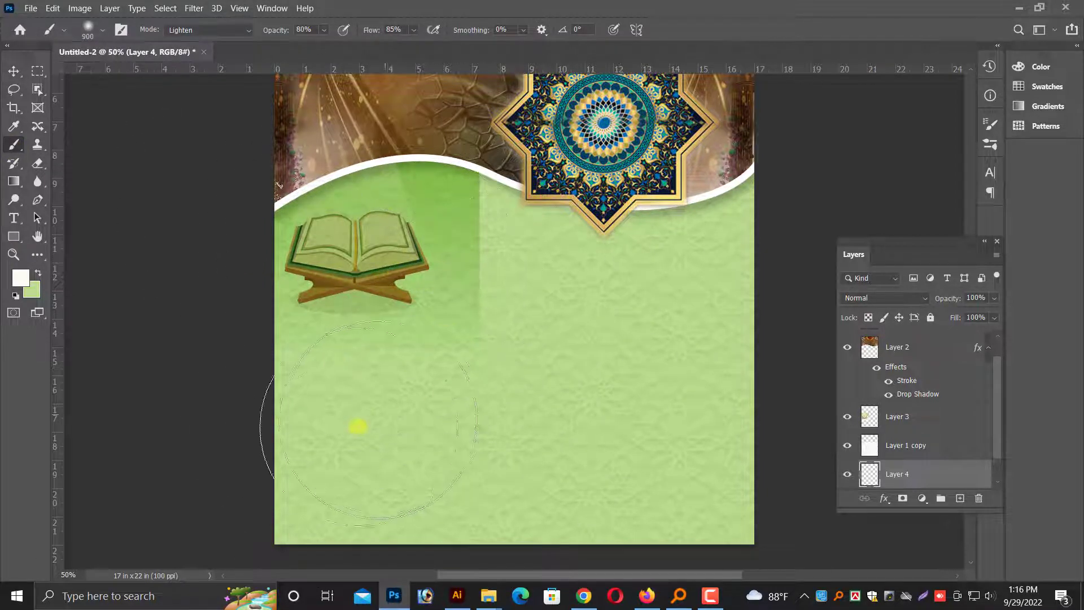
{"action": "key", "text": "bracketleft"}
{"action": "key", "text": "bracketleft"}
{"action": "key", "text": "bracketleft"}
{"action": "mouse_move", "coordinate": [299, 440]}
{"action": "left_mouse_down"}
{"action": "mouse_move", "coordinate": [396, 349]}
{"action": "mouse_move", "coordinate": [695, 366]}
{"action": "mouse_move", "coordinate": [286, 344]}
{"action": "mouse_move", "coordinate": [462, 298]}
{"action": "mouse_move", "coordinate": [740, 324]}
{"action": "mouse_move", "coordinate": [645, 335]}
{"action": "mouse_move", "coordinate": [648, 307]}
{"action": "mouse_move", "coordinate": [713, 362]}
{"action": "mouse_move", "coordinate": [412, 410]}
{"action": "mouse_move", "coordinate": [271, 405]}
{"action": "mouse_move", "coordinate": [641, 416]}
{"action": "mouse_move", "coordinate": [497, 303]}
{"action": "left_mouse_up"}
{"action": "key", "text": "ctrl+plus"}
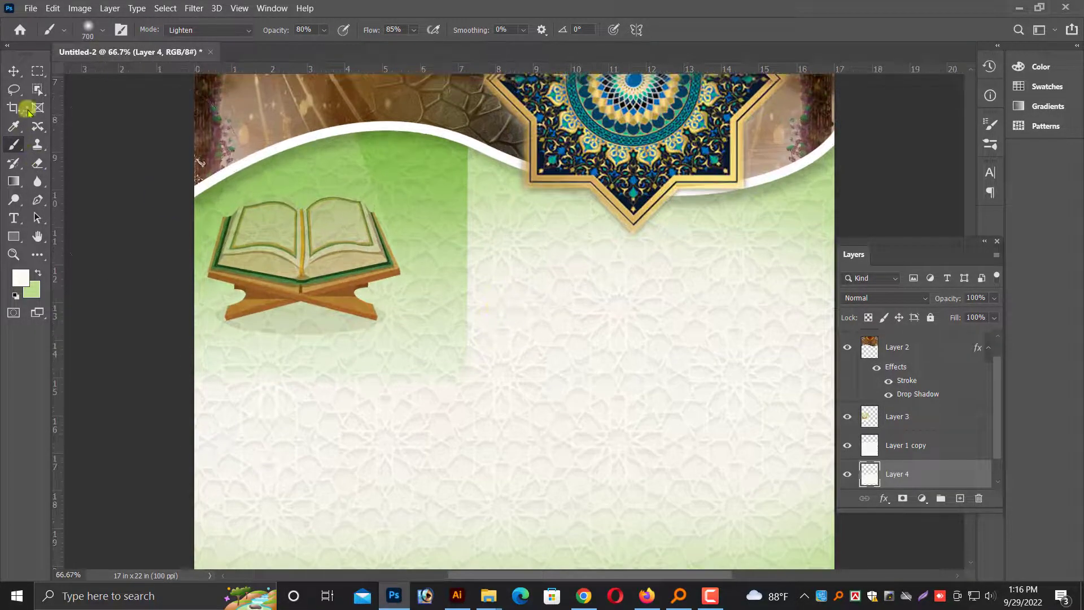
Step: Erase the hard right and lower edges of the open-book image with an enlarged soft eraser so it blends into the background
{"action": "key", "text": "v"}
{"action": "right_click", "coordinate": [291, 238]}
{"action": "left_click", "coordinate": [305, 242]}
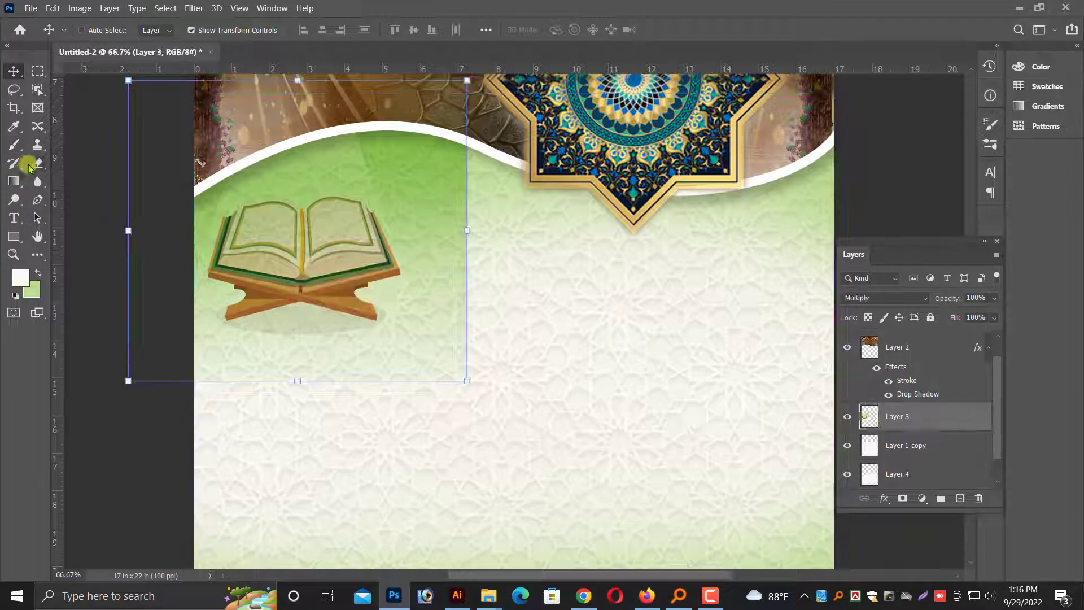
{"action": "left_click", "coordinate": [35, 164]}
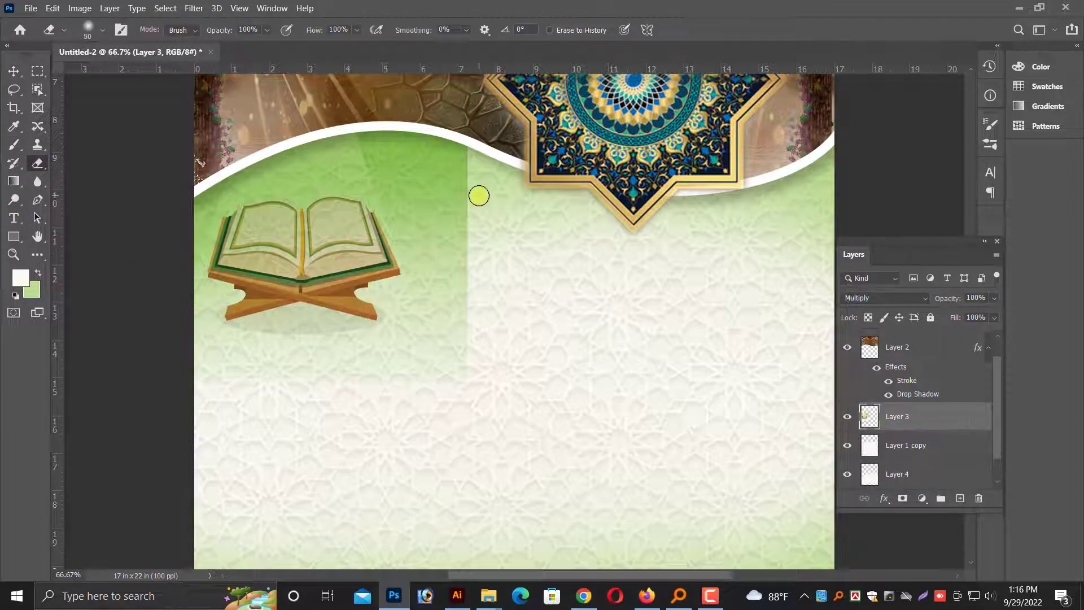
{"action": "key", "text": "bracketright"}
{"action": "mouse_move", "coordinate": [568, 218]}
{"action": "left_mouse_down"}
{"action": "mouse_move", "coordinate": [516, 421]}
{"action": "mouse_move", "coordinate": [546, 195]}
{"action": "mouse_move", "coordinate": [470, 426]}
{"action": "mouse_move", "coordinate": [271, 471]}
{"action": "left_mouse_up"}
{"action": "left_click", "coordinate": [13, 71]}
{"action": "scroll", "coordinate": [431, 343], "scroll_direction": "up", "scroll_amount": 5}
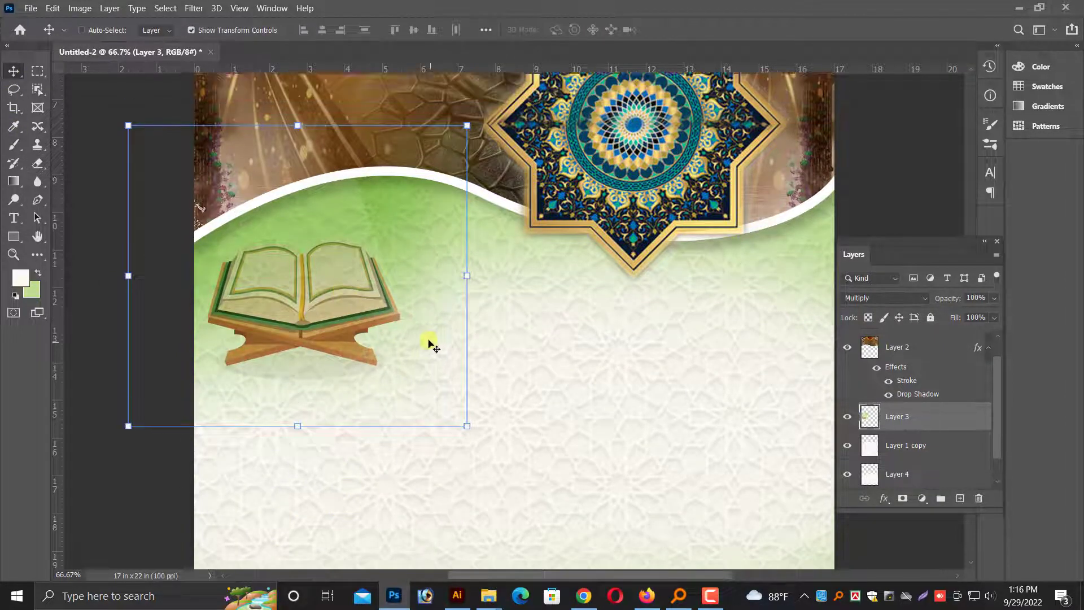
Step: Add a smooth Inner Bevel effect to the wave-edged header layer, Layer 2, and increase the bevel size
{"action": "left_click", "coordinate": [405, 207], "text": "ctrl"}
{"action": "key", "text": "ctrl+plus"}
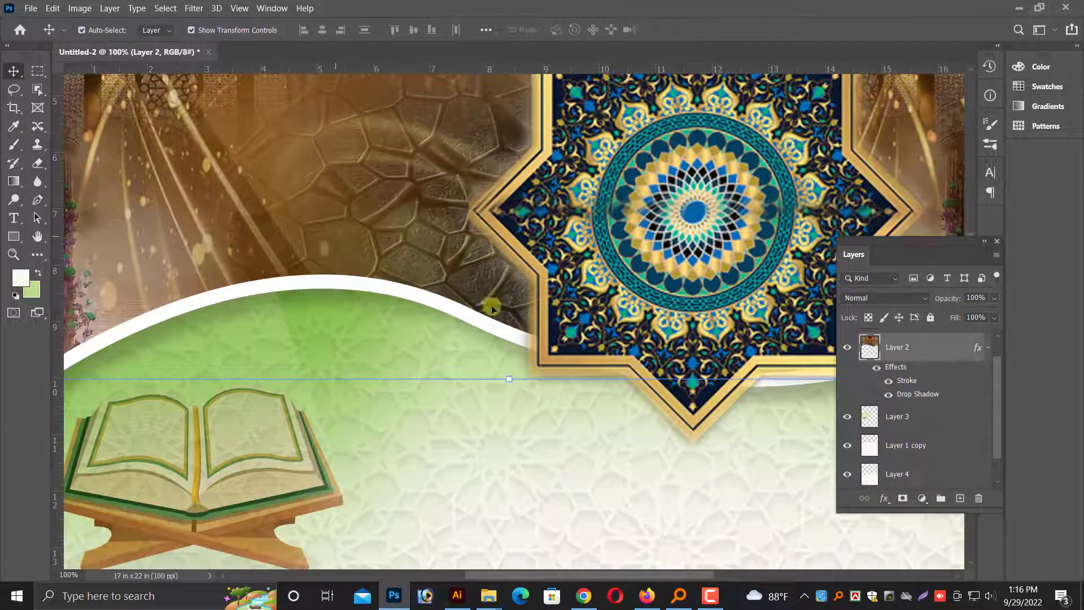
{"action": "right_click", "coordinate": [931, 354]}
{"action": "left_click", "coordinate": [774, 52]}
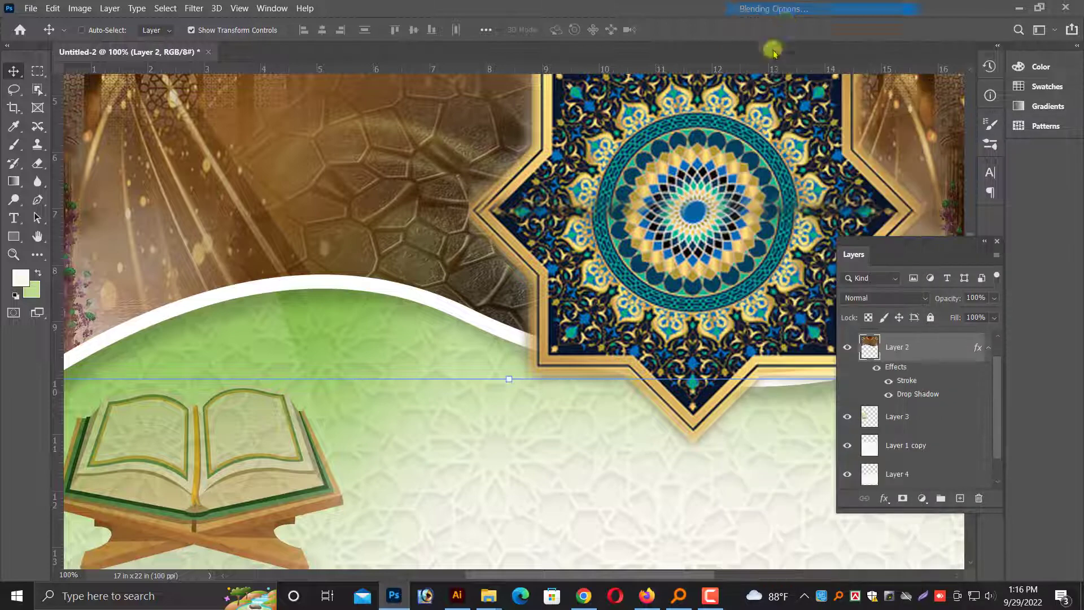
{"action": "left_click", "coordinate": [586, 216]}
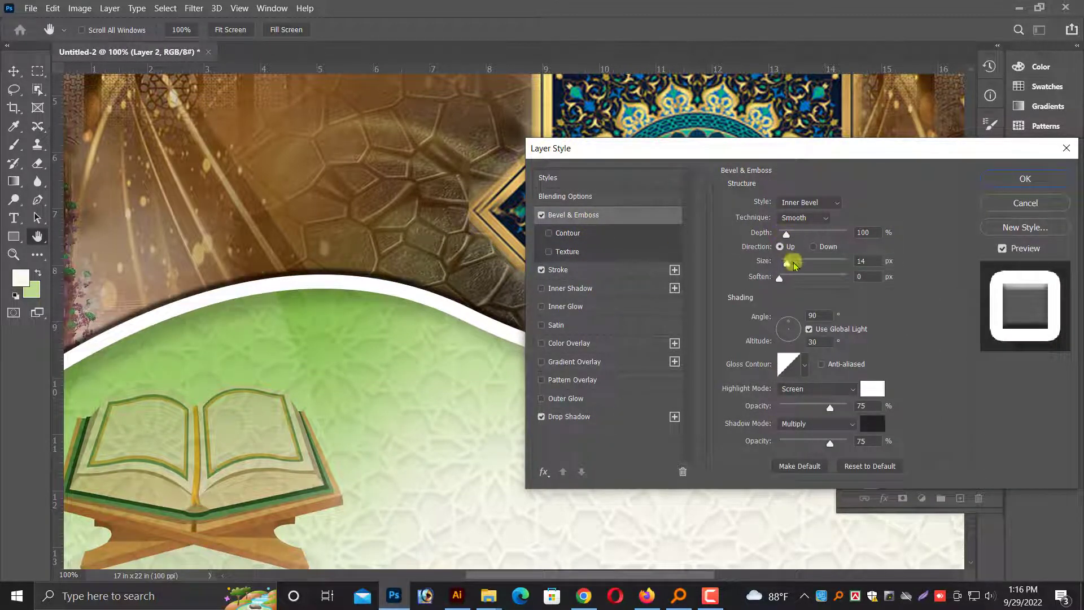
{"action": "left_click_drag", "start_coordinate": [794, 262], "coordinate": [801, 265]}
{"action": "key", "text": "Return"}
{"action": "key", "text": "ctrl+minus"}
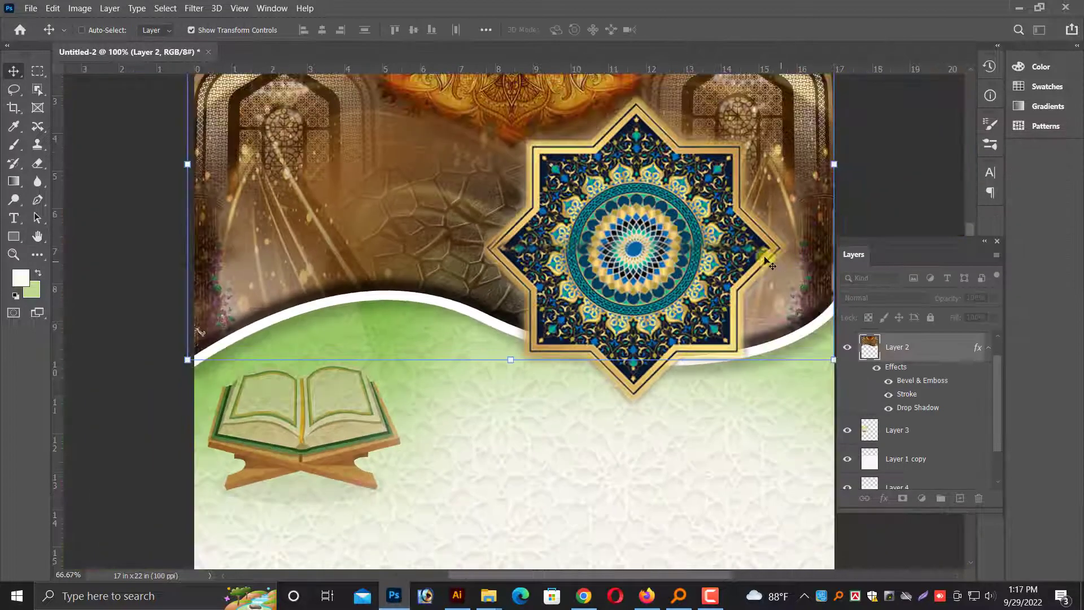
Step: Examine the header artwork, mandala and star ornament across the upper part of the poster
{"action": "scroll", "coordinate": [598, 324], "scroll_direction": "up", "scroll_amount": 3}
{"action": "key", "text": "ctrl"}
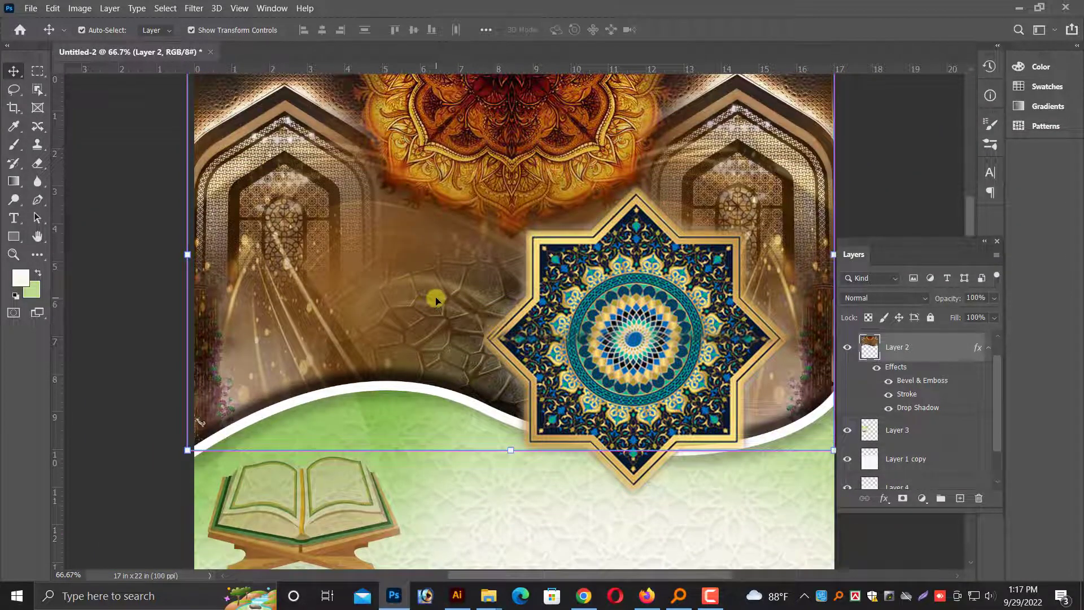
{"action": "key", "text": "ctrl+minus"}
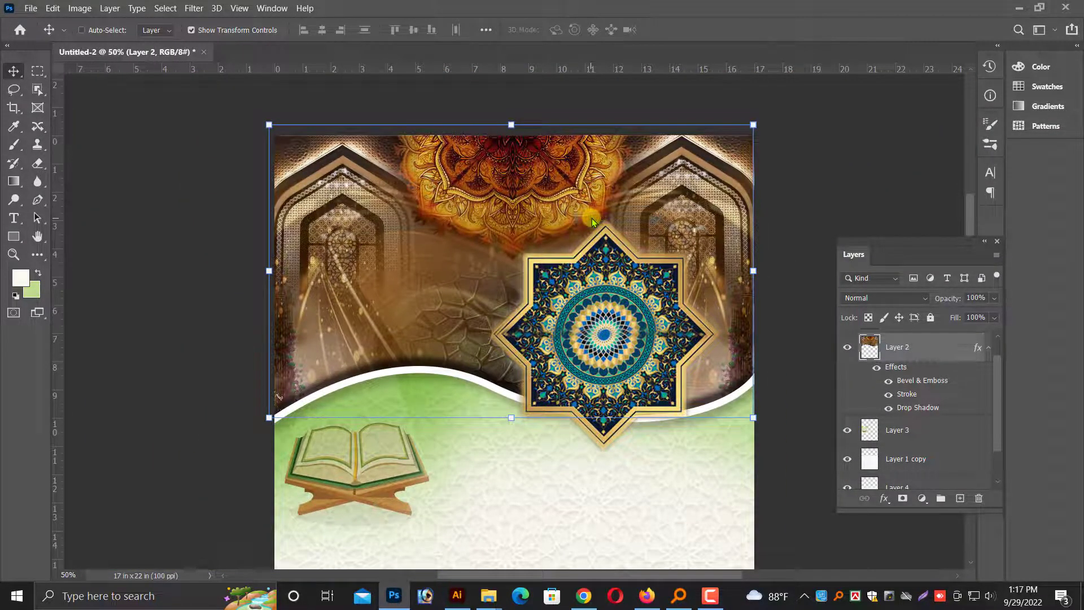
{"action": "key", "text": "ctrl+plus"}
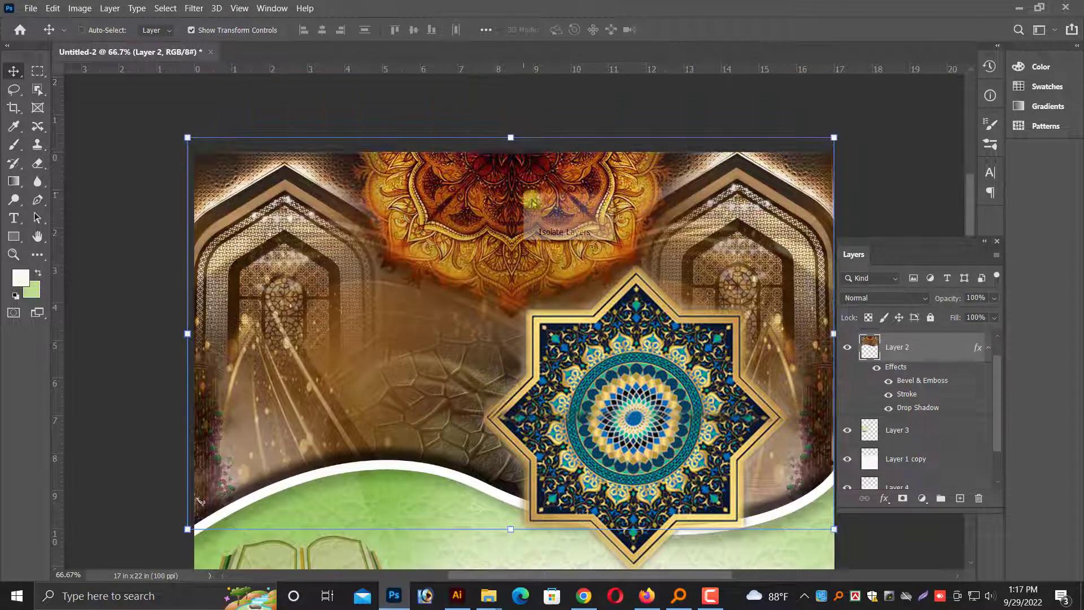
{"action": "key", "text": "ctrl+plus"}
{"action": "scroll", "coordinate": [554, 209], "scroll_direction": "up", "scroll_amount": 3}
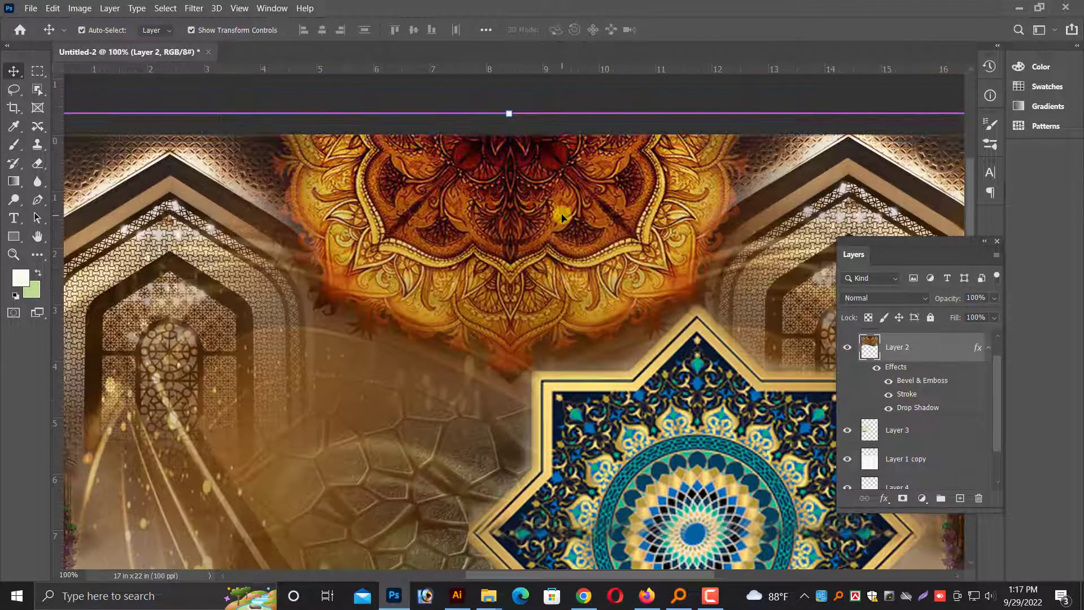
{"action": "key", "text": "ctrl+minus"}
{"action": "scroll", "coordinate": [561, 211], "scroll_direction": "down", "scroll_amount": 1}
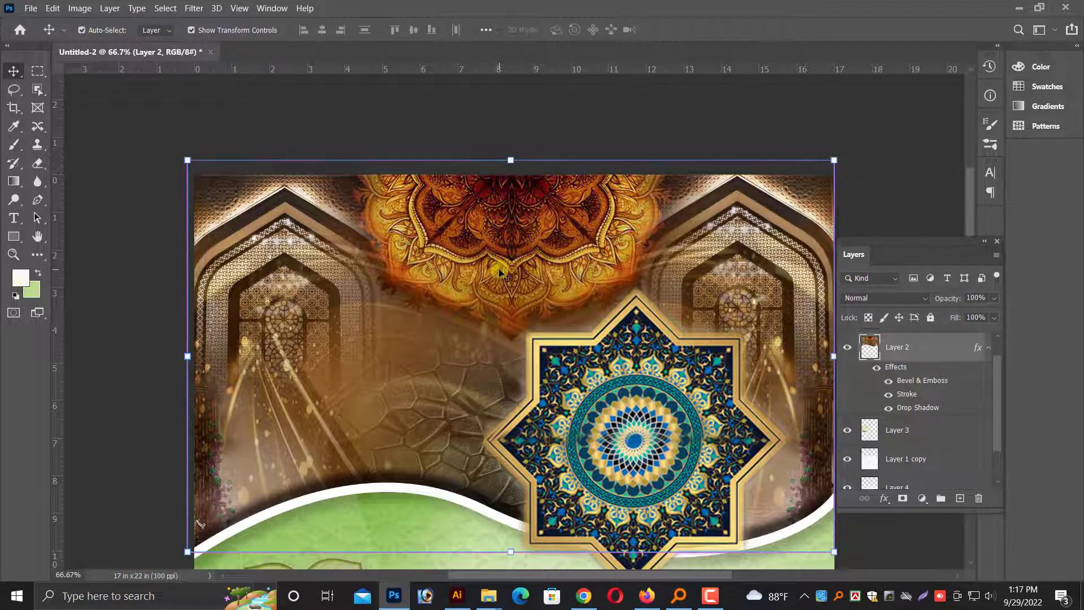
Step: Crop the artwork to the poster's canvas bounds using a rectangular selection around the whole page, and clear the selection
{"action": "key", "text": "ctrl+minus"}
{"action": "key", "text": "ctrl+minus"}
{"action": "left_click", "coordinate": [37, 73]}
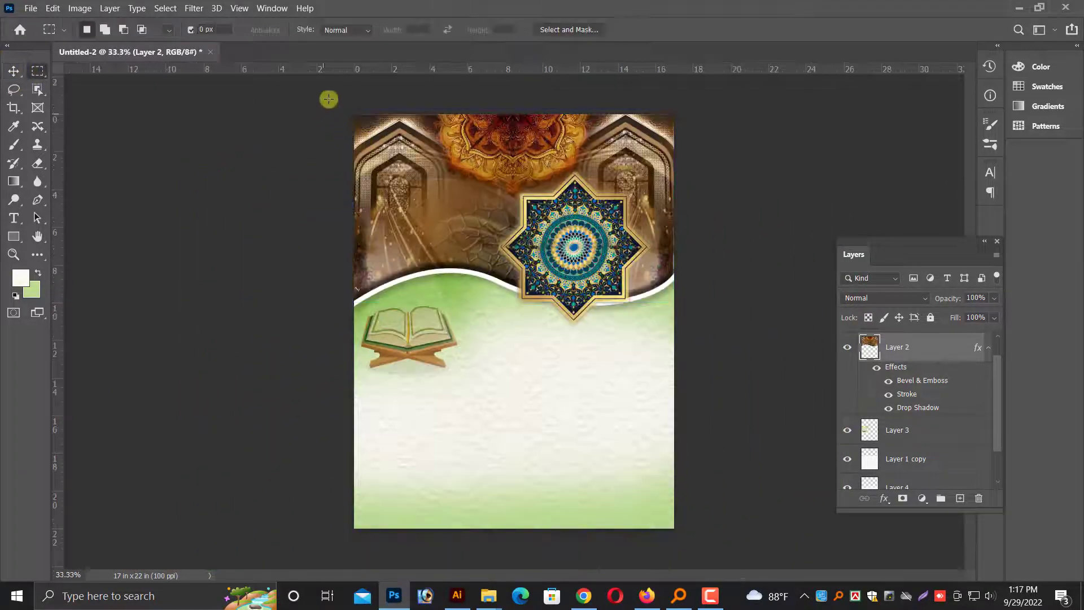
{"action": "left_click_drag", "start_coordinate": [331, 102], "coordinate": [750, 596]}
{"action": "key", "text": "alt+i"}
{"action": "key", "text": "Escape"}
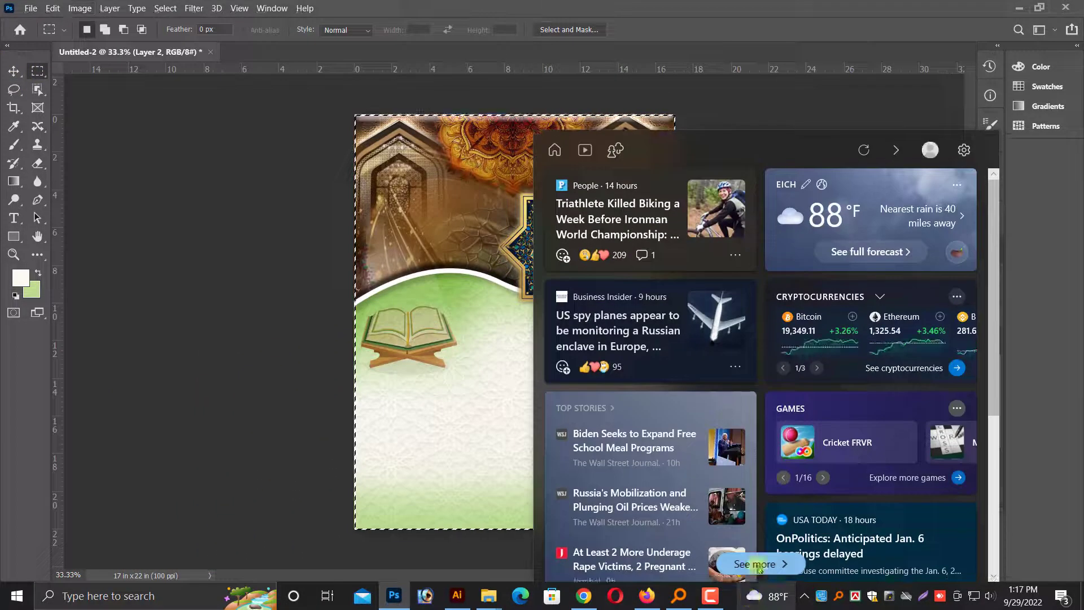
{"action": "left_click", "coordinate": [778, 252]}
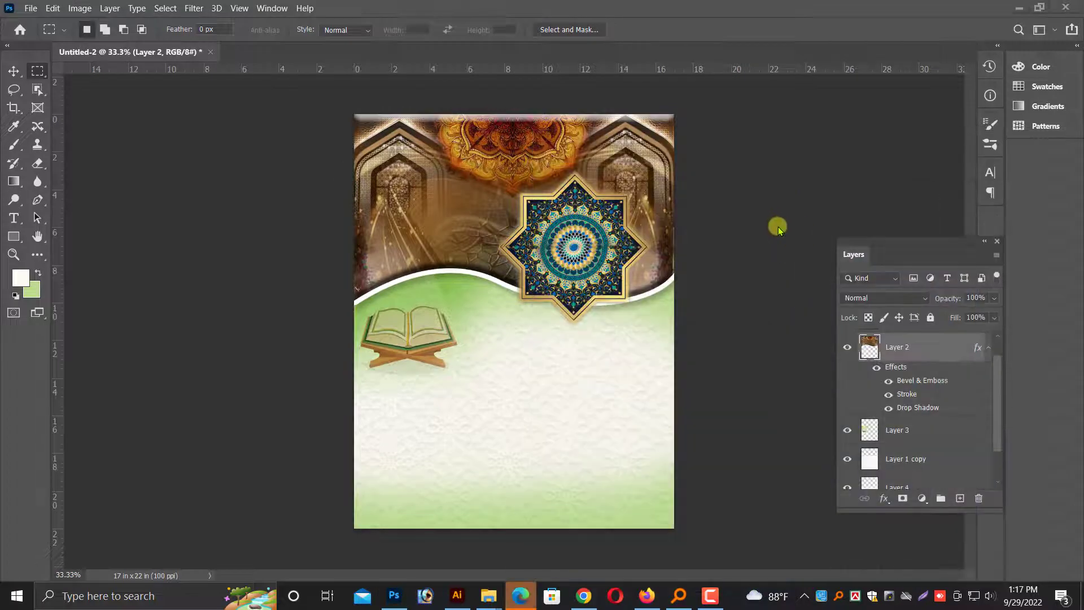
Step: Stretch the header artwork, Layer 2, slightly upward so its beveled upper edge extends past the canvas
{"action": "left_click", "coordinate": [15, 70]}
{"action": "left_click", "coordinate": [517, 177]}
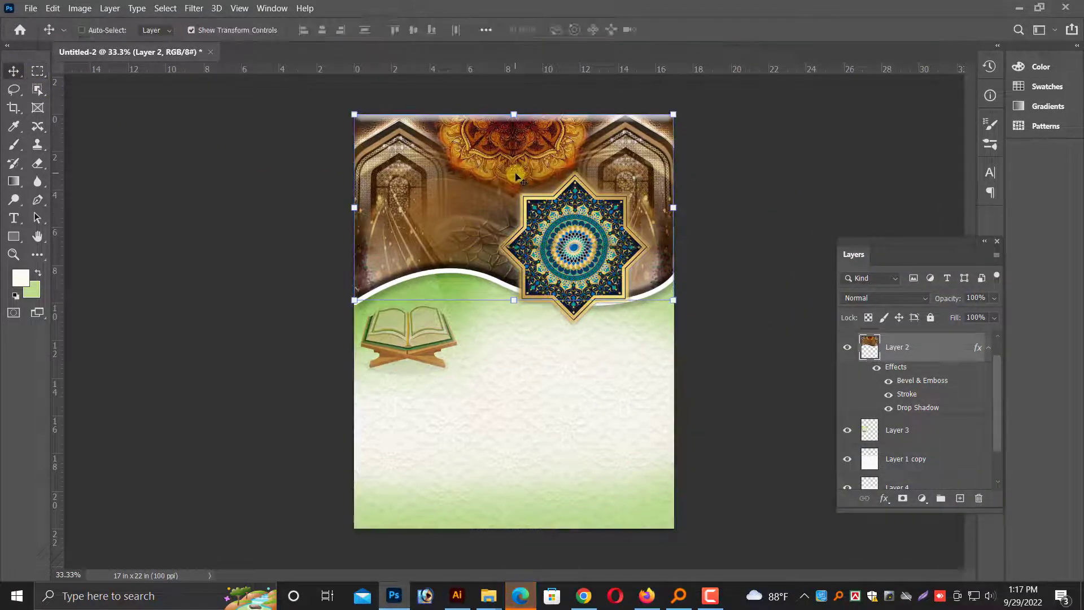
{"action": "key", "text": "ctrl+plus"}
{"action": "scroll", "coordinate": [516, 177], "scroll_direction": "up", "scroll_amount": 3}
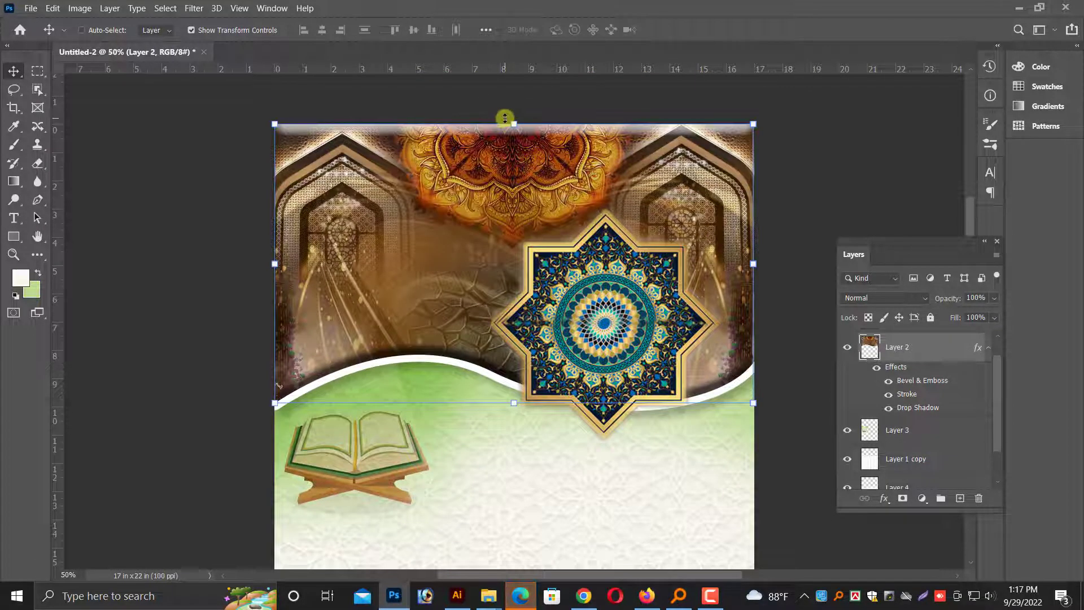
{"action": "left_click_drag", "start_coordinate": [505, 117], "coordinate": [498, 111]}
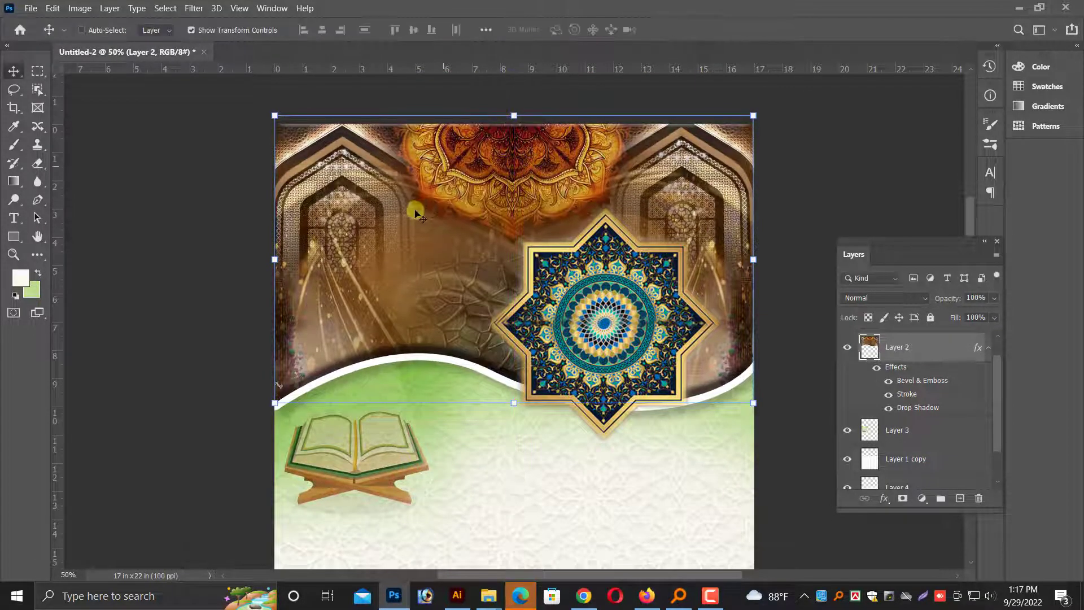
{"action": "right_click", "coordinate": [416, 211]}
{"action": "left_click", "coordinate": [443, 219]}
{"action": "key", "text": "ctrl+plus"}
{"action": "scroll", "coordinate": [462, 257], "scroll_direction": "up", "scroll_amount": 1}
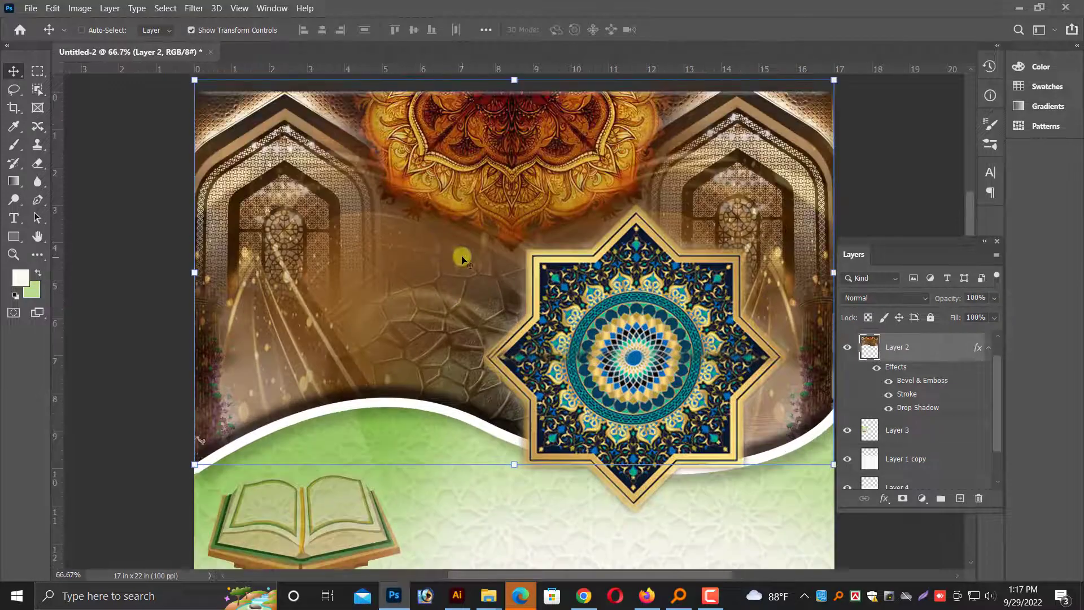
{"action": "right_click", "coordinate": [462, 258]}
{"action": "left_click", "coordinate": [485, 275]}
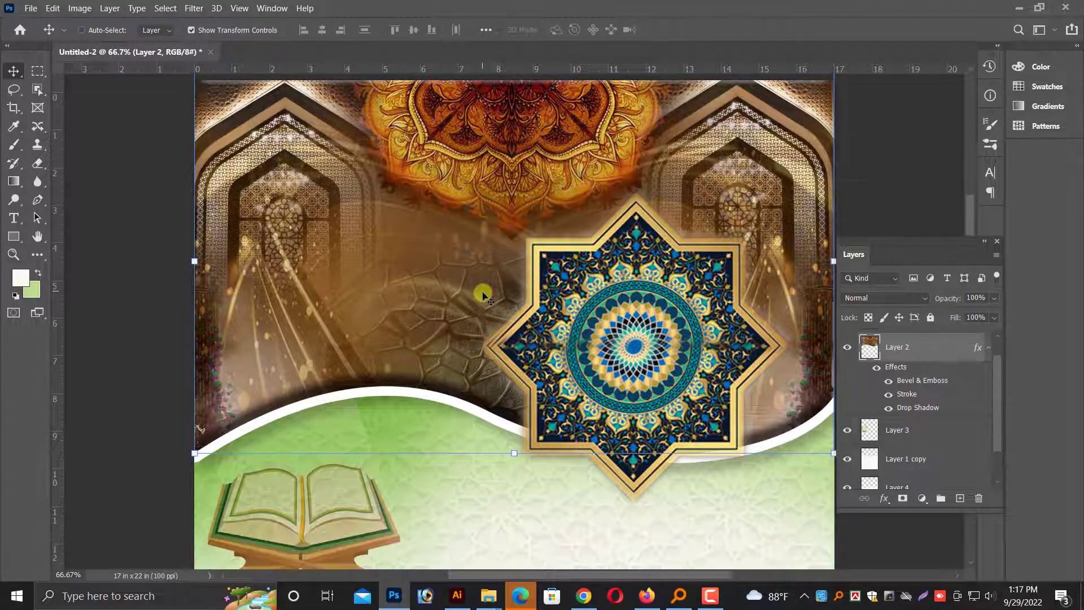
{"action": "scroll", "coordinate": [484, 296], "scroll_direction": "down", "scroll_amount": 1}
Step: Select the star ornament, Layer 4 copy, and enlarge it upward over the header while keeping its lower tip in place
{"action": "right_click", "coordinate": [606, 304]}
{"action": "left_click", "coordinate": [626, 312]}
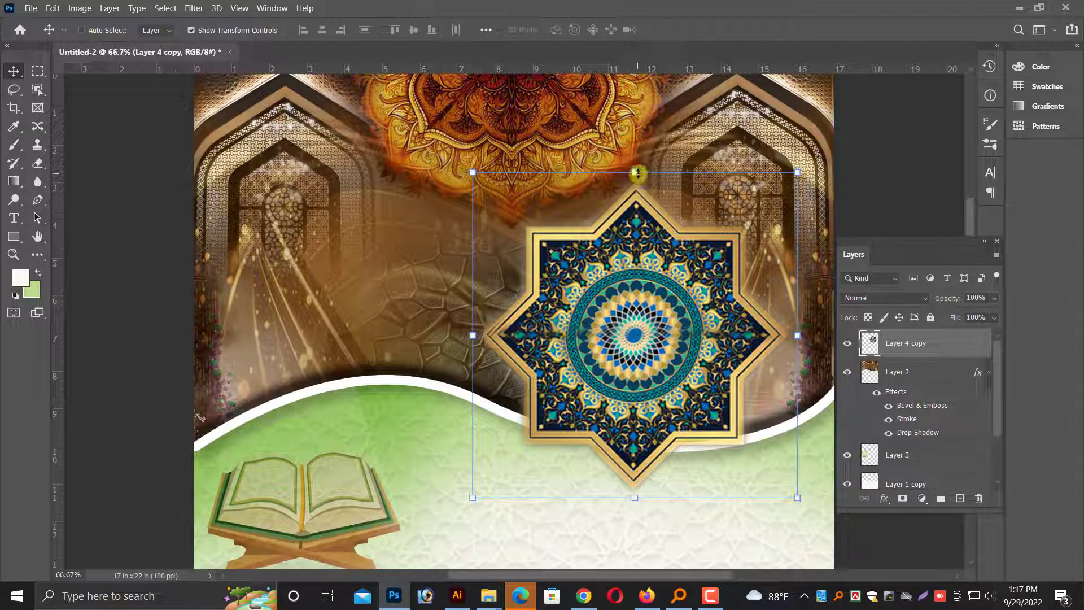
{"action": "left_click_drag", "start_coordinate": [638, 174], "coordinate": [631, 131]}
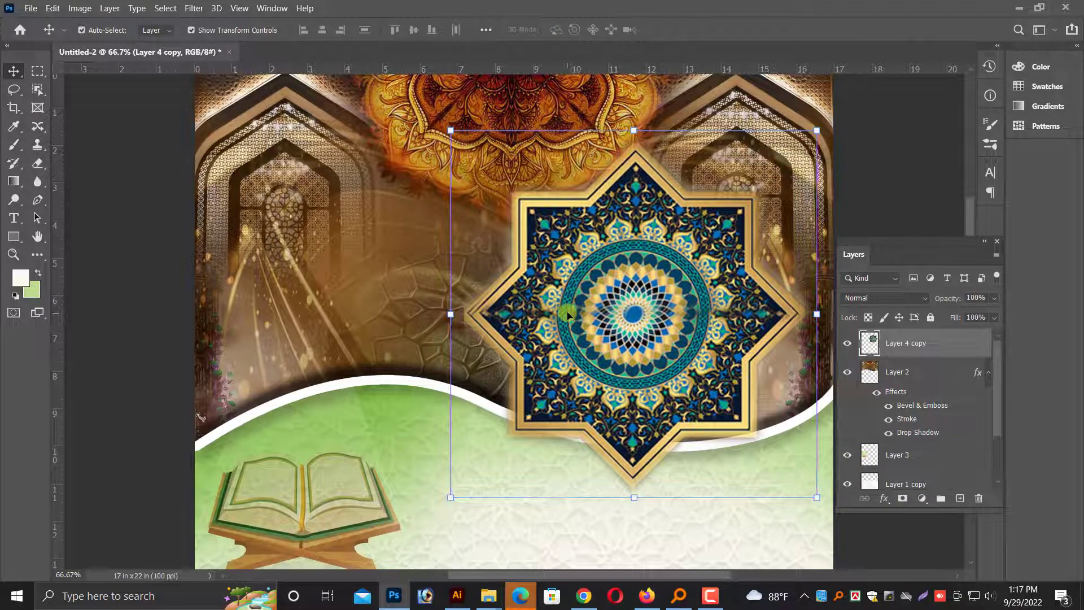
{"action": "key", "text": "ctrl+minus"}
{"action": "scroll", "coordinate": [562, 368], "scroll_direction": "down", "scroll_amount": 5}
{"action": "key", "text": "ctrl+minus"}
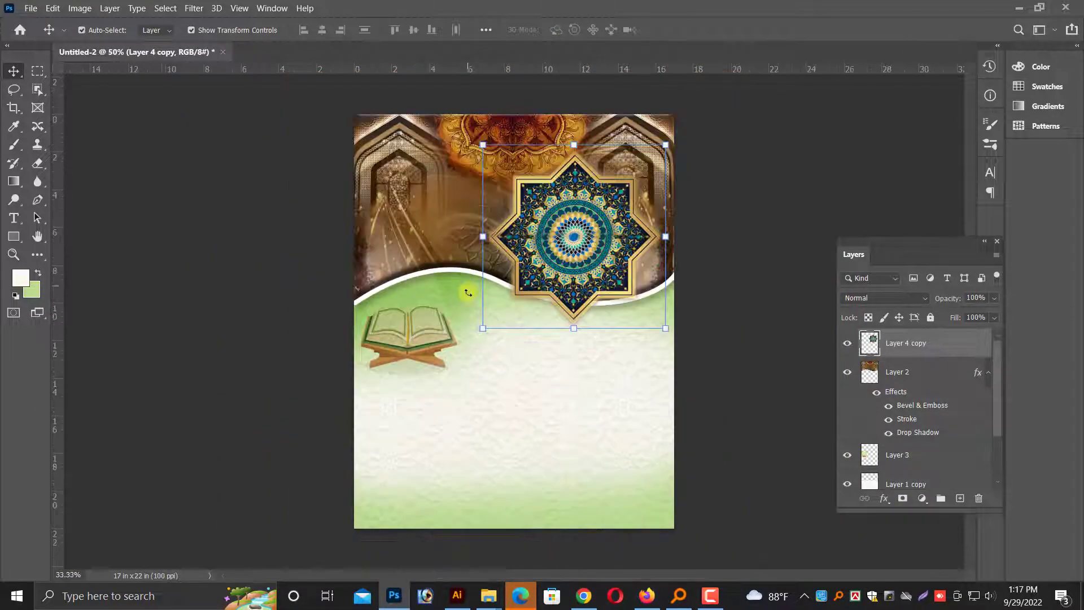
Step: Open the blue-domed mosque painting, bring it into the poster, and place it at the page's right edge below the header
{"action": "key", "text": "ctrl+o"}
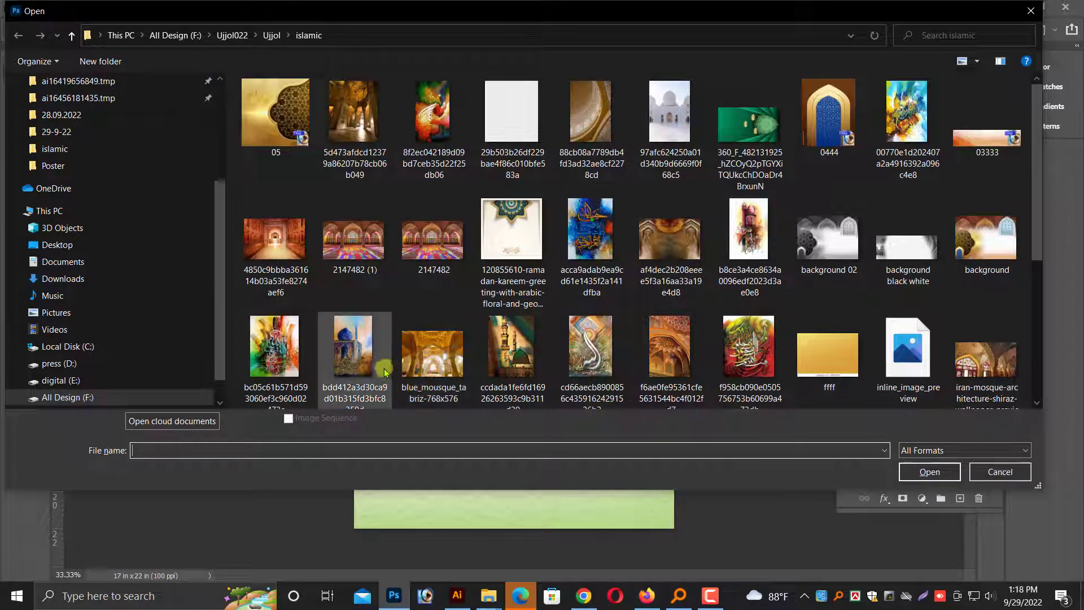
{"action": "double_click", "coordinate": [353, 347]}
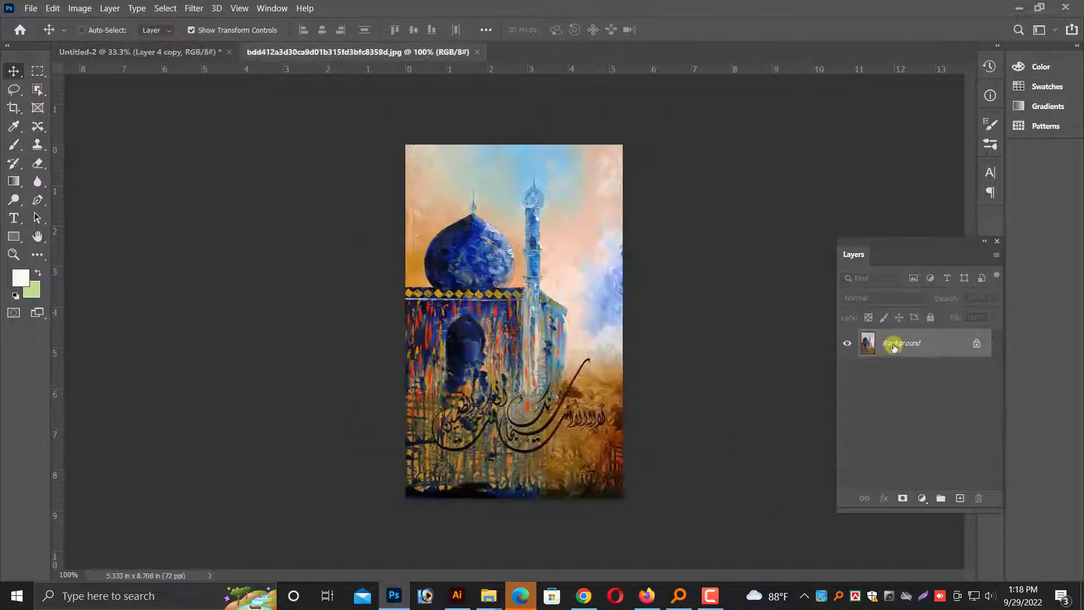
{"action": "mouse_move", "coordinate": [573, 307]}
{"action": "left_mouse_down"}
{"action": "mouse_move", "coordinate": [261, 126]}
{"action": "mouse_move", "coordinate": [193, 49]}
{"action": "mouse_move", "coordinate": [428, 433]}
{"action": "mouse_move", "coordinate": [452, 439]}
{"action": "mouse_move", "coordinate": [408, 458]}
{"action": "left_mouse_up"}
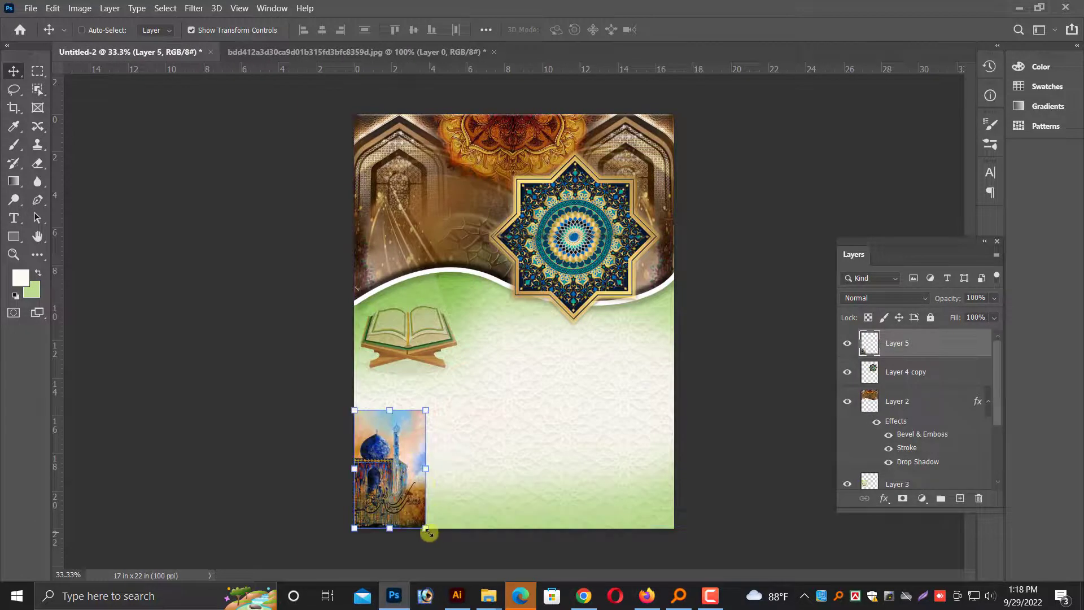
{"action": "key", "text": "ctrl+plus"}
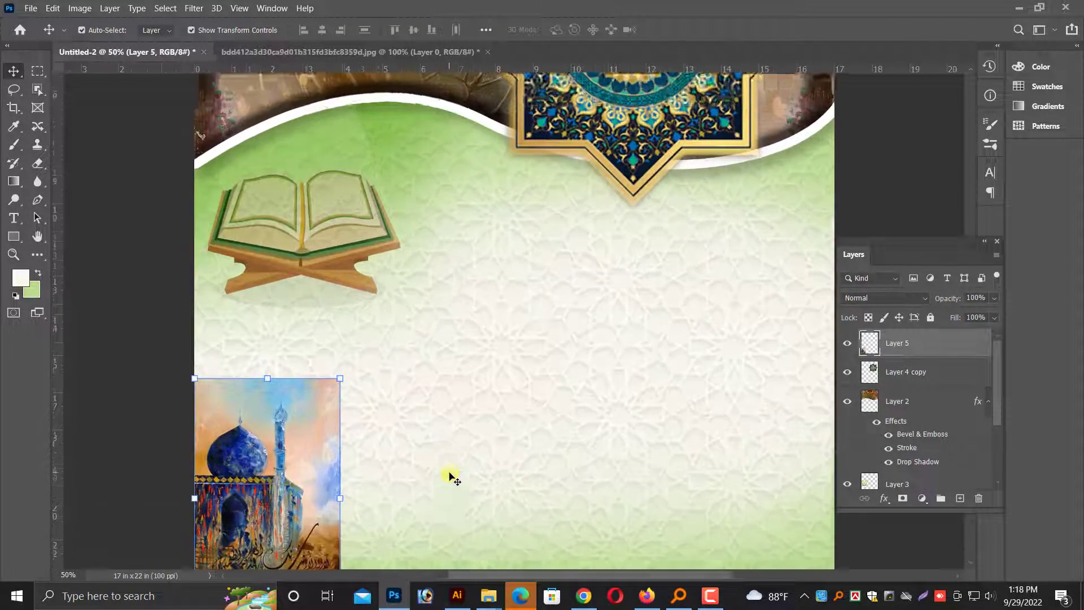
{"action": "key", "text": "ctrl+plus"}
{"action": "left_click_drag", "start_coordinate": [267, 476], "coordinate": [782, 221]}
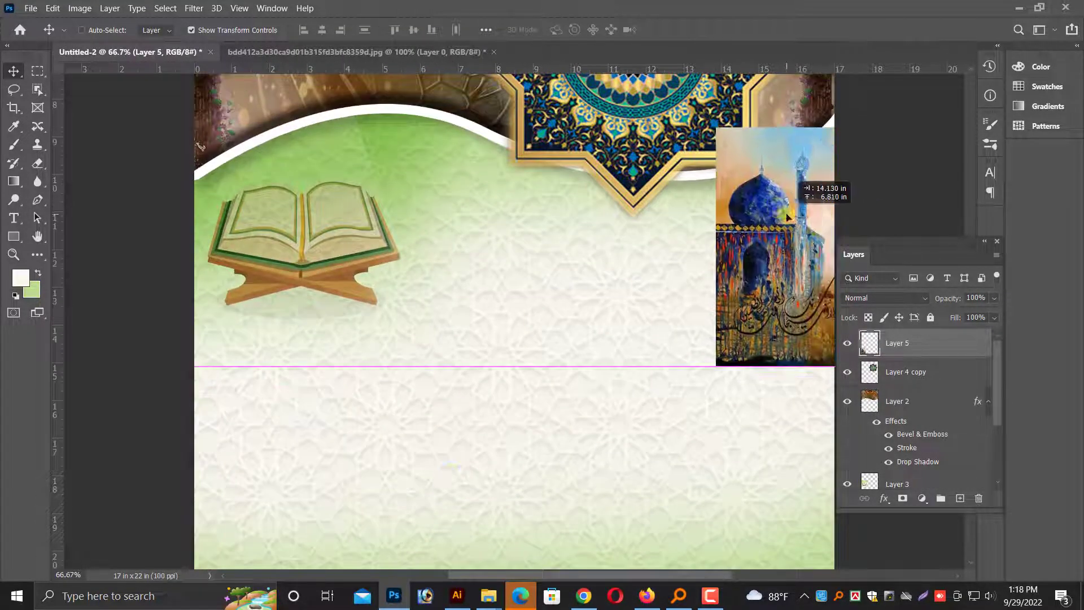
Step: Flip the mosque painting horizontally, align it over the page's right edge, and widen it slightly toward the page center
{"action": "key", "text": "ctrl+t"}
{"action": "right_click", "coordinate": [759, 240]}
{"action": "left_click", "coordinate": [798, 473]}
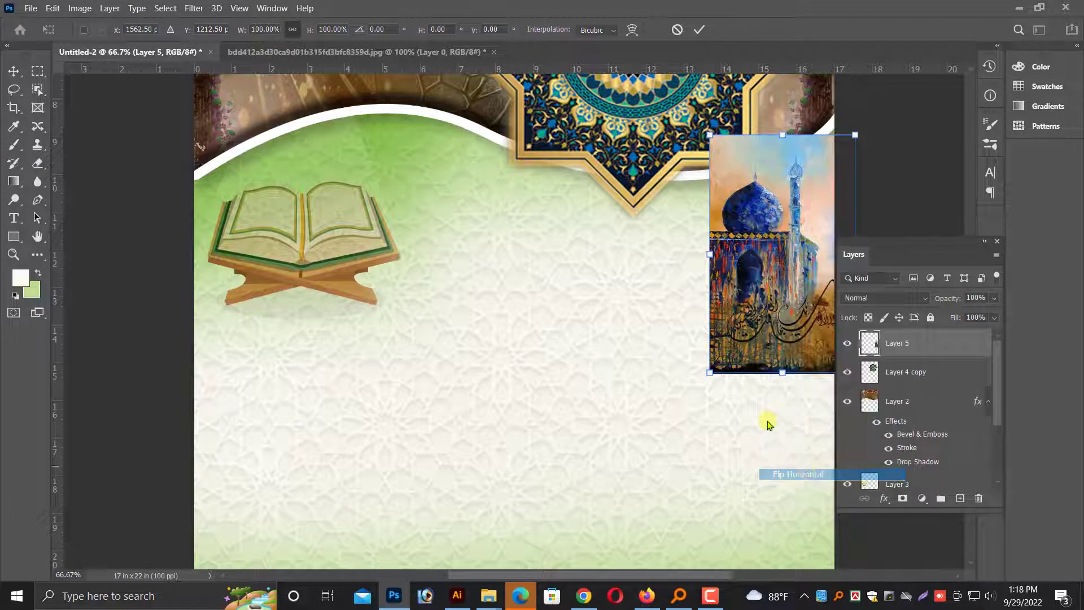
{"action": "key", "text": "Return"}
{"action": "key", "text": "ctrl+plus"}
{"action": "left_click_drag", "start_coordinate": [567, 331], "coordinate": [543, 315]}
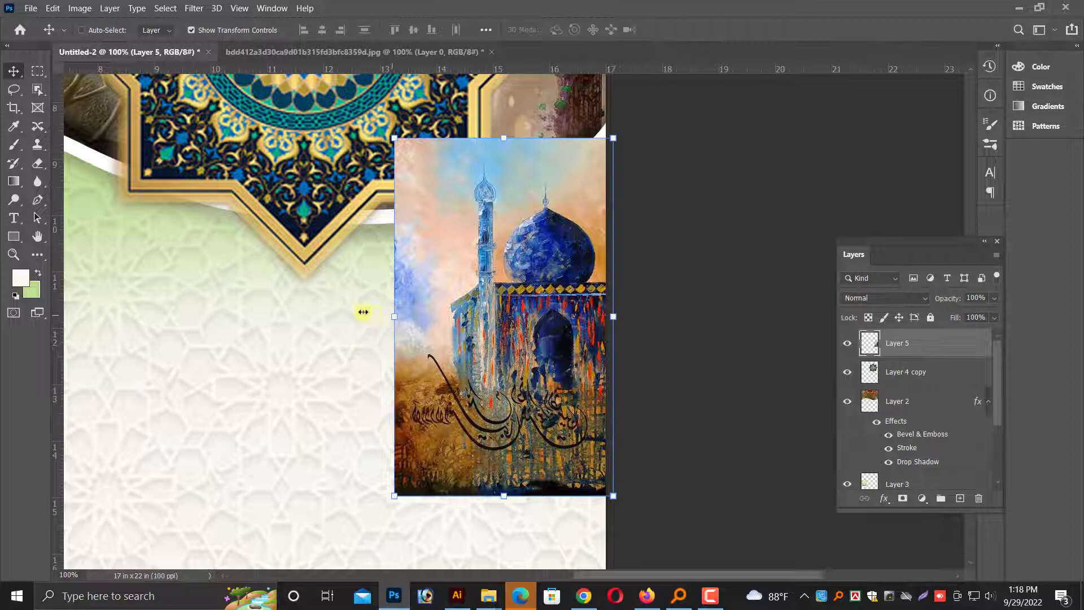
{"action": "left_click_drag", "start_coordinate": [363, 312], "coordinate": [360, 311]}
{"action": "key", "text": "Return"}
Step: Erase the mosque painting's lower and left edges with a soft eraser reduced to 400 px so they fade into the pattern
{"action": "left_click", "coordinate": [38, 163]}
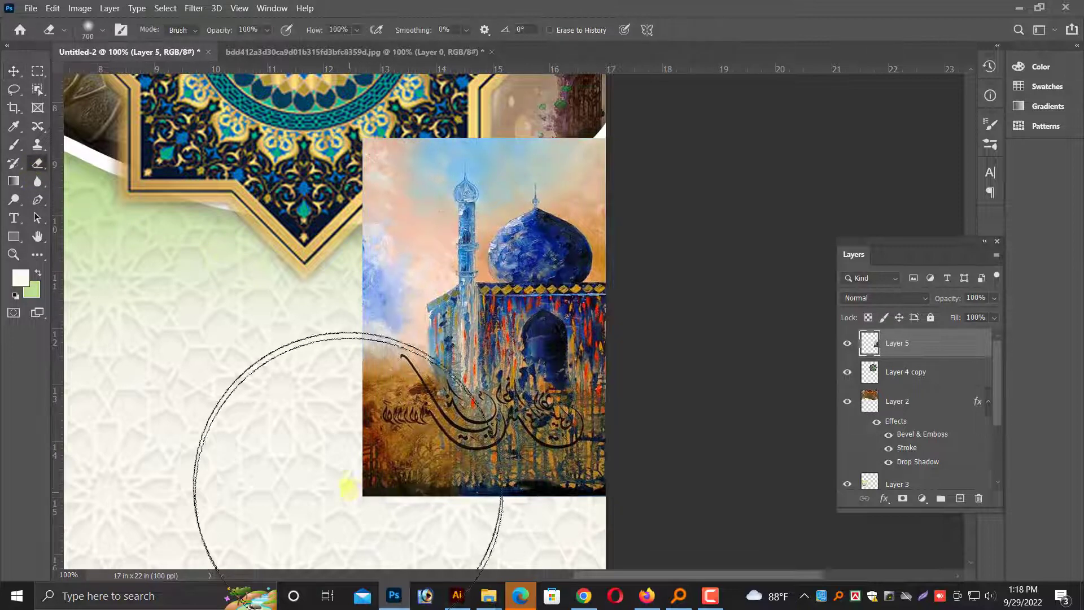
{"action": "scroll", "coordinate": [348, 489], "scroll_direction": "down", "scroll_amount": 3}
{"action": "key", "text": "bracketleft"}
{"action": "key", "text": "bracketleft"}
{"action": "mouse_move", "coordinate": [339, 452]}
{"action": "left_mouse_down"}
{"action": "mouse_move", "coordinate": [430, 469]}
{"action": "mouse_move", "coordinate": [373, 474]}
{"action": "left_mouse_up"}
{"action": "key", "text": "bracketleft"}
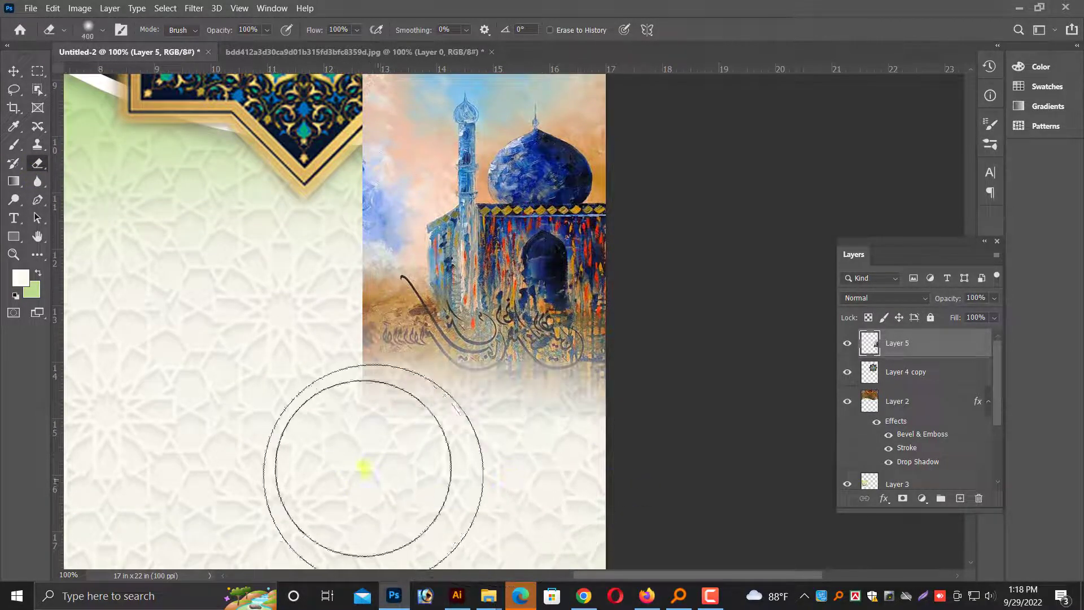
{"action": "scroll", "coordinate": [290, 314], "scroll_direction": "up", "scroll_amount": 1}
{"action": "scroll", "coordinate": [289, 331], "scroll_direction": "up", "scroll_amount": 1}
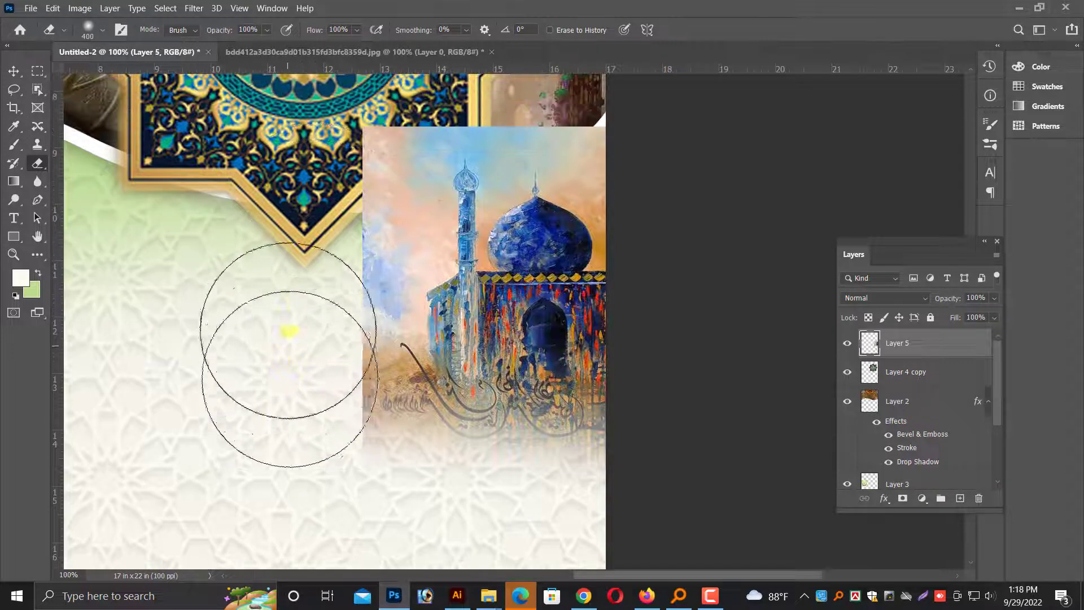
{"action": "mouse_move", "coordinate": [289, 331]}
{"action": "left_mouse_down"}
{"action": "mouse_move", "coordinate": [284, 375]}
{"action": "mouse_move", "coordinate": [297, 152]}
{"action": "mouse_move", "coordinate": [288, 151]}
{"action": "mouse_move", "coordinate": [280, 338]}
{"action": "mouse_move", "coordinate": [294, 485]}
{"action": "mouse_move", "coordinate": [395, 375]}
{"action": "left_mouse_up"}
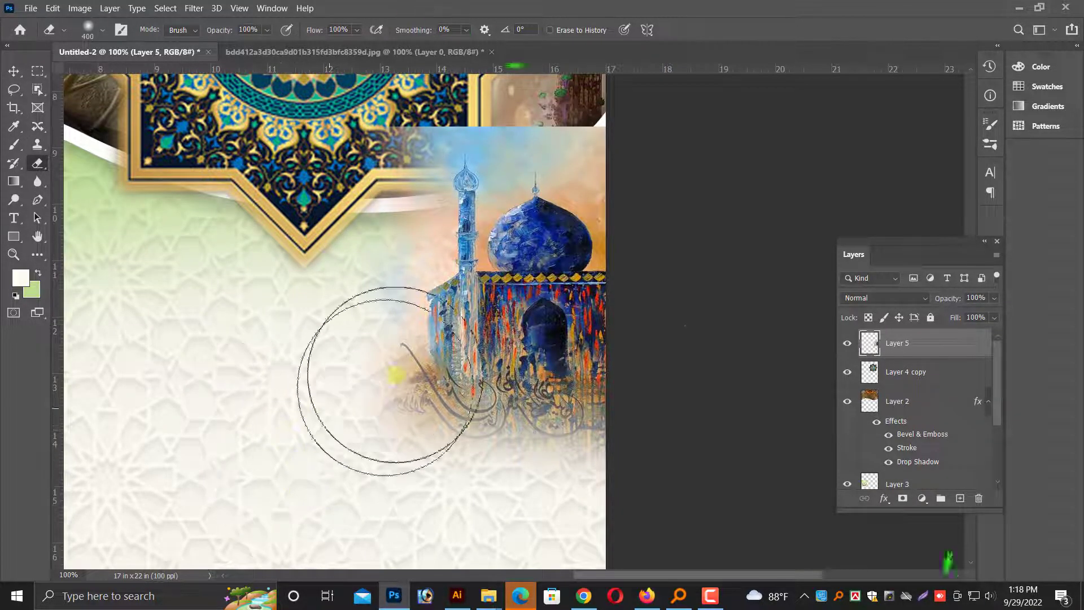
Step: Reorder the mosque layer, Layer 5, so it sits between Layer 1 copy and Layer 4, behind the header and star
{"action": "key", "text": "v"}
{"action": "key", "text": "ctrl+bracketleft"}
{"action": "key", "text": "ctrl+bracketleft"}
{"action": "key", "text": "ctrl+bracketleft"}
{"action": "key", "text": "ctrl+bracketleft"}
{"action": "key", "text": "ctrl+bracketleft"}
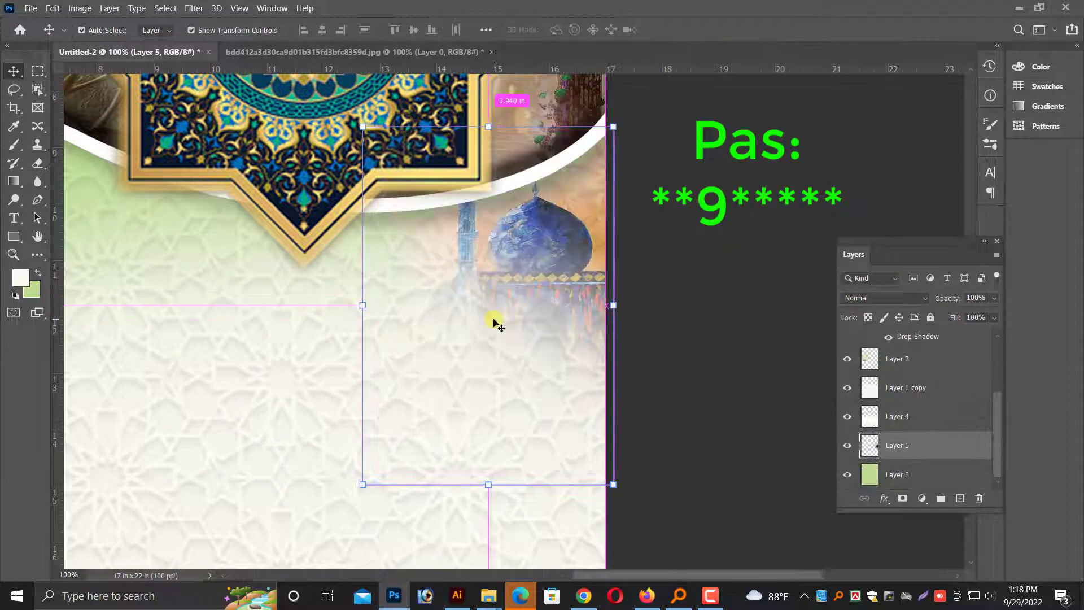
{"action": "key", "text": "ctrl+bracketright"}
{"action": "scroll", "coordinate": [506, 322], "scroll_direction": "up", "scroll_amount": 1}
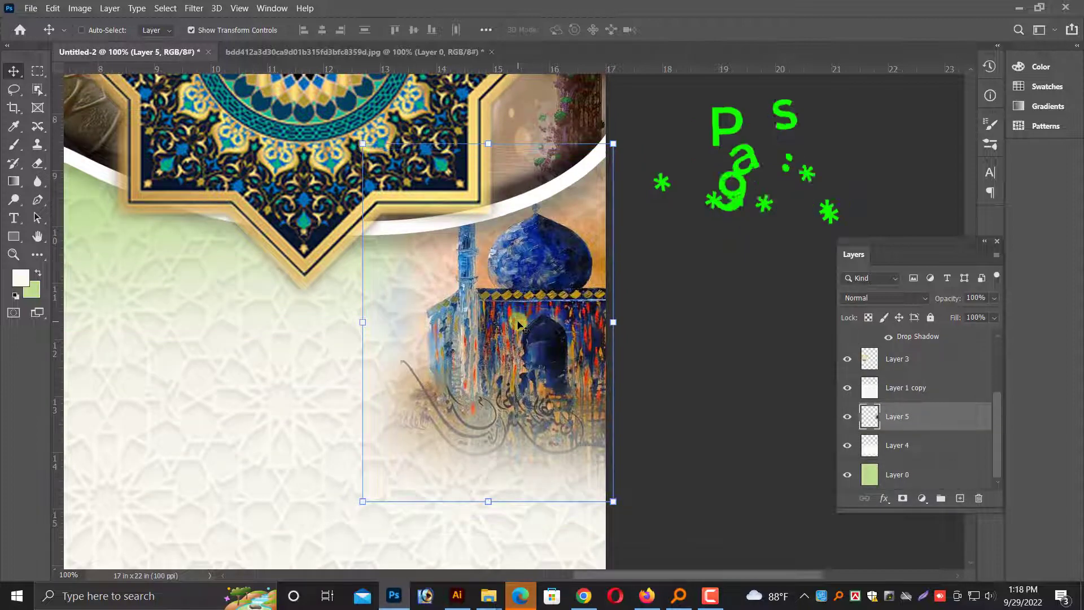
Step: Select the open-book image, Layer 3, and scale it down slightly from its lower right corner
{"action": "key", "text": "ctrl+minus"}
{"action": "key", "text": "ctrl+minus"}
{"action": "right_click", "coordinate": [203, 326]}
{"action": "left_click", "coordinate": [223, 332]}
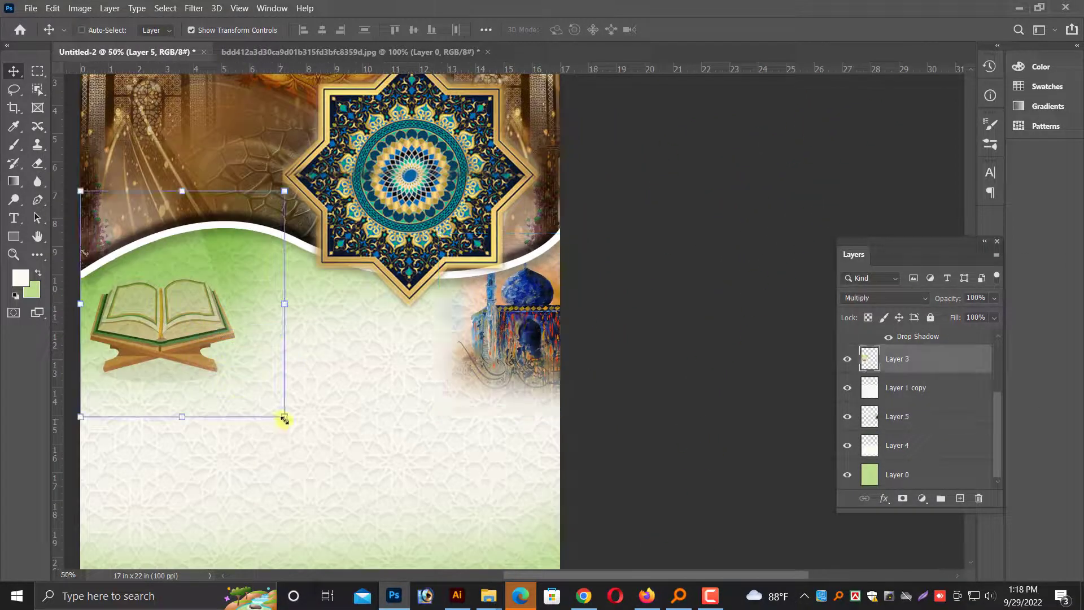
{"action": "left_click_drag", "start_coordinate": [284, 420], "coordinate": [266, 399]}
{"action": "key", "text": "Return"}
{"action": "key", "text": "ctrl+minus"}
{"action": "right_click", "coordinate": [496, 424]}
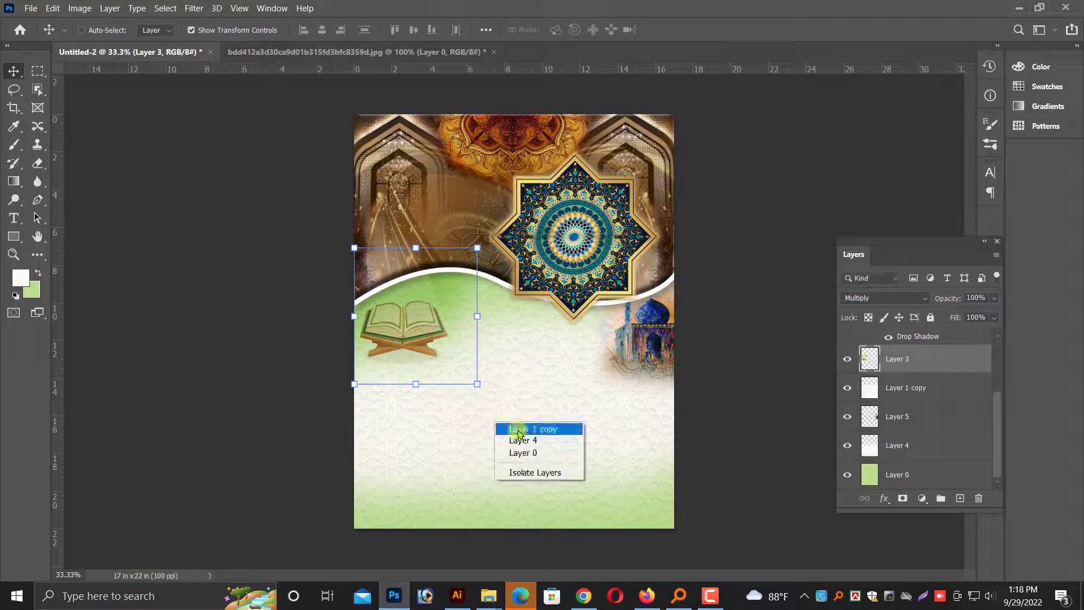
{"action": "left_click", "coordinate": [518, 431]}
{"action": "key", "text": "ctrl+plus"}
{"action": "scroll", "coordinate": [565, 435], "scroll_direction": "up", "scroll_amount": 2}
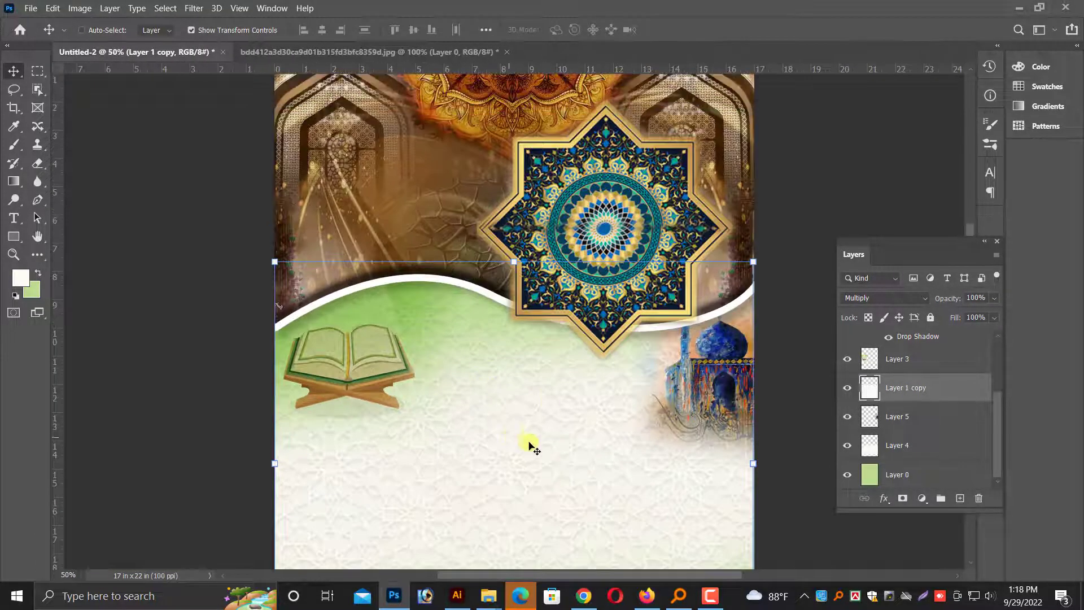
{"action": "scroll", "coordinate": [529, 447], "scroll_direction": "up", "scroll_amount": 1}
{"action": "right_click", "coordinate": [489, 424]}
{"action": "left_click", "coordinate": [513, 433]}
{"action": "scroll", "coordinate": [520, 445], "scroll_direction": "down", "scroll_amount": 3}
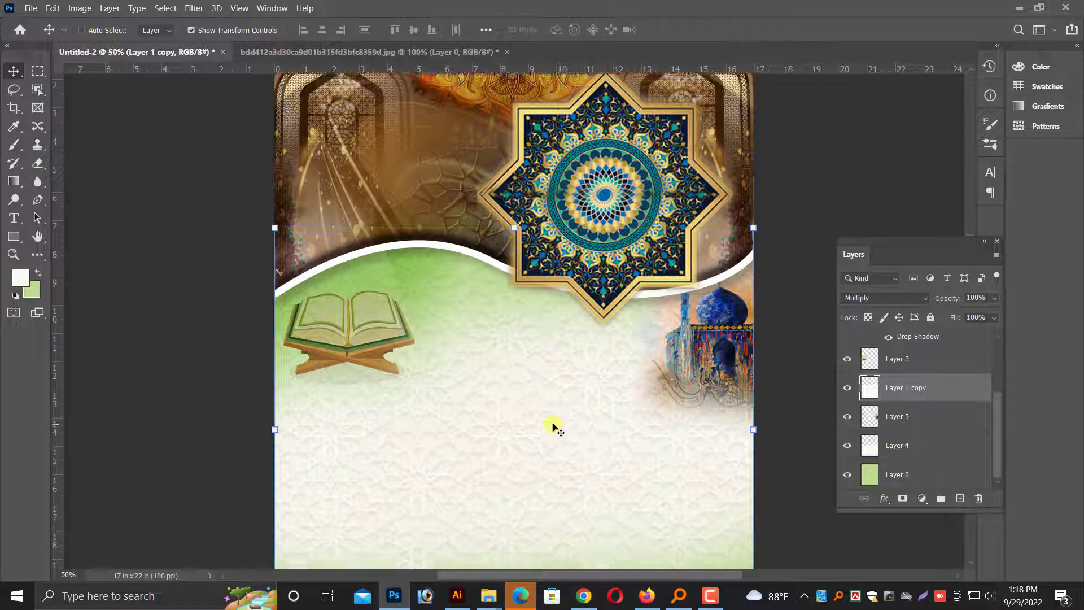
{"action": "scroll", "coordinate": [553, 426], "scroll_direction": "down", "scroll_amount": 2}
{"action": "key", "text": "ctrl+minus"}
{"action": "right_click", "coordinate": [476, 461]}
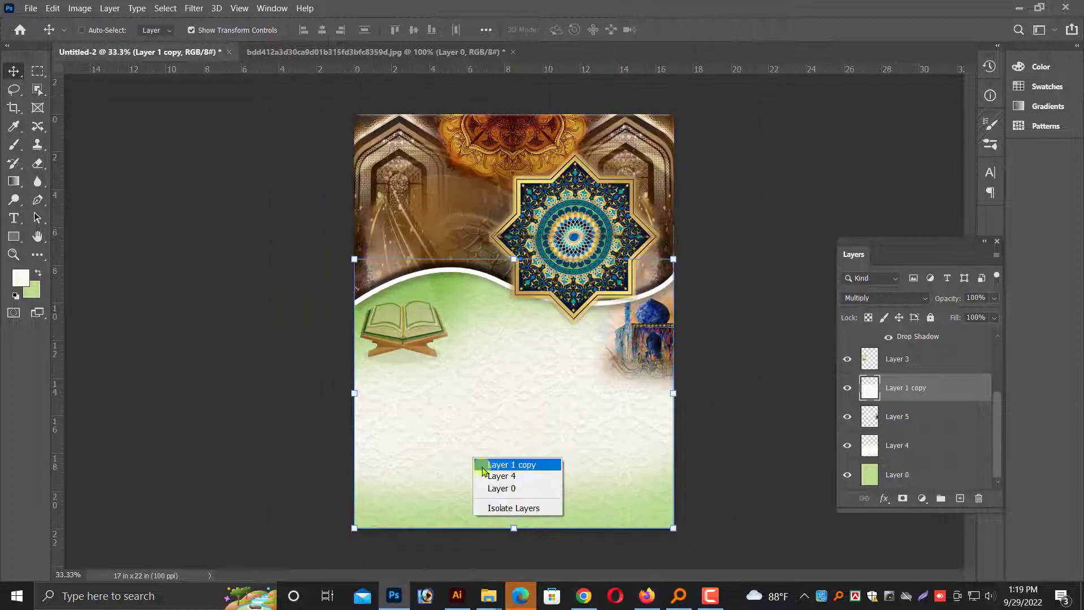
{"action": "left_click", "coordinate": [497, 464]}
{"action": "key", "text": "ctrl+plus"}
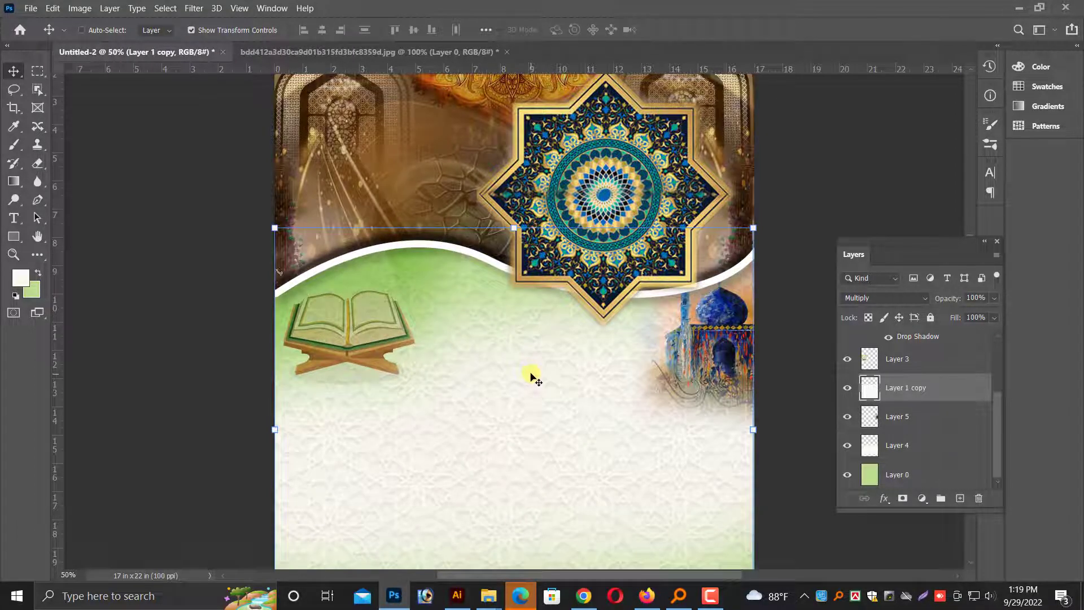
Step: Select the star ornament layer, then switch to Illustrator and copy all the white Bengali title lettering
{"action": "left_click", "coordinate": [600, 165], "text": "ctrl"}
{"action": "scroll", "coordinate": [443, 446], "scroll_direction": "up", "scroll_amount": 3}
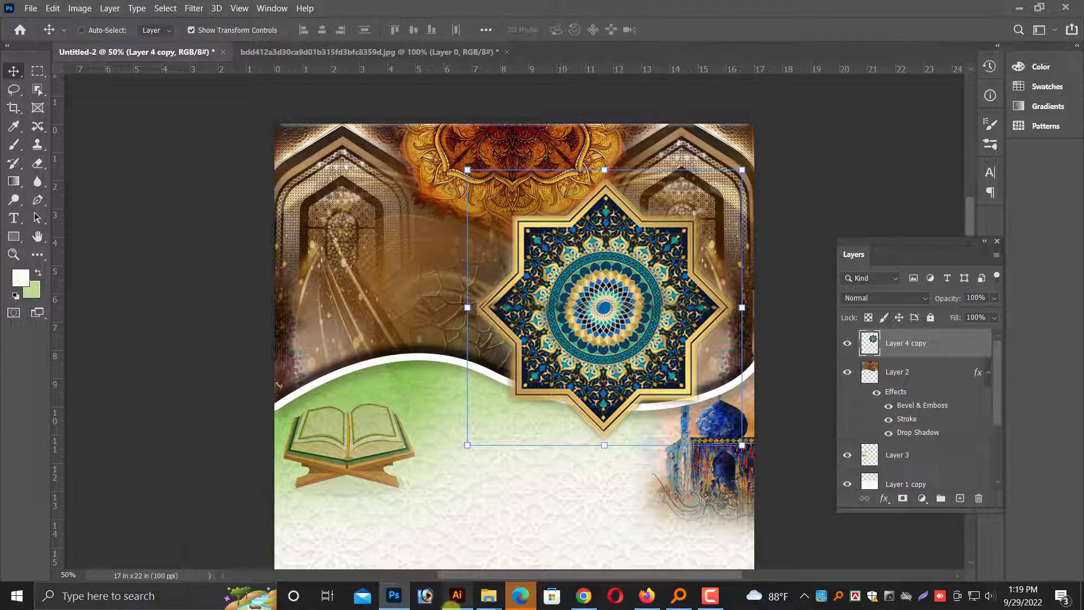
{"action": "left_click", "coordinate": [457, 592]}
{"action": "left_click_drag", "start_coordinate": [524, 270], "coordinate": [666, 361]}
{"action": "scroll", "coordinate": [329, 224], "scroll_direction": "up", "scroll_amount": 1}
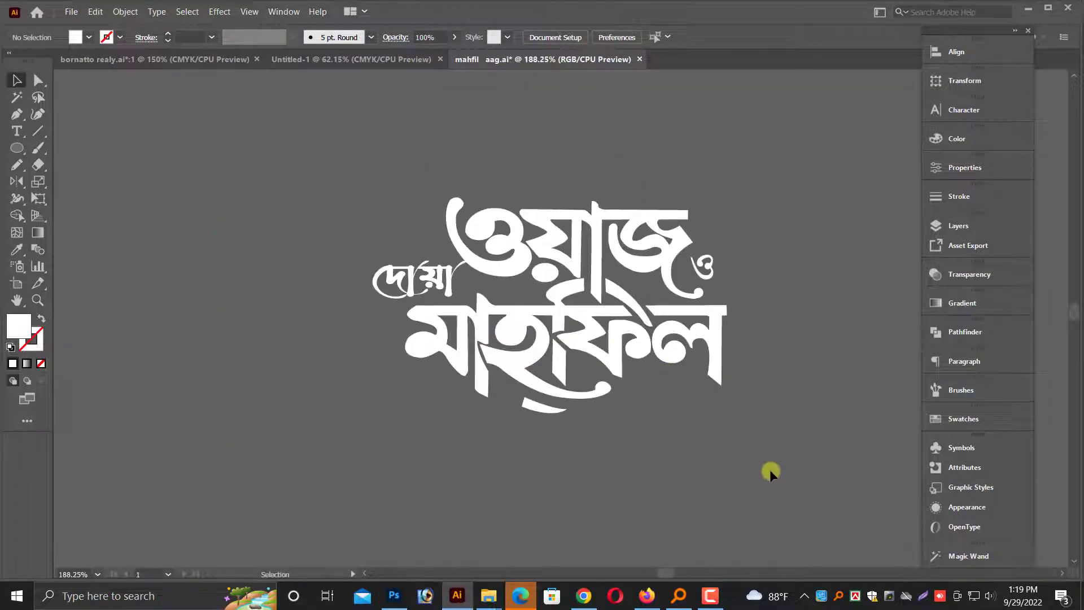
{"action": "key", "text": "ctrl+a"}
Step: Switch back to Photoshop, paste the Bengali title above the star ornament, and enlarge it to span the star's full width
{"action": "left_click", "coordinate": [394, 596]}
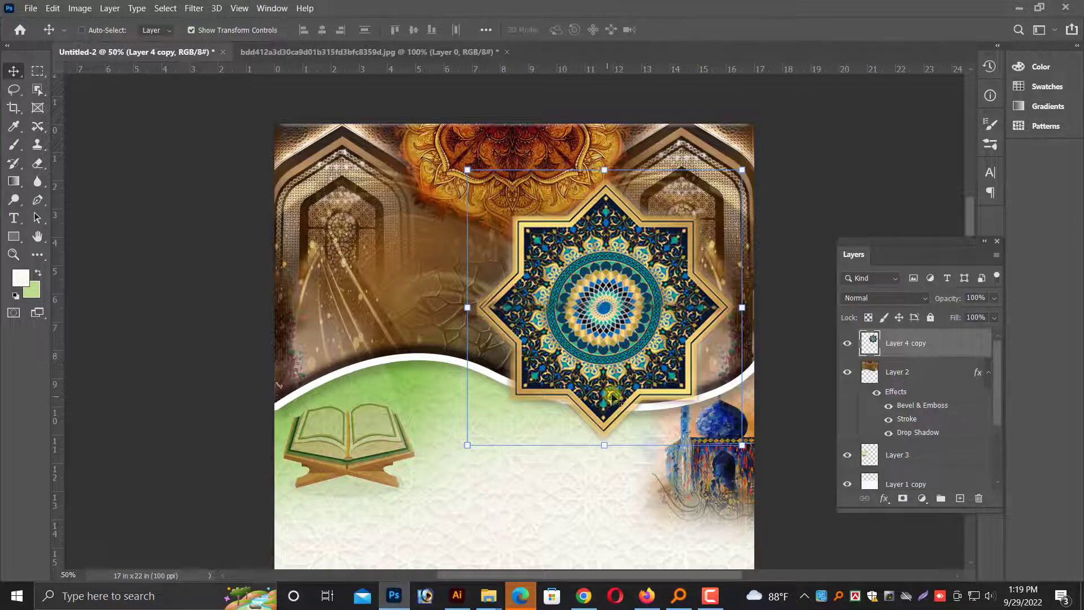
{"action": "key", "text": "ctrl+v"}
{"action": "key", "text": "Return"}
{"action": "left_click_drag", "start_coordinate": [568, 346], "coordinate": [732, 366]}
{"action": "left_click_drag", "start_coordinate": [622, 342], "coordinate": [504, 276]}
{"action": "key", "text": "ctrl+plus"}
{"action": "key", "text": "ctrl+plus"}
{"action": "left_click_drag", "start_coordinate": [534, 313], "coordinate": [524, 321]}
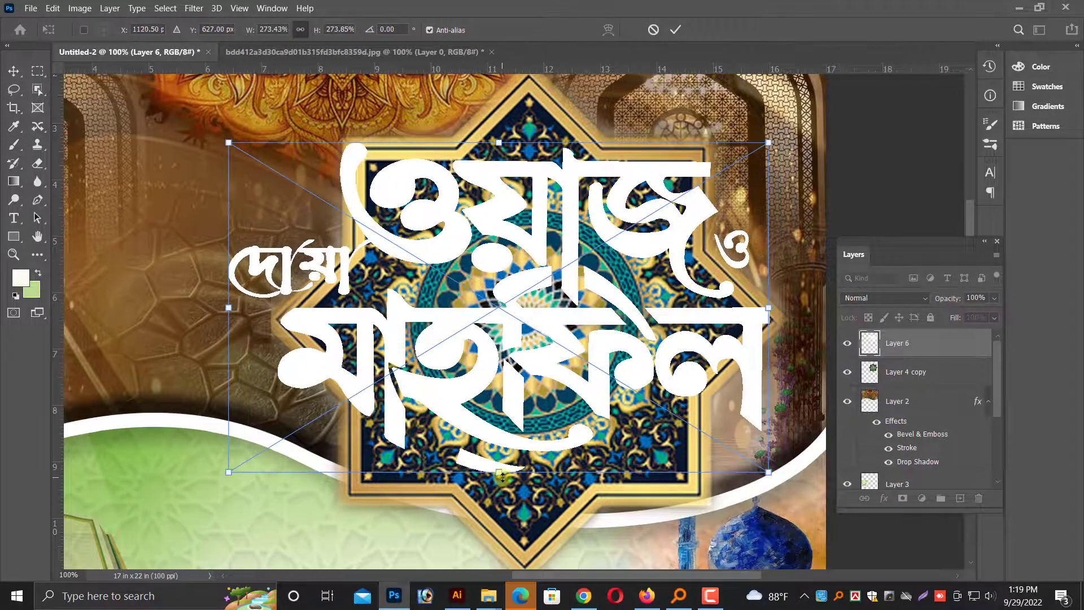
{"action": "left_click_drag", "start_coordinate": [502, 478], "coordinate": [502, 493]}
{"action": "key", "text": "Return"}
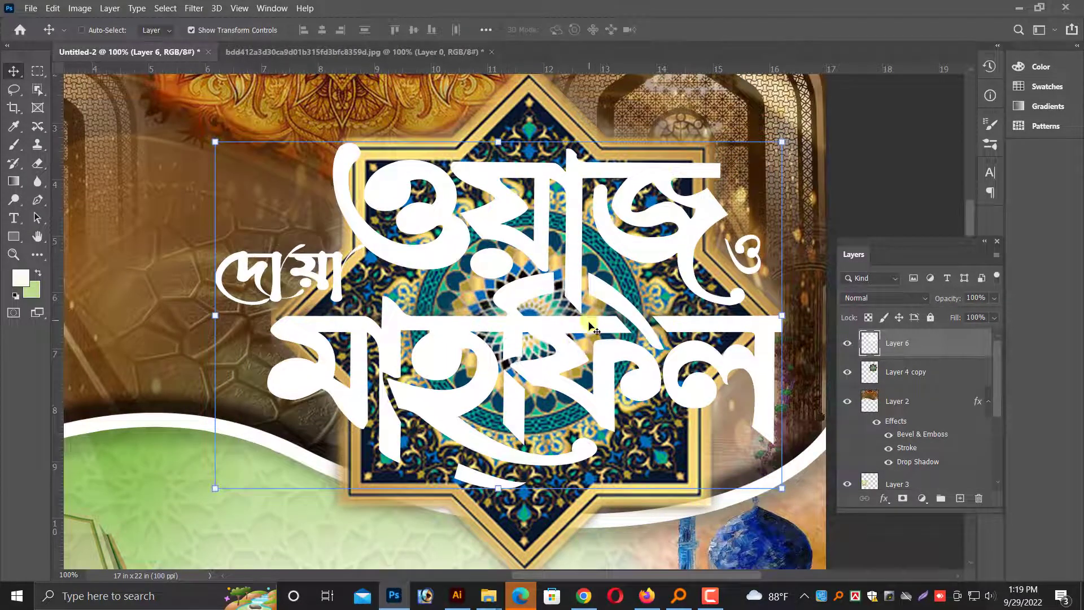
Step: Add a Gradient Overlay to the Bengali title layer, Layer 6, and set the gradient's starting colour stop to white
{"action": "right_click", "coordinate": [909, 344]}
{"action": "left_click", "coordinate": [751, 8]}
{"action": "left_click", "coordinate": [591, 363]}
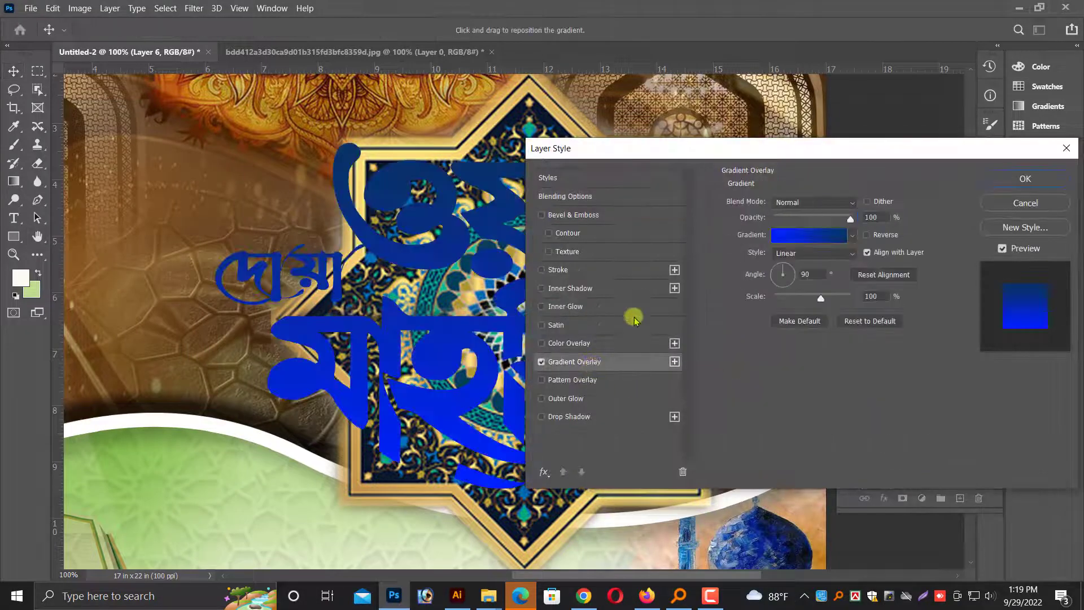
{"action": "left_click", "coordinate": [802, 229]}
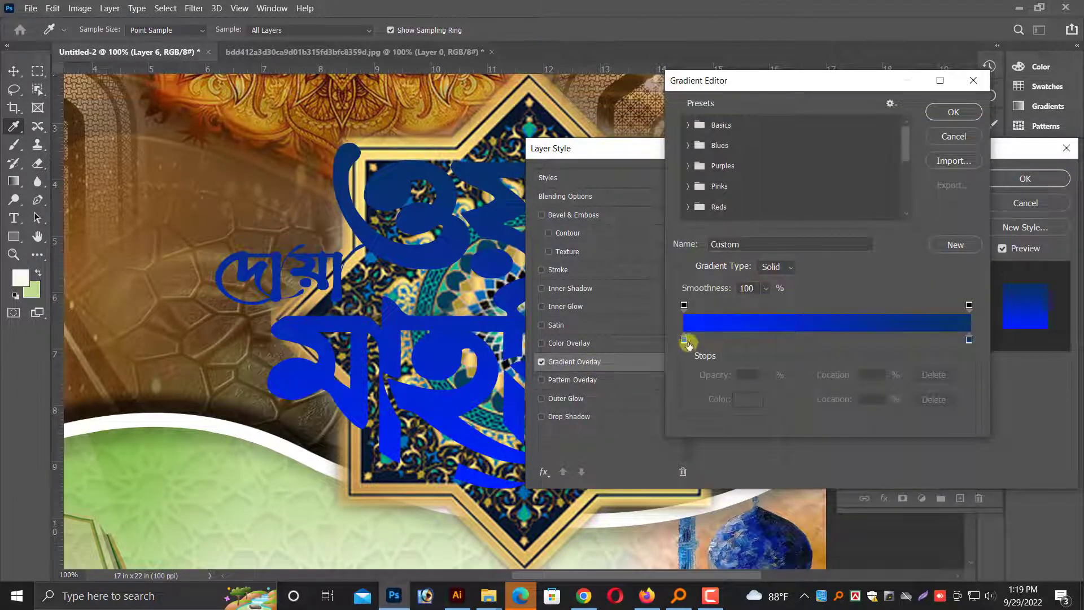
{"action": "left_click", "coordinate": [683, 339]}
{"action": "left_click", "coordinate": [748, 402]}
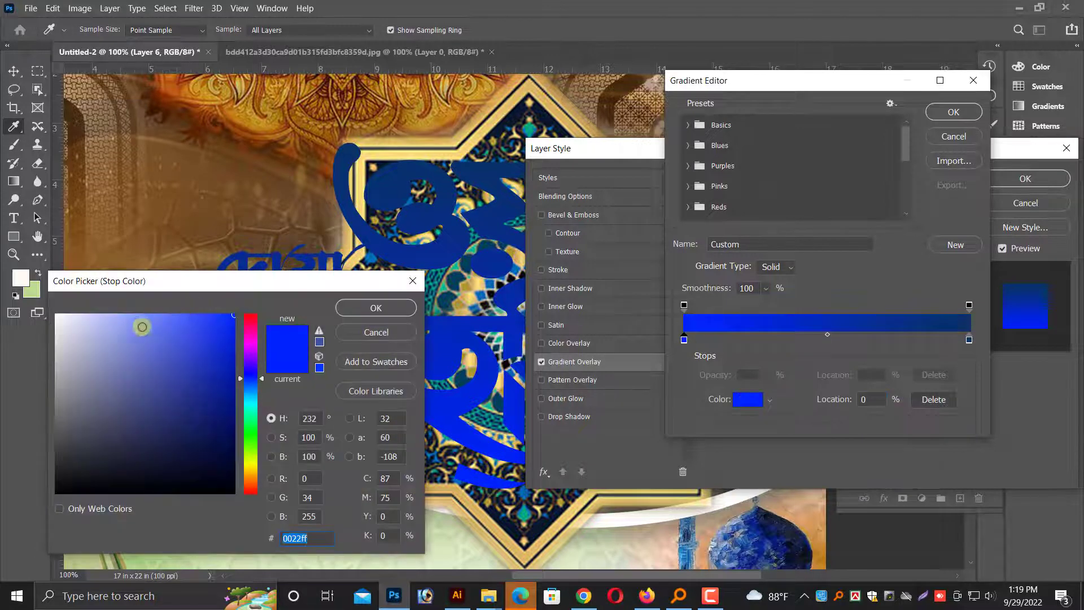
{"action": "left_click_drag", "start_coordinate": [140, 322], "coordinate": [117, 310]}
{"action": "left_click", "coordinate": [373, 308]}
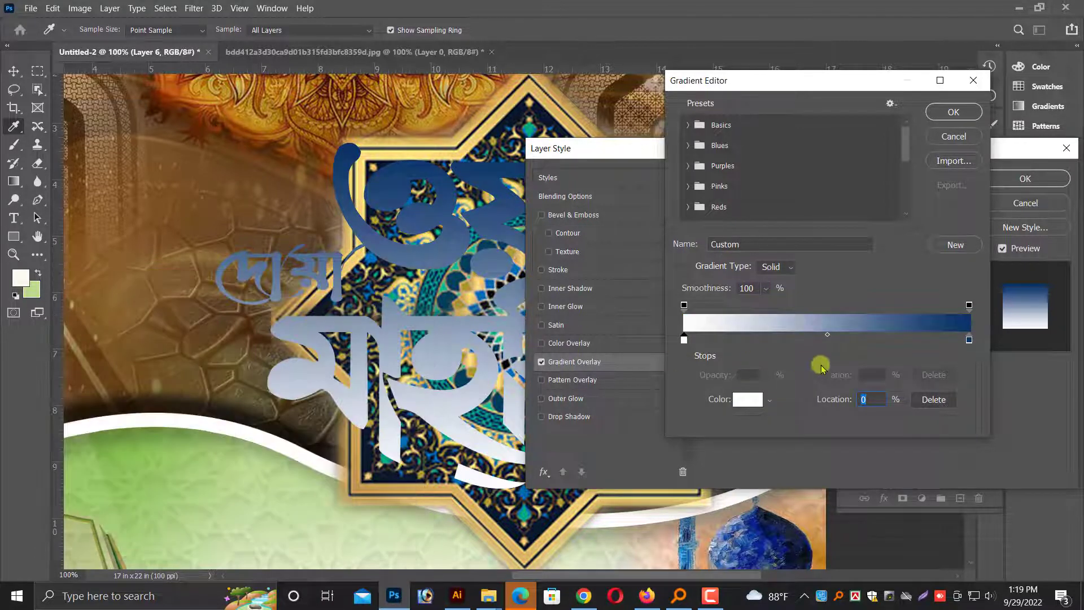
Step: Add a middle colour stop at 49% to the title's gradient and set the end stop to golden yellow ffd200
{"action": "left_click_drag", "start_coordinate": [966, 342], "coordinate": [823, 340]}
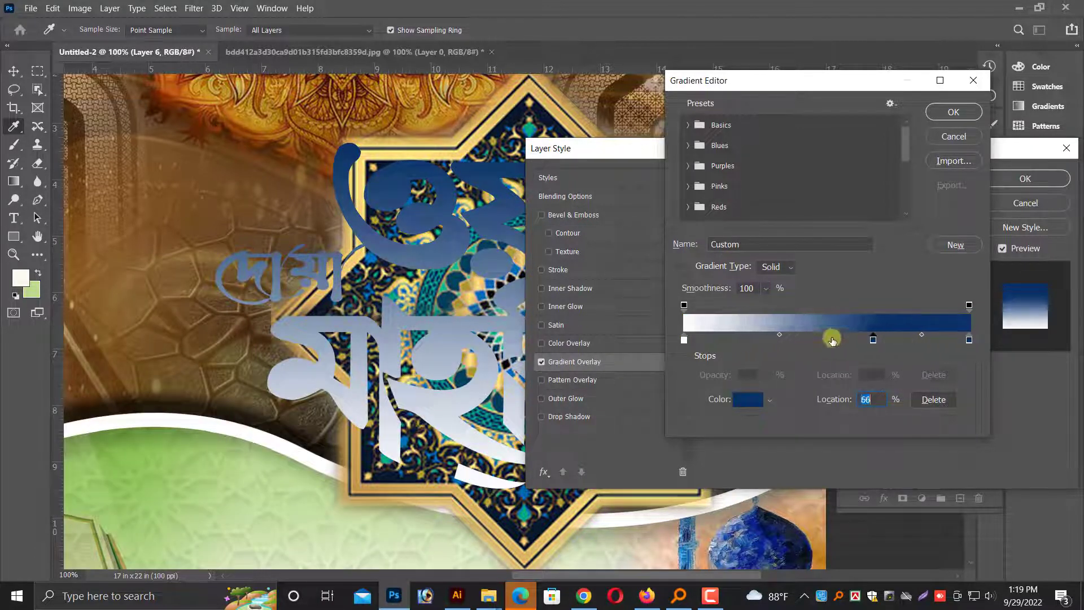
{"action": "left_click", "coordinate": [746, 403]}
{"action": "left_click_drag", "start_coordinate": [250, 390], "coordinate": [237, 299]}
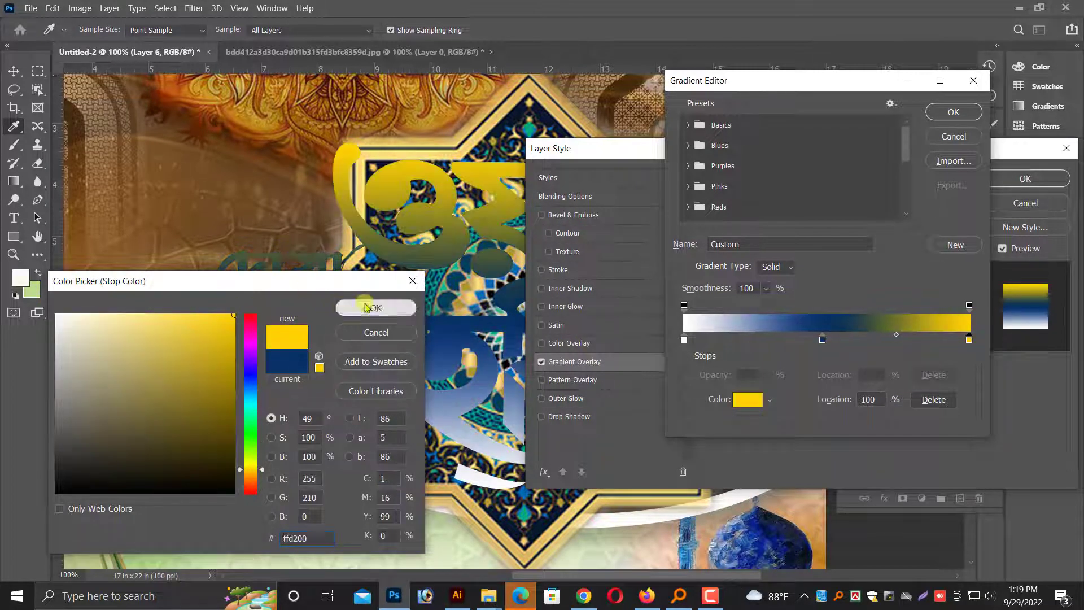
{"action": "left_click", "coordinate": [367, 308]}
Step: Set the gradient's middle stop to pale yellow fffaac, accept the gradient, and set the overlay style to Radial
{"action": "left_click", "coordinate": [822, 340]}
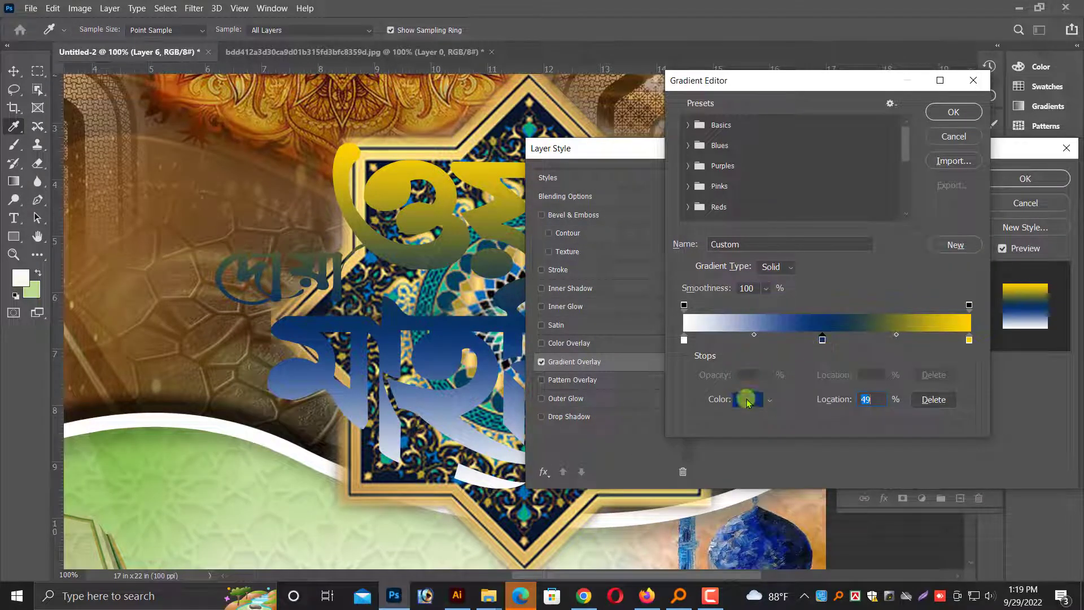
{"action": "left_click", "coordinate": [748, 399]}
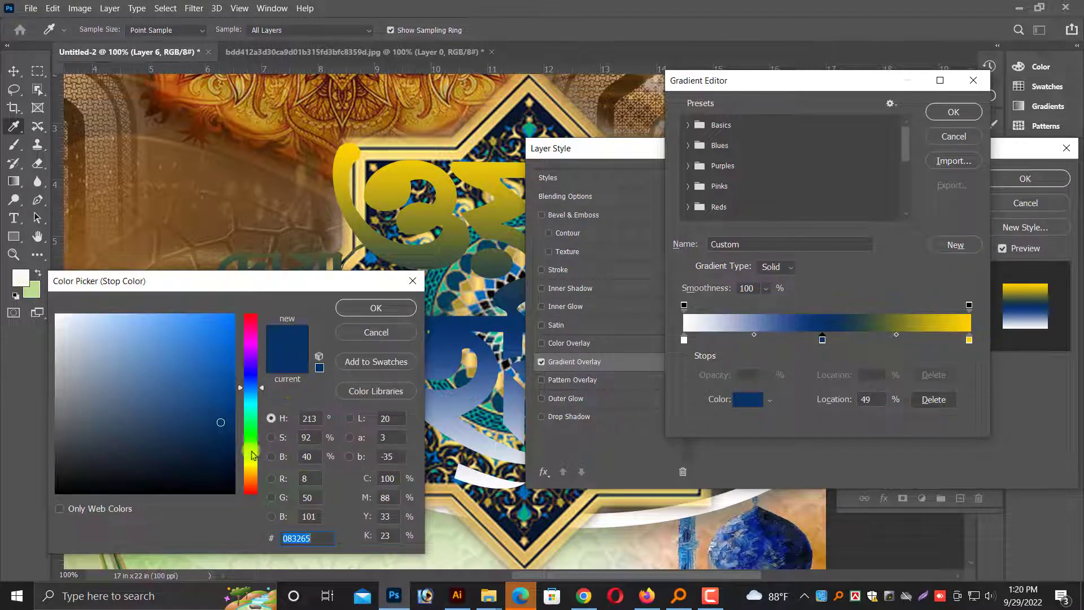
{"action": "left_click", "coordinate": [249, 469]}
{"action": "left_click_drag", "start_coordinate": [150, 336], "coordinate": [120, 319]}
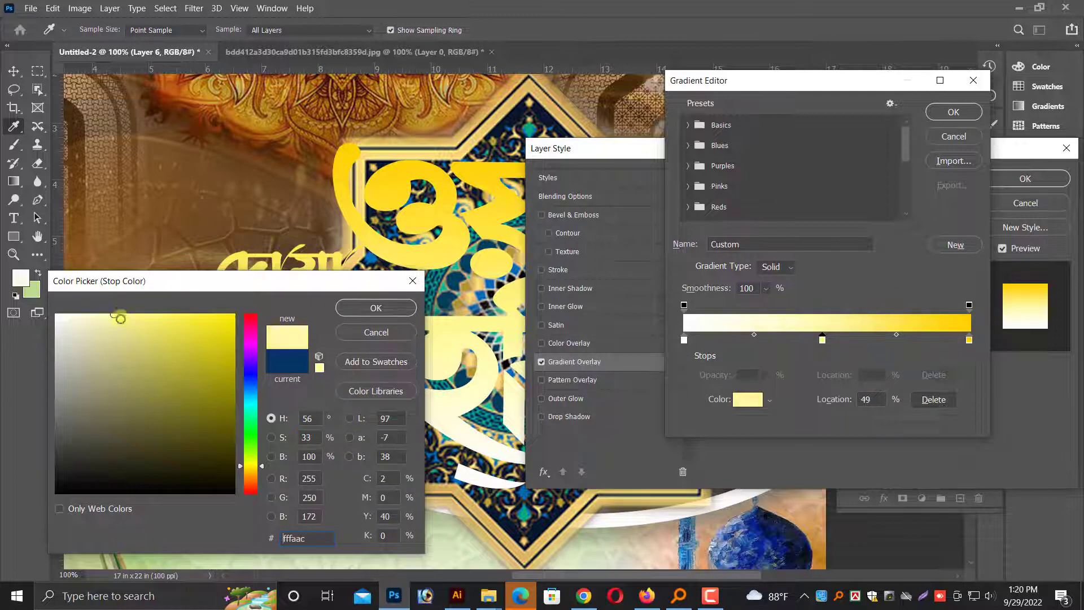
{"action": "left_click", "coordinate": [384, 306]}
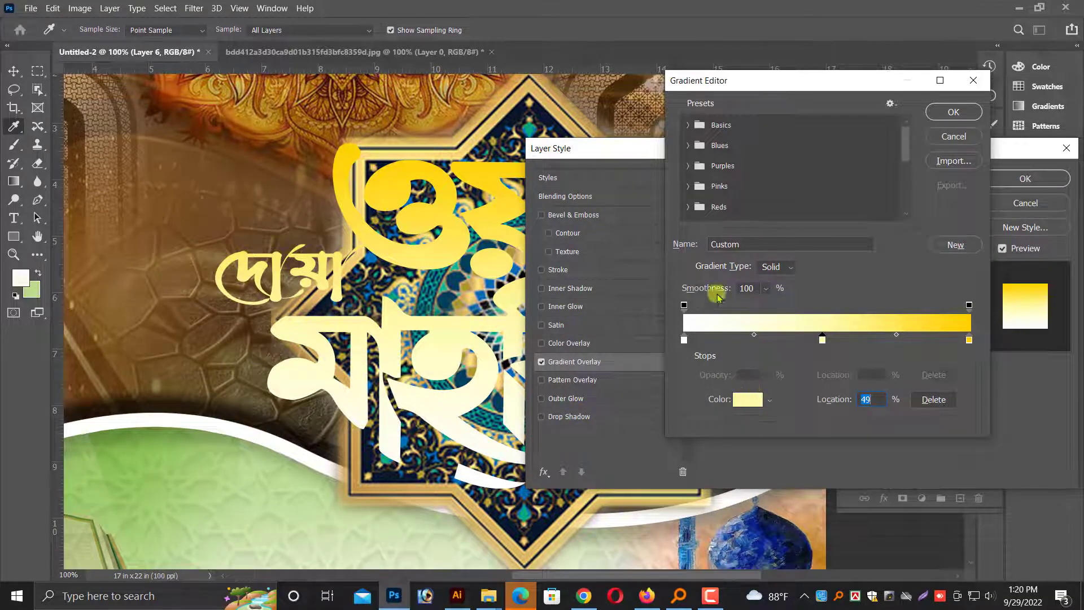
{"action": "left_click", "coordinate": [953, 112]}
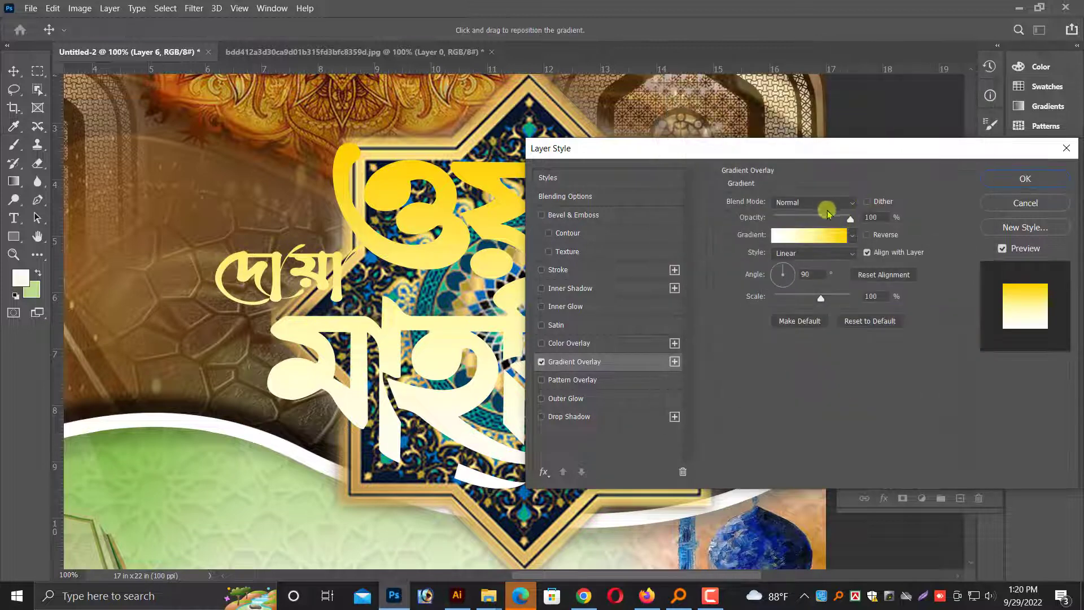
{"action": "left_click", "coordinate": [816, 254]}
{"action": "left_click", "coordinate": [785, 280]}
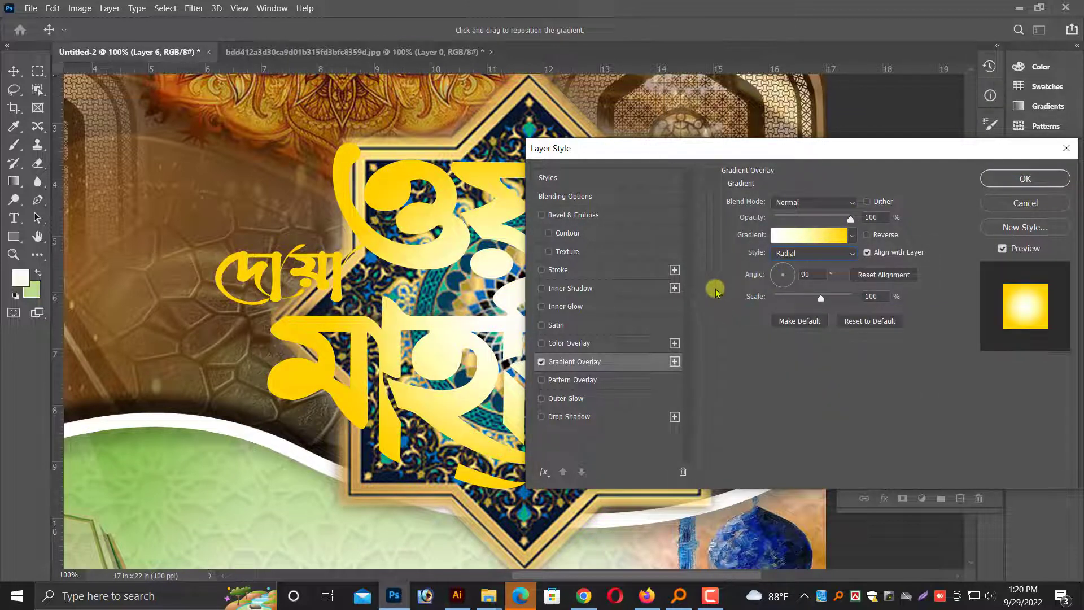
Step: Add a Drop Shadow to the title with 79% opacity, a 136° angle and a 23 px distance
{"action": "left_click", "coordinate": [576, 419]}
{"action": "left_click_drag", "start_coordinate": [809, 227], "coordinate": [829, 225]}
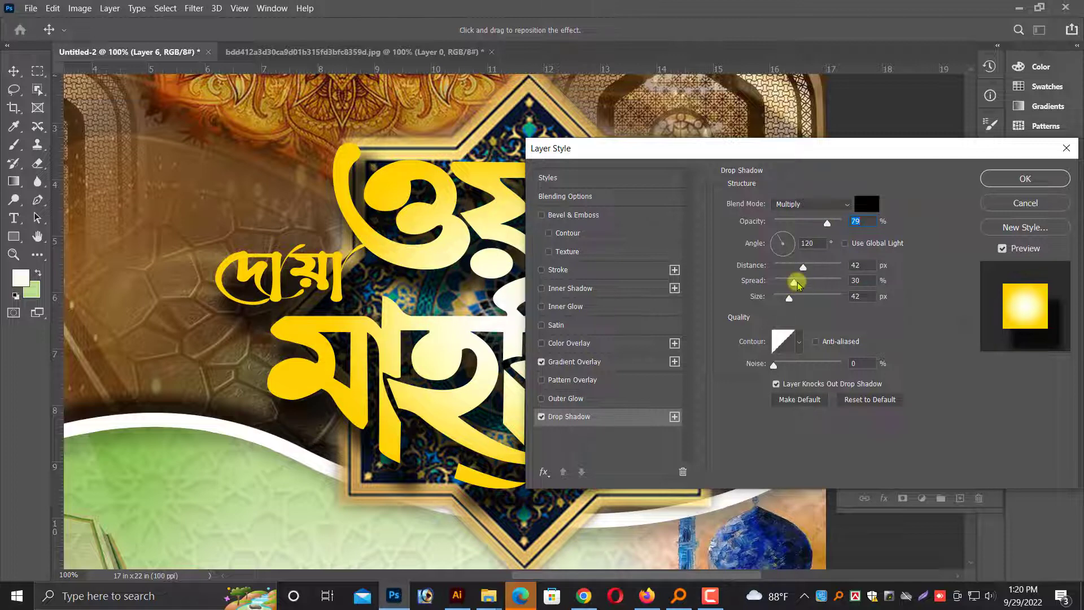
{"action": "left_click_drag", "start_coordinate": [397, 324], "coordinate": [395, 314]}
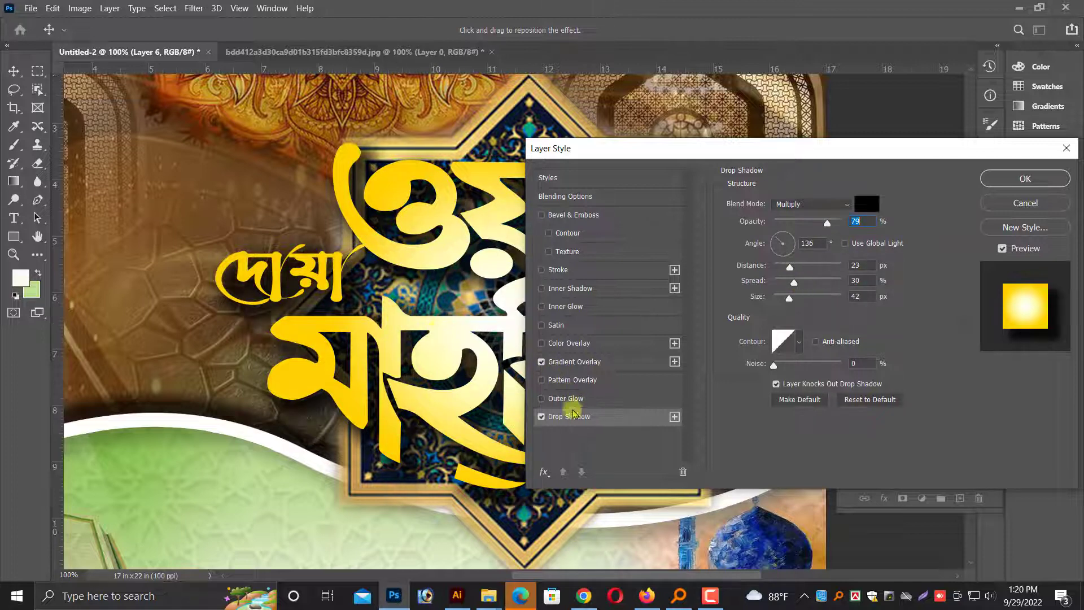
Step: Add a black outside Stroke to the title lettering and set its size to 21 px
{"action": "left_click", "coordinate": [560, 273]}
{"action": "left_click", "coordinate": [756, 305]}
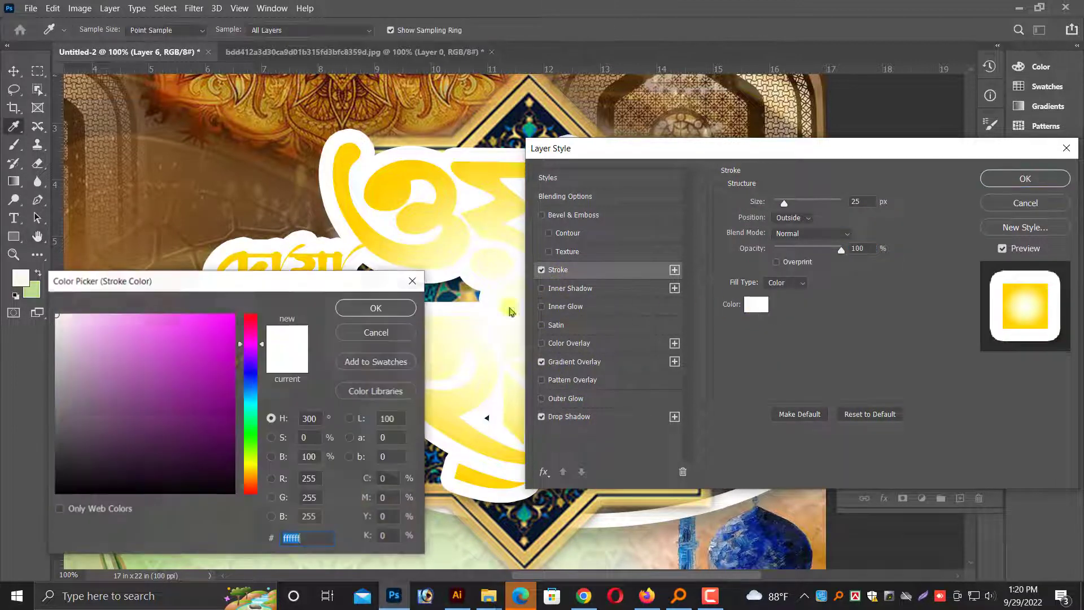
{"action": "left_click_drag", "start_coordinate": [215, 370], "coordinate": [234, 492]}
{"action": "left_click", "coordinate": [375, 308]}
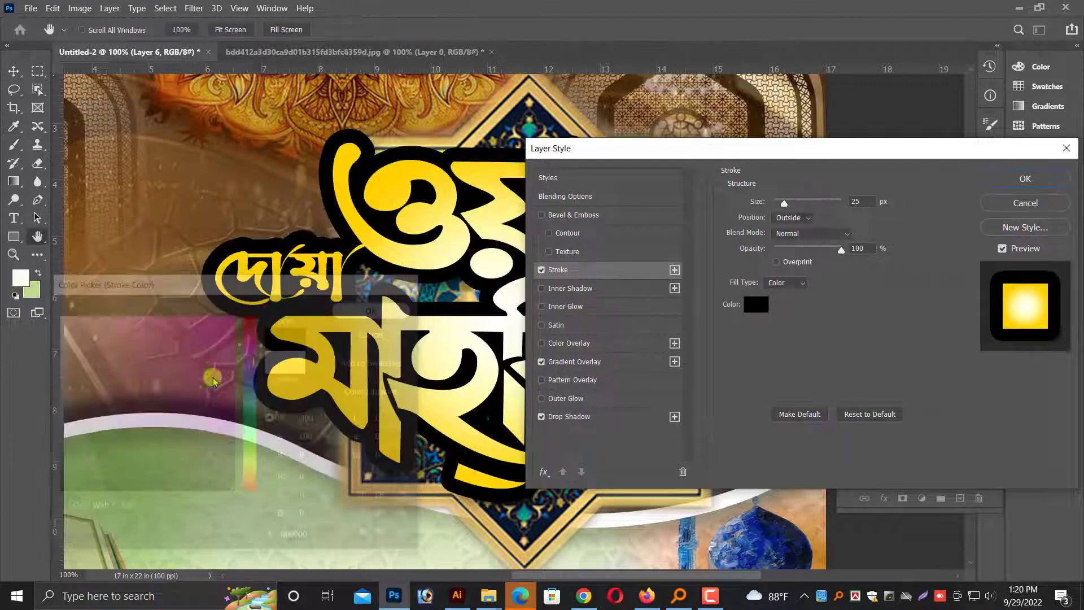
{"action": "left_click", "coordinate": [855, 202]}
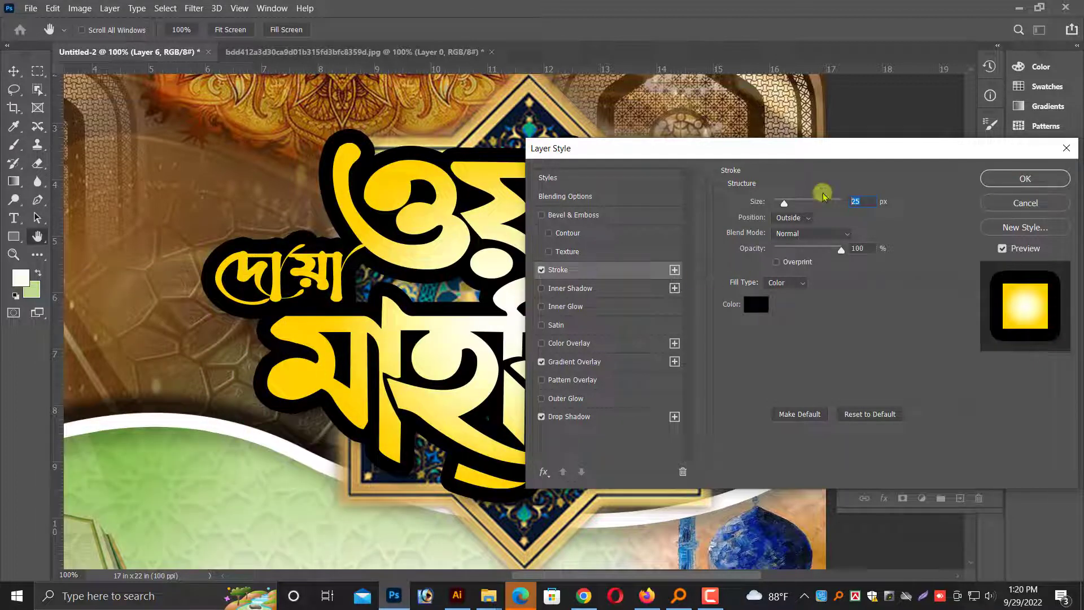
{"action": "key", "text": "Down"}
{"action": "key", "text": "Down"}
{"action": "key", "text": "Down"}
{"action": "key", "text": "Down"}
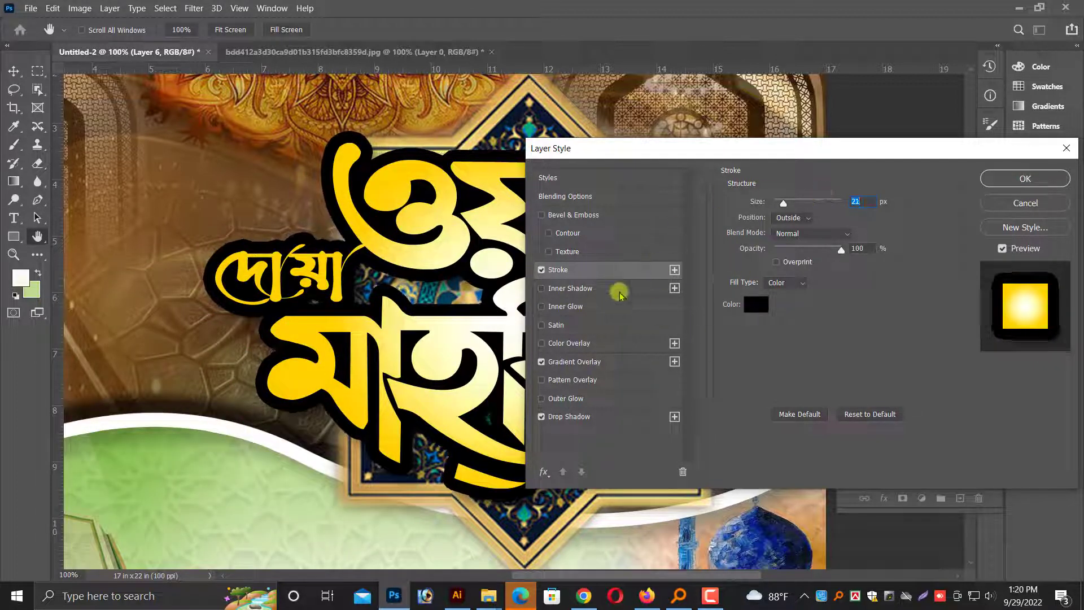
Step: Add Bevel & Emboss to the title, using the Emboss style with direction Down and a size of 27 px
{"action": "left_click", "coordinate": [582, 216]}
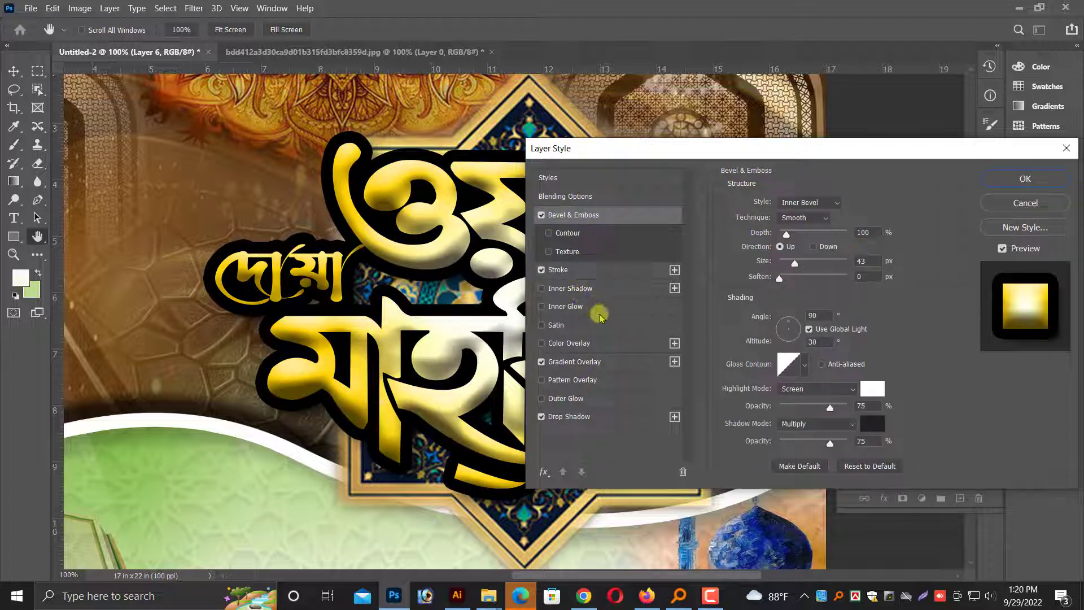
{"action": "left_click_drag", "start_coordinate": [716, 148], "coordinate": [774, 238]}
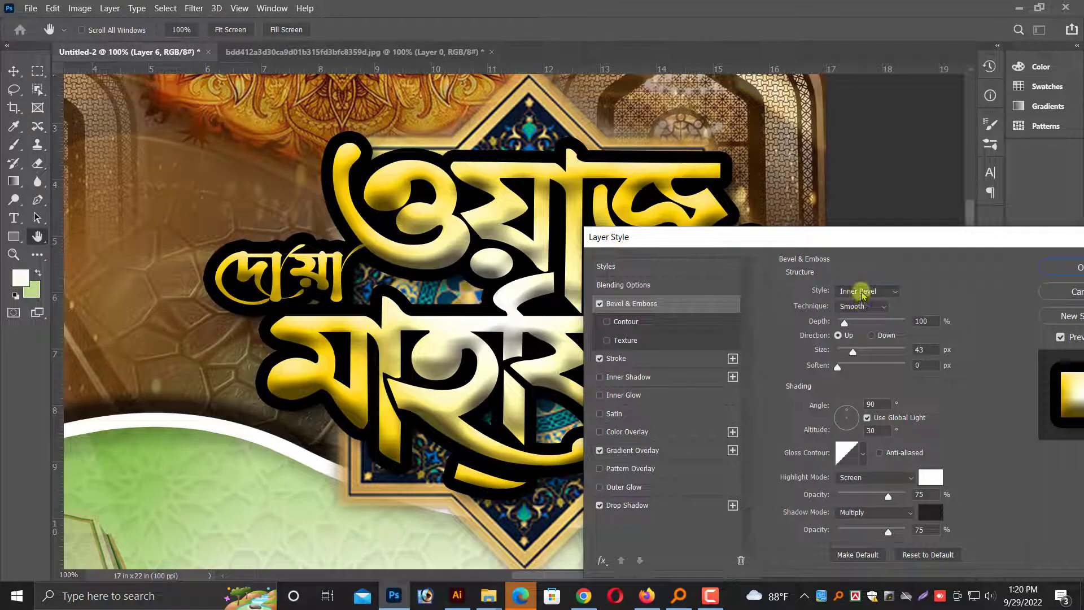
{"action": "left_click", "coordinate": [862, 293]}
{"action": "left_click", "coordinate": [850, 324]}
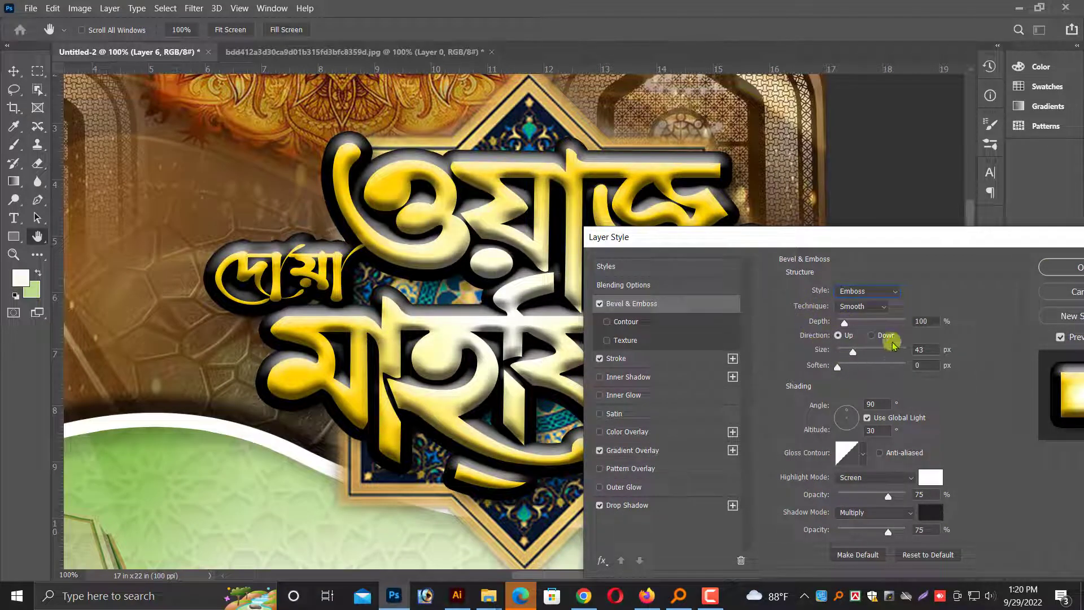
{"action": "left_click", "coordinate": [872, 335]}
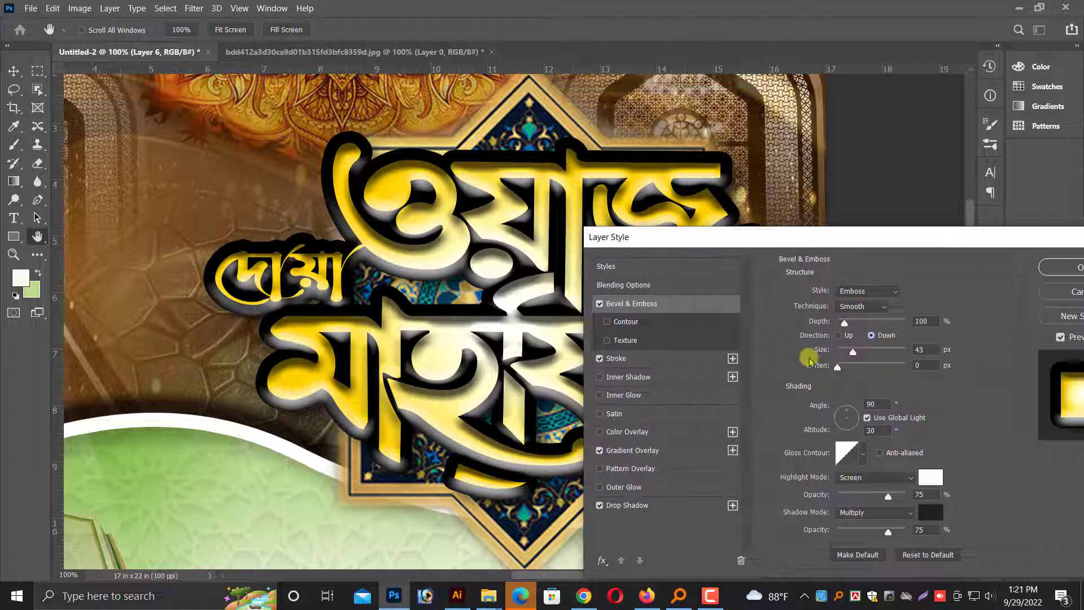
{"action": "left_click_drag", "start_coordinate": [850, 351], "coordinate": [850, 352]}
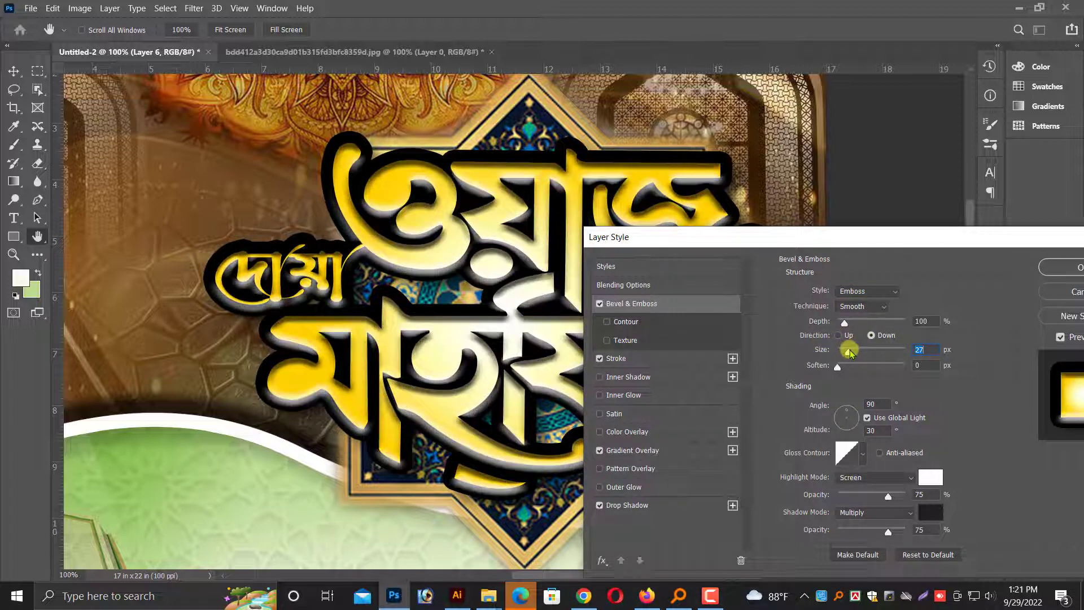
{"action": "left_click_drag", "start_coordinate": [480, 414], "coordinate": [484, 417]}
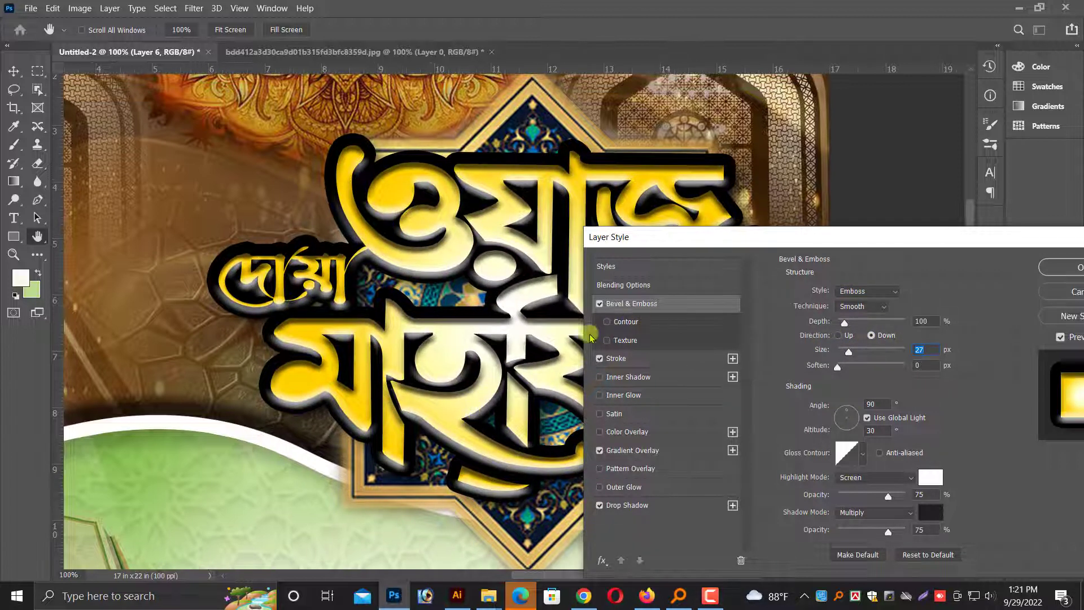
Step: Set the bevel's lighting altitude to 80° and its highlight to magenta ff00ff at 71% opacity
{"action": "left_click_drag", "start_coordinate": [892, 431], "coordinate": [838, 423]}
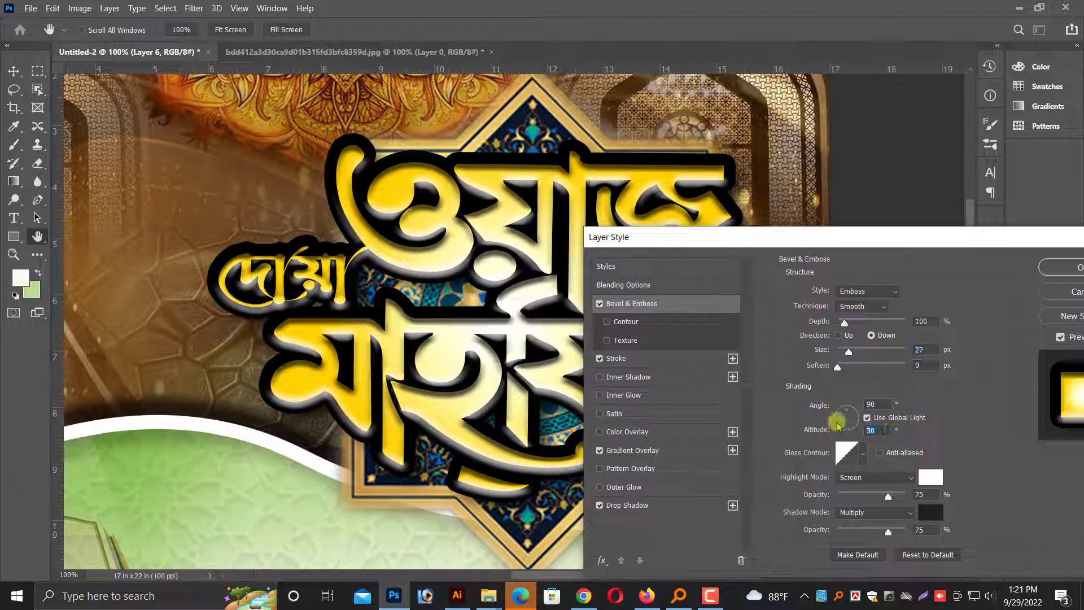
{"action": "type", "text": "80"}
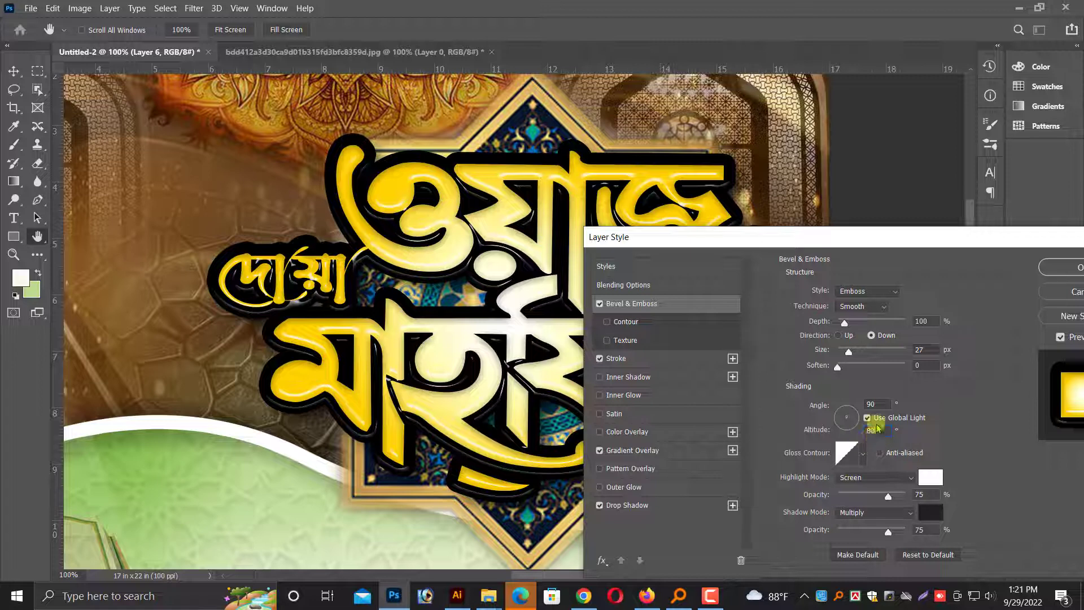
{"action": "mouse_move", "coordinate": [885, 498]}
{"action": "left_mouse_down"}
{"action": "mouse_move", "coordinate": [862, 500]}
{"action": "mouse_move", "coordinate": [901, 498]}
{"action": "left_mouse_up"}
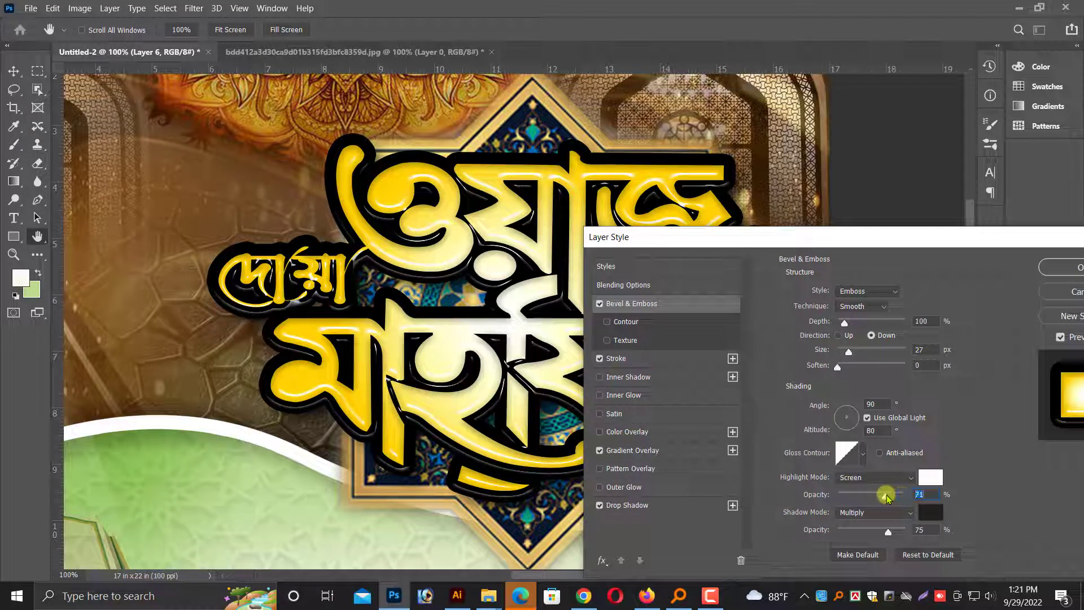
{"action": "left_click", "coordinate": [930, 478]}
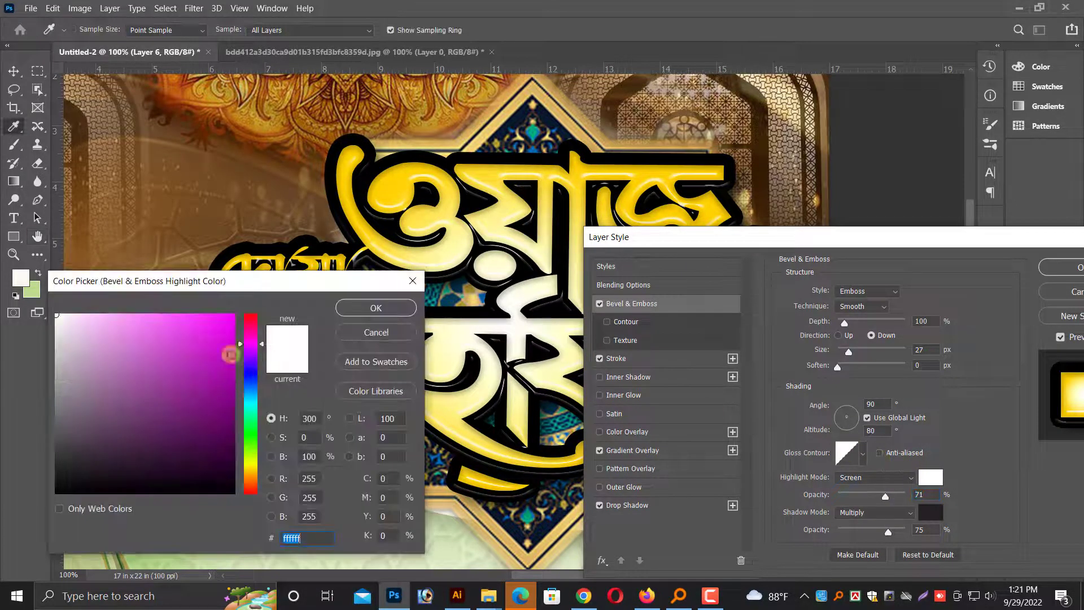
{"action": "mouse_move", "coordinate": [232, 353]}
{"action": "left_mouse_down"}
{"action": "mouse_move", "coordinate": [224, 333]}
{"action": "mouse_move", "coordinate": [228, 398]}
{"action": "mouse_move", "coordinate": [244, 310]}
{"action": "left_mouse_up"}
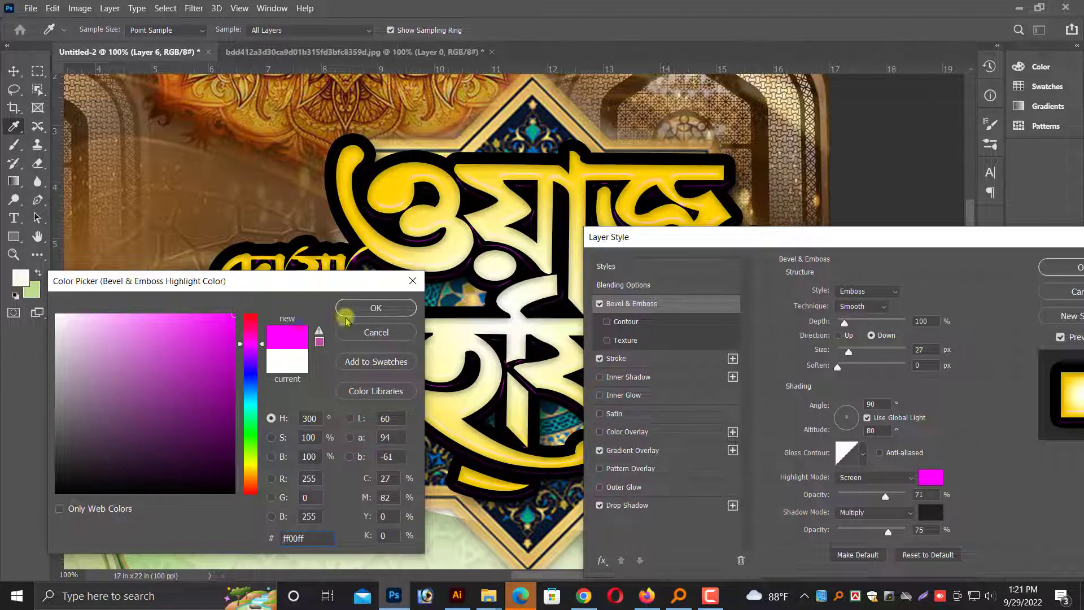
{"action": "left_click", "coordinate": [346, 316]}
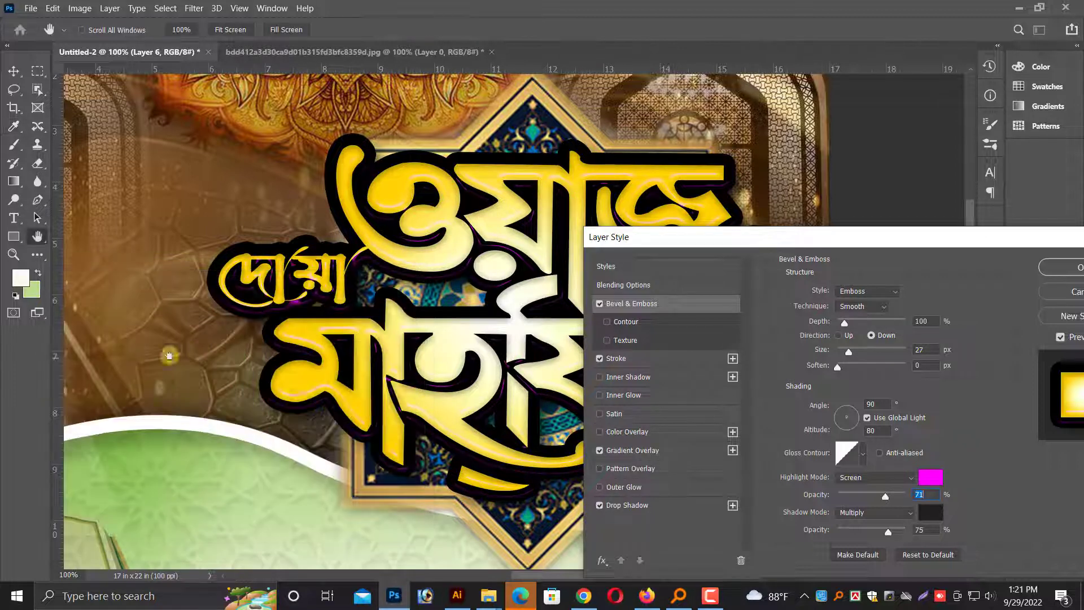
Step: Set the bevel's size to 21 px and its shadow opacity to 98%, and apply the layer styles to the title
{"action": "left_click", "coordinate": [855, 353]}
{"action": "left_click_drag", "start_coordinate": [850, 352], "coordinate": [847, 351]}
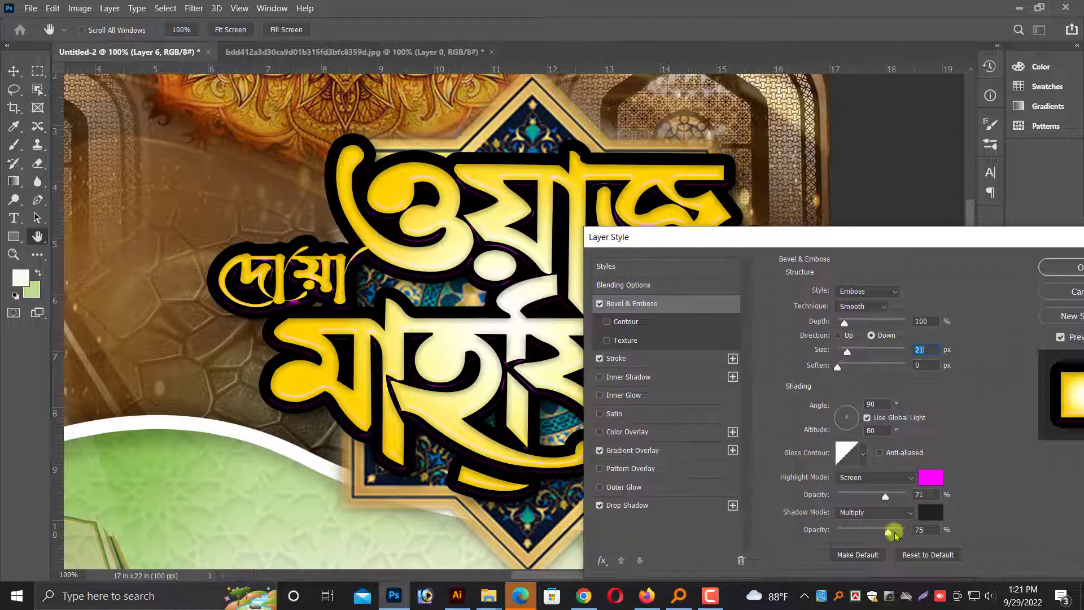
{"action": "mouse_move", "coordinate": [904, 534]}
{"action": "left_mouse_down"}
{"action": "mouse_move", "coordinate": [875, 531]}
{"action": "mouse_move", "coordinate": [904, 534]}
{"action": "left_mouse_up"}
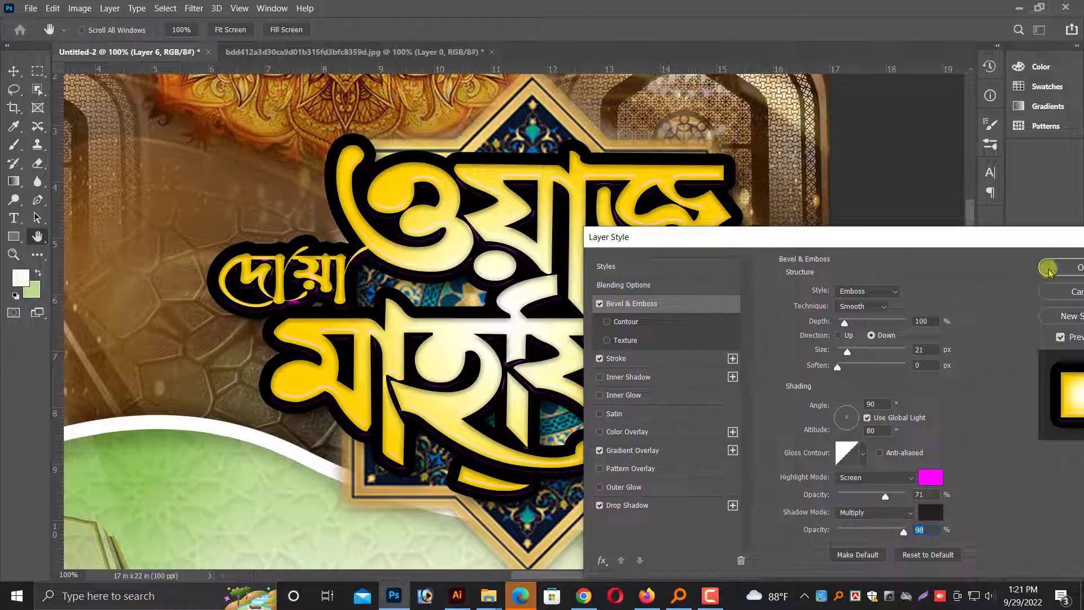
{"action": "left_click_drag", "start_coordinate": [988, 240], "coordinate": [630, 376]}
{"action": "left_click", "coordinate": [726, 396]}
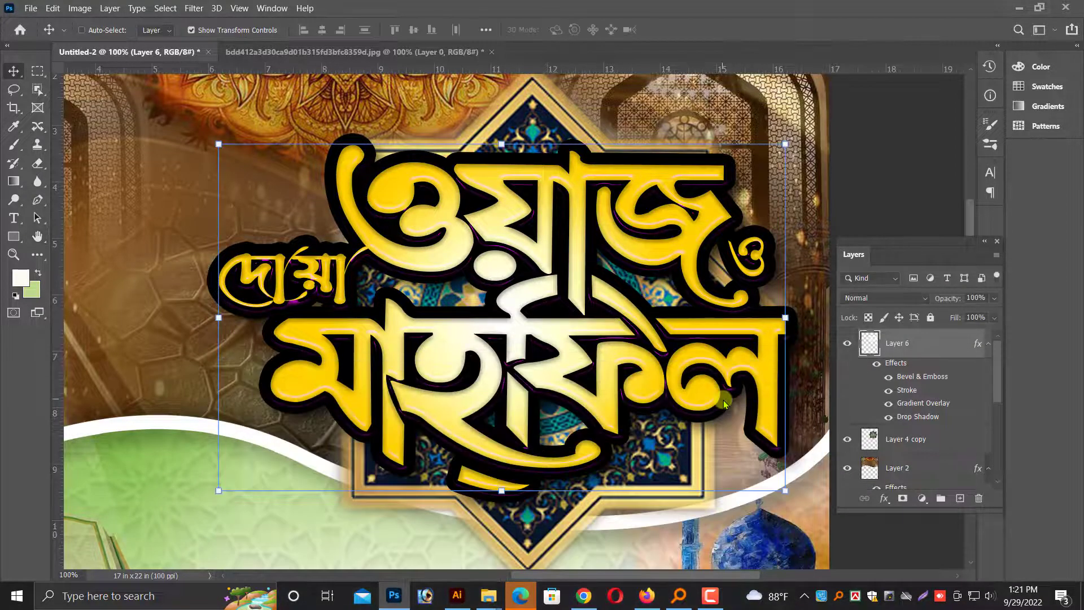
Step: Duplicate the star ornament behind the title and rotate the copy in place by -45°
{"action": "key", "text": "ctrl+minus"}
{"action": "key", "text": "ctrl+minus"}
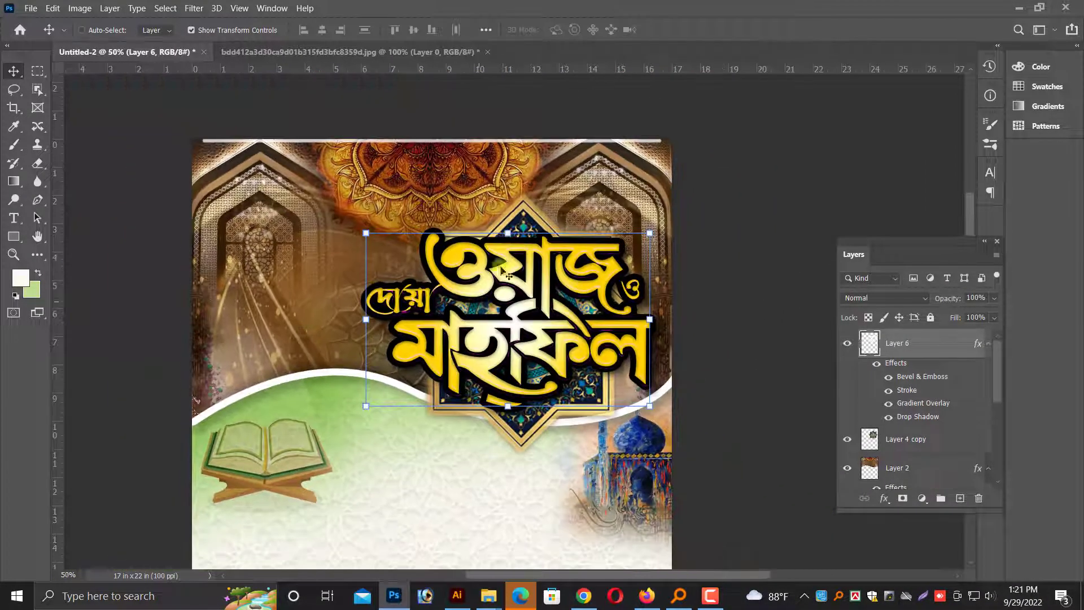
{"action": "right_click", "coordinate": [521, 210]}
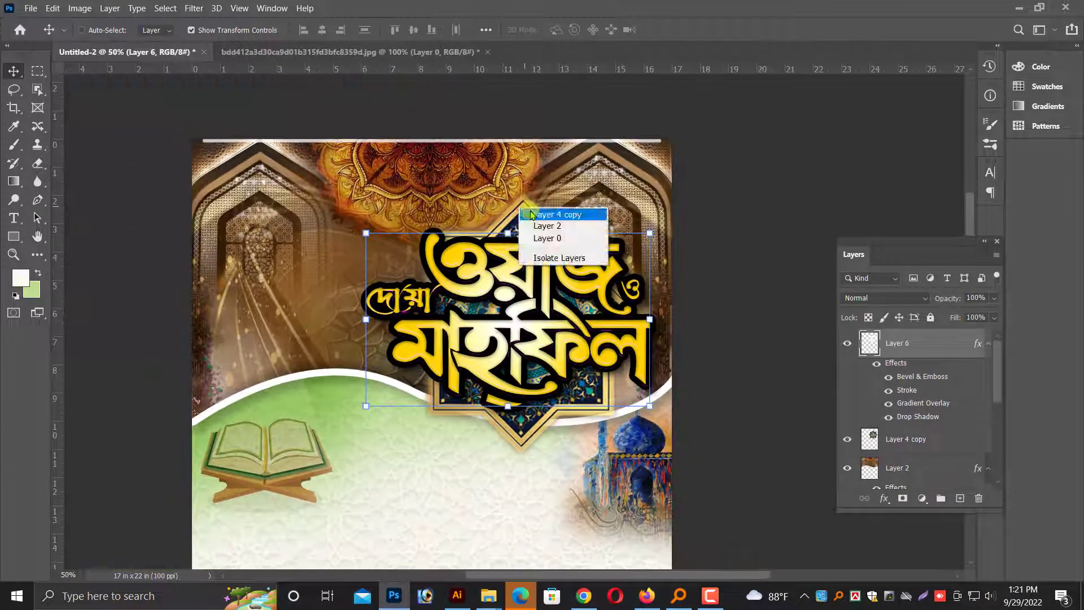
{"action": "left_click", "coordinate": [530, 215]}
{"action": "key", "text": "ctrl+plus"}
{"action": "left_click_drag", "start_coordinate": [553, 181], "coordinate": [562, 177]}
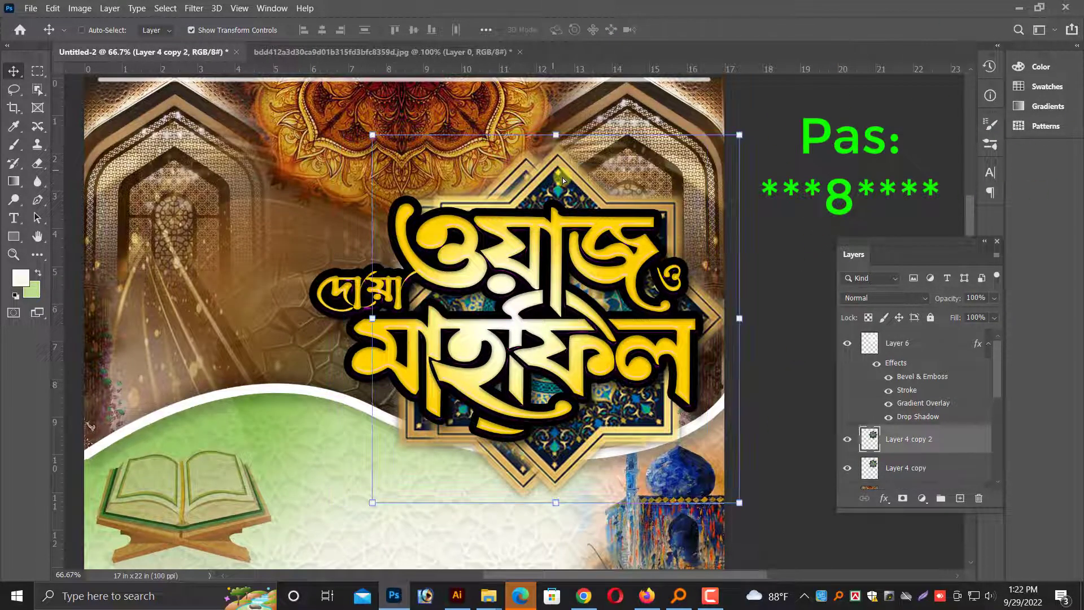
{"action": "key", "text": "ctrl+z"}
{"action": "left_click_drag", "start_coordinate": [326, 128], "coordinate": [188, 339]}
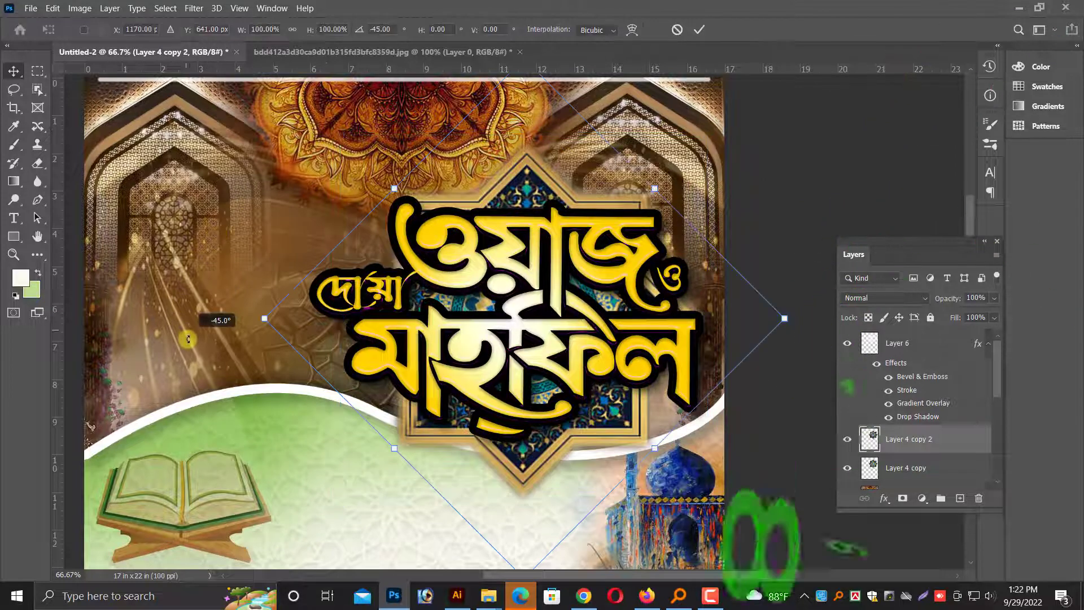
Step: Move the rotated star copy to the left and the original star to the right, forming an overlapping pair behind the title
{"action": "left_click_drag", "start_coordinate": [524, 182], "coordinate": [474, 194]}
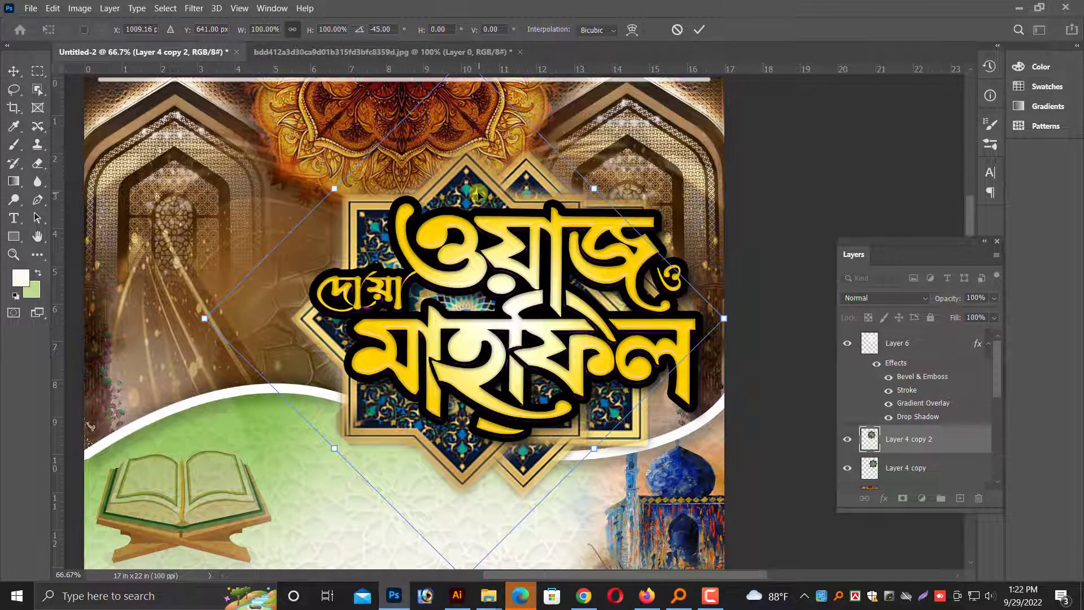
{"action": "key", "text": "Return"}
{"action": "left_click", "coordinate": [538, 179], "text": "ctrl"}
{"action": "left_click_drag", "start_coordinate": [538, 179], "coordinate": [587, 183]}
{"action": "key", "text": "ctrl+minus"}
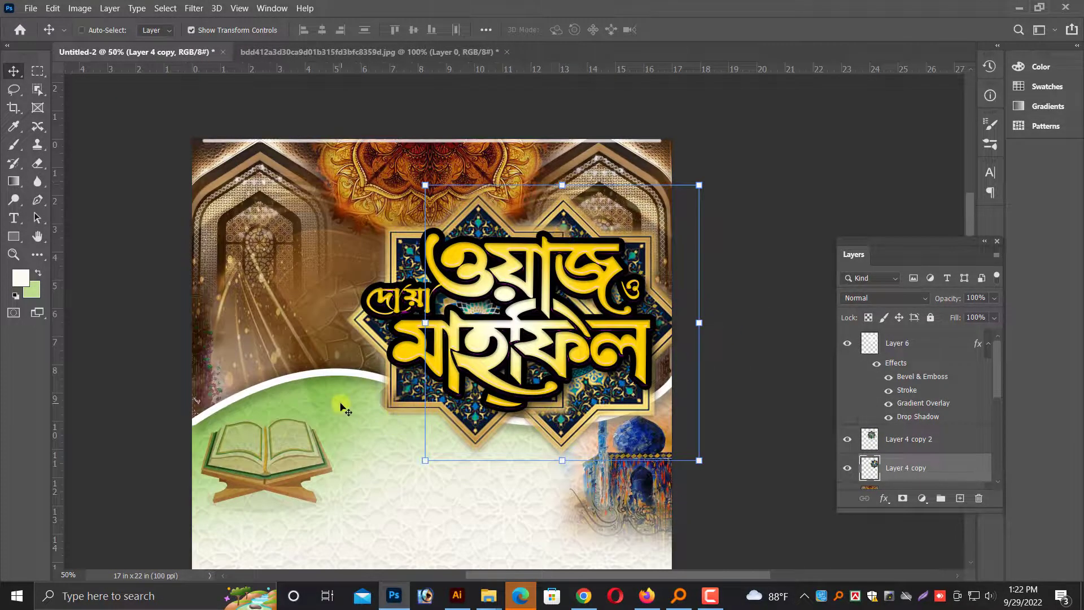
Step: Select the arch header image on Layer 2 and open its Bevel & Emboss settings
{"action": "key", "text": "ctrl+minus"}
{"action": "right_click", "coordinate": [413, 218]}
{"action": "left_click", "coordinate": [435, 224]}
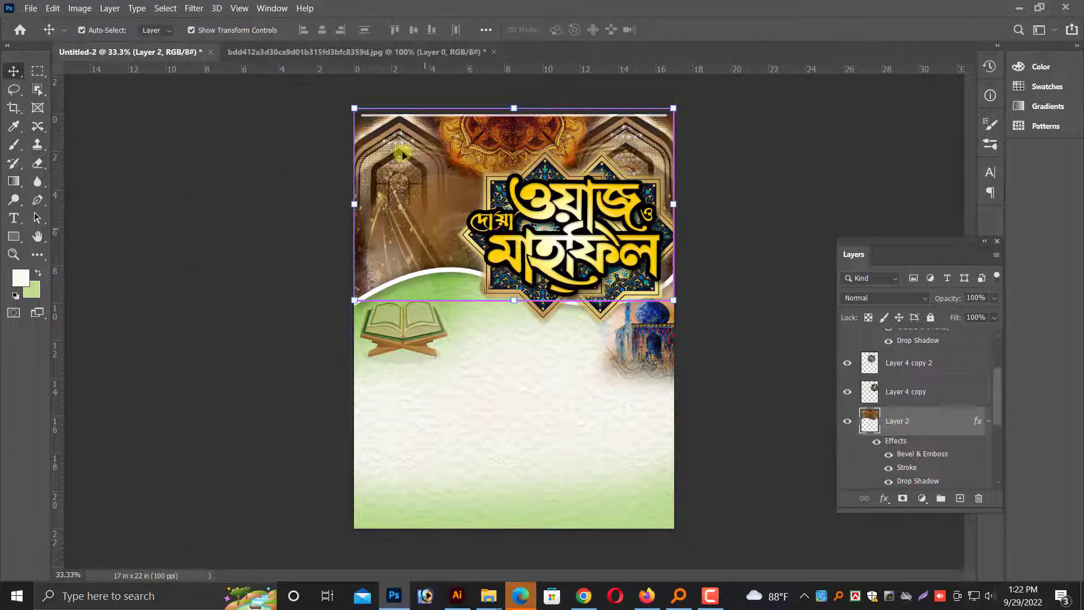
{"action": "key", "text": "ctrl+plus"}
{"action": "right_click", "coordinate": [390, 212]}
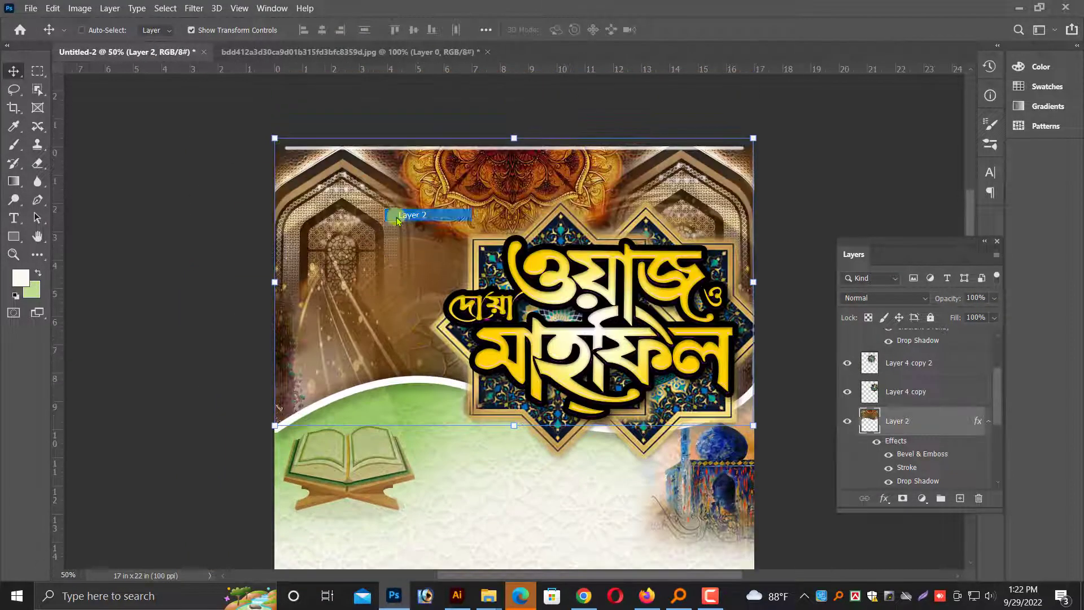
{"action": "left_click", "coordinate": [412, 215]}
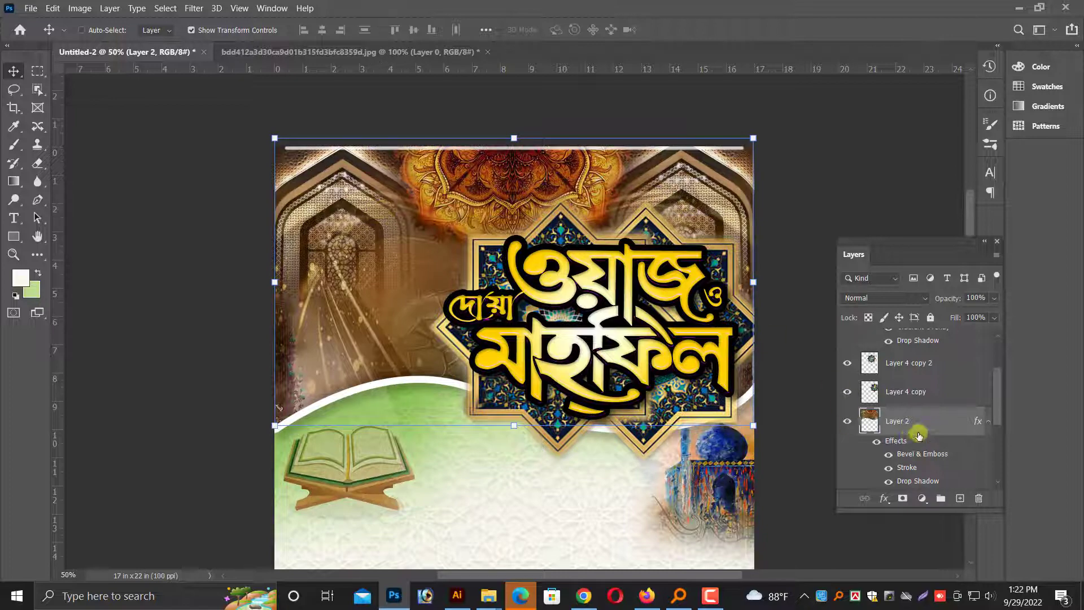
{"action": "right_click", "coordinate": [919, 435]}
{"action": "left_click", "coordinate": [759, 12]}
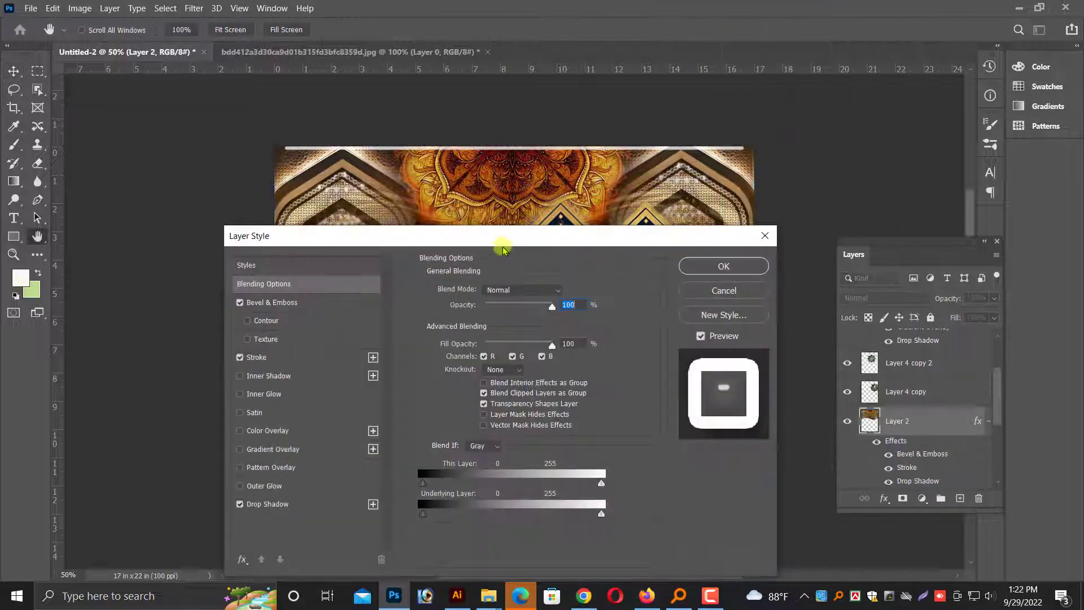
{"action": "left_click_drag", "start_coordinate": [524, 221], "coordinate": [712, 199]}
{"action": "left_click", "coordinate": [282, 301]}
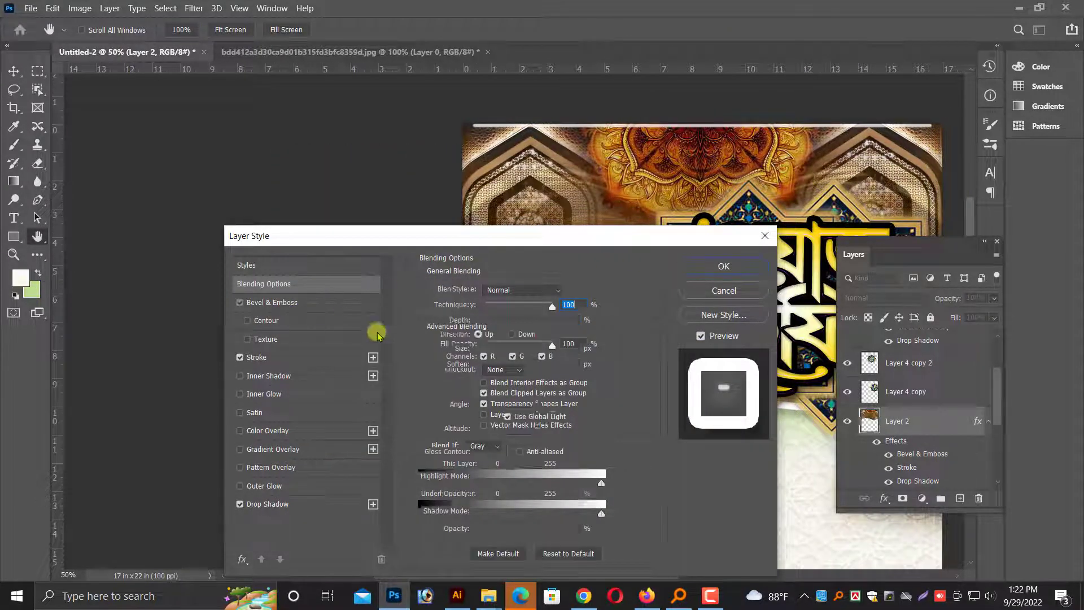
{"action": "left_click_drag", "start_coordinate": [592, 242], "coordinate": [329, 223]}
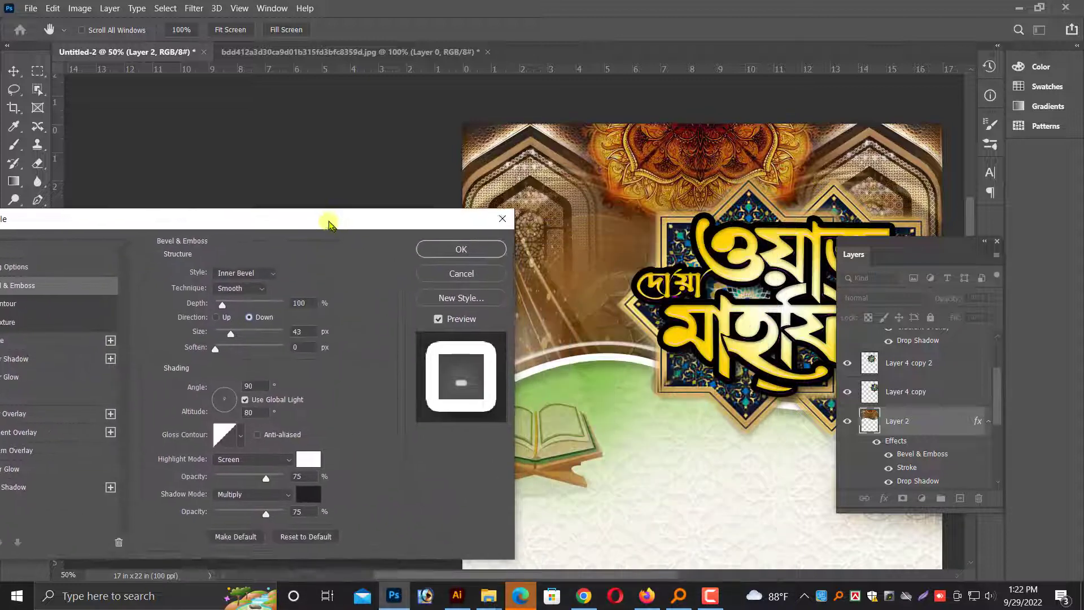
Step: Try a 51 px bevel size with the Chisel Hard technique on the arch header
{"action": "left_click_drag", "start_coordinate": [223, 327], "coordinate": [222, 332]}
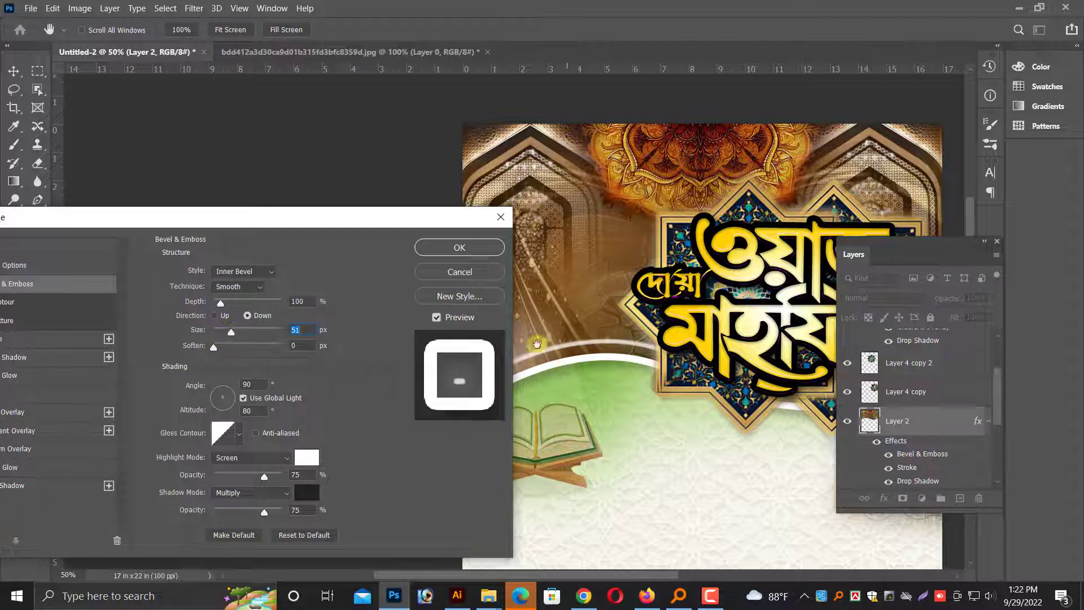
{"action": "left_click", "coordinate": [250, 289]}
{"action": "left_click", "coordinate": [240, 313]}
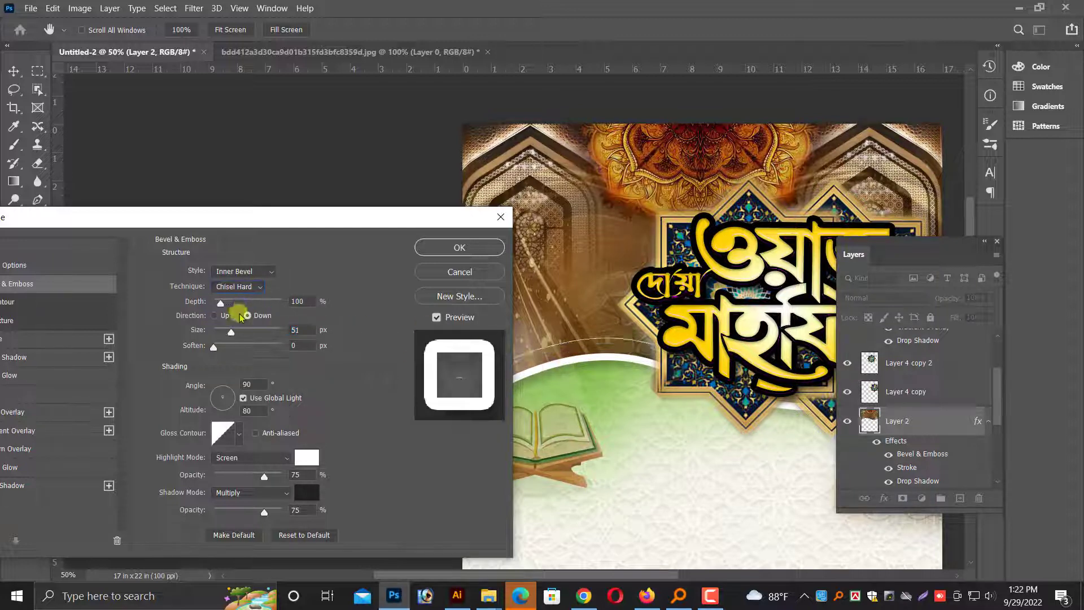
Step: Turn off Bevel & Emboss on the arch header and apply the layer style
{"action": "left_click_drag", "start_coordinate": [241, 226], "coordinate": [378, 191]}
{"action": "left_click", "coordinate": [126, 256]}
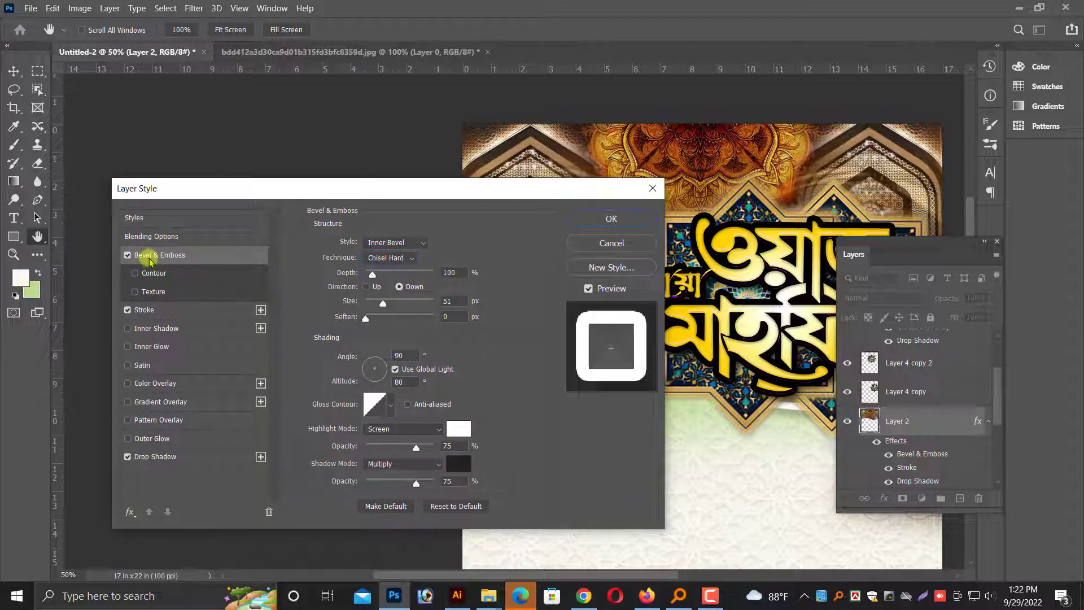
{"action": "left_click", "coordinate": [127, 256]}
{"action": "key", "text": "Return"}
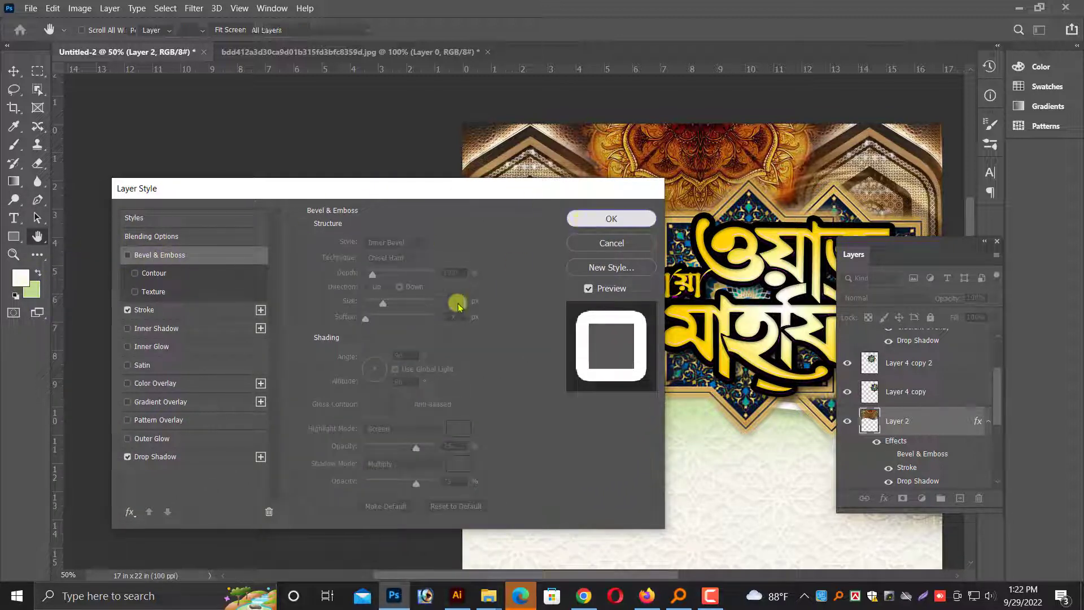
Step: Duplicate the arch header slightly lower and stack the copy directly above the green Layer 0 background
{"action": "scroll", "coordinate": [456, 316], "scroll_direction": "down", "scroll_amount": 1}
{"action": "key", "text": "ctrl+plus"}
{"action": "key", "text": "ctrl+plus"}
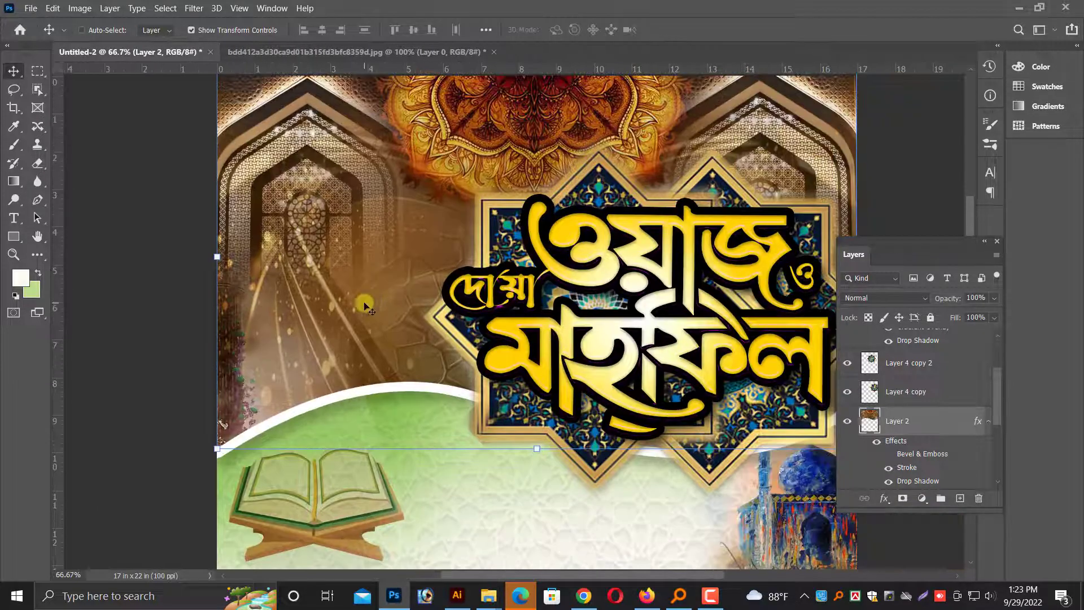
{"action": "left_click_drag", "start_coordinate": [371, 344], "coordinate": [371, 343]}
{"action": "key", "text": "ctrl+shift+["}
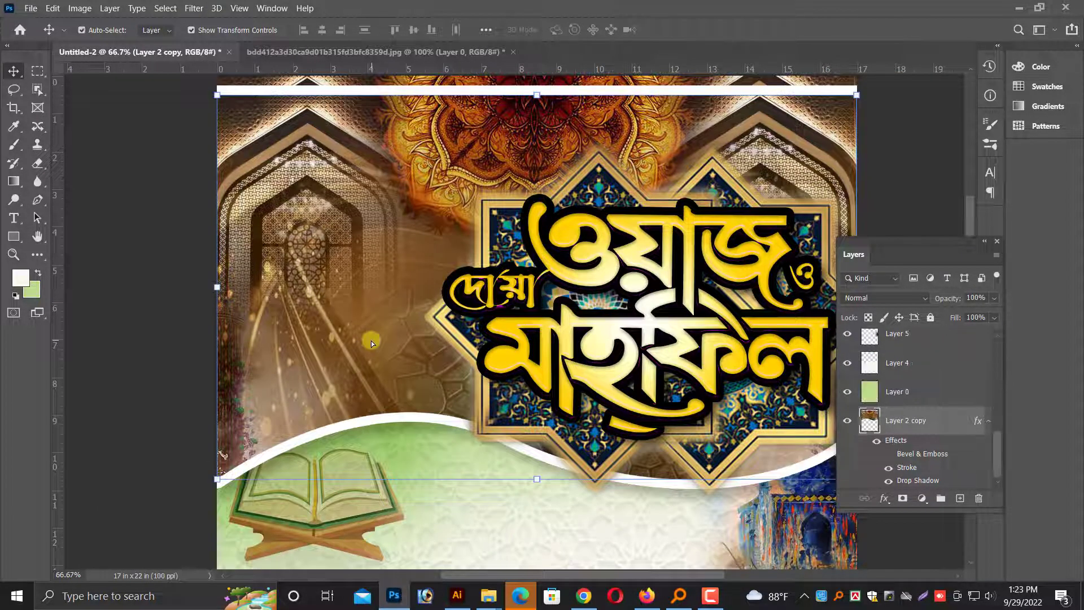
{"action": "key", "text": "ctrl+]"}
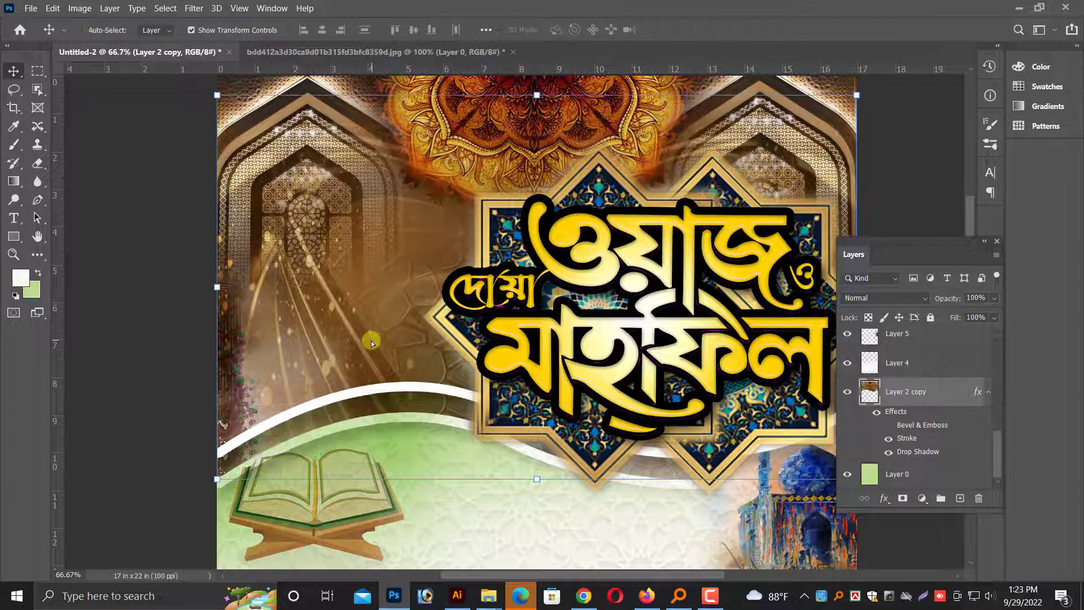
Step: Clear the layer style from the arch header copy and nudge it further down below the original's white curve
{"action": "key", "text": "shift+Up"}
{"action": "key", "text": "shift+Down"}
{"action": "key", "text": "shift+Down"}
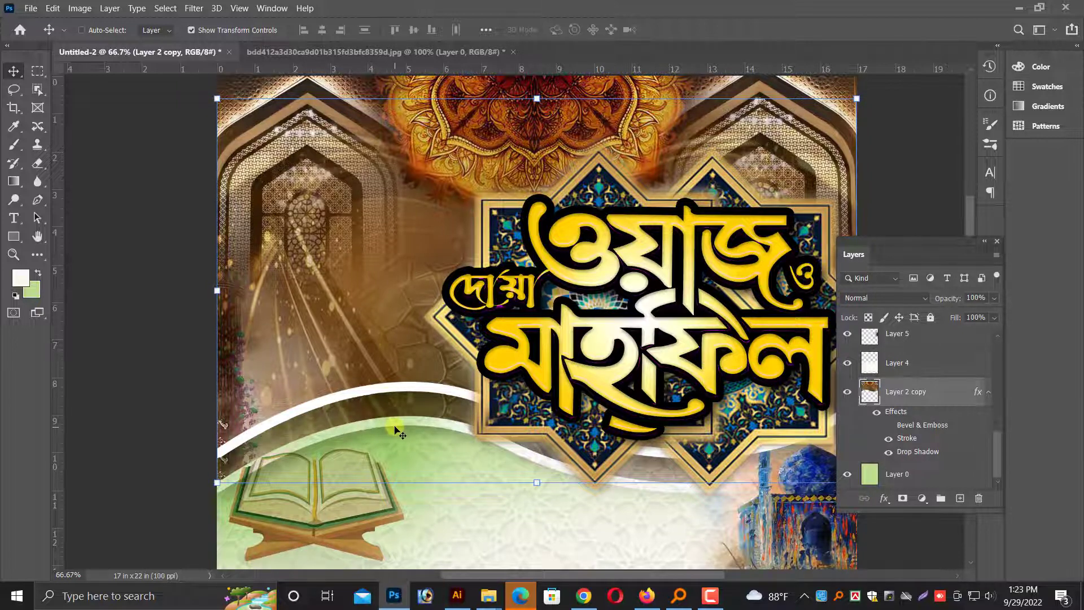
{"action": "key", "text": "shift+Down"}
{"action": "right_click", "coordinate": [918, 403]}
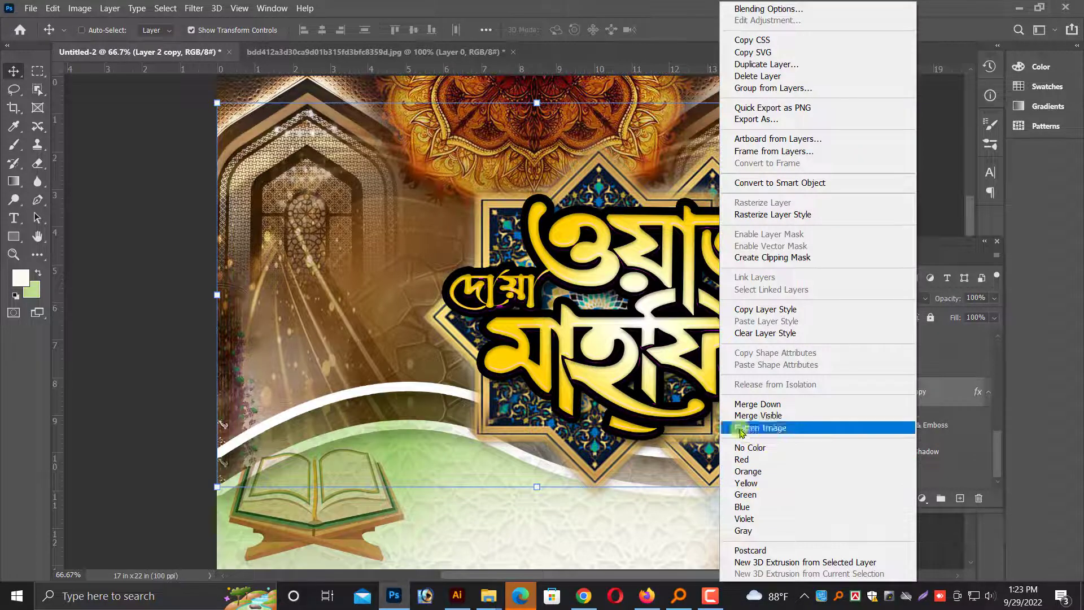
{"action": "left_click", "coordinate": [747, 336]}
{"action": "scroll", "coordinate": [673, 421], "scroll_direction": "down", "scroll_amount": 1}
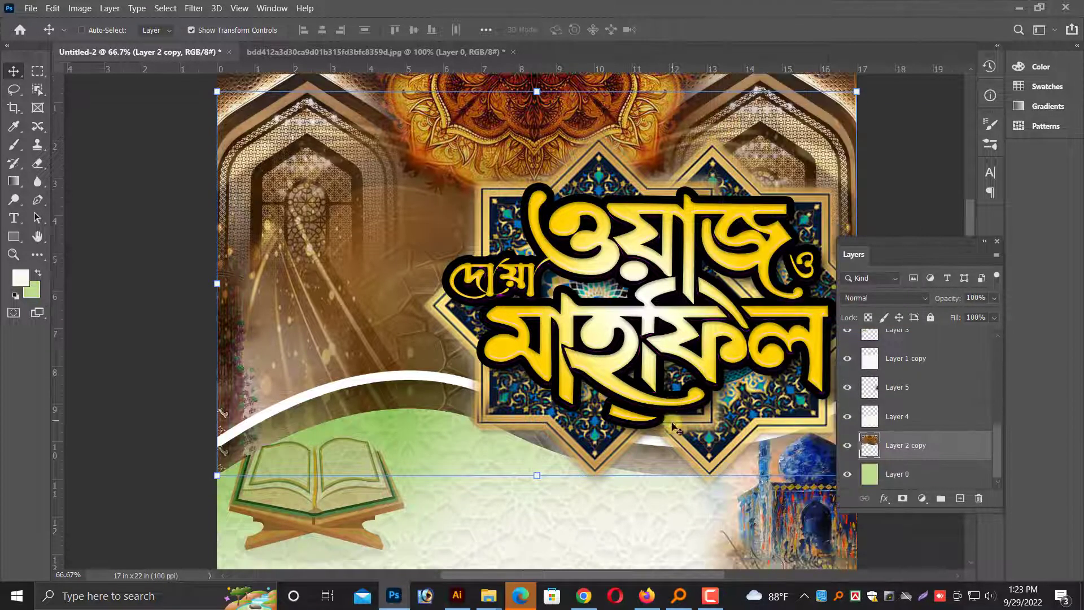
{"action": "key", "text": "shift+Down"}
{"action": "key", "text": "shift+Down"}
{"action": "key", "text": "shift+Down"}
{"action": "key", "text": "shift+Down"}
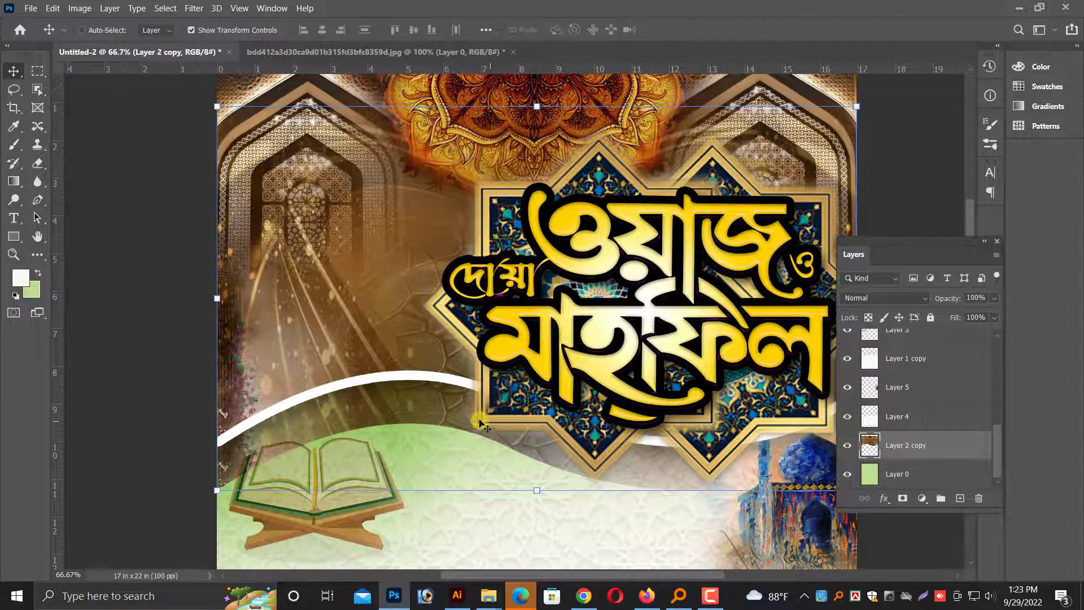
Step: Soften the lower edge of the arch header copy with a 400 px soft Eraser, from the book across to the mosque
{"action": "scroll", "coordinate": [70, 296], "scroll_direction": "down", "scroll_amount": 2}
{"action": "left_click", "coordinate": [29, 171]}
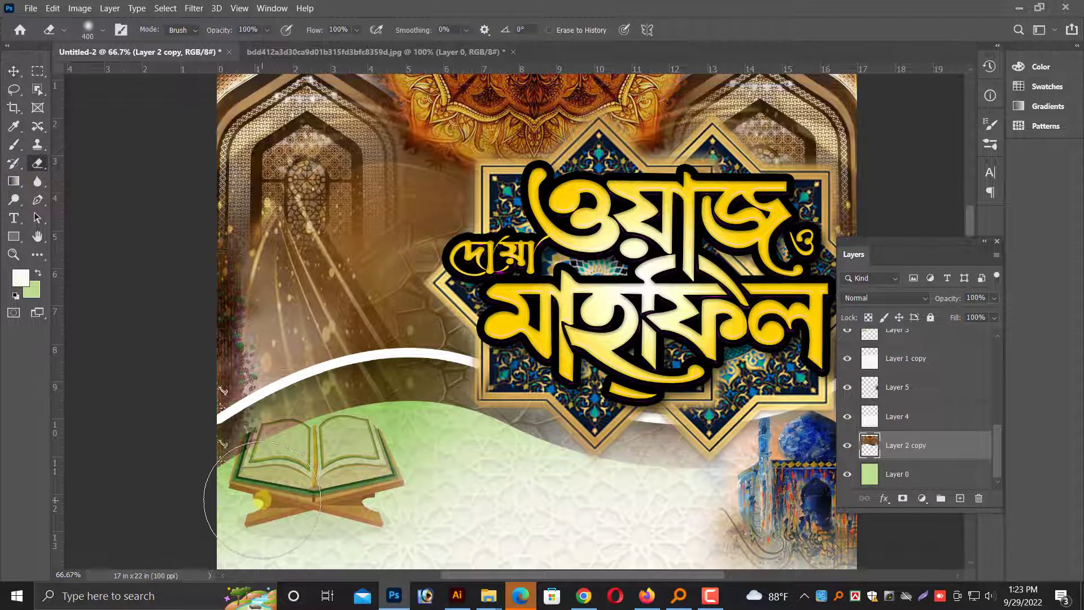
{"action": "mouse_move", "coordinate": [381, 467]}
{"action": "left_mouse_down"}
{"action": "mouse_move", "coordinate": [341, 477]}
{"action": "mouse_move", "coordinate": [367, 462]}
{"action": "left_mouse_up"}
{"action": "left_click_drag", "start_coordinate": [470, 470], "coordinate": [453, 468]}
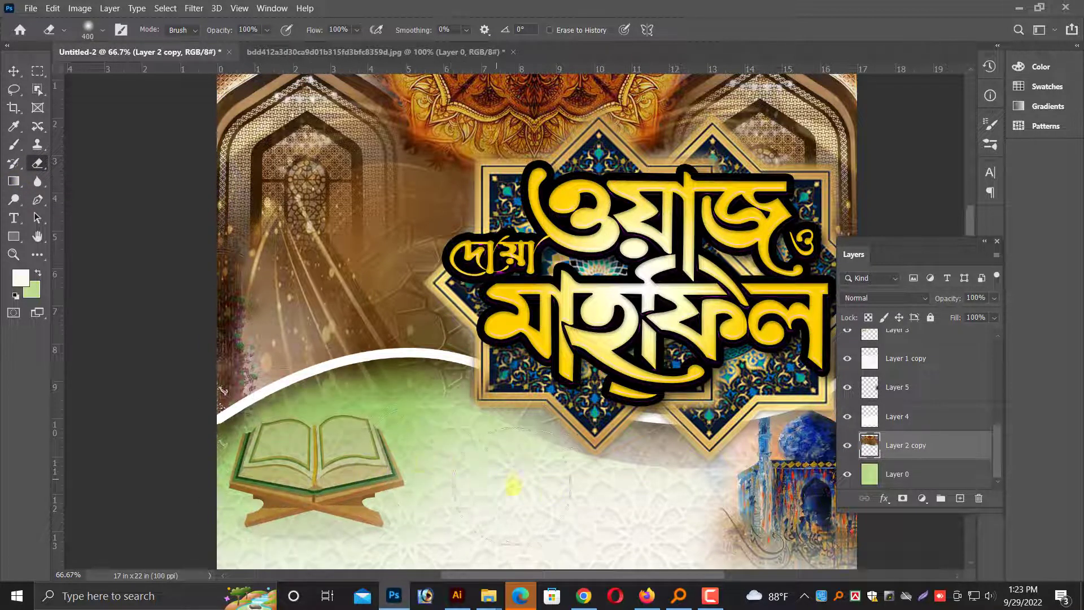
{"action": "mouse_move", "coordinate": [513, 486]}
{"action": "left_mouse_down"}
{"action": "mouse_move", "coordinate": [594, 509]}
{"action": "mouse_move", "coordinate": [735, 518]}
{"action": "left_mouse_up"}
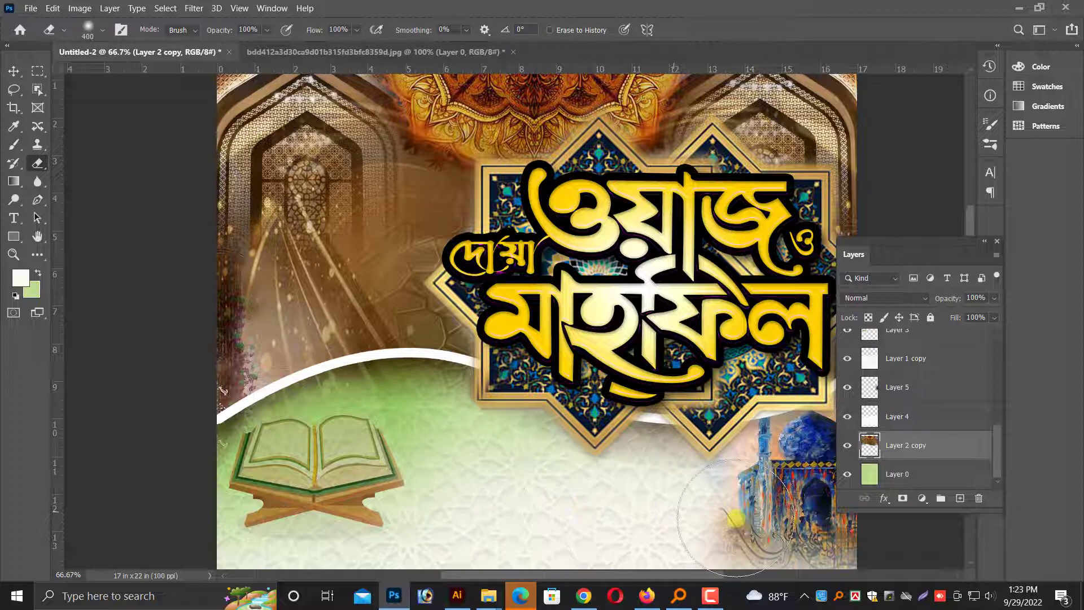
Step: Nudge the faded arch header copy slightly down under the white curve
{"action": "left_click", "coordinate": [17, 66]}
{"action": "key", "text": "shift+Down"}
{"action": "key", "text": "shift+Down"}
{"action": "key", "text": "shift+Down"}
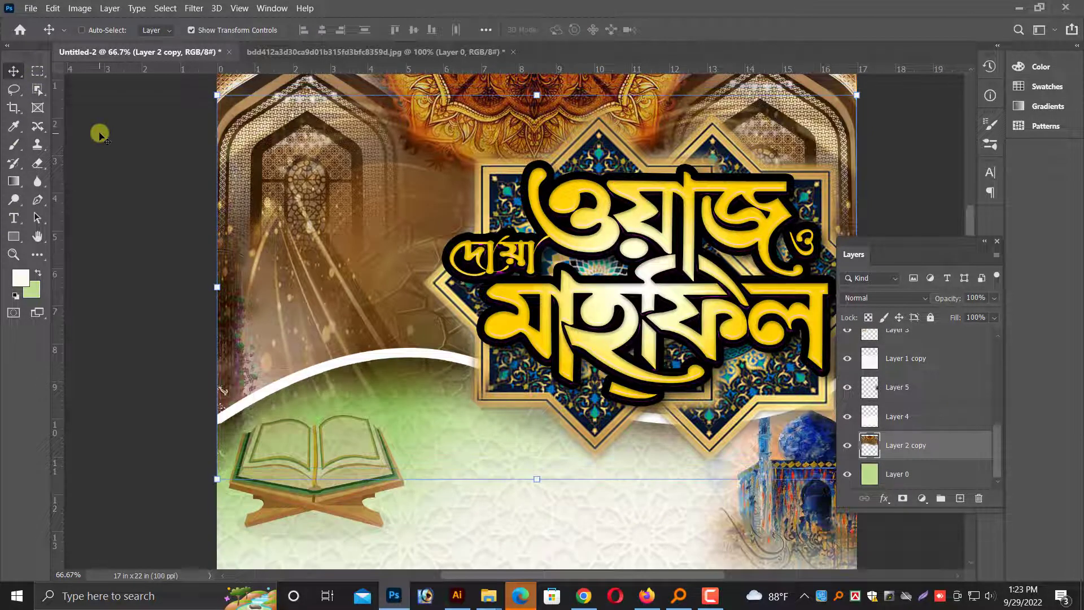
{"action": "key", "text": "ctrl+minus"}
{"action": "left_click", "coordinate": [398, 446], "text": "ctrl"}
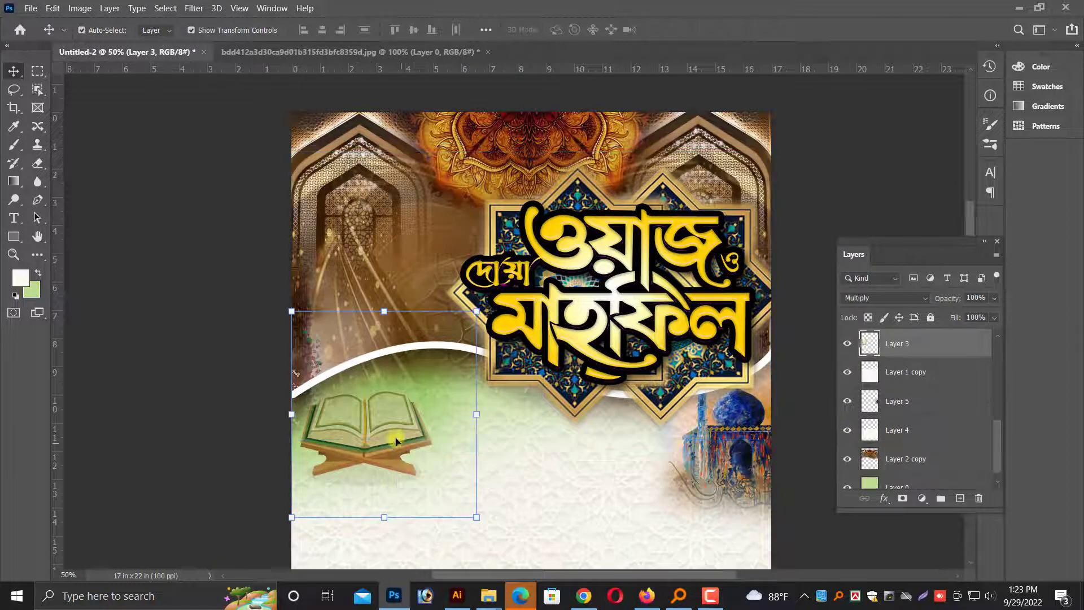
{"action": "key", "text": "ctrl+minus"}
{"action": "left_click", "coordinate": [414, 297], "text": "ctrl"}
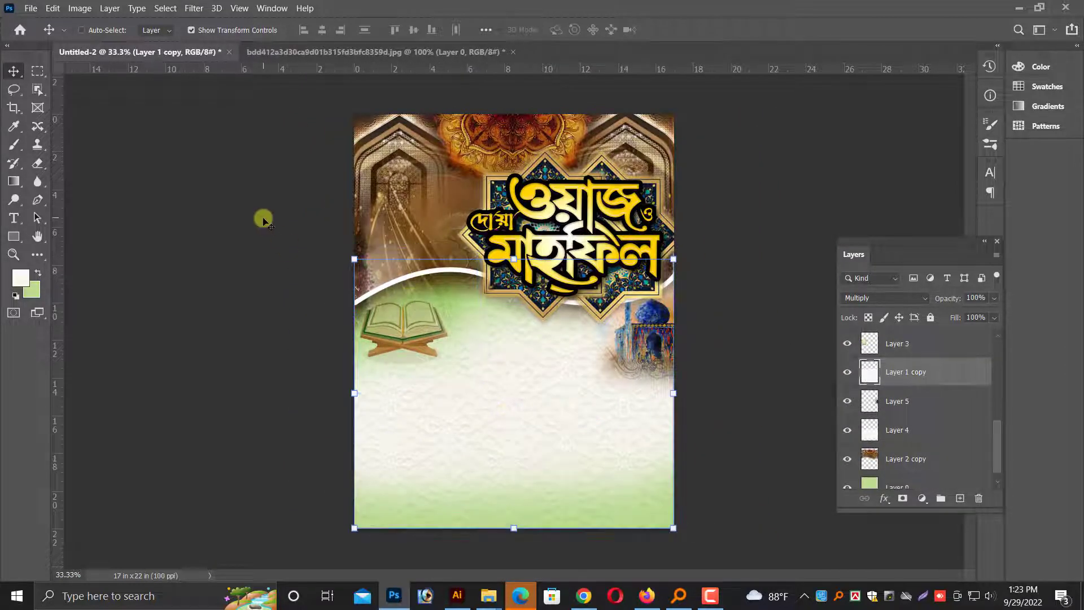
Step: Select the original arch header layer and draw a rectangular selection around the whole poster
{"action": "right_click", "coordinate": [431, 210]}
{"action": "left_click", "coordinate": [438, 178]}
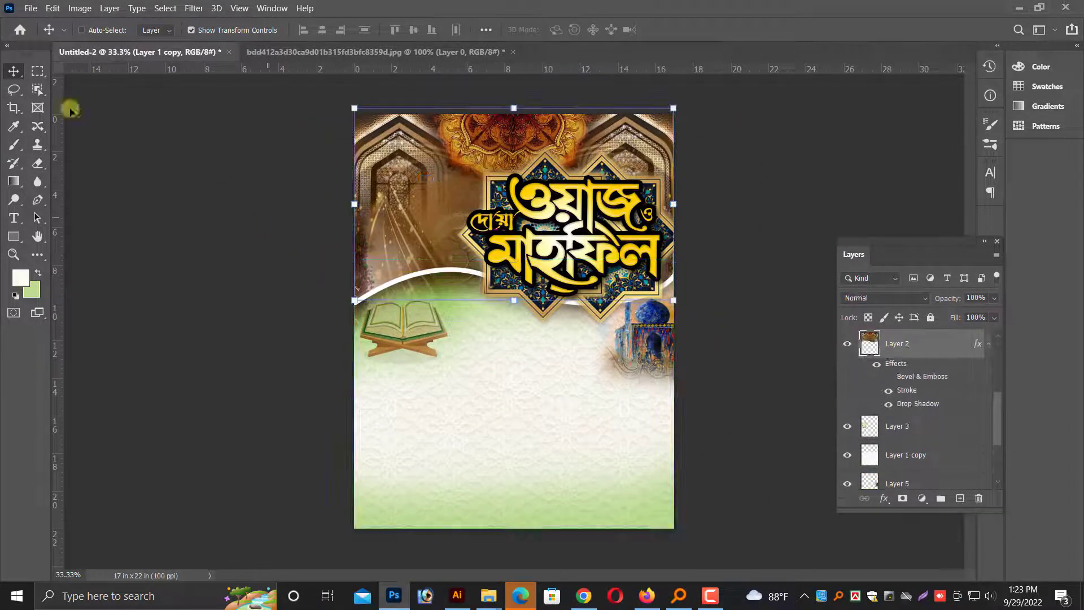
{"action": "left_click_drag", "start_coordinate": [523, 105], "coordinate": [524, 114]}
{"action": "left_click", "coordinate": [38, 70]}
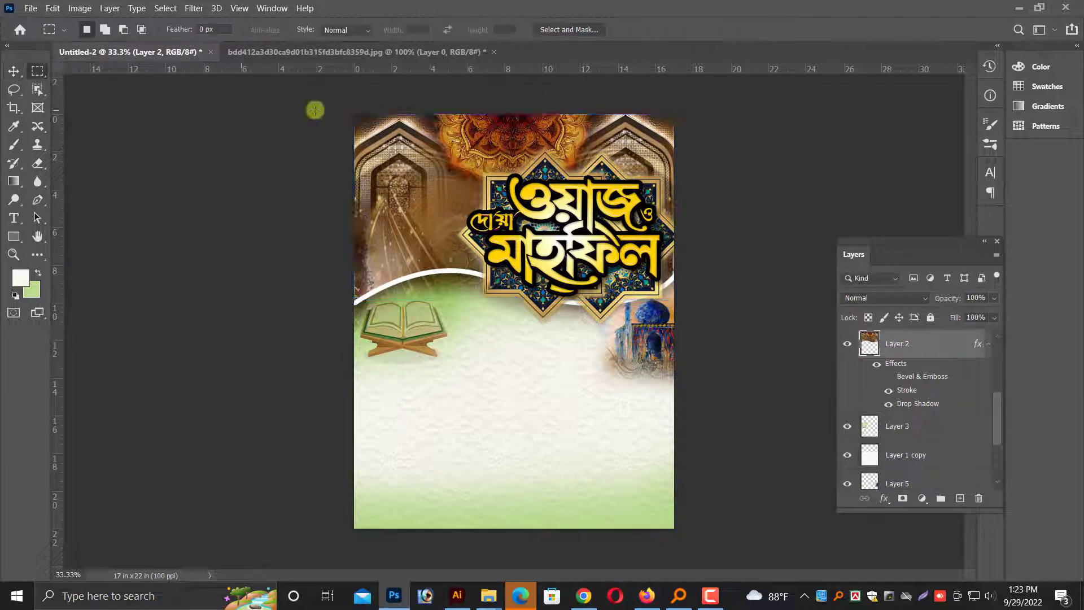
{"action": "left_click_drag", "start_coordinate": [314, 109], "coordinate": [736, 527]}
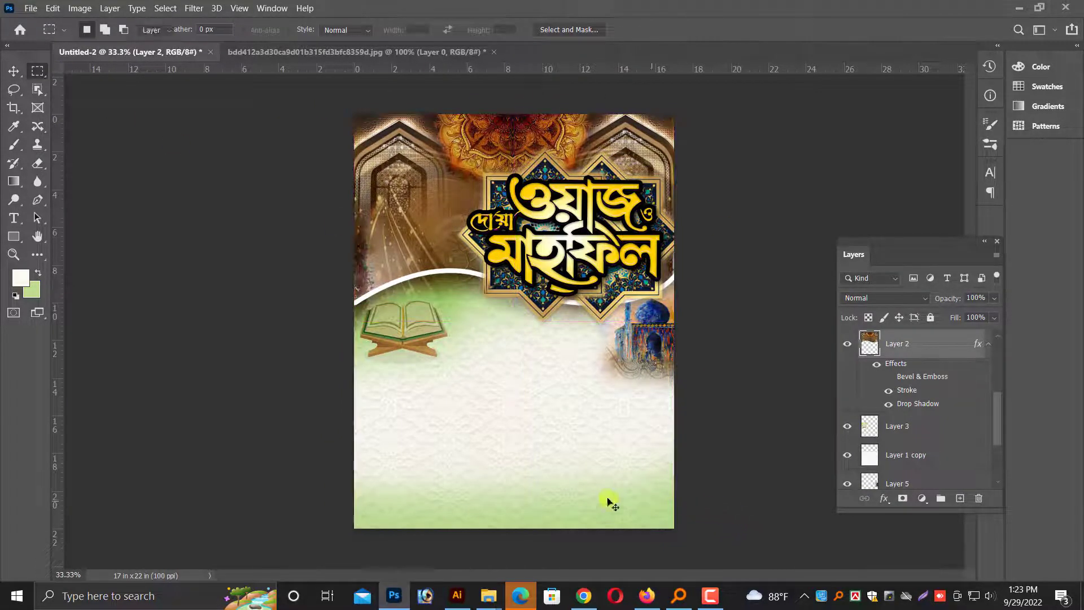
Step: Switch to Illustrator and deselect the white title lettering in mahfil aag.ai
{"action": "left_click", "coordinate": [457, 596]}
{"action": "scroll", "coordinate": [502, 474], "scroll_direction": "up", "scroll_amount": 1}
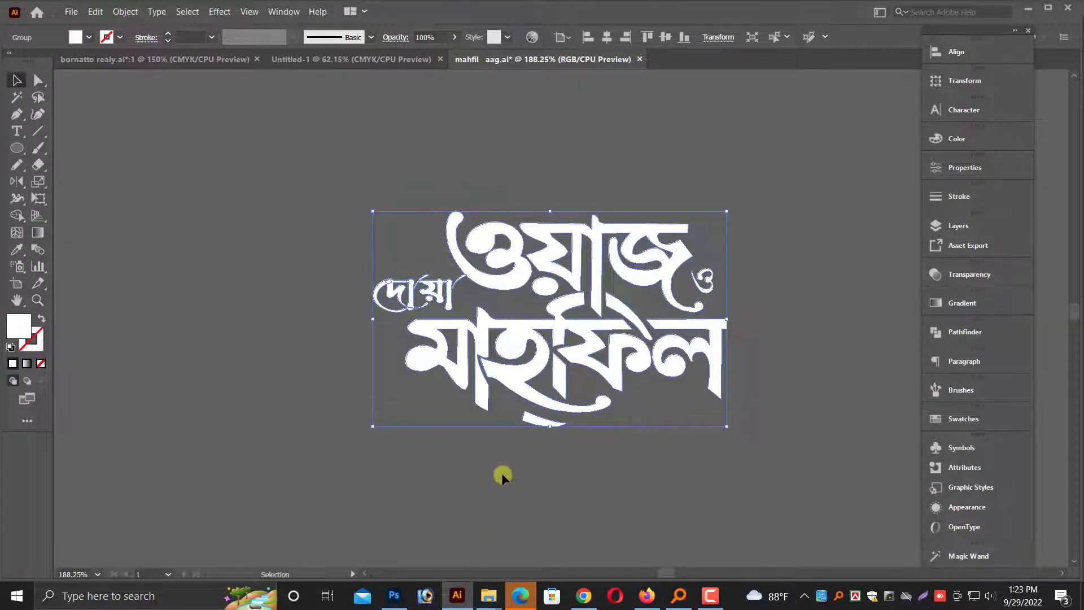
{"action": "key", "text": "ctrl+minus"}
{"action": "key", "text": "ctrl+minus"}
{"action": "key", "text": "ctrl+minus"}
{"action": "left_click", "coordinate": [502, 472]}
Step: Close mahfil aag.ai without saving and paste the copied event text and ornaments over the poster in bakc.tif
{"action": "scroll", "coordinate": [716, 454], "scroll_direction": "up", "scroll_amount": 1}
{"action": "scroll", "coordinate": [787, 514], "scroll_direction": "right", "scroll_amount": 1}
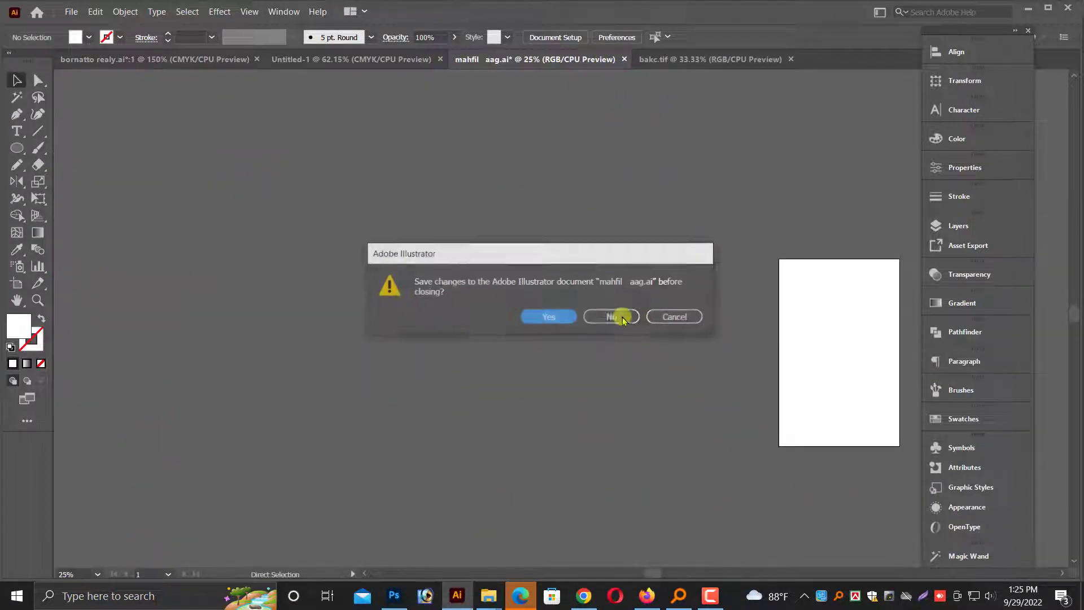
{"action": "left_click", "coordinate": [623, 320]}
{"action": "key", "text": "ctrl+v"}
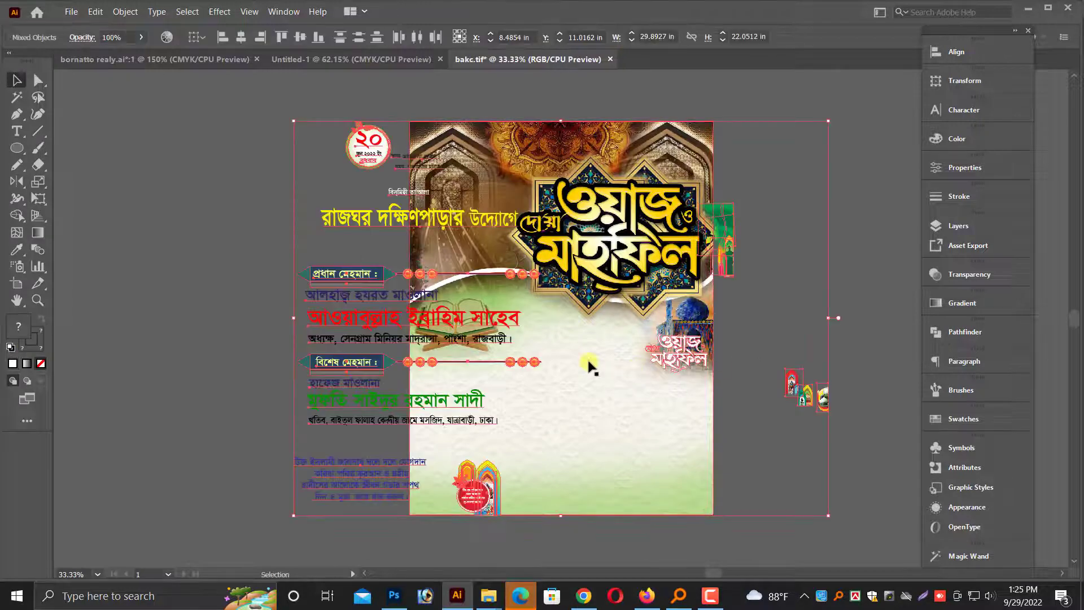
Step: Move the pasted event text and ornaments off the poster, and place the yellow organiser heading across the poster's top
{"action": "left_click_drag", "start_coordinate": [405, 247], "coordinate": [65, 274]}
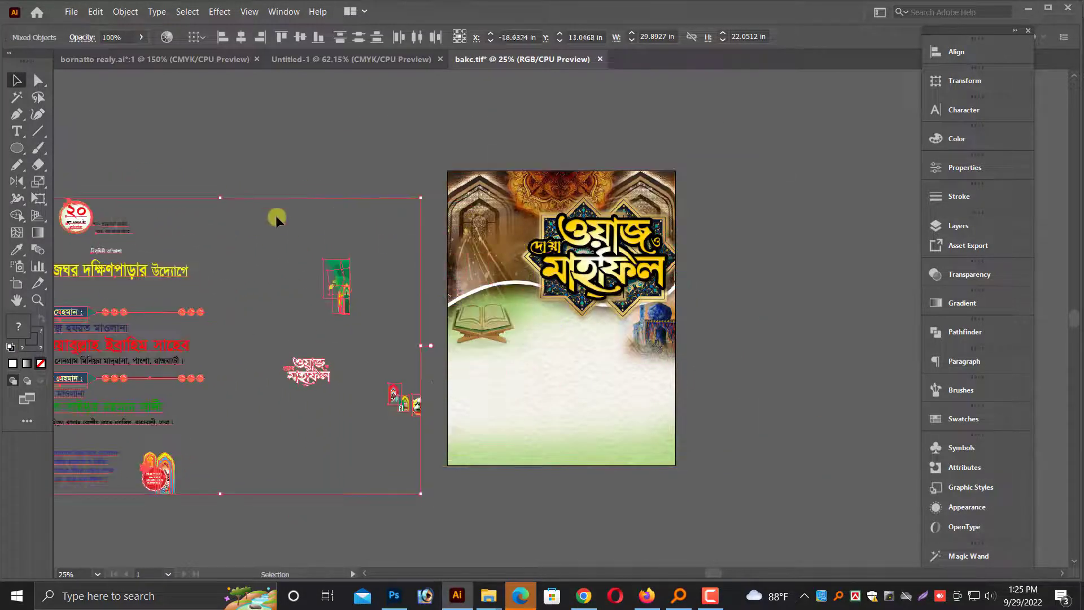
{"action": "left_click", "coordinate": [276, 216]}
{"action": "key", "text": "space"}
{"action": "left_click_drag", "start_coordinate": [317, 179], "coordinate": [399, 202]}
{"action": "left_click_drag", "start_coordinate": [399, 282], "coordinate": [684, 231]}
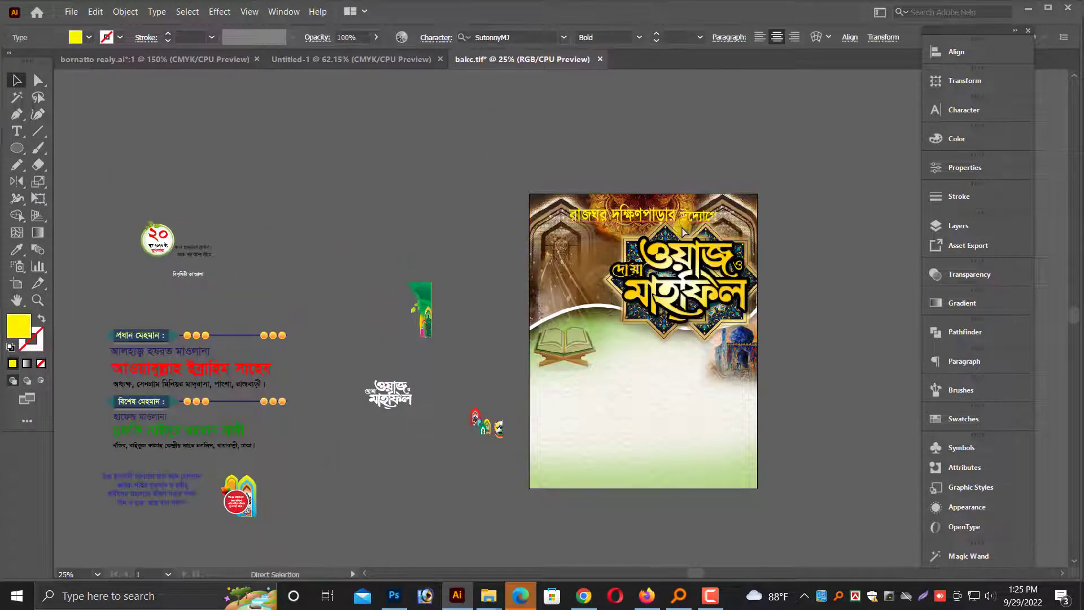
Step: Fill the organiser heading with white and shift it over the arch artwork beside the golden title
{"action": "key", "text": "ctrl+1"}
{"action": "left_click", "coordinate": [957, 138]}
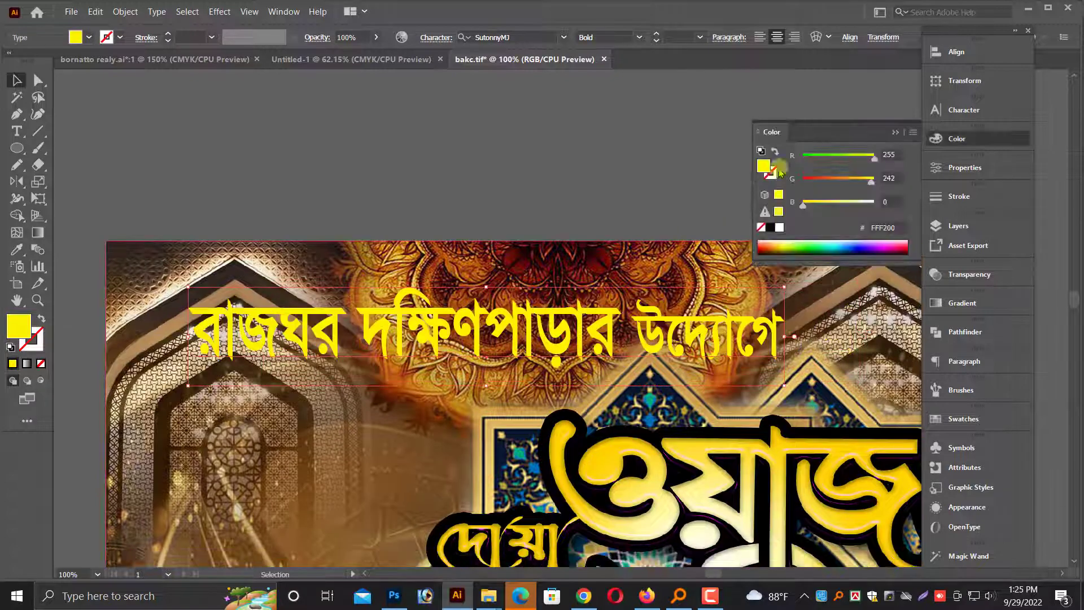
{"action": "left_click", "coordinate": [779, 227]}
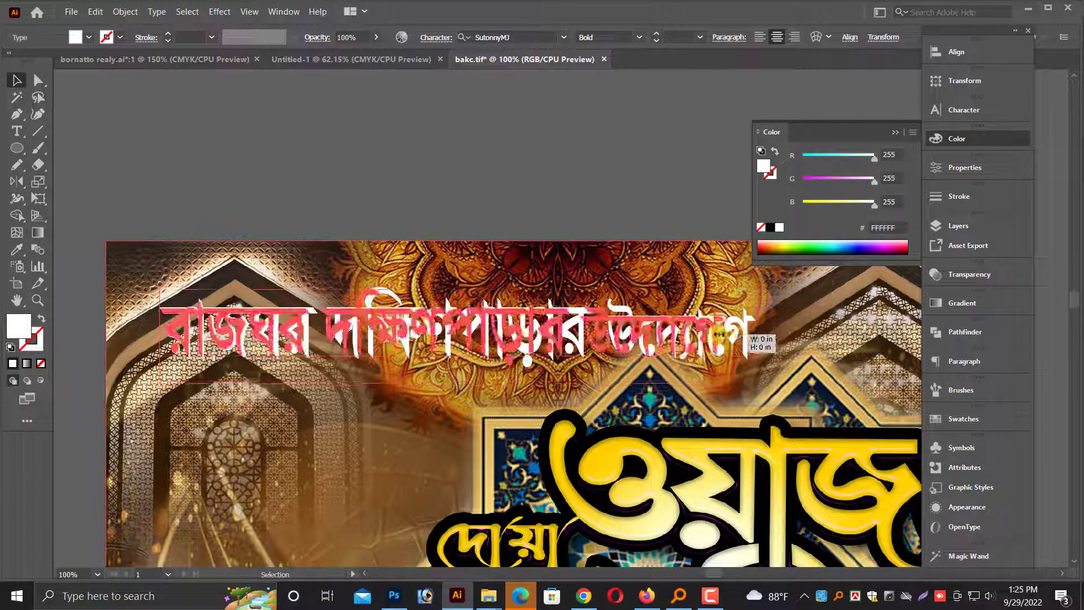
{"action": "scroll", "coordinate": [521, 308], "scroll_direction": "down", "scroll_amount": 2}
{"action": "scroll", "coordinate": [520, 309], "scroll_direction": "down", "scroll_amount": 4}
{"action": "left_click_drag", "start_coordinate": [451, 210], "coordinate": [446, 246]}
Step: Break the white heading into three lines: রাজঘর, দক্ষিণপাড়ার and উদ্যোগে
{"action": "double_click", "coordinate": [299, 235]}
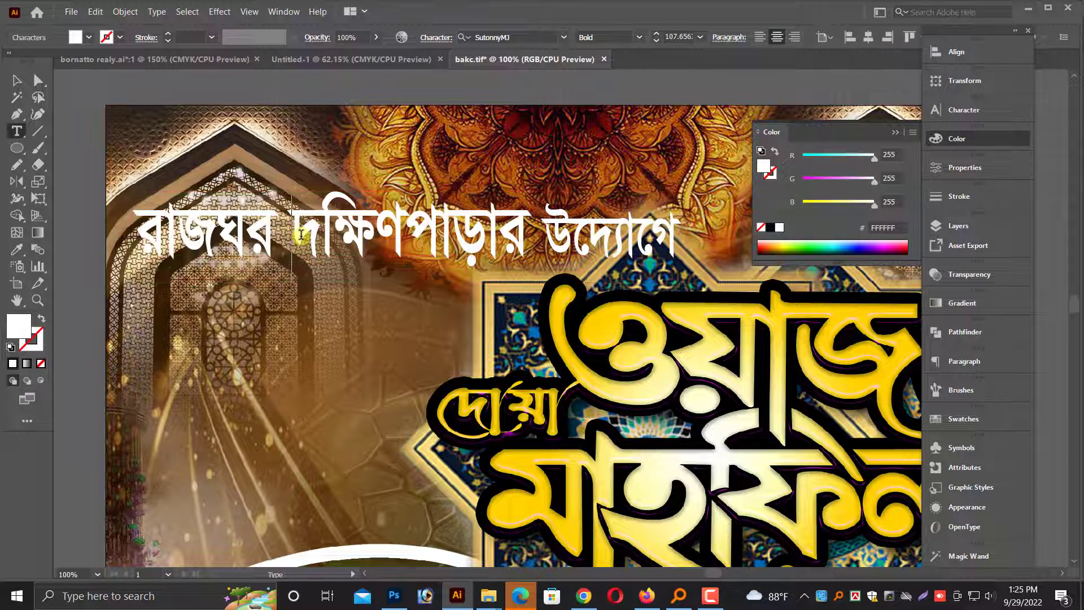
{"action": "key", "text": "Return"}
{"action": "left_click", "coordinate": [465, 286]}
{"action": "key", "text": "Return"}
{"action": "key", "text": "Escape"}
Step: Move the three-line heading over the arch beside the title and increase its leading
{"action": "left_click_drag", "start_coordinate": [420, 289], "coordinate": [310, 330]}
{"action": "key", "text": "alt+Down"}
{"action": "key", "text": "alt+Down"}
{"action": "key", "text": "alt+Down"}
{"action": "key", "text": "alt+Down"}
{"action": "key", "text": "alt+Down"}
{"action": "key", "text": "alt+Down"}
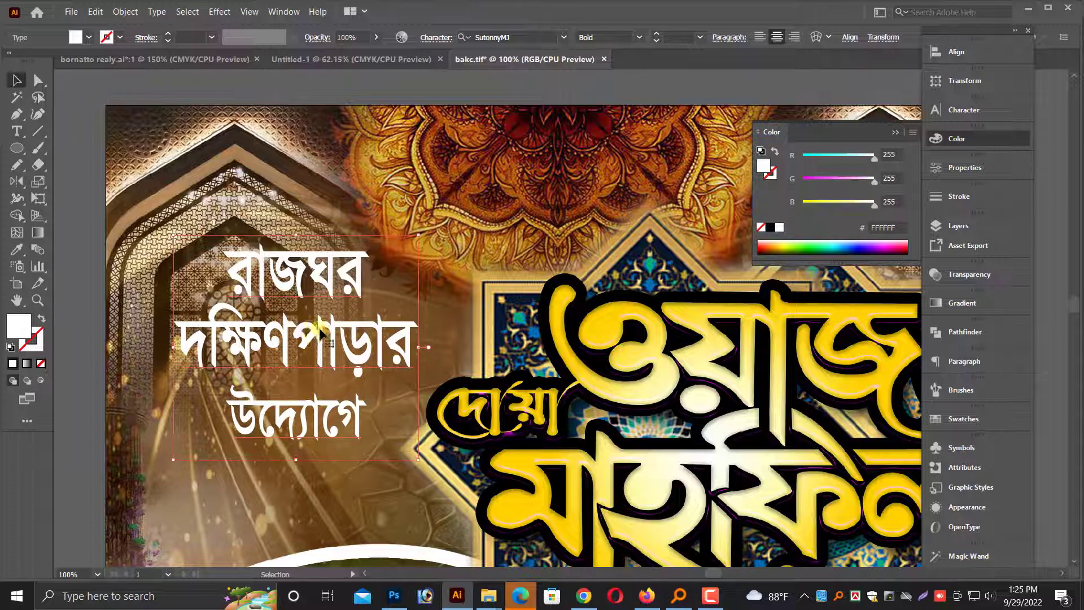
Step: Widen the three-line heading slightly, reposition it within the arch and tighten its leading a little
{"action": "left_click_drag", "start_coordinate": [377, 333], "coordinate": [408, 333]}
{"action": "scroll", "coordinate": [350, 328], "scroll_direction": "down", "scroll_amount": 2}
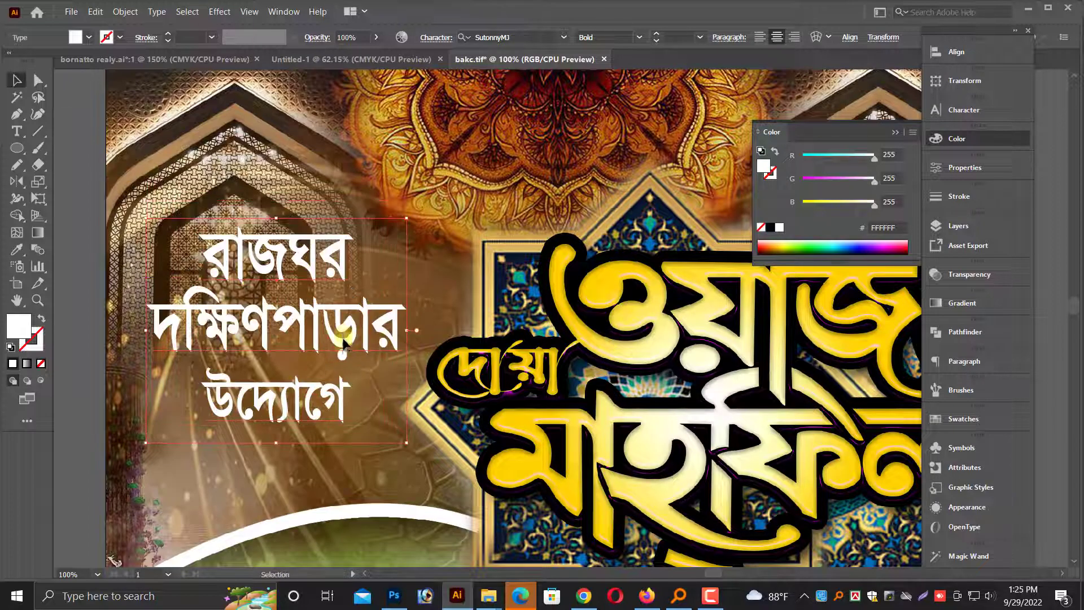
{"action": "left_click_drag", "start_coordinate": [341, 340], "coordinate": [333, 355]}
{"action": "key", "text": "alt+Up"}
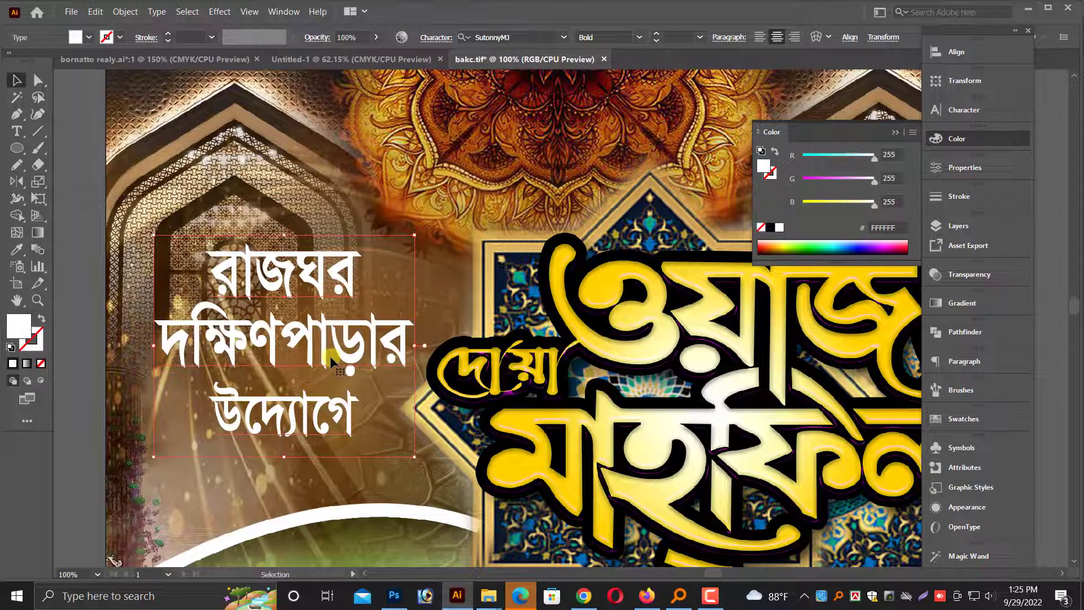
Step: Duplicate the three-line heading onto the empty area outside the poster and slightly reduce the height of the one on the arch
{"action": "key", "text": "ctrl+minus"}
{"action": "key", "text": "ctrl+minus"}
{"action": "left_click_drag", "start_coordinate": [550, 319], "coordinate": [345, 212], "text": "alt"}
{"action": "left_click_drag", "start_coordinate": [496, 197], "coordinate": [754, 358], "text": "ctrl"}
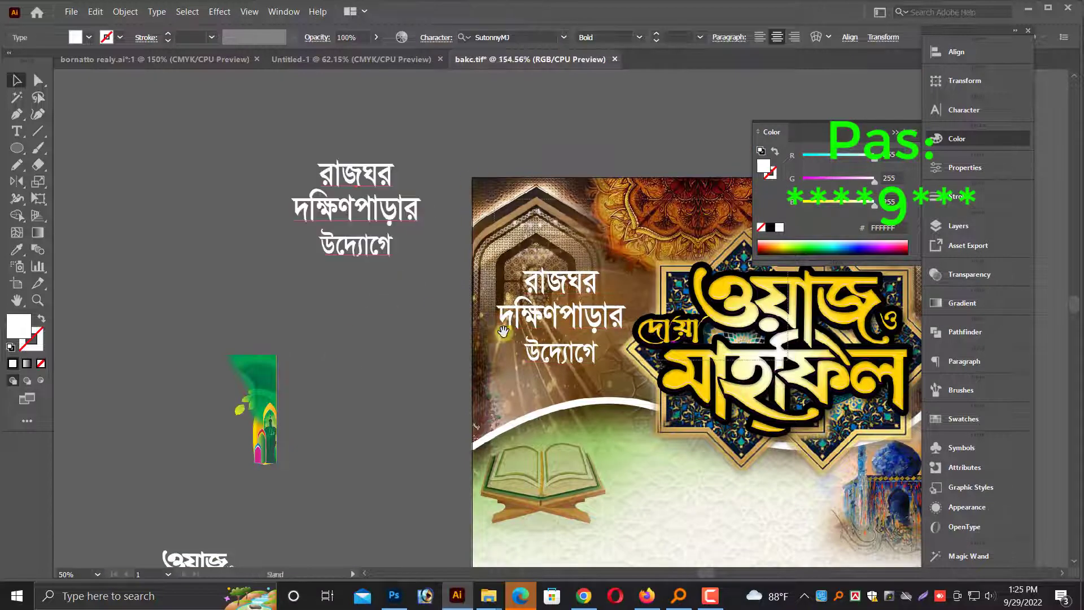
{"action": "left_click", "coordinate": [375, 408]}
{"action": "scroll", "coordinate": [375, 408], "scroll_direction": "down", "scroll_amount": 2}
{"action": "left_click_drag", "start_coordinate": [396, 467], "coordinate": [374, 468]}
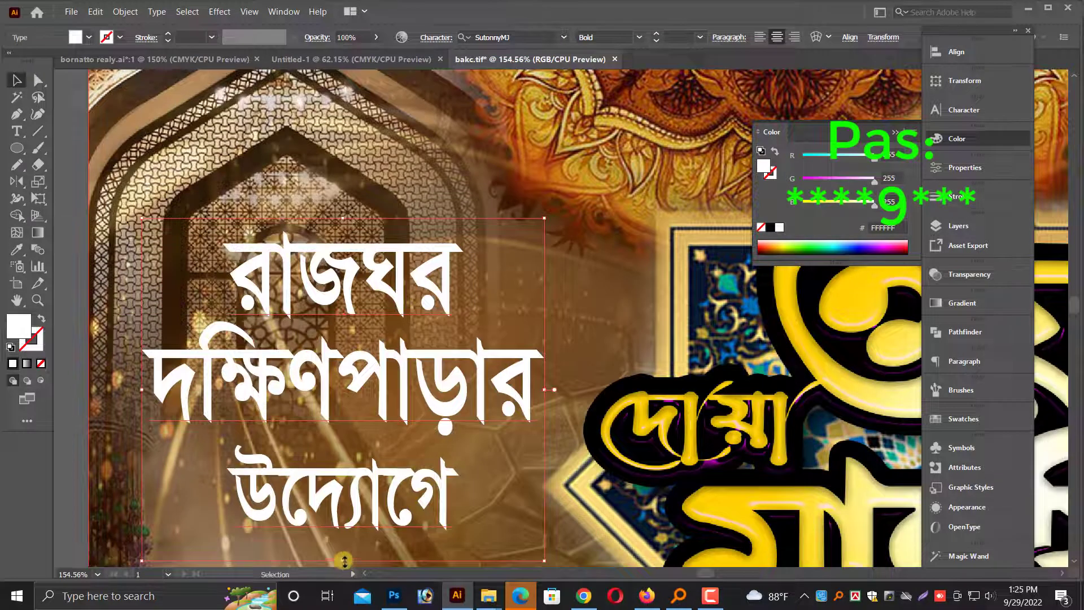
{"action": "left_click_drag", "start_coordinate": [344, 560], "coordinate": [344, 547]}
Step: Set the font of the heading on the arch to Shamim Cholontika ANSI V2
{"action": "left_click", "coordinate": [981, 113]}
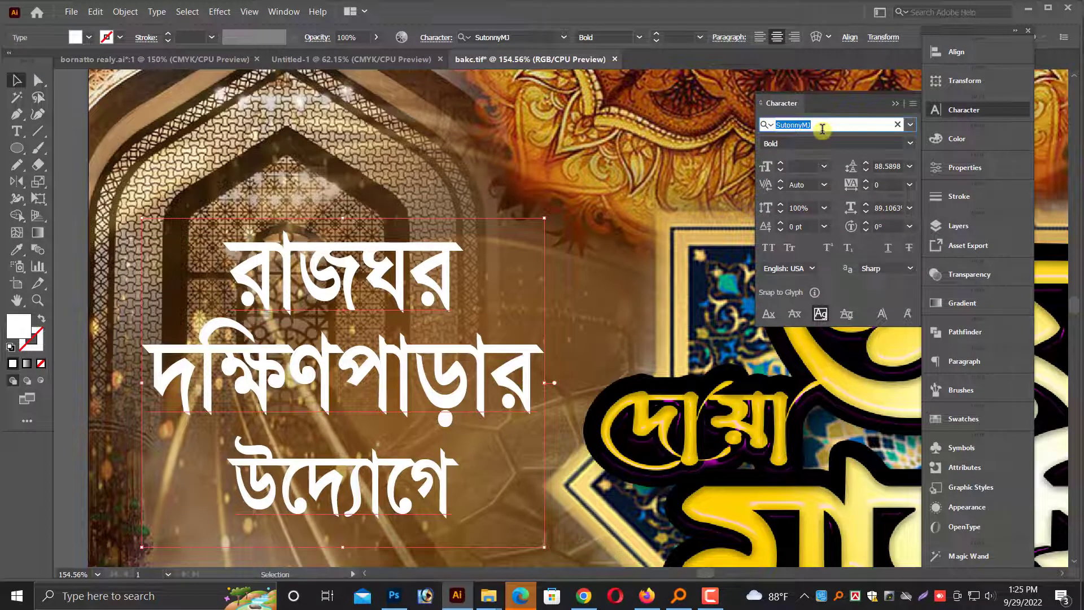
{"action": "type", "text": "sja,"}
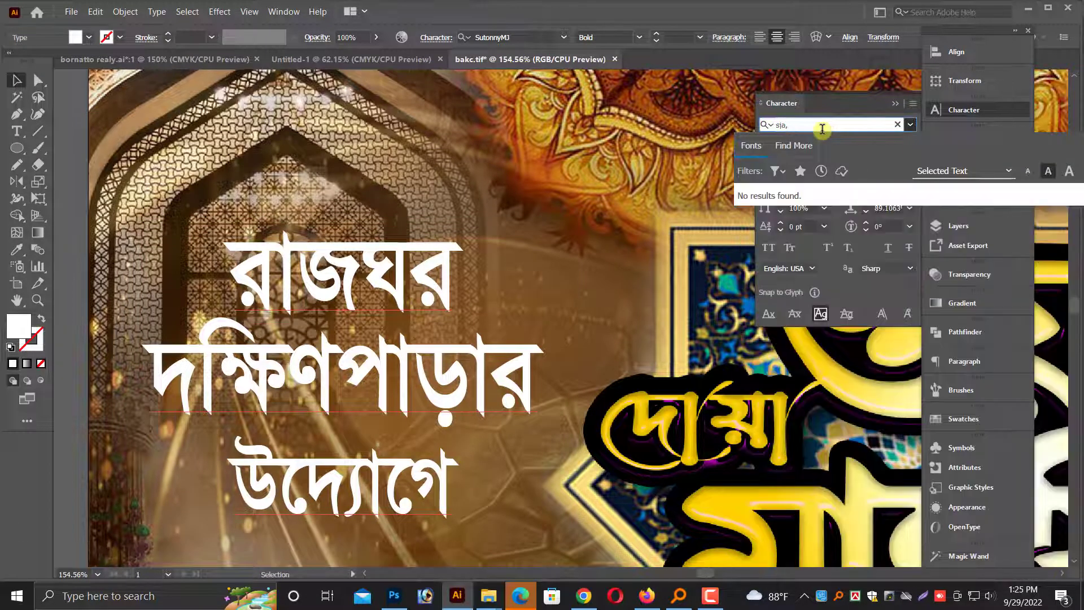
{"action": "type", "text": "shamim"}
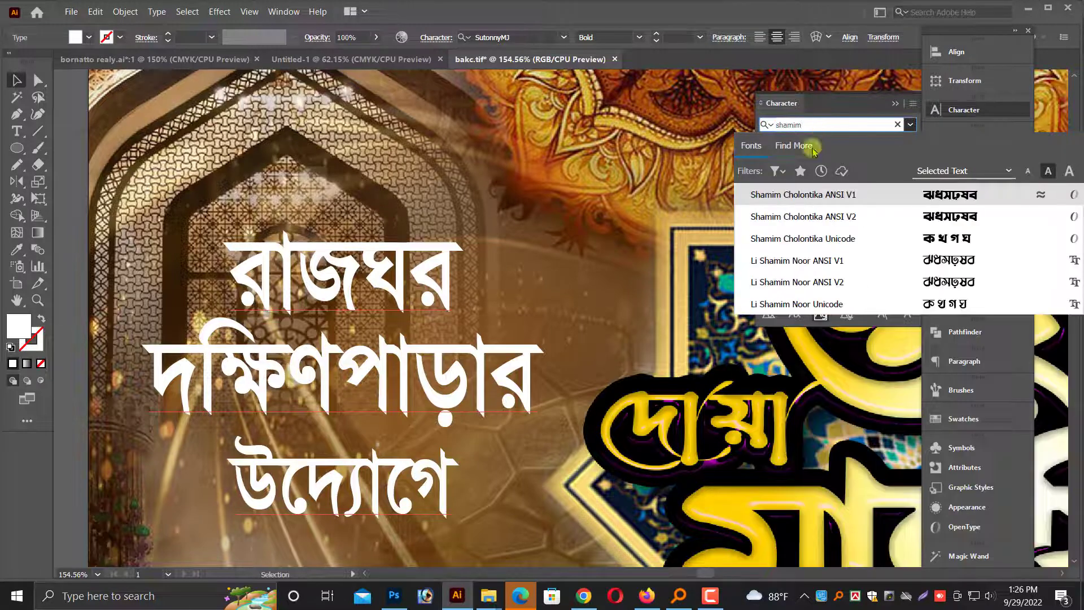
{"action": "left_click", "coordinate": [796, 197]}
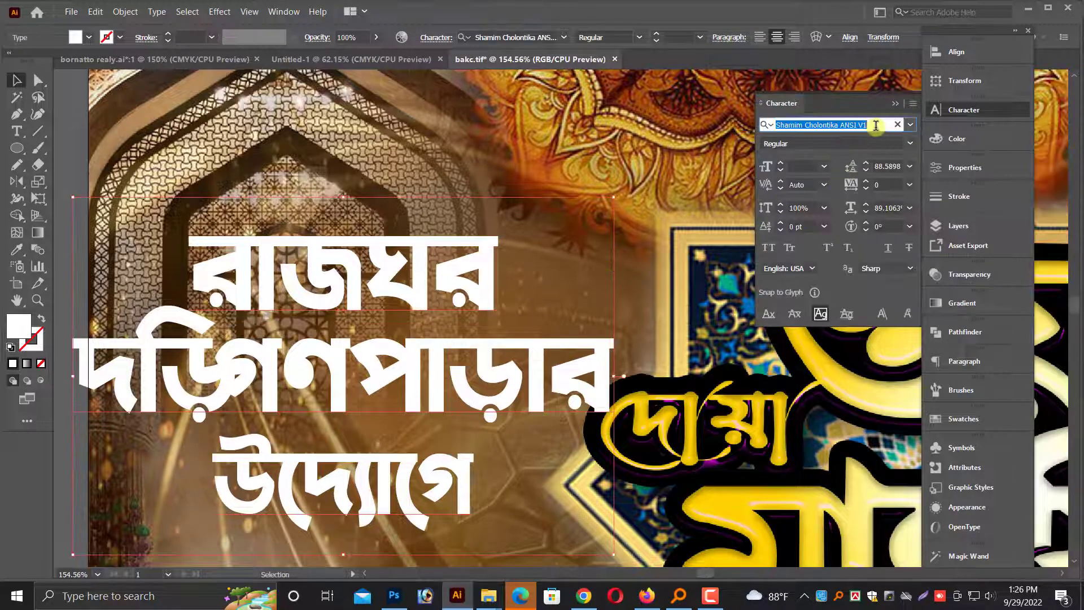
{"action": "key", "text": "Down"}
Step: Fit the heading inside the arch by narrowing it to about 81% horizontal scale, raising the leading to about 92.6 pt and scaling it down
{"action": "left_click_drag", "start_coordinate": [592, 379], "coordinate": [571, 379]}
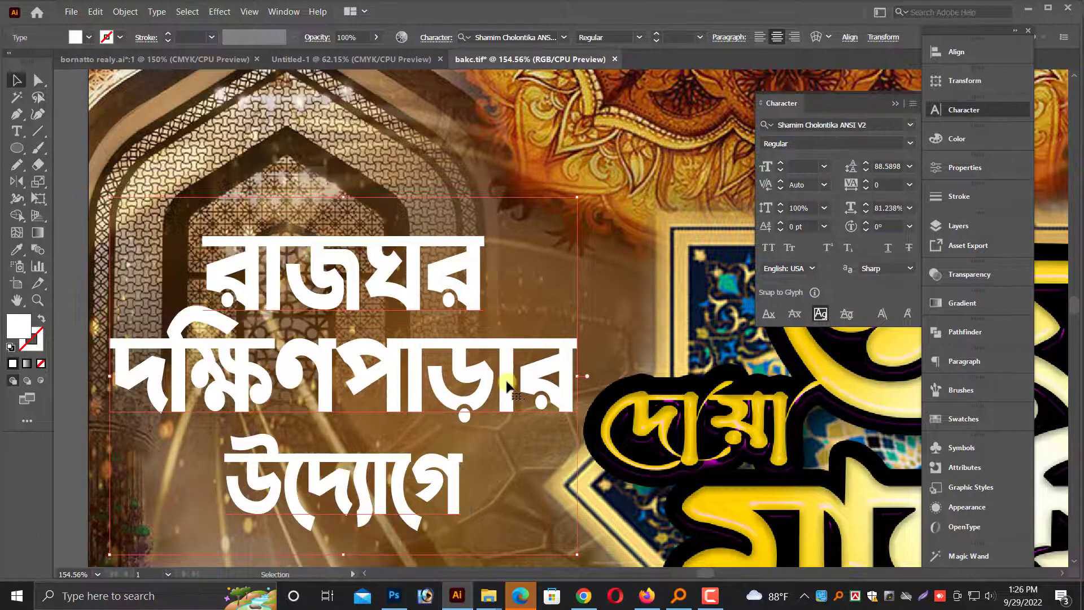
{"action": "key", "text": "alt+Down"}
{"action": "key", "text": "alt+Down"}
{"action": "left_click_drag", "start_coordinate": [474, 381], "coordinate": [482, 367]}
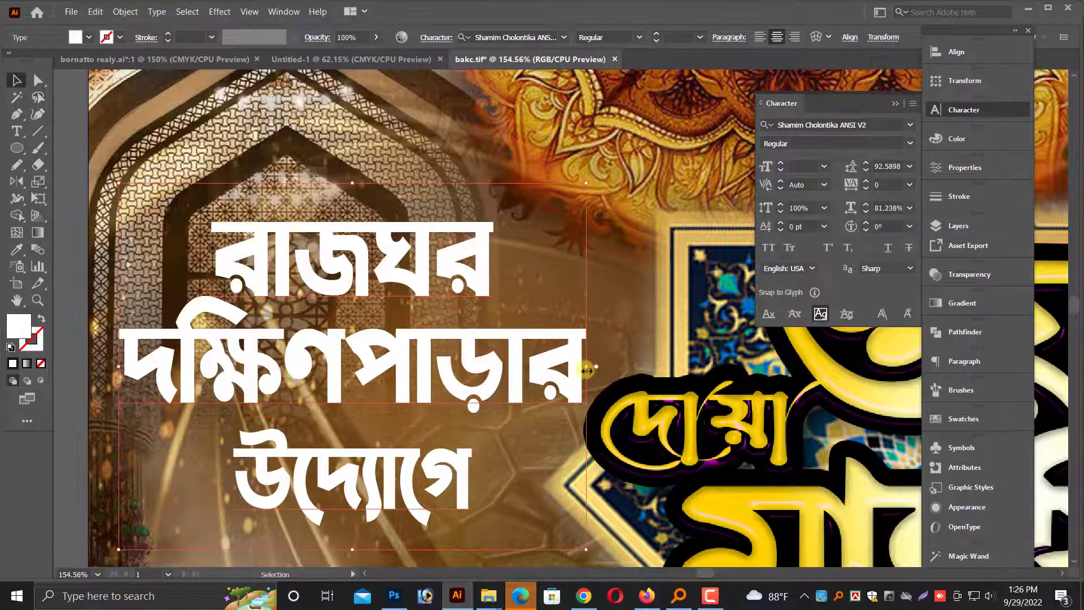
{"action": "left_click_drag", "start_coordinate": [586, 371], "coordinate": [557, 367]}
Step: Increase the leading of the heading's middle line, দক্ষিণপাড়ার, slightly
{"action": "key", "text": "ctrl+minus"}
{"action": "key", "text": "ctrl+minus"}
{"action": "key", "text": "ctrl+minus"}
{"action": "key", "text": "ctrl+minus"}
{"action": "left_click", "coordinate": [393, 392]}
{"action": "left_click_drag", "start_coordinate": [393, 392], "coordinate": [227, 390]}
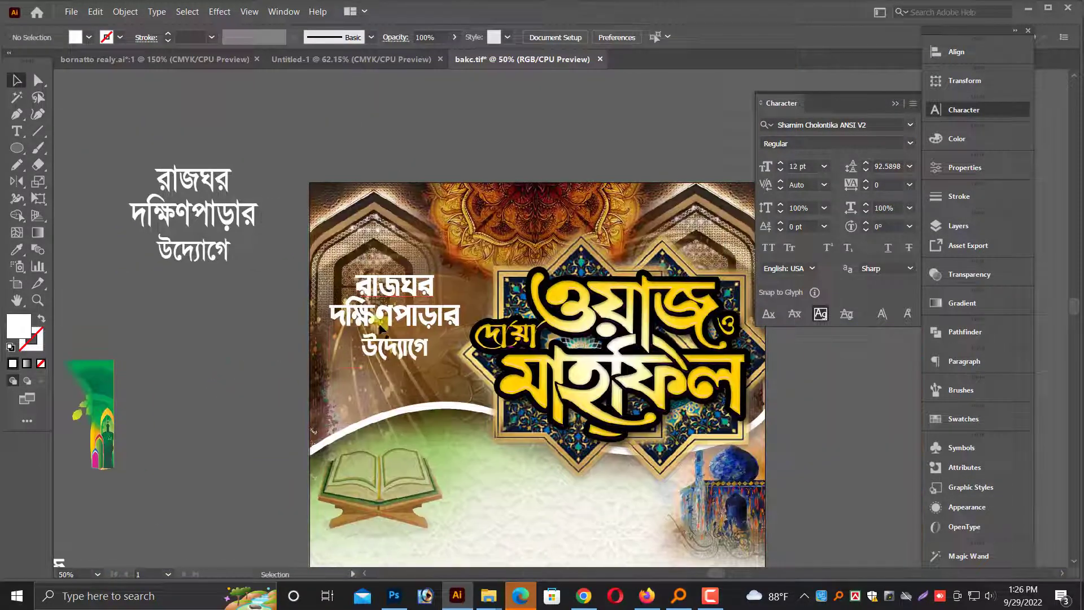
{"action": "left_click", "coordinate": [382, 328]}
{"action": "left_click_drag", "start_coordinate": [384, 299], "coordinate": [565, 392]}
{"action": "left_click_drag", "start_coordinate": [288, 312], "coordinate": [483, 361]}
{"action": "triple_click", "coordinate": [472, 317]}
{"action": "key", "text": "alt+Down"}
{"action": "key", "text": "alt+Down"}
{"action": "key", "text": "Escape"}
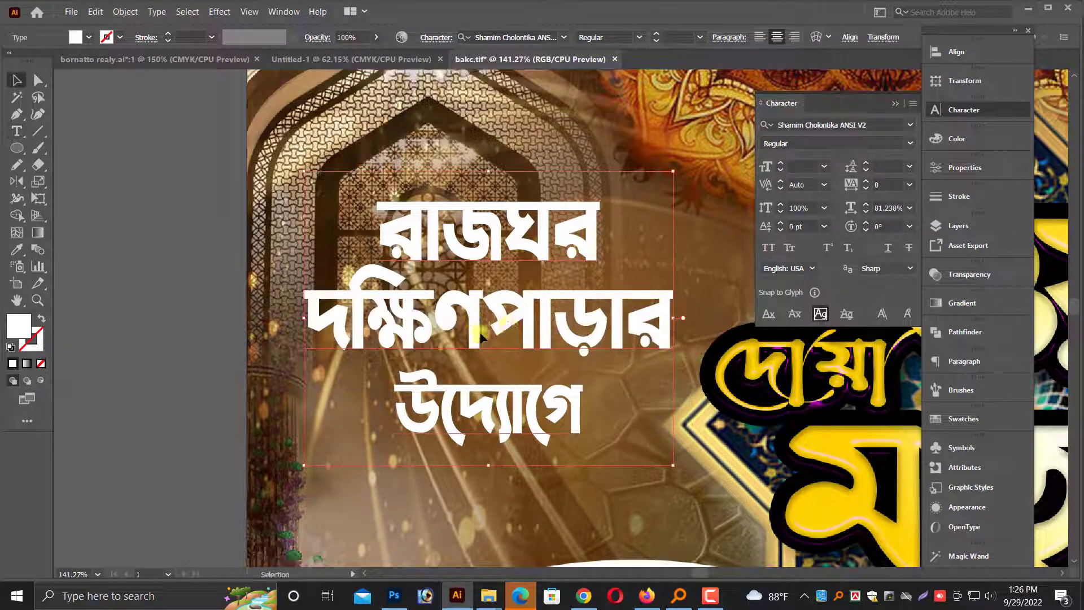
Step: Fill the heading with orange sampled from the mandala artwork using the Eyedropper
{"action": "scroll", "coordinate": [516, 365], "scroll_direction": "up", "scroll_amount": 2}
{"action": "left_click", "coordinate": [516, 382]}
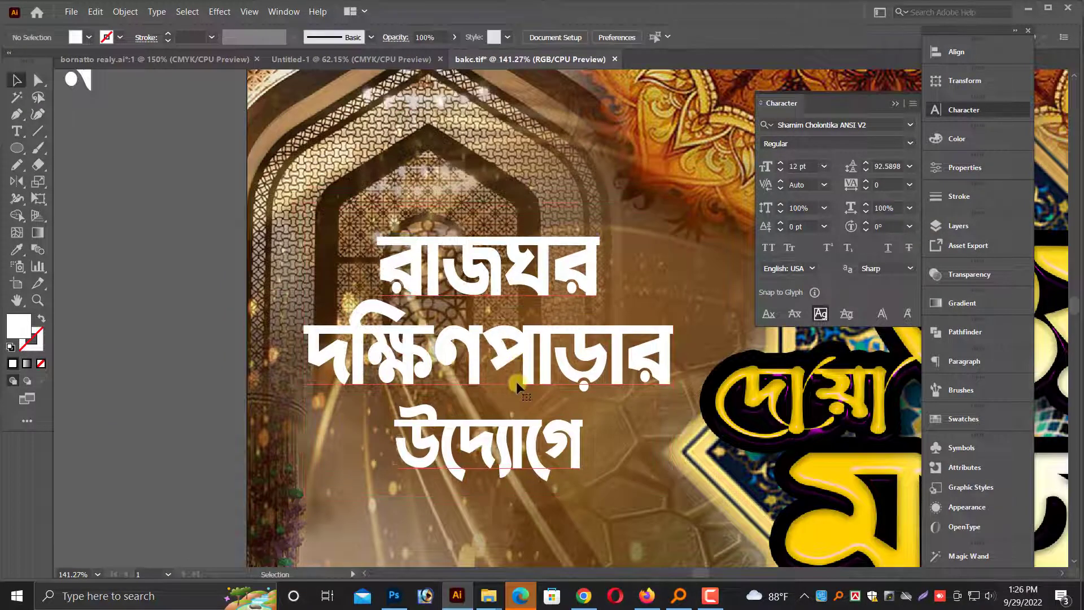
{"action": "left_click", "coordinate": [516, 381]}
{"action": "left_click", "coordinate": [960, 197]}
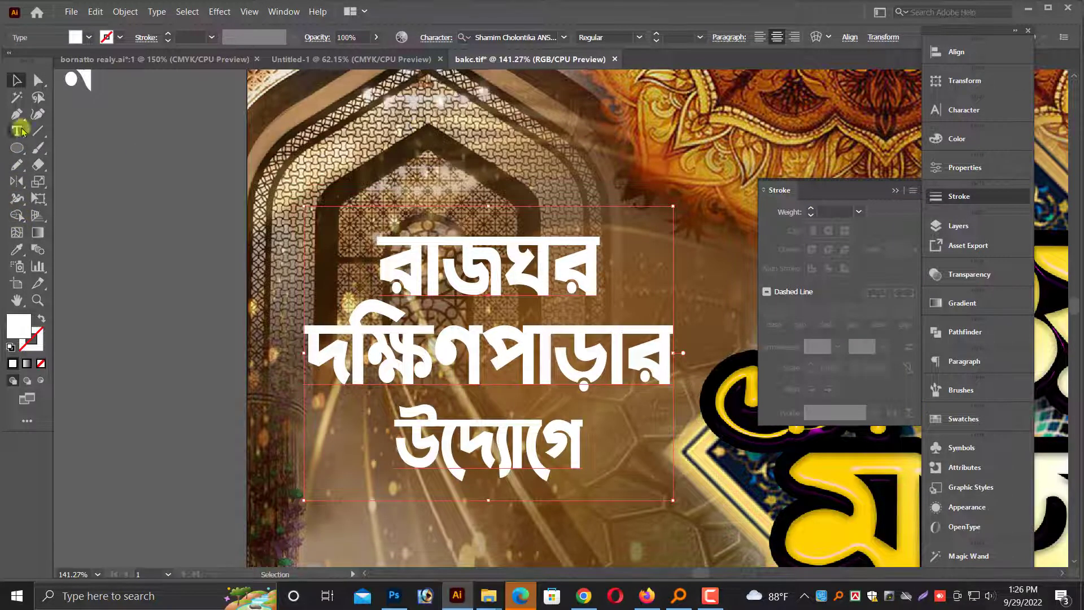
{"action": "left_click", "coordinate": [17, 249]}
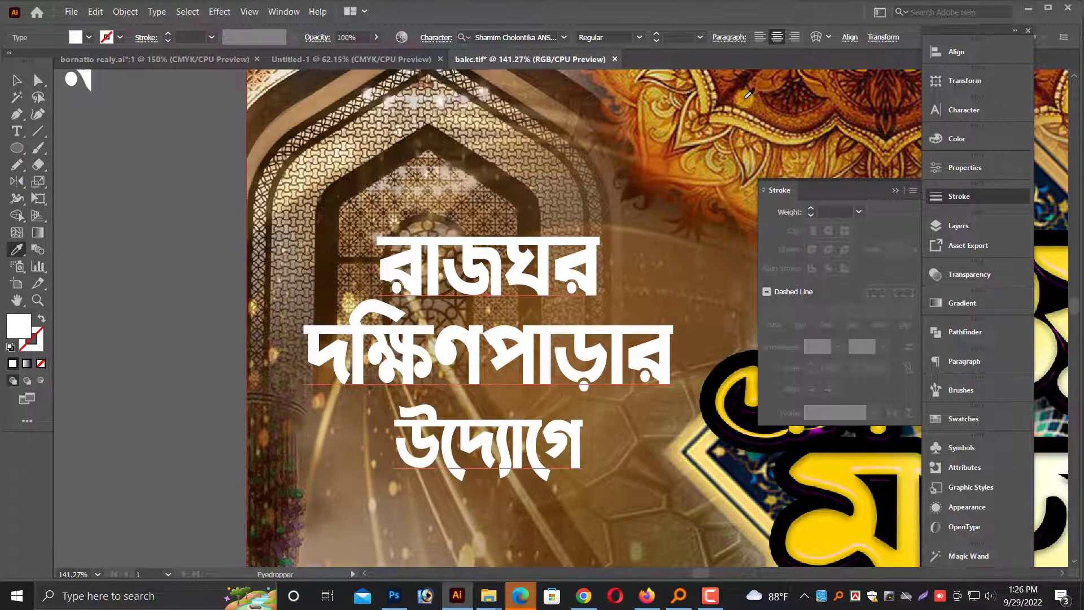
{"action": "left_click", "coordinate": [749, 94]}
Step: Give the orange heading a 9 pt stroke with round corner joins in the same orange
{"action": "key", "text": "v"}
{"action": "left_click", "coordinate": [827, 212]}
{"action": "key", "text": "Up"}
{"action": "key", "text": "Up"}
{"action": "key", "text": "Up"}
{"action": "key", "text": "Up"}
{"action": "key", "text": "Up"}
{"action": "key", "text": "Up"}
{"action": "key", "text": "Up"}
{"action": "key", "text": "Up"}
{"action": "key", "text": "Up"}
{"action": "key", "text": "Up"}
{"action": "key", "text": "Up"}
{"action": "key", "text": "Up"}
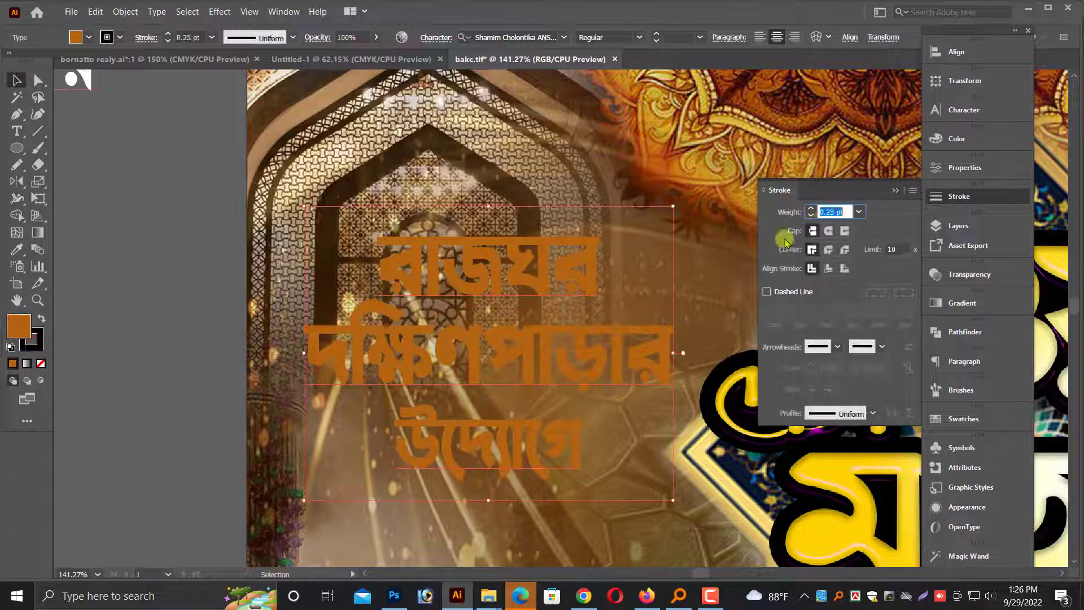
{"action": "left_click", "coordinate": [827, 249]}
{"action": "left_click_drag", "start_coordinate": [30, 324], "coordinate": [34, 339]}
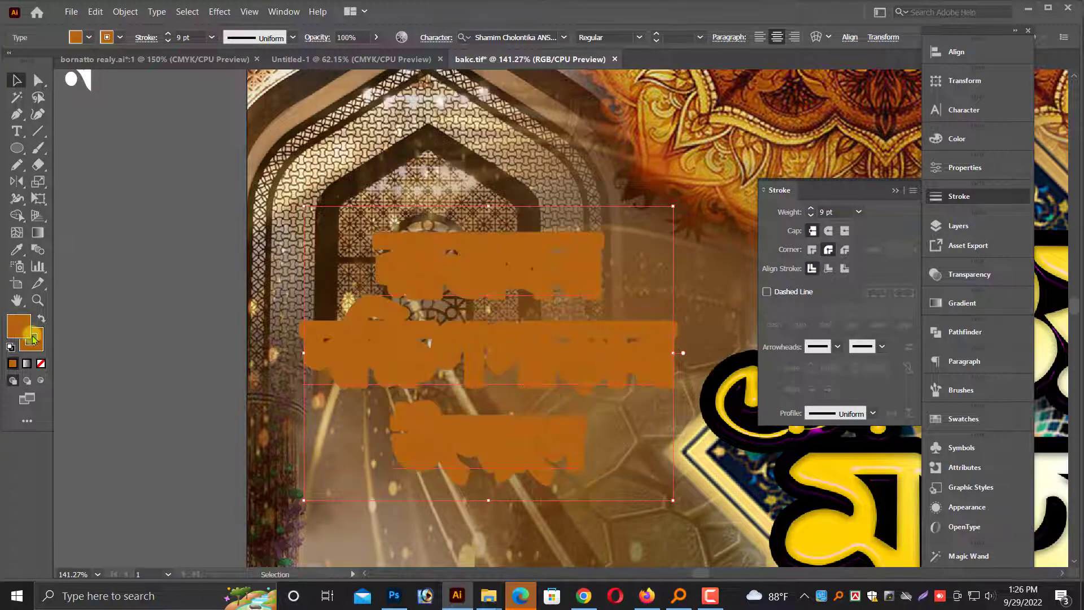
Step: Apply a black Drop Shadow to the orange heading in Multiply mode at 100% opacity
{"action": "left_click", "coordinate": [212, 16]}
{"action": "mouse_move", "coordinate": [296, 199]}
{"action": "left_click", "coordinate": [396, 199]}
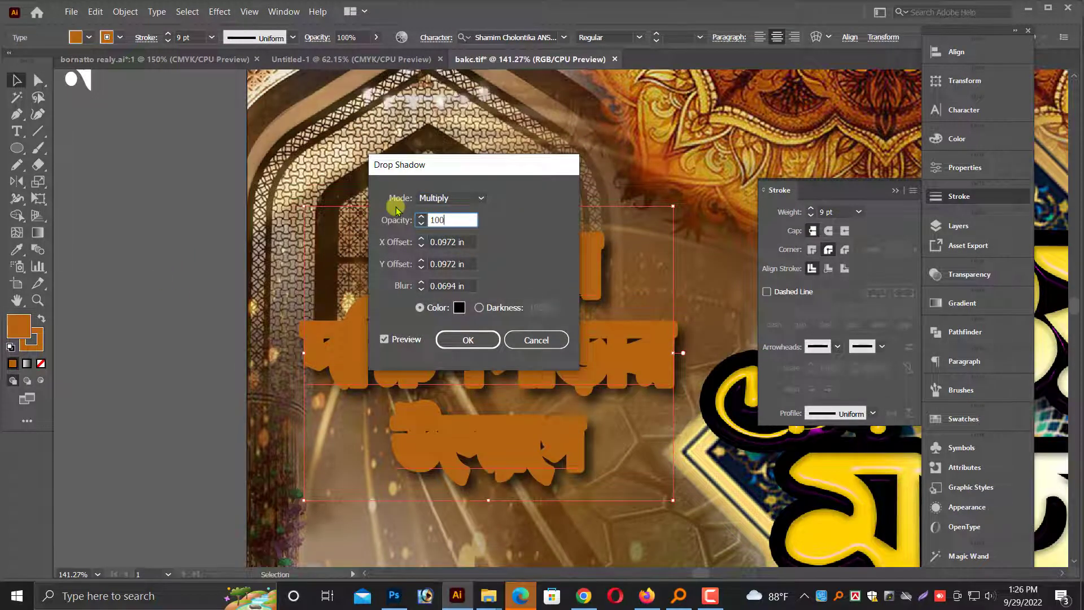
{"action": "left_click", "coordinate": [466, 339]}
Step: Try the white heading over the expanded orange copy, remove the white text, and undo the test changes to the orange copy
{"action": "left_click", "coordinate": [125, 11]}
{"action": "left_click", "coordinate": [131, 71]}
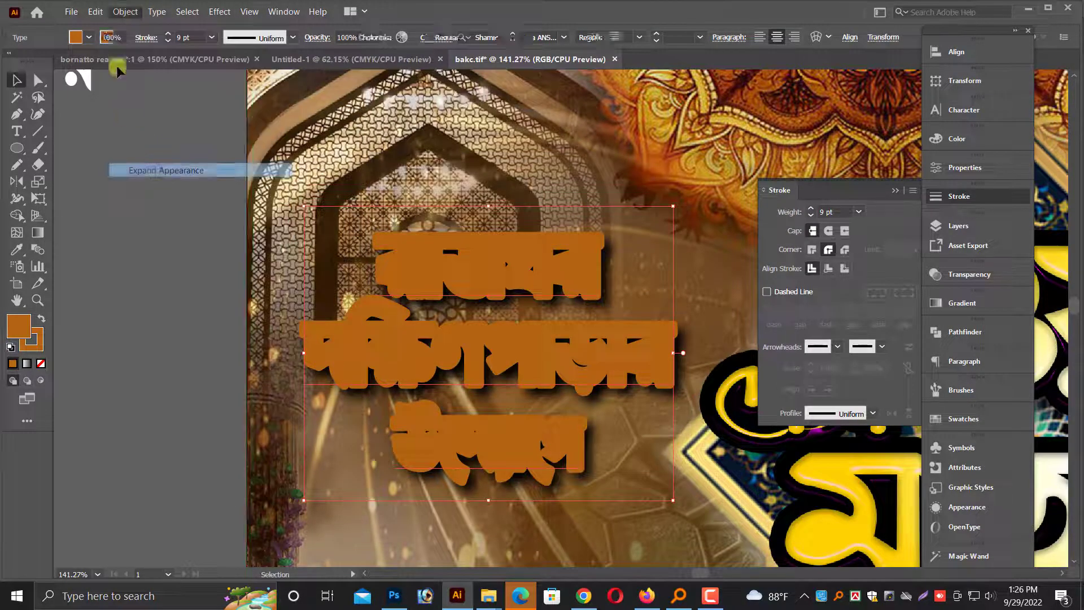
{"action": "left_click", "coordinate": [125, 11]}
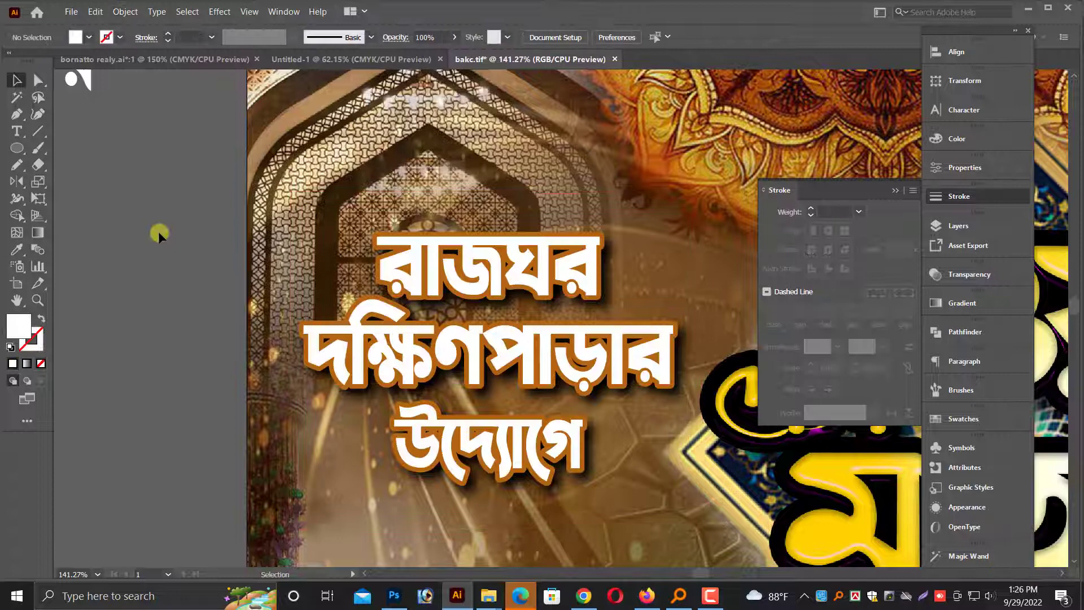
{"action": "key", "text": "ctrl+1"}
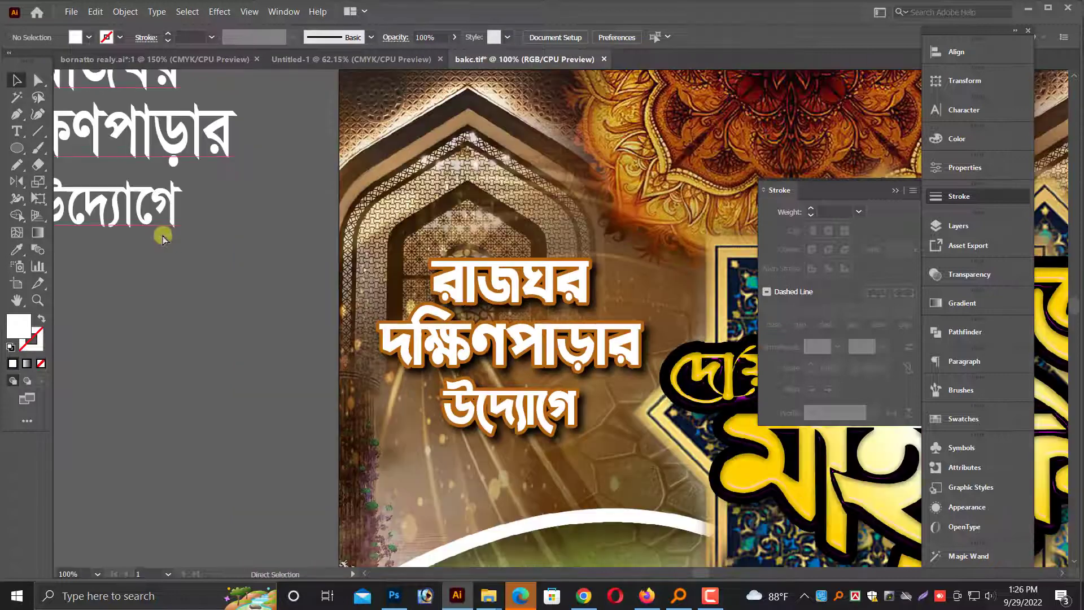
{"action": "left_click", "coordinate": [475, 334]}
{"action": "key", "text": "Delete"}
{"action": "left_click", "coordinate": [484, 336]}
{"action": "left_click_drag", "start_coordinate": [485, 337], "coordinate": [501, 308]}
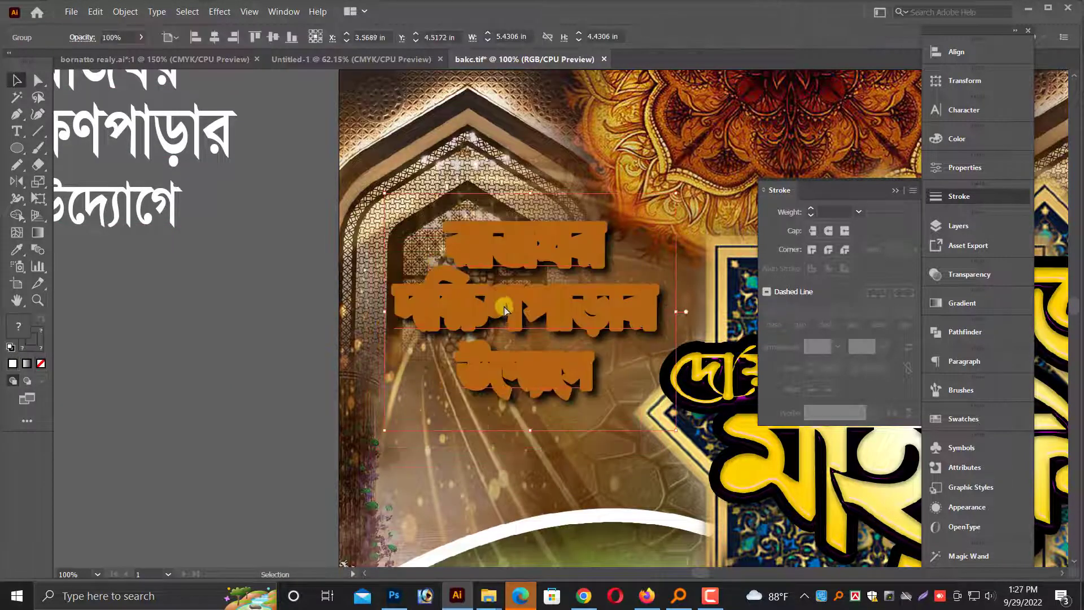
{"action": "key", "text": "ctrl+z"}
Step: Expand the shadowed orange heading text into editable outlines
{"action": "left_click", "coordinate": [125, 11]}
{"action": "left_click", "coordinate": [153, 158]}
{"action": "left_click", "coordinate": [428, 354]}
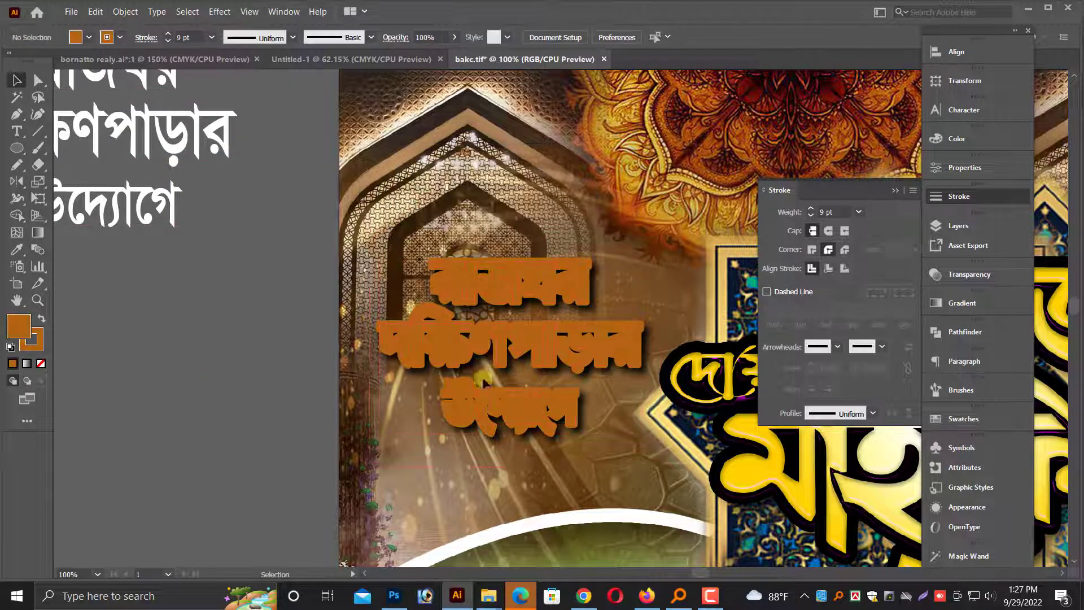
{"action": "right_click", "coordinate": [542, 346]}
{"action": "left_click", "coordinate": [584, 442]}
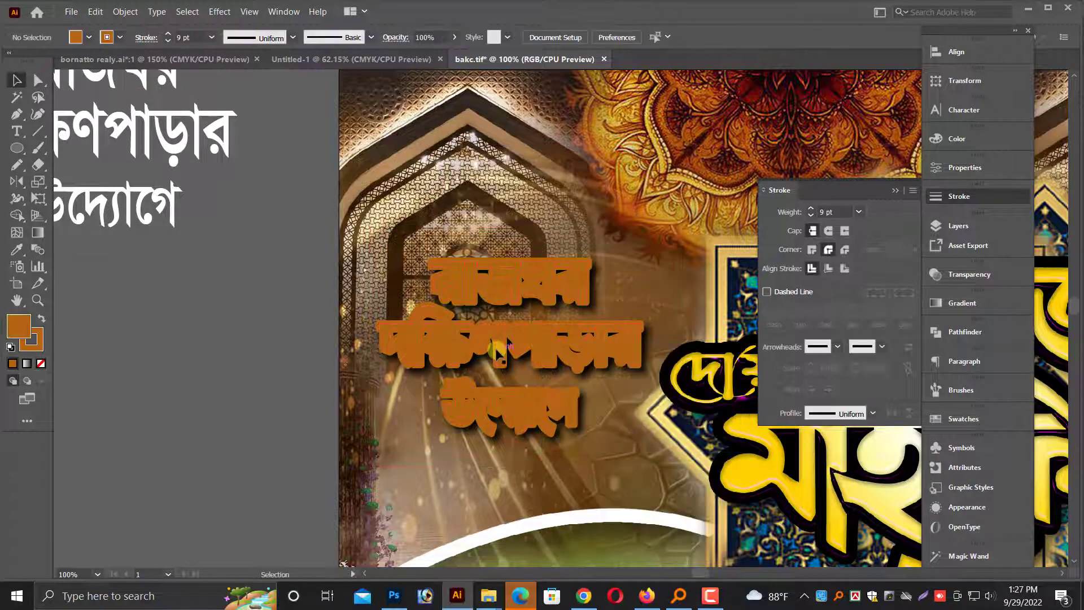
Step: Recolour the expanded heading's fill and 1 pt stroke with dark red 5F0C03 sampled from the mandala artwork
{"action": "left_click", "coordinate": [957, 139]}
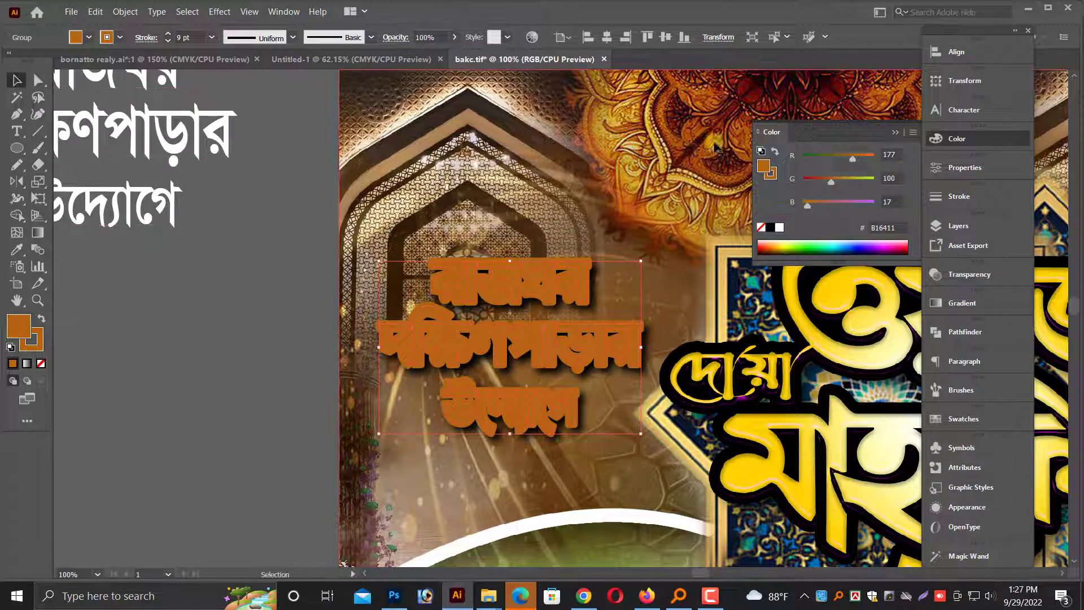
{"action": "left_click", "coordinate": [752, 92]}
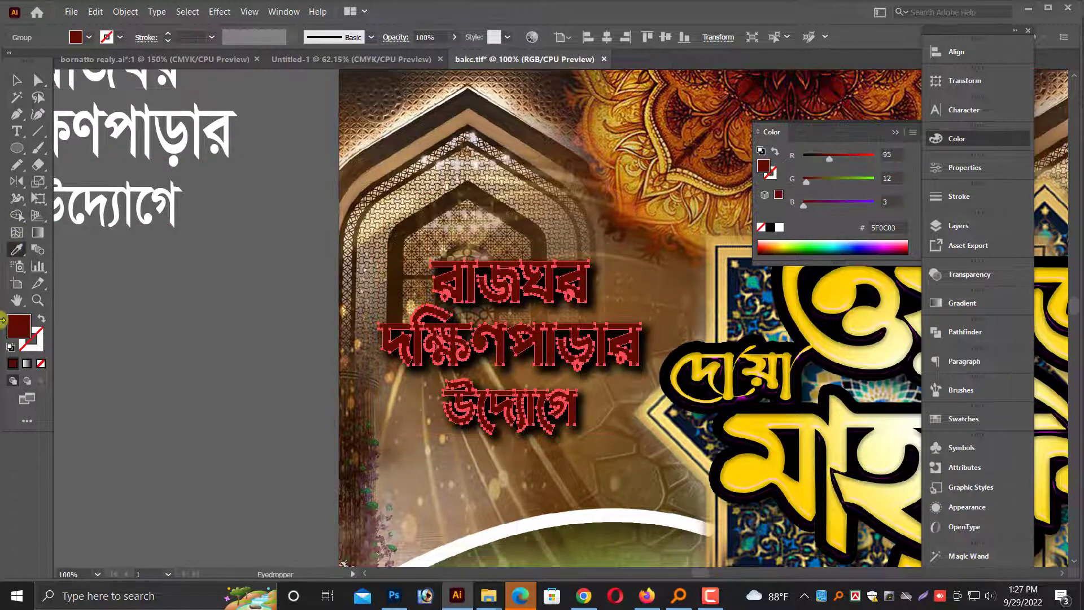
{"action": "left_click_drag", "start_coordinate": [29, 327], "coordinate": [32, 338]}
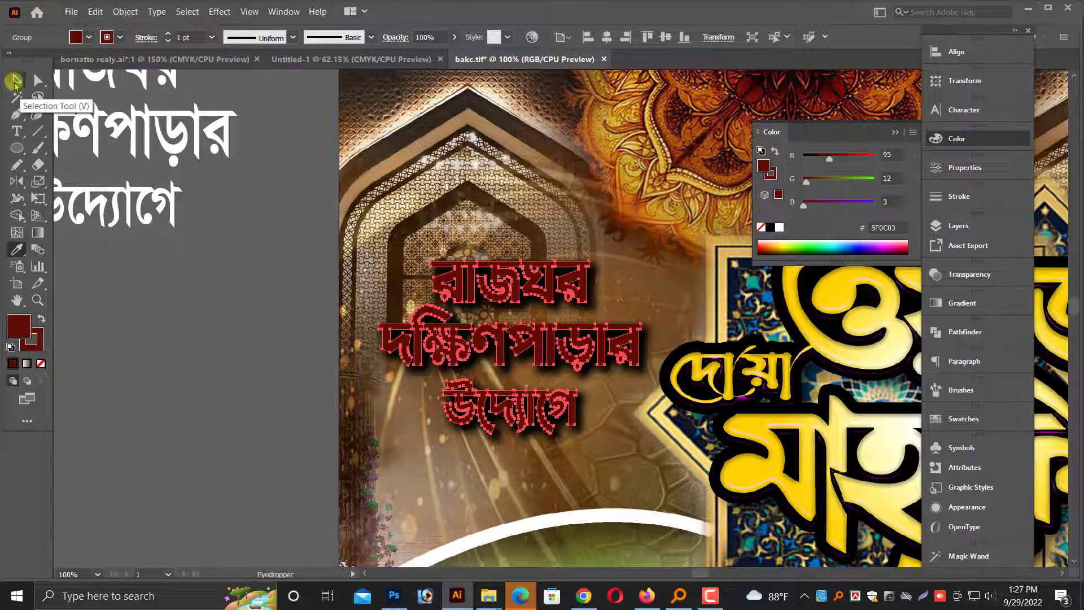
Step: Try the white heading in front of the dark red outlines, delete it, and undo a trial move of the red group
{"action": "left_click", "coordinate": [14, 82]}
{"action": "left_click", "coordinate": [179, 340]}
{"action": "key", "text": "ctrl+z"}
{"action": "key", "text": "ctrl+z"}
{"action": "key", "text": "ctrl+z"}
{"action": "left_click", "coordinate": [179, 340]}
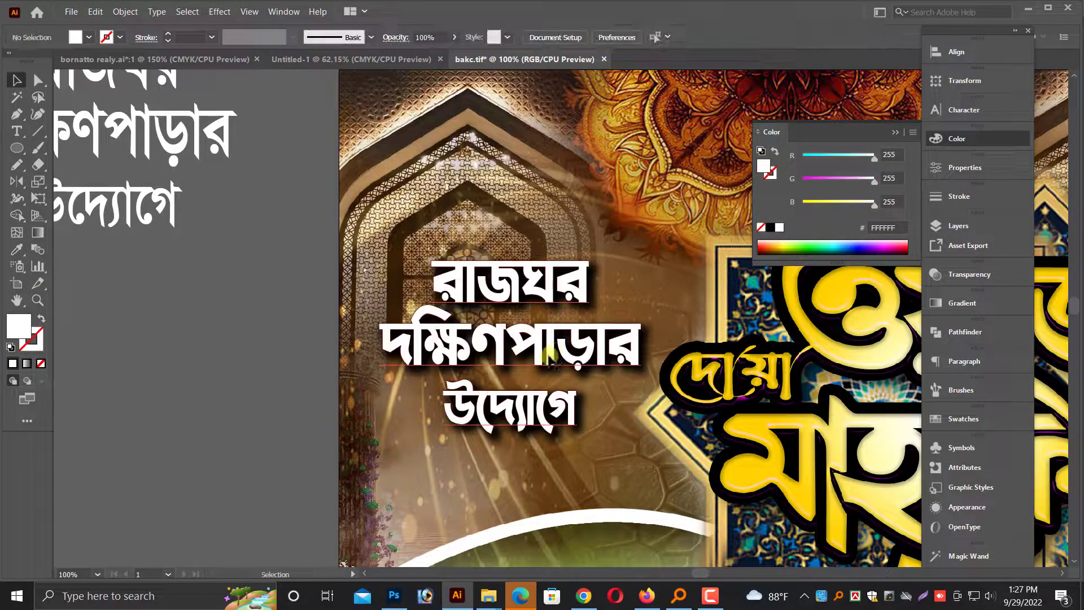
{"action": "left_click", "coordinate": [519, 335]}
{"action": "key", "text": "Delete"}
{"action": "left_click_drag", "start_coordinate": [526, 334], "coordinate": [483, 338]}
{"action": "key", "text": "ctrl+z"}
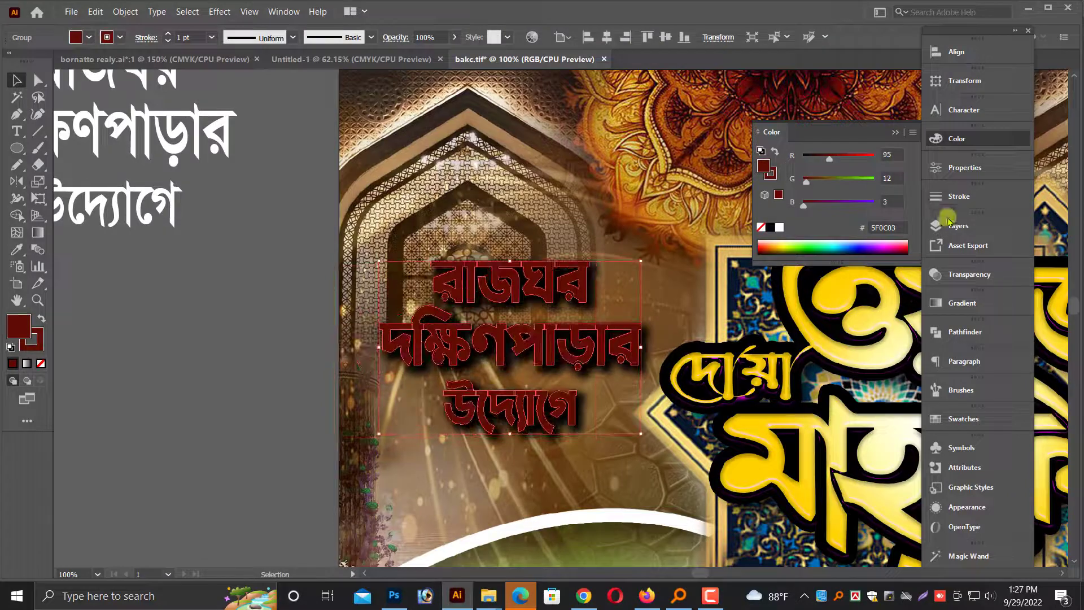
Step: Set the stroke weight of the expanded dark red heading to 8 pt
{"action": "left_click", "coordinate": [950, 197]}
{"action": "key", "text": "Up"}
{"action": "key", "text": "Up"}
{"action": "key", "text": "Up"}
{"action": "key", "text": "Up"}
{"action": "left_click", "coordinate": [197, 395]}
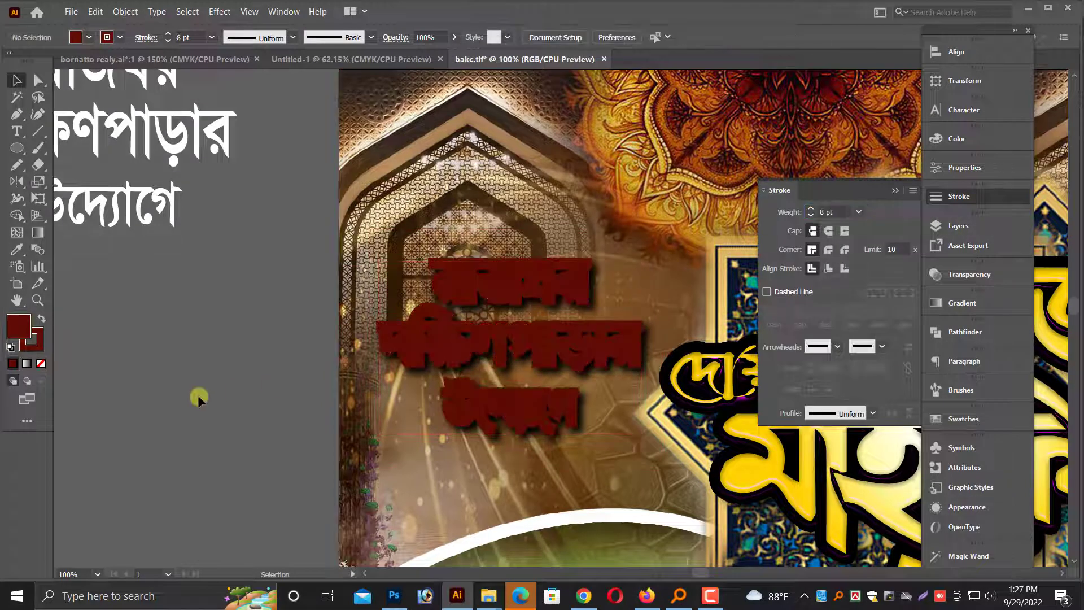
Step: Paste the white heading in front of the thickened dark red outlines, in register with them
{"action": "key", "text": "ctrl+f"}
{"action": "left_click", "coordinate": [199, 397]}
{"action": "key", "text": "ctrl+minus"}
{"action": "key", "text": "ctrl+minus"}
{"action": "left_click_drag", "start_coordinate": [381, 379], "coordinate": [213, 367]}
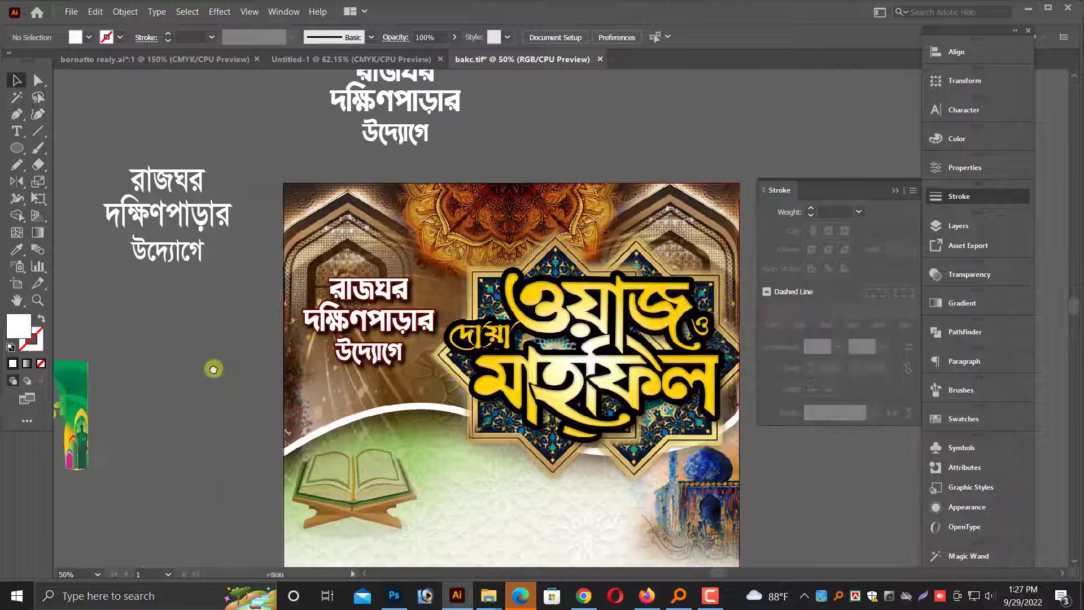
{"action": "scroll", "coordinate": [243, 369], "scroll_direction": "down", "scroll_amount": 2}
{"action": "left_click", "coordinate": [892, 191]}
{"action": "scroll", "coordinate": [856, 243], "scroll_direction": "up", "scroll_amount": 3}
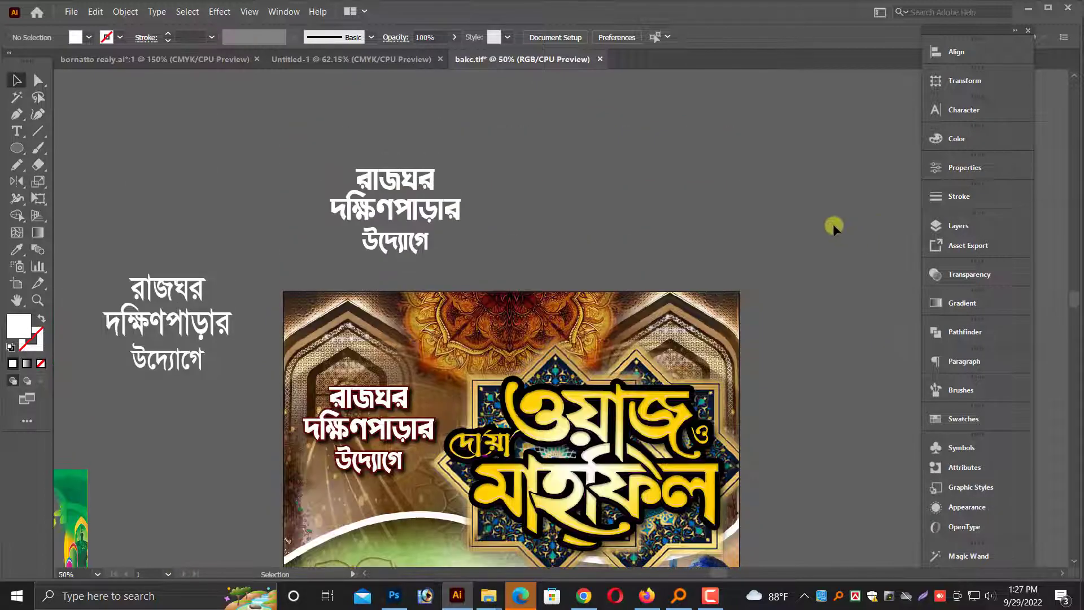
Step: Move the small white opening line বিস্‌মিহী তা'আলা from the loose text onto the mandala at the poster's upper edge
{"action": "key", "text": "ctrl+minus"}
{"action": "key", "text": "alt+space"}
{"action": "left_click_drag", "start_coordinate": [253, 506], "coordinate": [300, 338]}
{"action": "left_click_drag", "start_coordinate": [190, 355], "coordinate": [365, 383]}
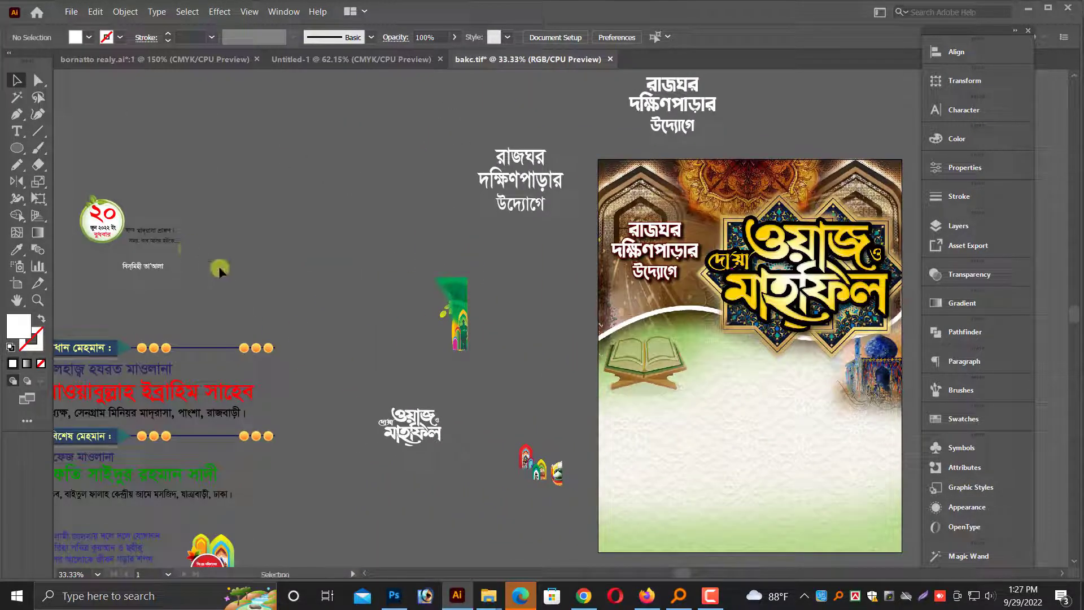
{"action": "key", "text": "alt+space"}
{"action": "left_click_drag", "start_coordinate": [220, 269], "coordinate": [828, 257]}
{"action": "key", "text": "alt+space"}
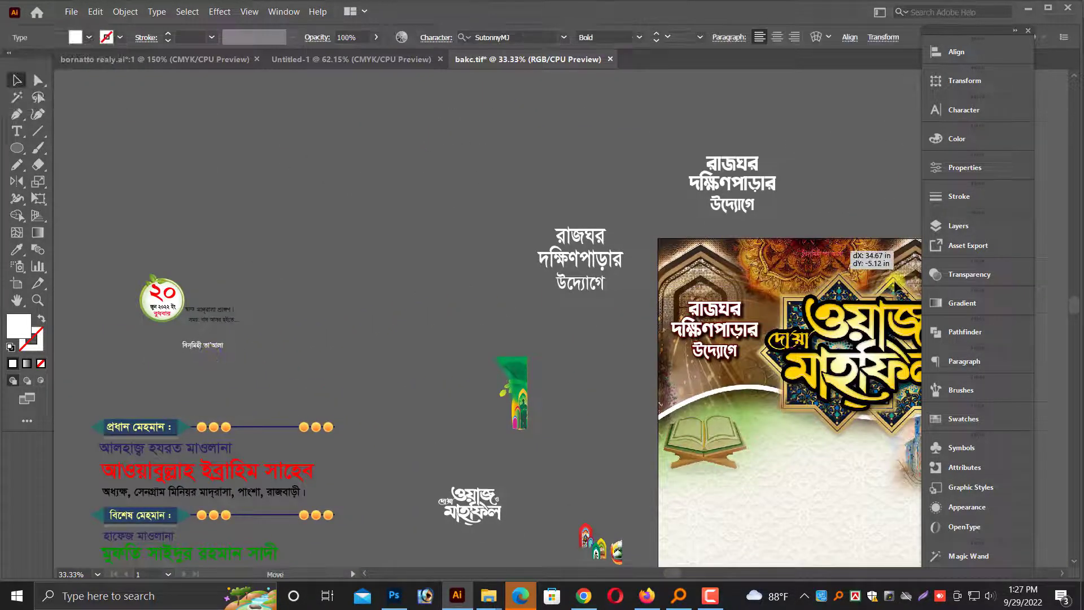
{"action": "left_click", "coordinate": [898, 285]}
{"action": "scroll", "coordinate": [738, 268], "scroll_direction": "down", "scroll_amount": 1}
{"action": "scroll", "coordinate": [651, 359], "scroll_direction": "down", "scroll_amount": 1}
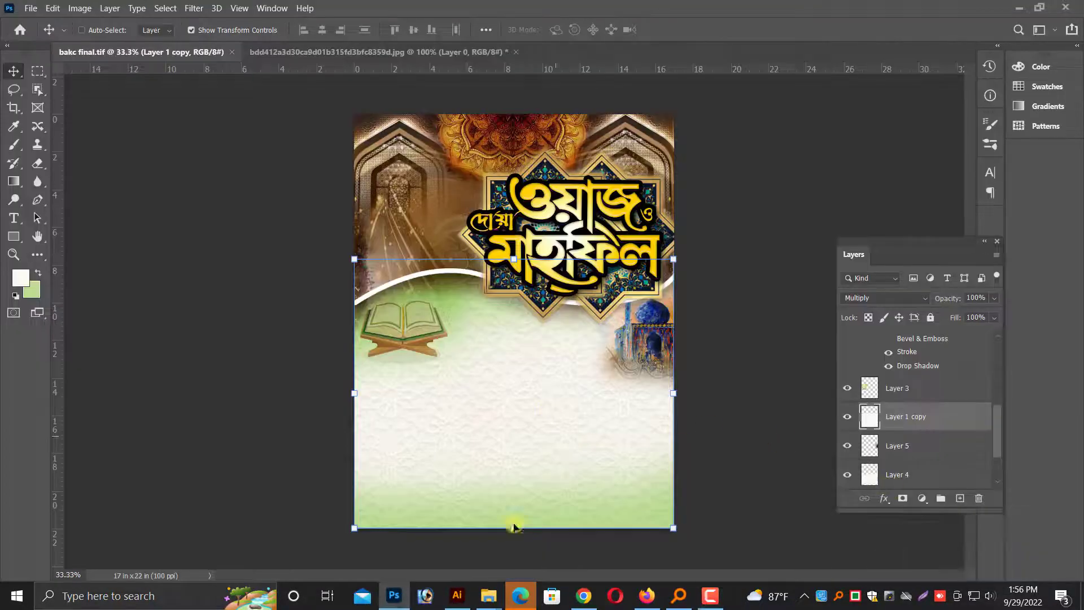
Step: Switch to the bakc.tif document in Illustrator and open the bakc final image from the Poster folder
{"action": "left_click", "coordinate": [462, 602]}
{"action": "left_click", "coordinate": [505, 62]}
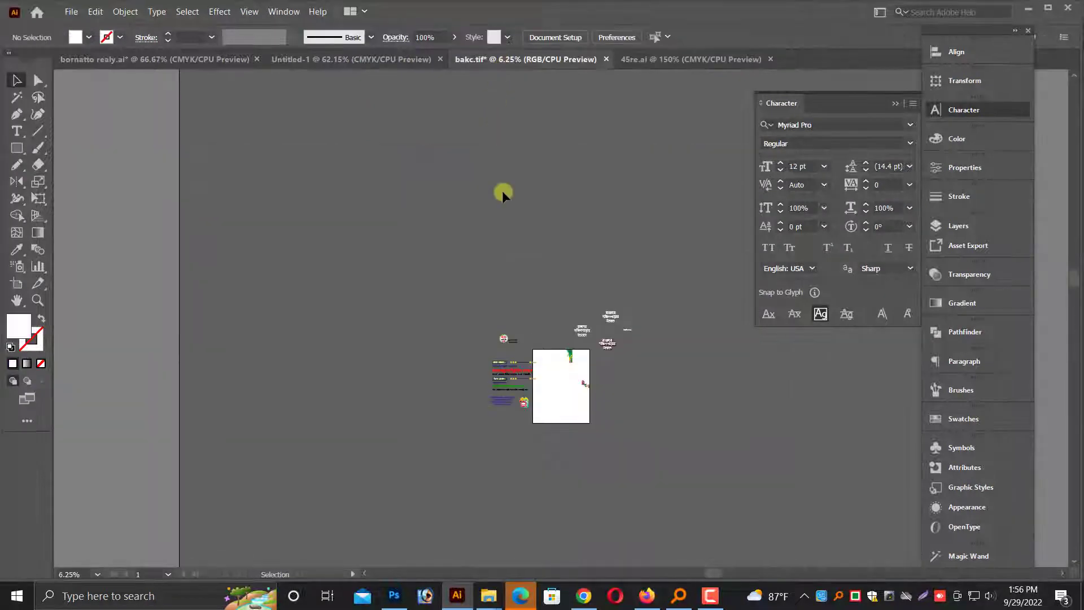
{"action": "key", "text": "ctrl+a"}
{"action": "key", "text": "ctrl+equal"}
{"action": "scroll", "coordinate": [307, 181], "scroll_direction": "right", "scroll_amount": 2}
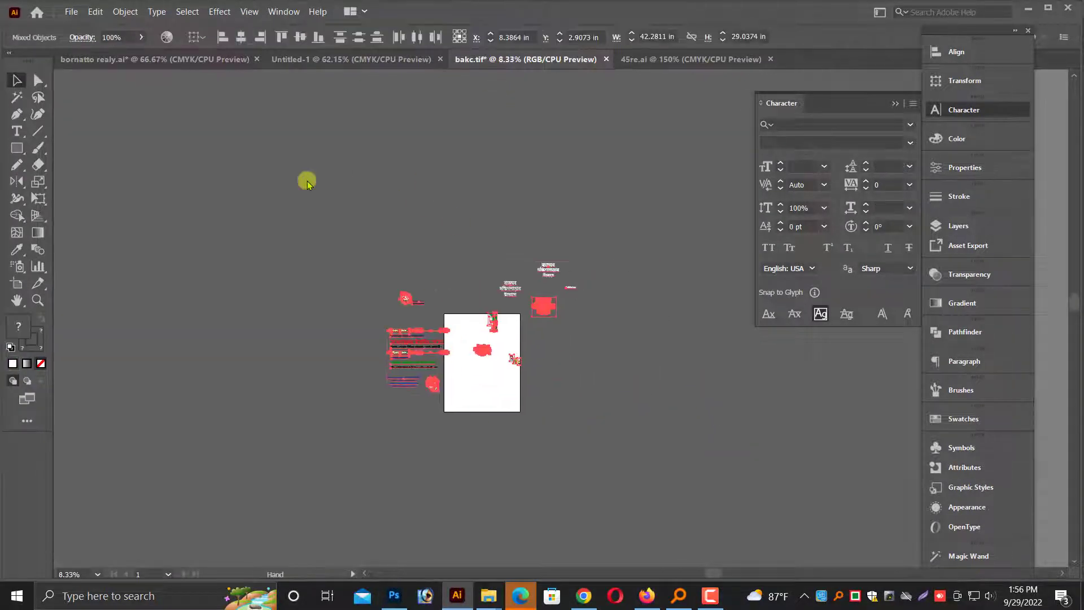
{"action": "left_click", "coordinate": [306, 178]}
{"action": "key", "text": "ctrl+o"}
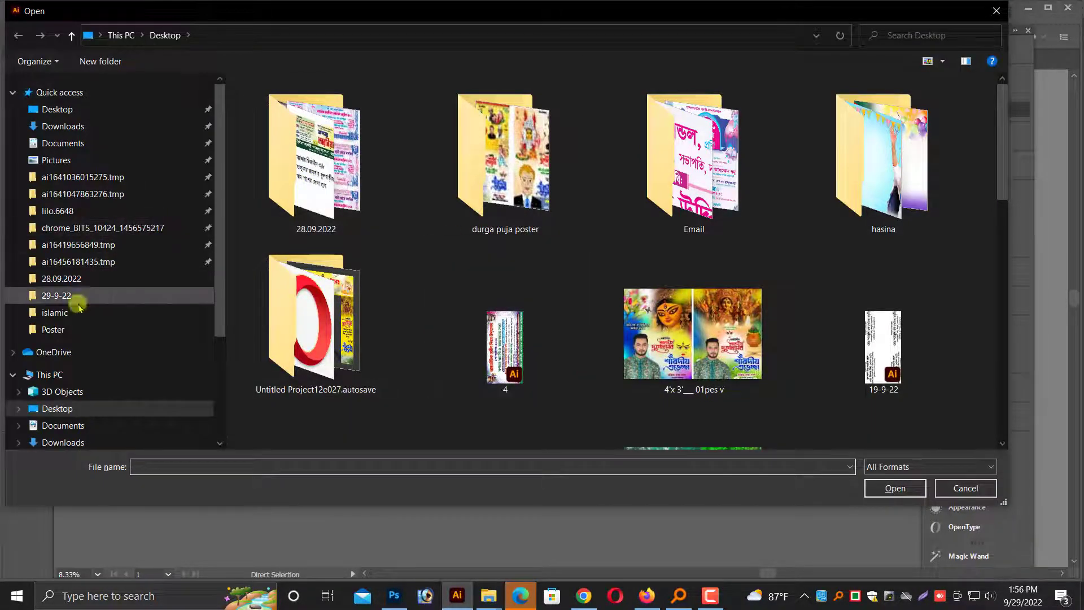
{"action": "left_click", "coordinate": [62, 329]}
{"action": "left_click", "coordinate": [460, 194]}
{"action": "left_click", "coordinate": [896, 488]}
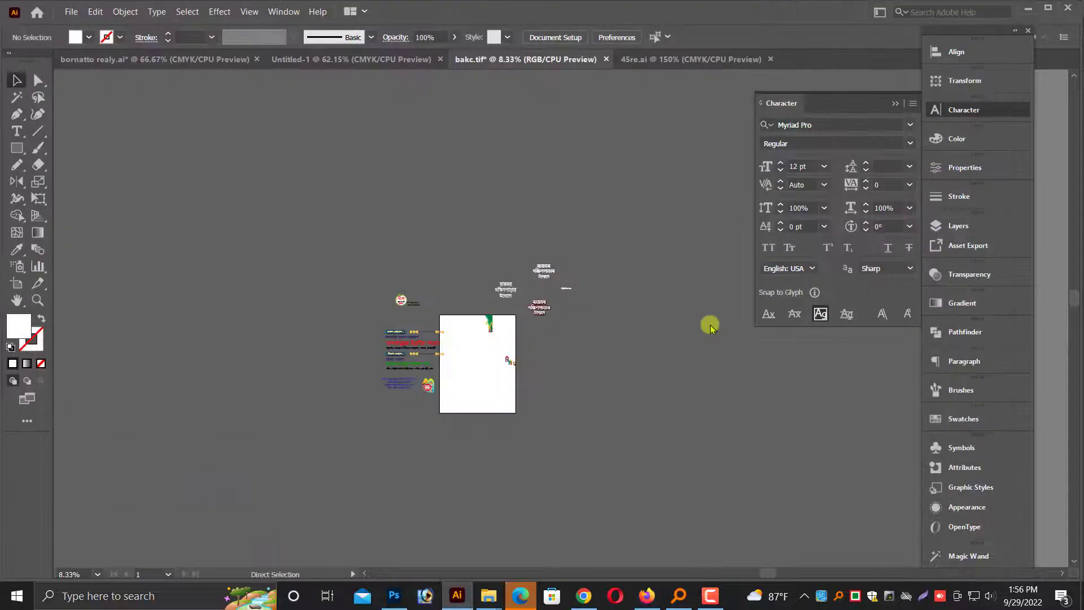
{"action": "left_click", "coordinate": [495, 448]}
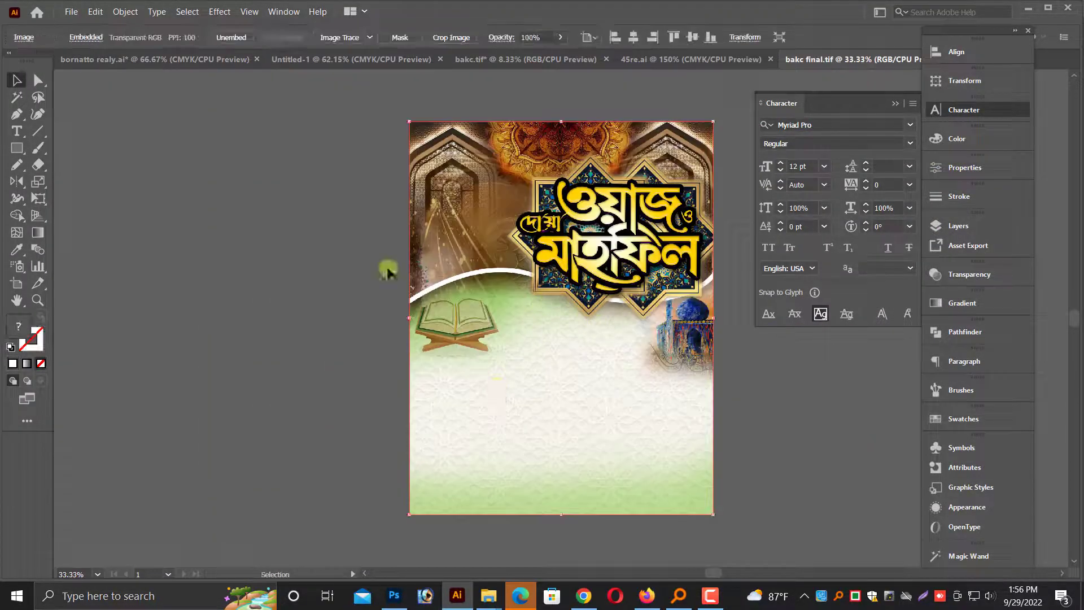
Step: Transfer the artwork image from bakc final.tif to the space beside the bakc.tif artboard, closing bakc final.tif without saving
{"action": "key", "text": "Delete"}
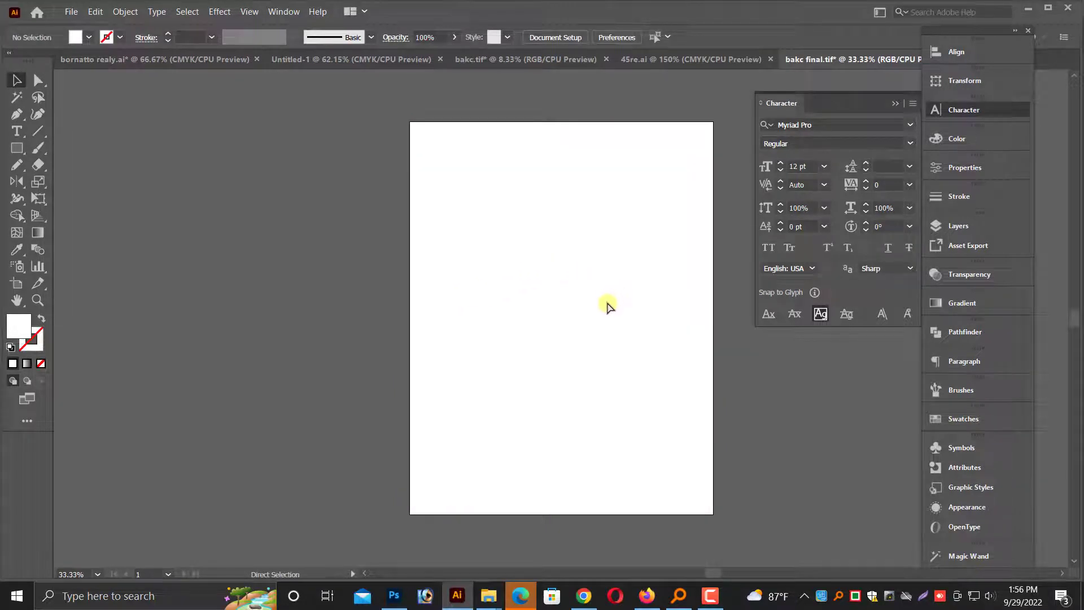
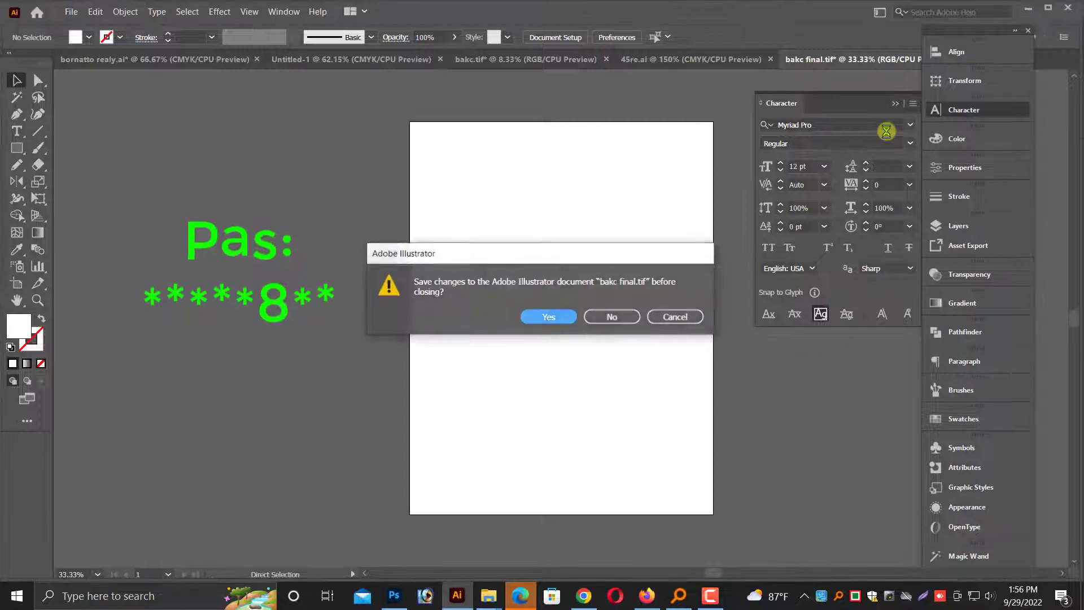
{"action": "left_click", "coordinate": [644, 314]}
{"action": "scroll", "coordinate": [649, 339], "scroll_direction": "up", "scroll_amount": 2}
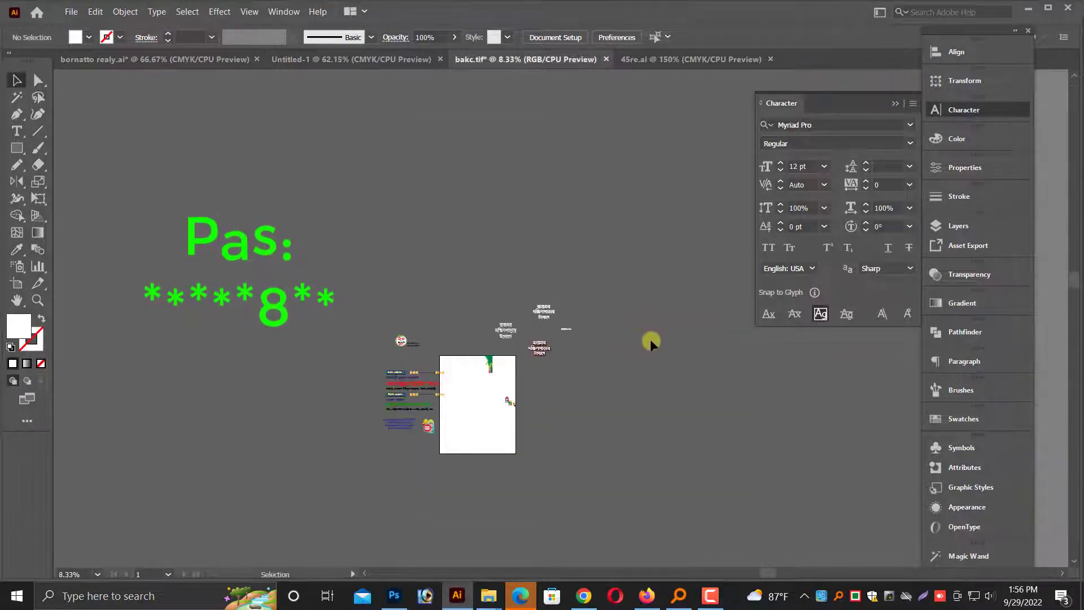
{"action": "key", "text": "ctrl+v"}
{"action": "left_click_drag", "start_coordinate": [579, 325], "coordinate": [601, 414]}
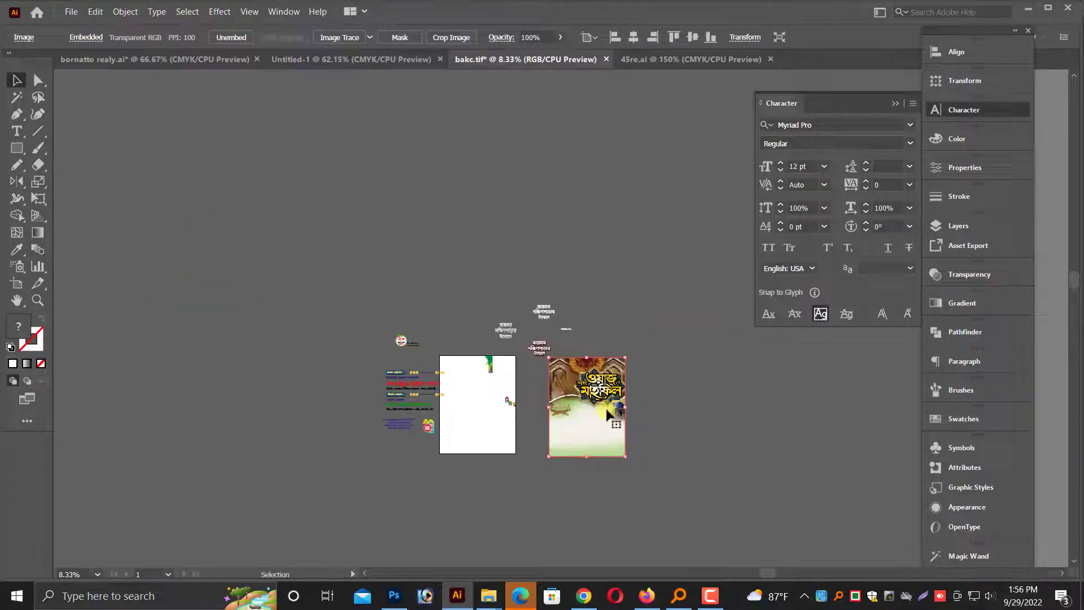
Step: Place the outlined white heading over the artwork's left arch and the small opening line on the upper mandala
{"action": "left_click_drag", "start_coordinate": [516, 472], "coordinate": [613, 312]}
{"action": "left_click_drag", "start_coordinate": [419, 328], "coordinate": [593, 300]}
{"action": "left_click_drag", "start_coordinate": [369, 448], "coordinate": [332, 402]}
{"action": "left_click_drag", "start_coordinate": [332, 402], "coordinate": [524, 361]}
{"action": "key", "text": "ctrl+plus"}
{"action": "key", "text": "ctrl+plus"}
{"action": "key", "text": "ctrl+plus"}
{"action": "scroll", "coordinate": [564, 353], "scroll_direction": "up", "scroll_amount": 1}
{"action": "mouse_move", "coordinate": [622, 351]}
{"action": "left_mouse_down"}
{"action": "mouse_move", "coordinate": [627, 342]}
{"action": "mouse_move", "coordinate": [632, 369]}
{"action": "left_mouse_up"}
{"action": "key", "text": "ctrl+minus"}
{"action": "key", "text": "ctrl+minus"}
{"action": "left_click", "coordinate": [335, 365]}
{"action": "key", "text": "ctrl+minus"}
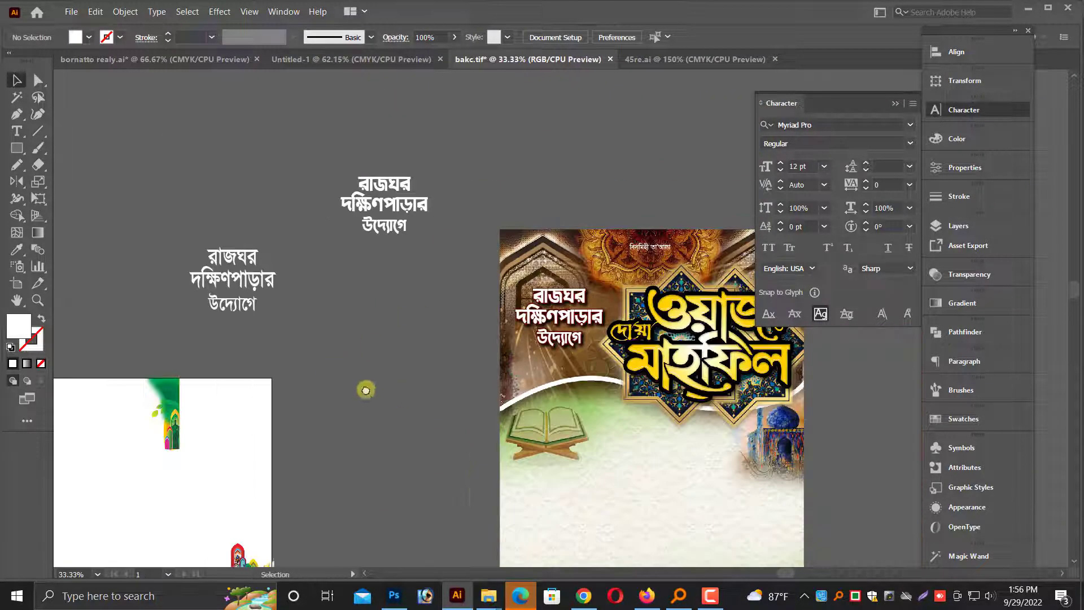
Step: Move the chief guest and special guest text blocks from the loose elements onto the lower half of the artwork
{"action": "left_click_drag", "start_coordinate": [393, 390], "coordinate": [359, 385]}
{"action": "key", "text": "ctrl+minus"}
{"action": "left_click_drag", "start_coordinate": [240, 453], "coordinate": [495, 360]}
{"action": "key", "text": "alt+space"}
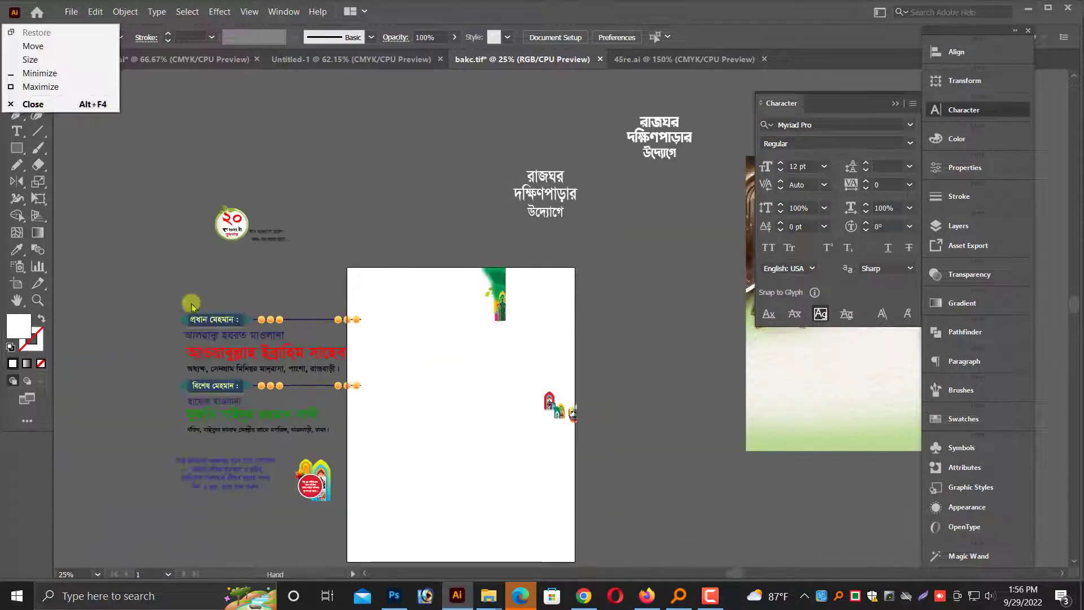
{"action": "left_click_drag", "start_coordinate": [189, 295], "coordinate": [394, 435]}
{"action": "key", "text": "alt+space"}
{"action": "left_click_drag", "start_coordinate": [335, 372], "coordinate": [687, 385]}
{"action": "key", "text": "ctrl+plus"}
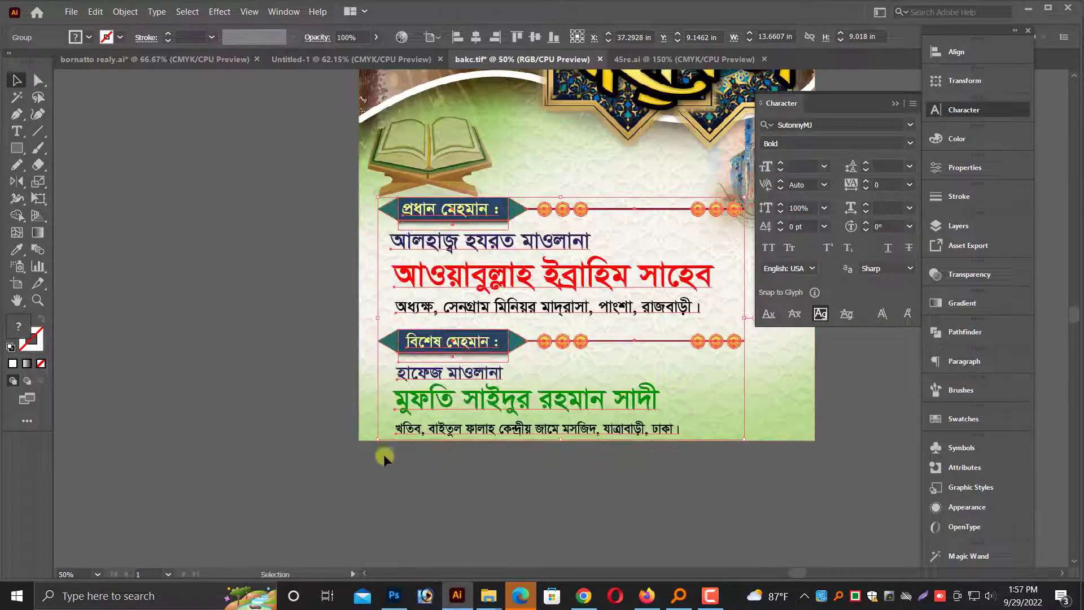
Step: Scale the guest text group down to about 10.64 × 7.03 in below the open book
{"action": "left_click_drag", "start_coordinate": [380, 438], "coordinate": [441, 387]}
{"action": "key", "text": "ctrl+plus"}
{"action": "key", "text": "alt+space"}
{"action": "left_click_drag", "start_coordinate": [435, 293], "coordinate": [433, 399]}
{"action": "left_click", "coordinate": [373, 261]}
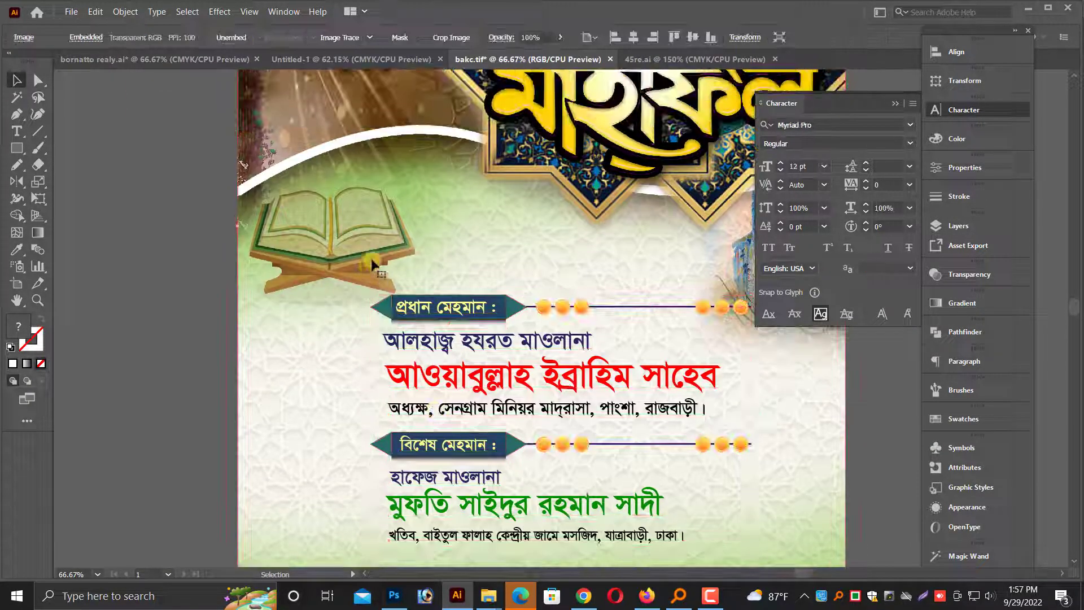
{"action": "left_click", "coordinate": [577, 326]}
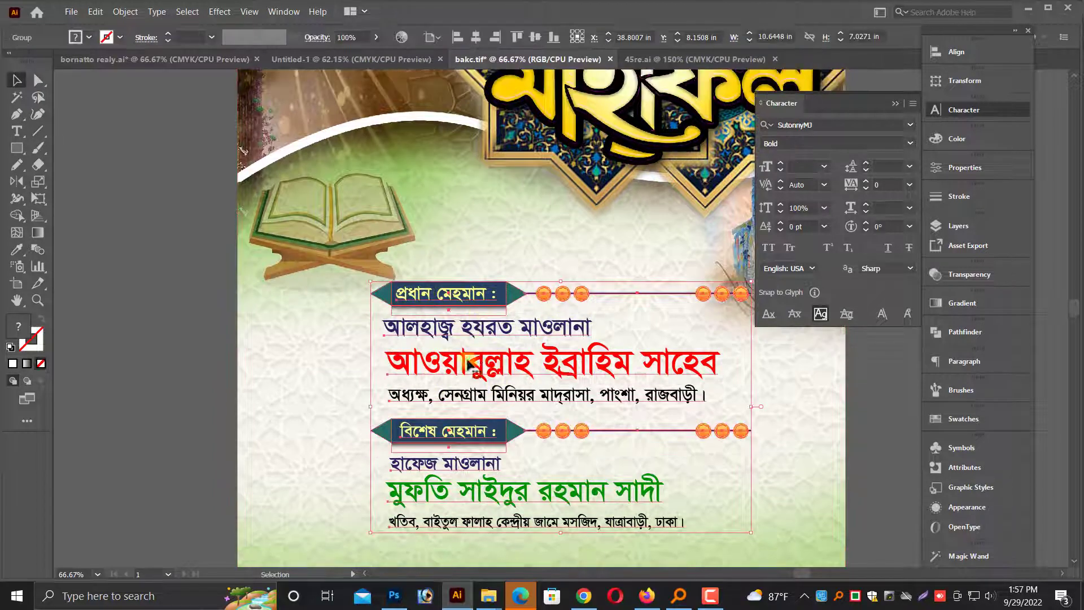
{"action": "key", "text": "ctrl+minus"}
{"action": "scroll", "coordinate": [511, 318], "scroll_direction": "up", "scroll_amount": 3}
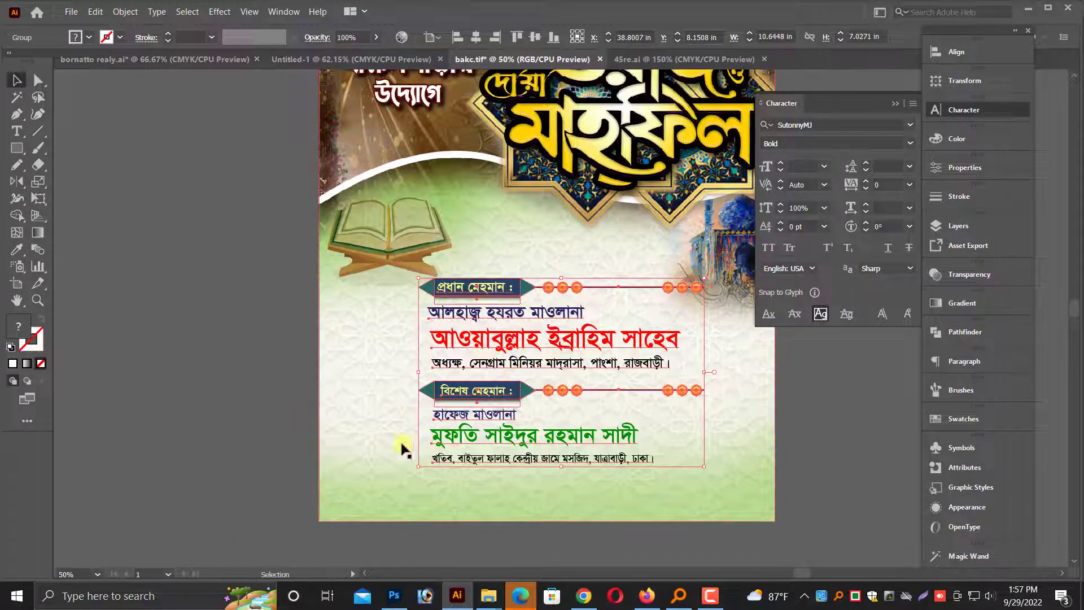
Step: Switch to Photoshop and scale the open book on Layer 3 down to about 86%
{"action": "left_click", "coordinate": [394, 595]}
{"action": "key", "text": "ctrl+plus"}
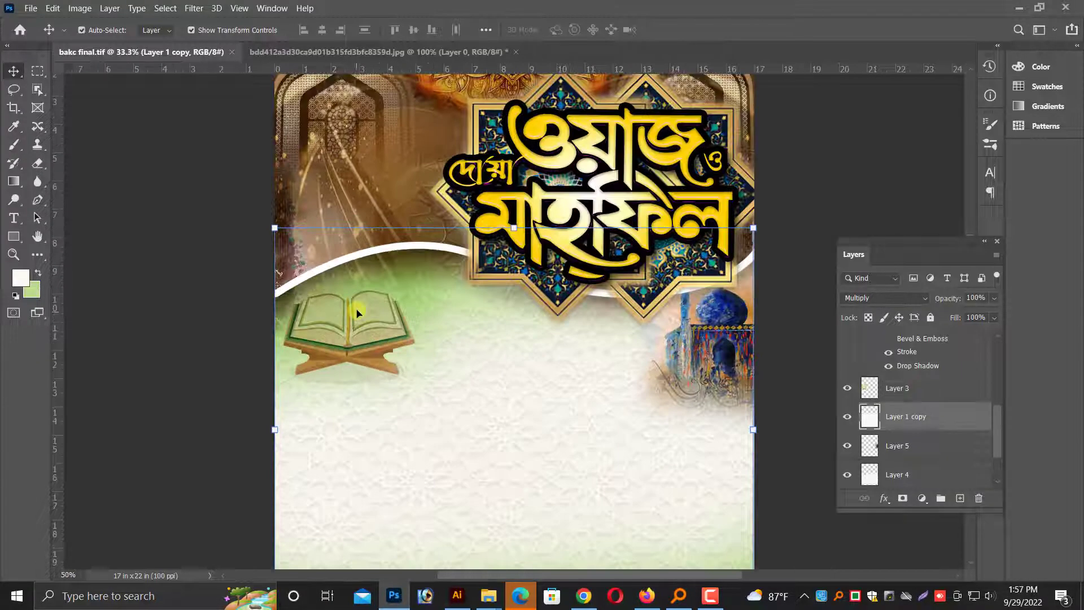
{"action": "right_click", "coordinate": [355, 310]}
{"action": "left_click", "coordinate": [378, 318]}
{"action": "left_click_drag", "start_coordinate": [457, 418], "coordinate": [435, 380]}
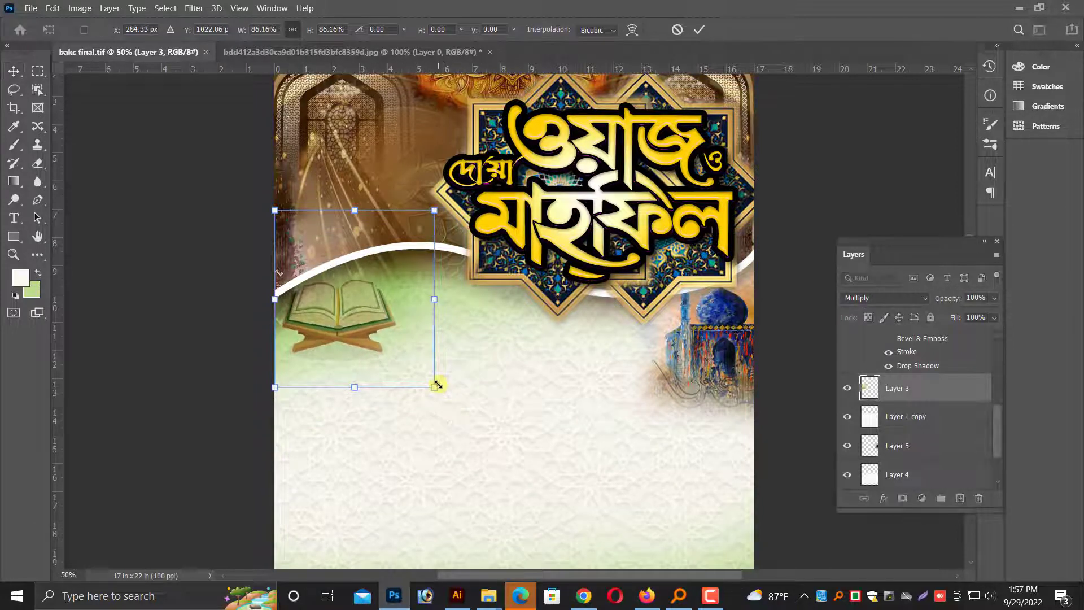
{"action": "key", "text": "Return"}
Step: Shrink the open book layer slightly more, keeping it against the artwork's left edge
{"action": "key", "text": "ctrl+plus"}
{"action": "key", "text": "ctrl+t"}
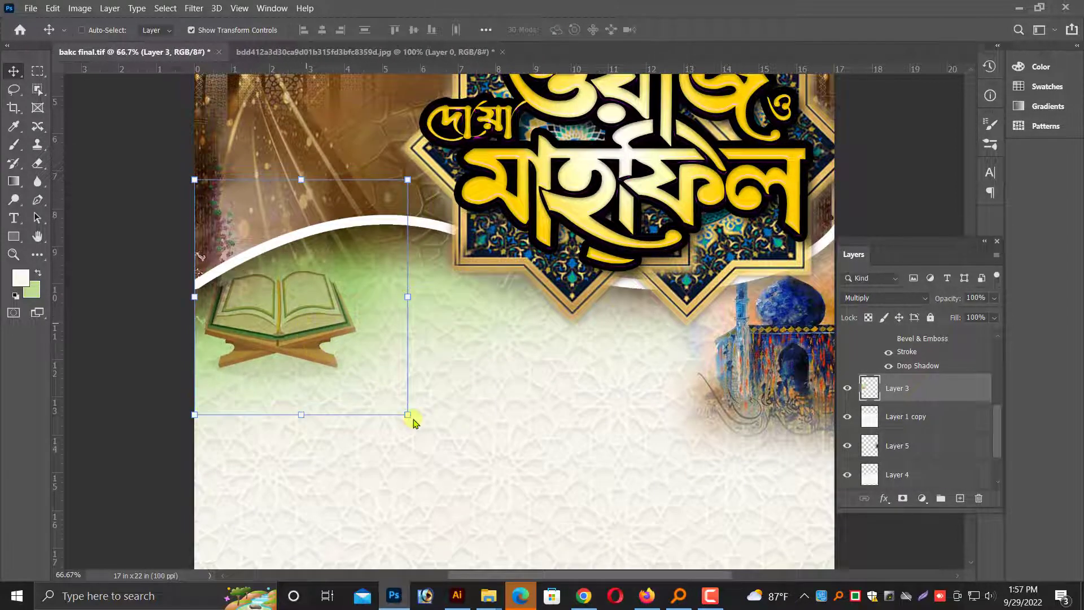
{"action": "left_click_drag", "start_coordinate": [411, 417], "coordinate": [392, 394]}
{"action": "key", "text": "Return"}
Step: Clean up the soft area below the book stand on Layer 3 with a 150 px eraser and save the file
{"action": "right_click", "coordinate": [778, 382]}
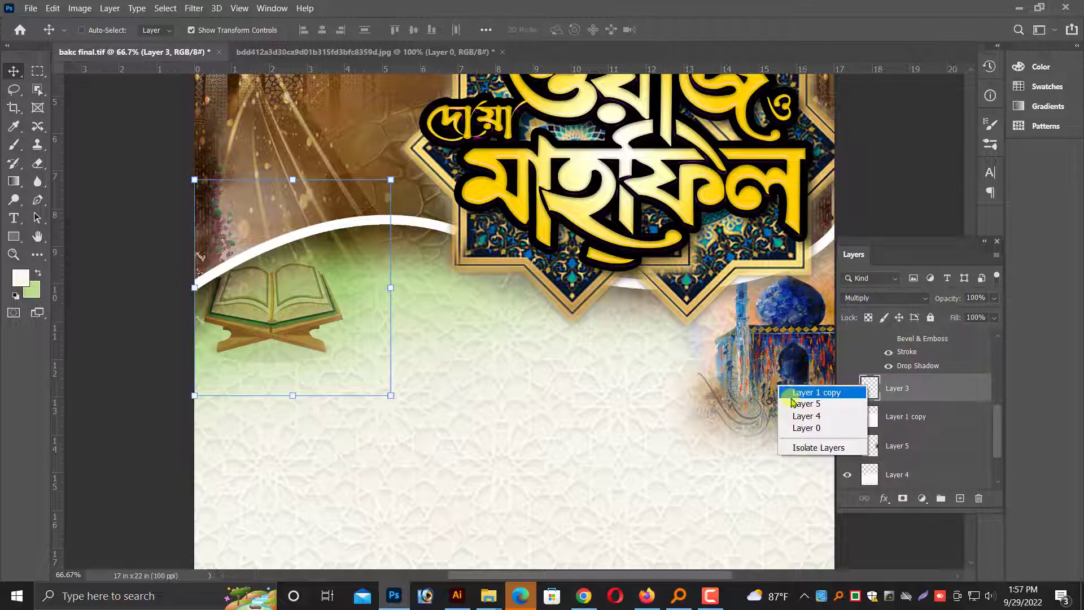
{"action": "left_click", "coordinate": [790, 389]}
{"action": "key", "text": "ctrl+plus"}
{"action": "right_click", "coordinate": [192, 299]}
{"action": "left_click", "coordinate": [198, 305]}
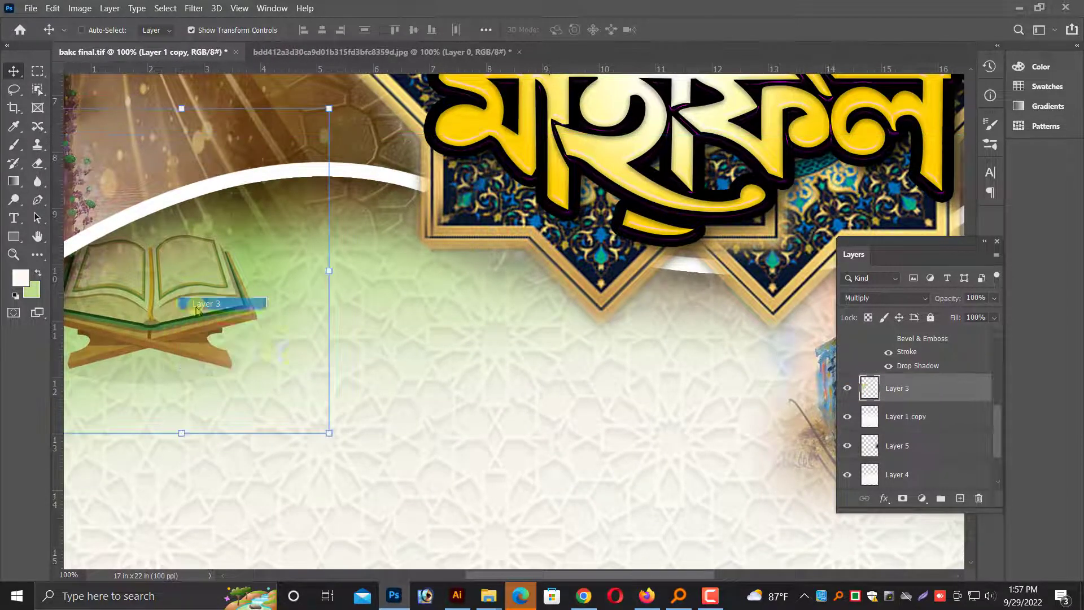
{"action": "left_click", "coordinate": [34, 165]}
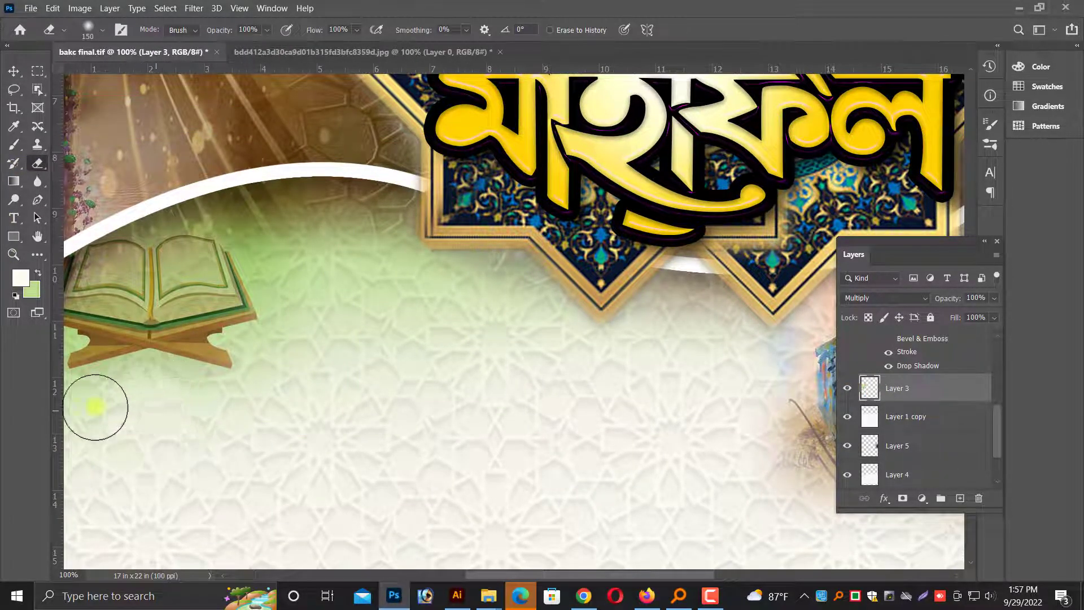
{"action": "key", "text": "ctrl+0"}
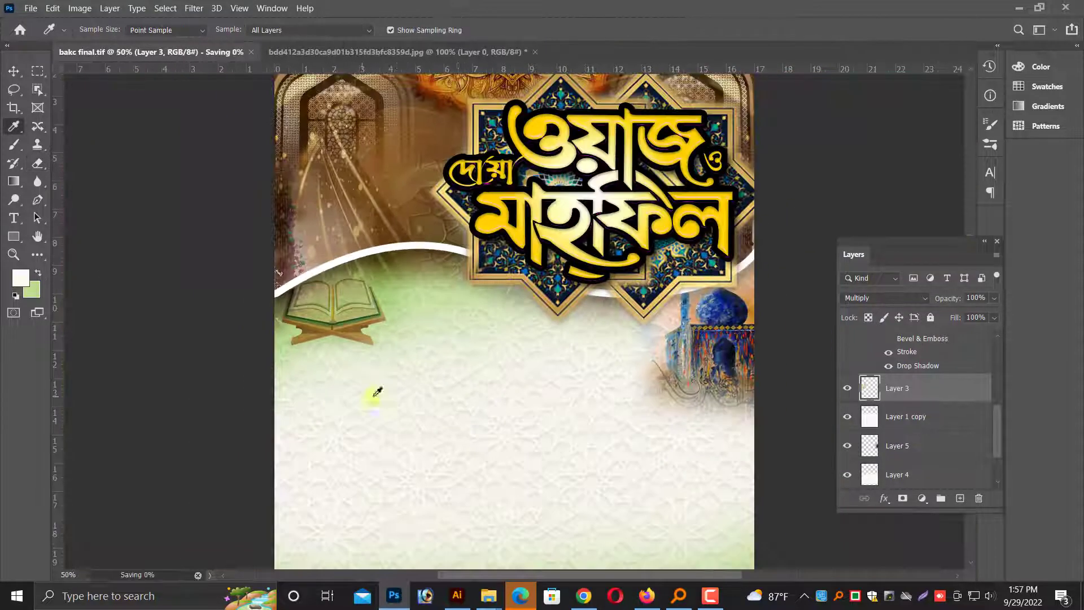
Step: Switch back to Illustrator and open the updated bakc final image from the Poster folder
{"action": "key", "text": "alt+Tab"}
{"action": "key", "text": "ctrl+minus"}
{"action": "left_click_drag", "start_coordinate": [614, 416], "coordinate": [514, 502]}
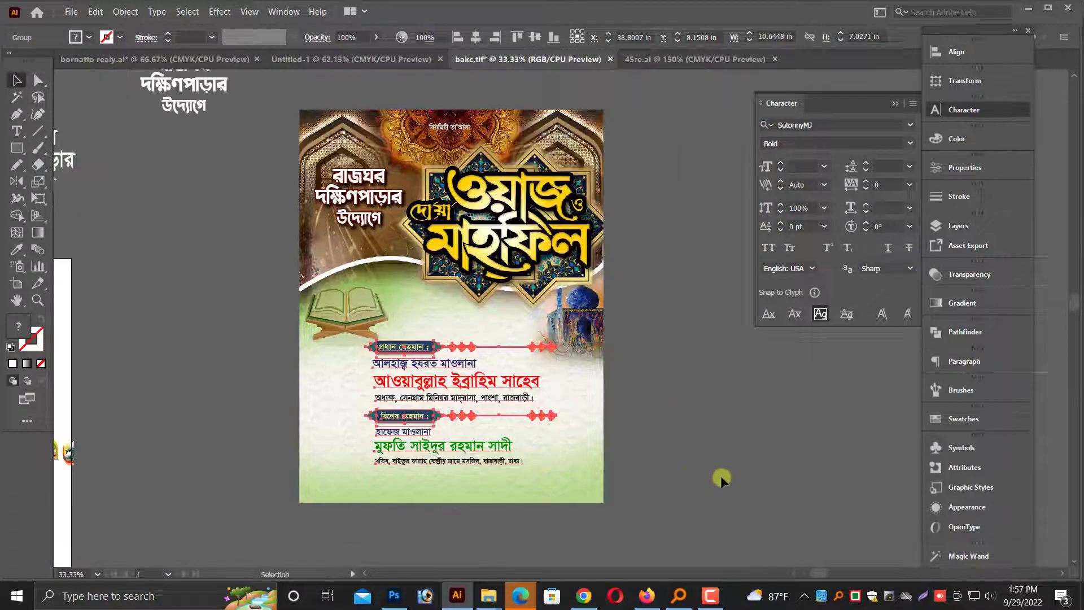
{"action": "left_click", "coordinate": [720, 475]}
{"action": "scroll", "coordinate": [686, 312], "scroll_direction": "up", "scroll_amount": 1}
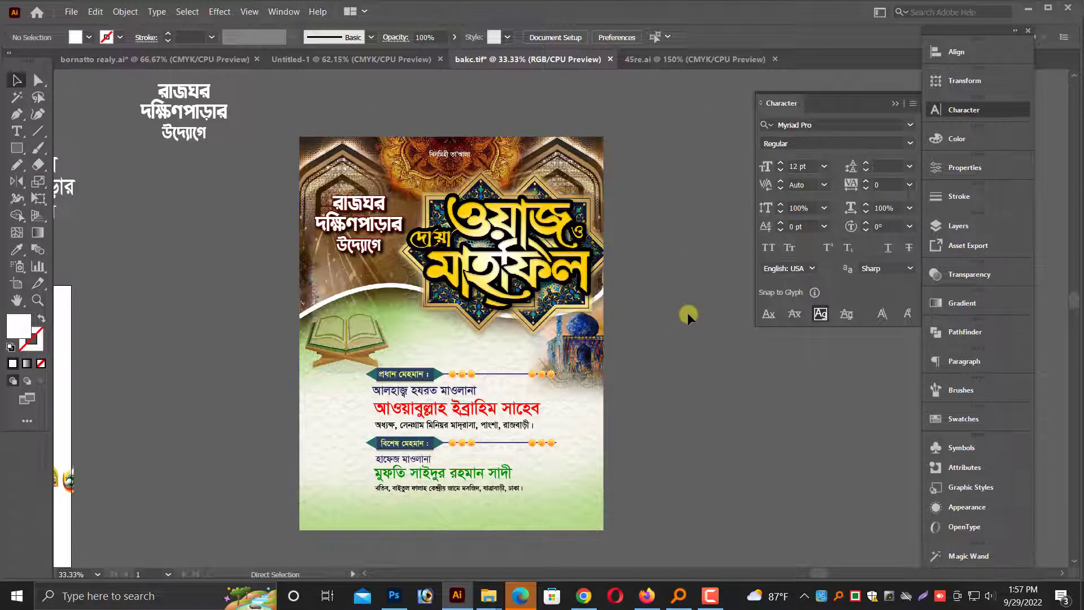
{"action": "key", "text": "ctrl+o"}
{"action": "left_click", "coordinate": [429, 200]}
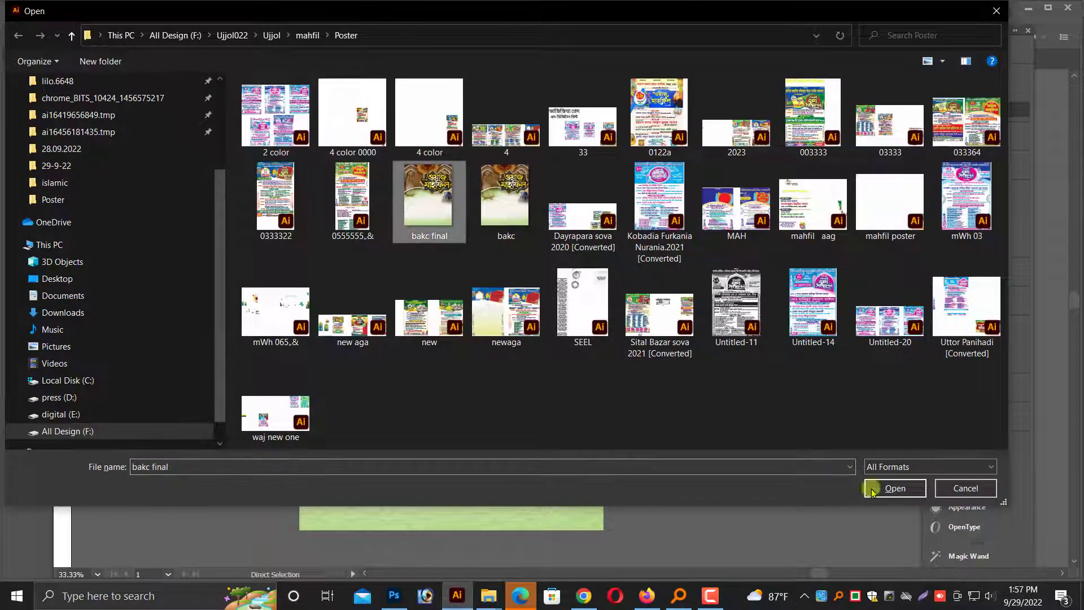
{"action": "left_click", "coordinate": [872, 489]}
{"action": "left_click", "coordinate": [502, 449]}
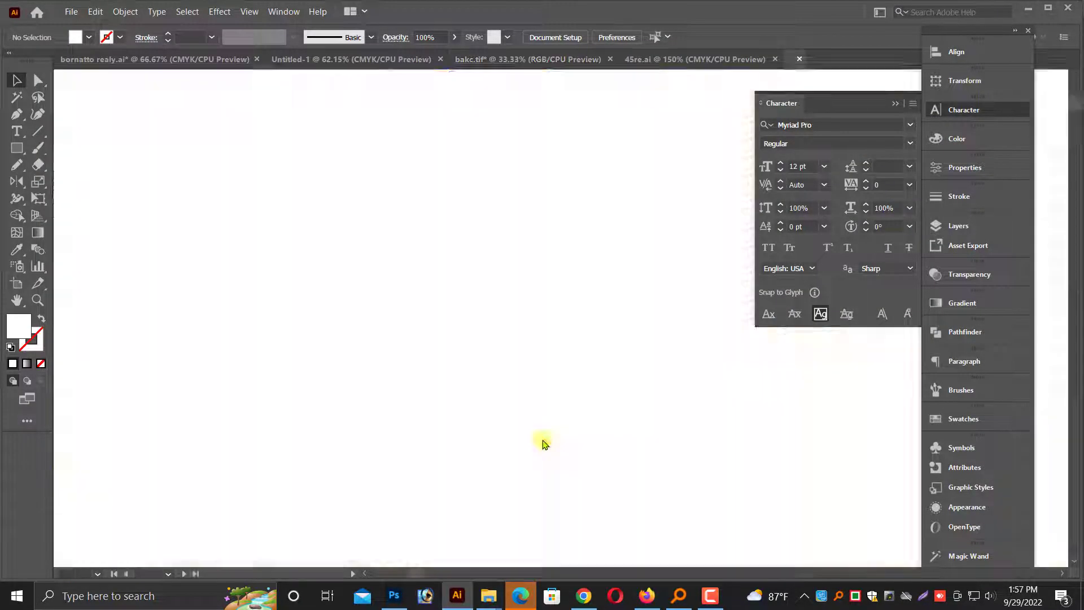
Step: Move the updated artwork image off the artboard to the empty space beside it in bakc final.tif
{"action": "key", "text": "ctrl+minus"}
{"action": "key", "text": "ctrl+minus"}
{"action": "key", "text": "ctrl+minus"}
{"action": "key", "text": "ctrl+minus"}
{"action": "key", "text": "ctrl+minus"}
{"action": "left_click_drag", "start_coordinate": [605, 331], "coordinate": [397, 328]}
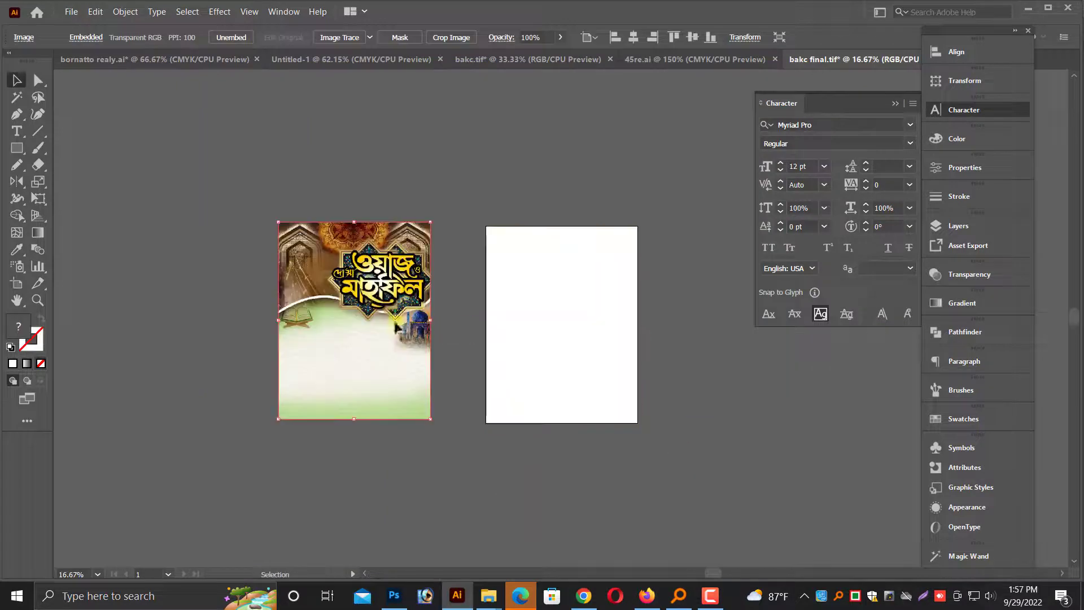
Step: Replace the old artwork in bakc.tif with the updated image, placed in the same position behind the poster text
{"action": "left_click_drag", "start_coordinate": [341, 101], "coordinate": [448, 281]}
{"action": "scroll", "coordinate": [672, 412], "scroll_direction": "up", "scroll_amount": 1}
{"action": "key", "text": "ctrl+x"}
{"action": "left_click", "coordinate": [395, 348]}
{"action": "key", "text": "Delete"}
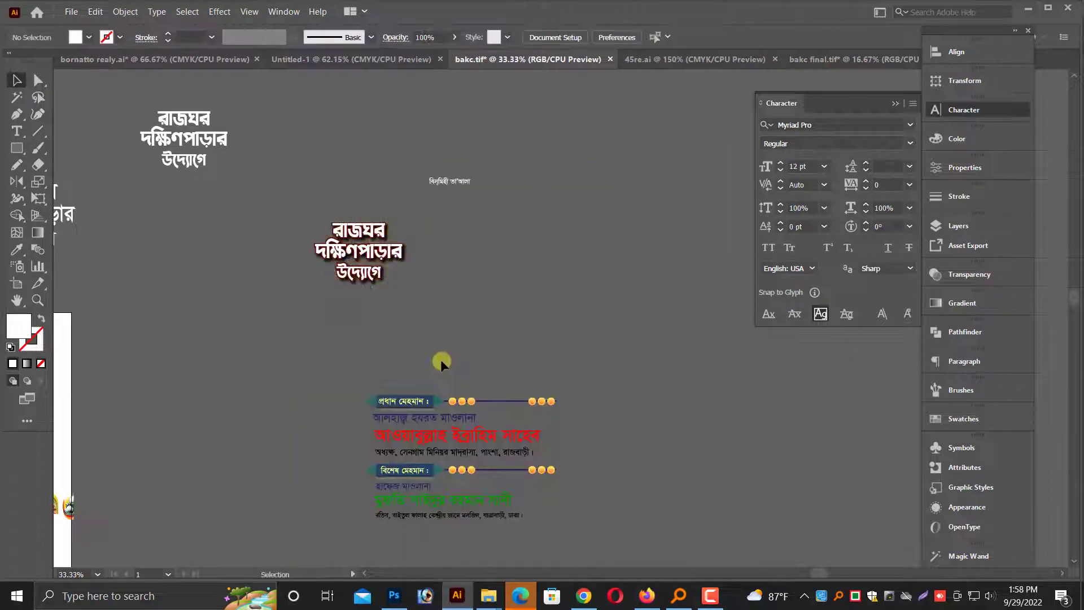
{"action": "key", "text": "ctrl+b"}
{"action": "left_click", "coordinate": [282, 385]}
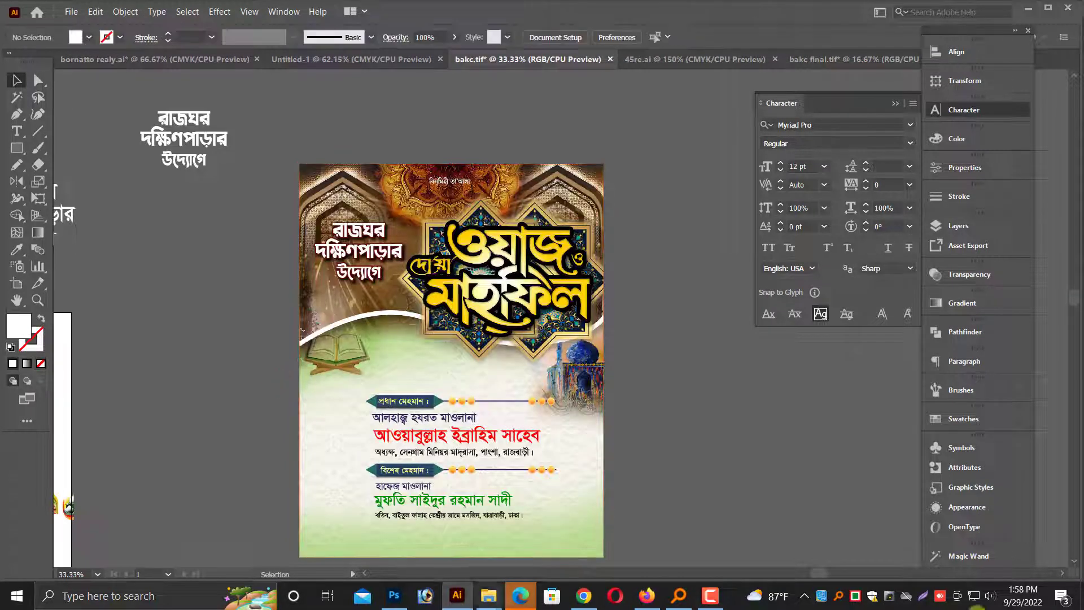
Step: Move the guest text group up toward the poster's left edge and enlarge it to about 12.17 × 8.04 in
{"action": "scroll", "coordinate": [345, 420], "scroll_direction": "down", "scroll_amount": 1}
{"action": "left_click_drag", "start_coordinate": [206, 271], "coordinate": [741, 406]}
{"action": "left_click", "coordinate": [639, 300]}
{"action": "key", "text": "ctrl+2"}
{"action": "left_click_drag", "start_coordinate": [592, 378], "coordinate": [484, 303]}
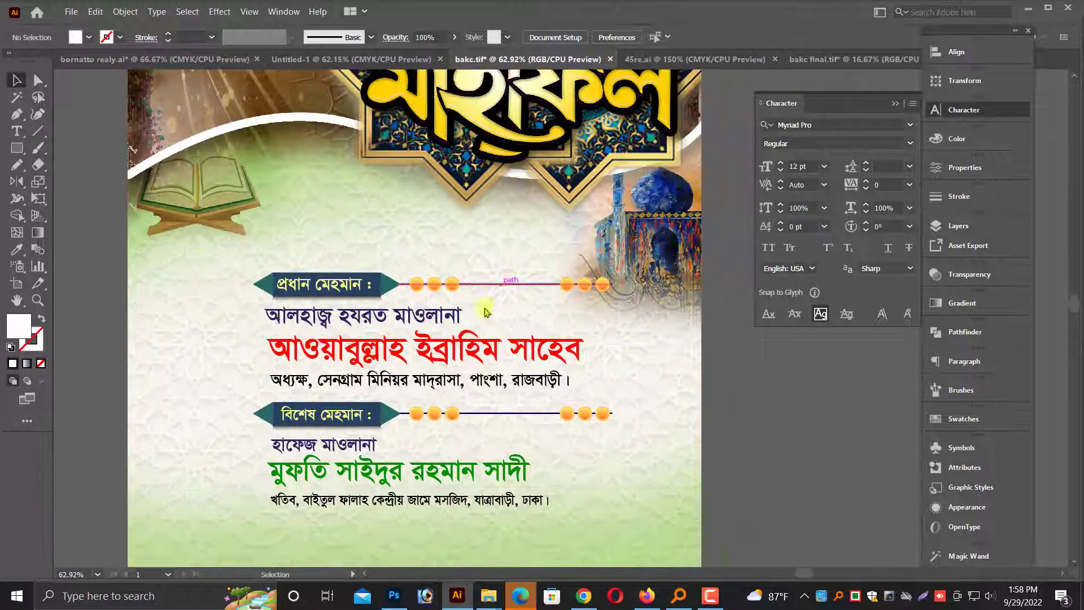
{"action": "left_click_drag", "start_coordinate": [200, 260], "coordinate": [529, 541]}
{"action": "left_click_drag", "start_coordinate": [359, 285], "coordinate": [274, 258]}
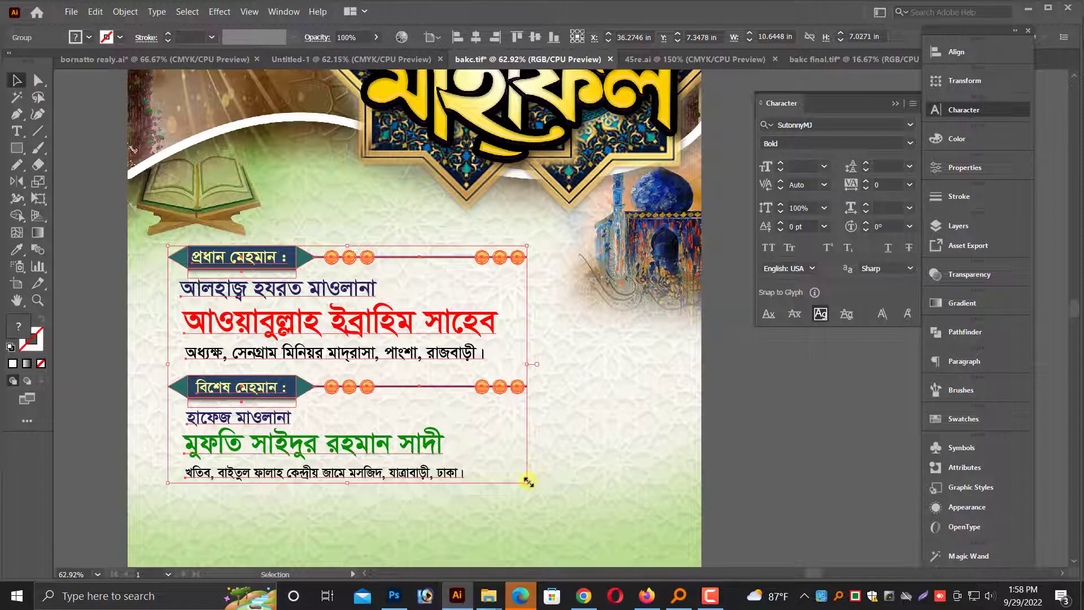
{"action": "left_click_drag", "start_coordinate": [528, 482], "coordinate": [579, 515]}
{"action": "key", "text": "ctrl+minus"}
{"action": "key", "text": "ctrl+minus"}
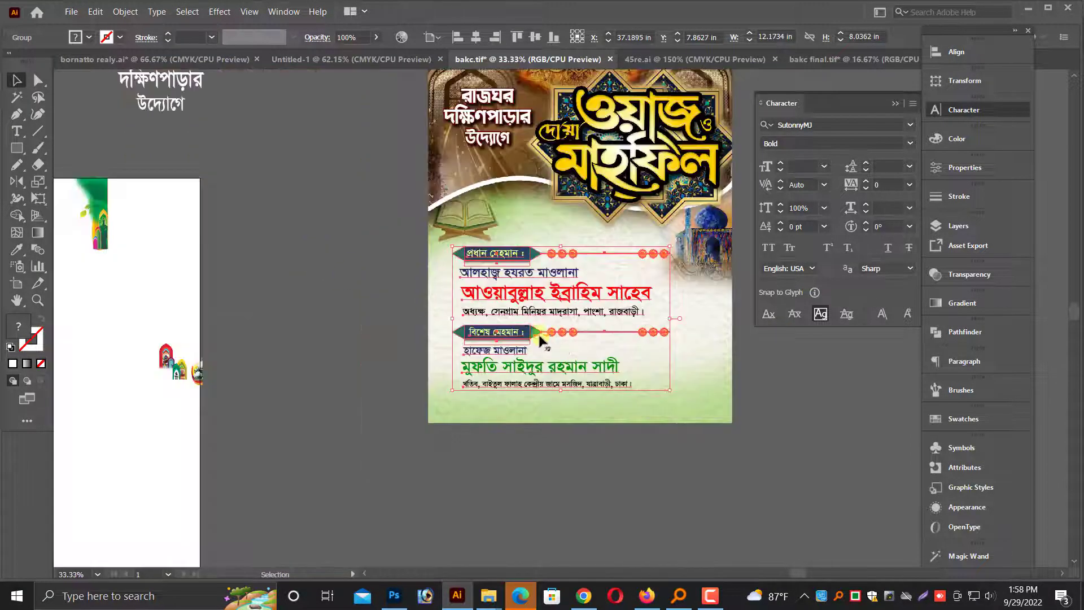
Step: Bring the green mosque-arch decoration onto the poster's lower right side and resize it to about 3.45 × 6.63 in
{"action": "left_click", "coordinate": [352, 334]}
{"action": "key", "text": "ctrl+minus"}
{"action": "left_click_drag", "start_coordinate": [380, 330], "coordinate": [385, 375]}
{"action": "key", "text": "ctrl+minus"}
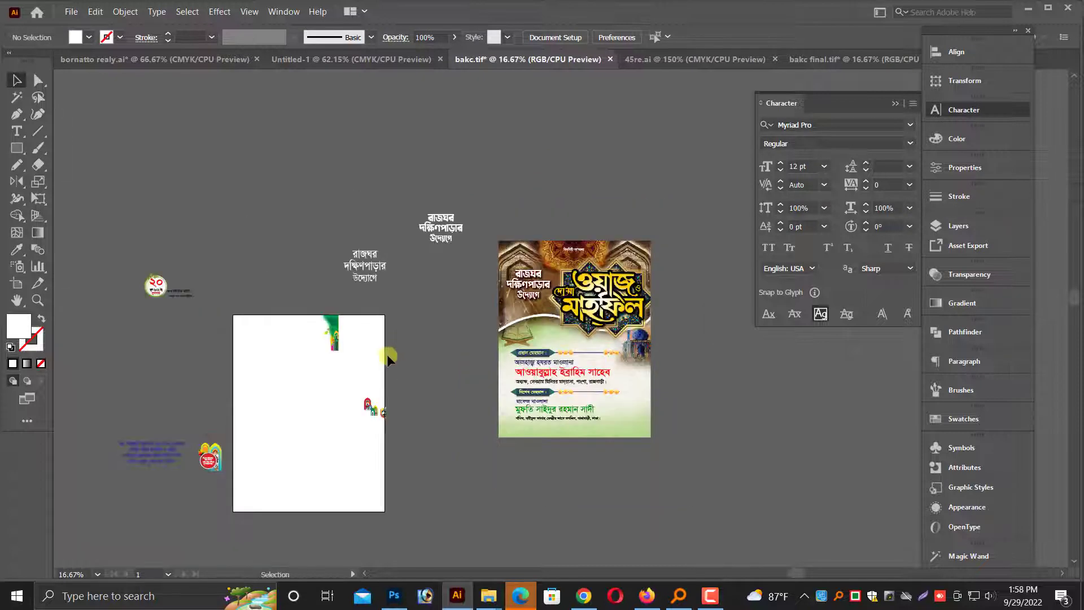
{"action": "left_click", "coordinate": [337, 346]}
{"action": "left_click_drag", "start_coordinate": [365, 338], "coordinate": [377, 339]}
{"action": "left_click_drag", "start_coordinate": [364, 335], "coordinate": [648, 402]}
{"action": "key", "text": "ctrl+plus"}
{"action": "key", "text": "ctrl+plus"}
{"action": "key", "text": "ctrl+plus"}
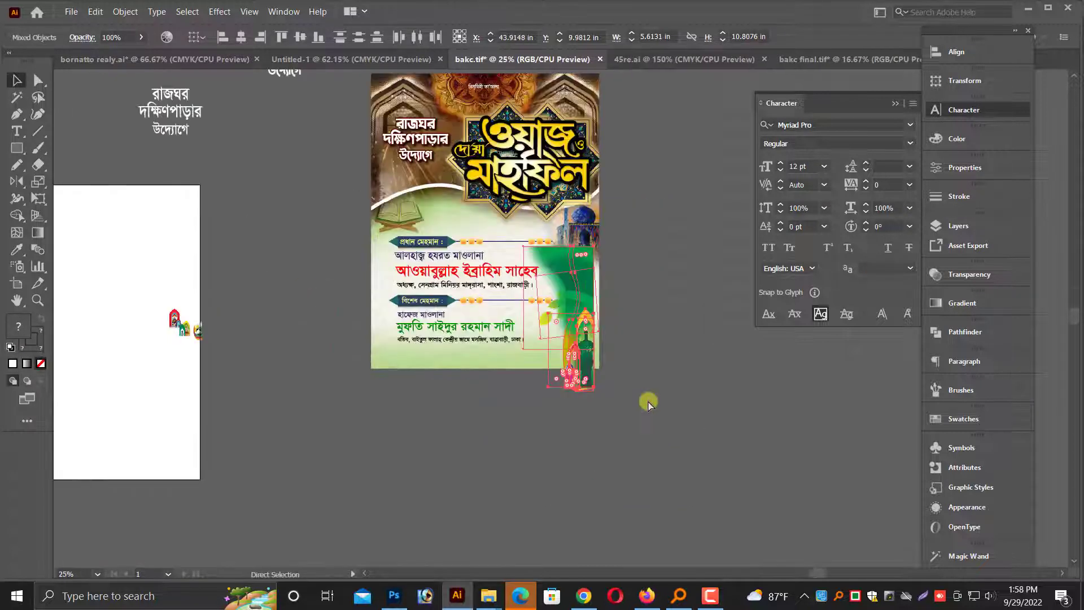
{"action": "scroll", "coordinate": [480, 456], "scroll_direction": "up", "scroll_amount": 1}
{"action": "left_click_drag", "start_coordinate": [486, 489], "coordinate": [544, 377]}
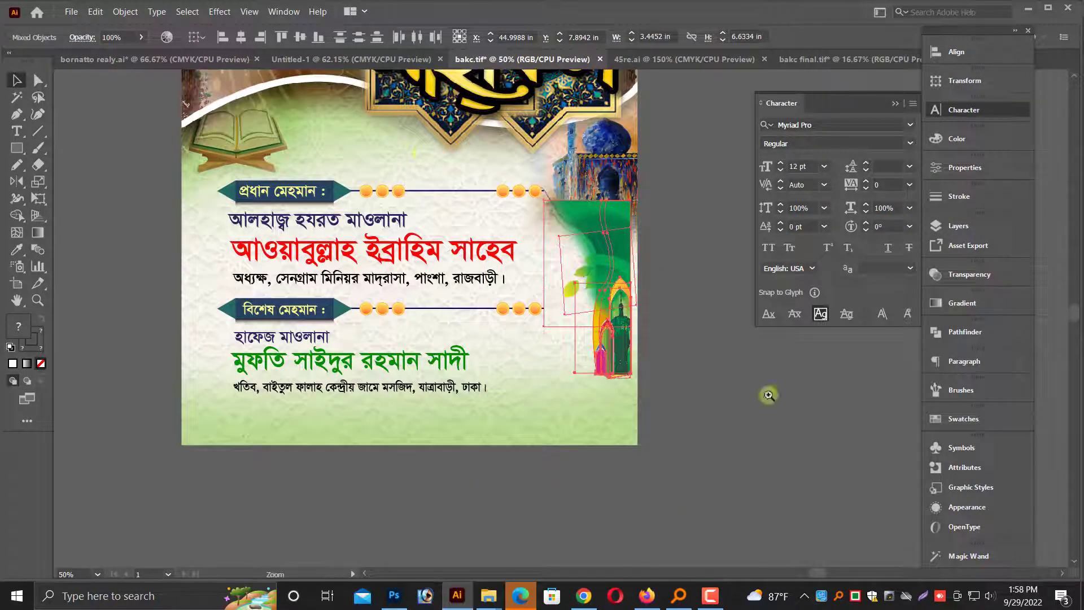
Step: Try fitting the green decoration into the lower right corner by enlarging it to about 4.3 × 8.67 in and nudging its green image right
{"action": "key", "text": "ctrl+plus"}
{"action": "key", "text": "ctrl+plus"}
{"action": "left_click_drag", "start_coordinate": [556, 275], "coordinate": [568, 298]}
{"action": "key", "text": "ctrl+minus"}
{"action": "scroll", "coordinate": [536, 391], "scroll_direction": "down", "scroll_amount": 1}
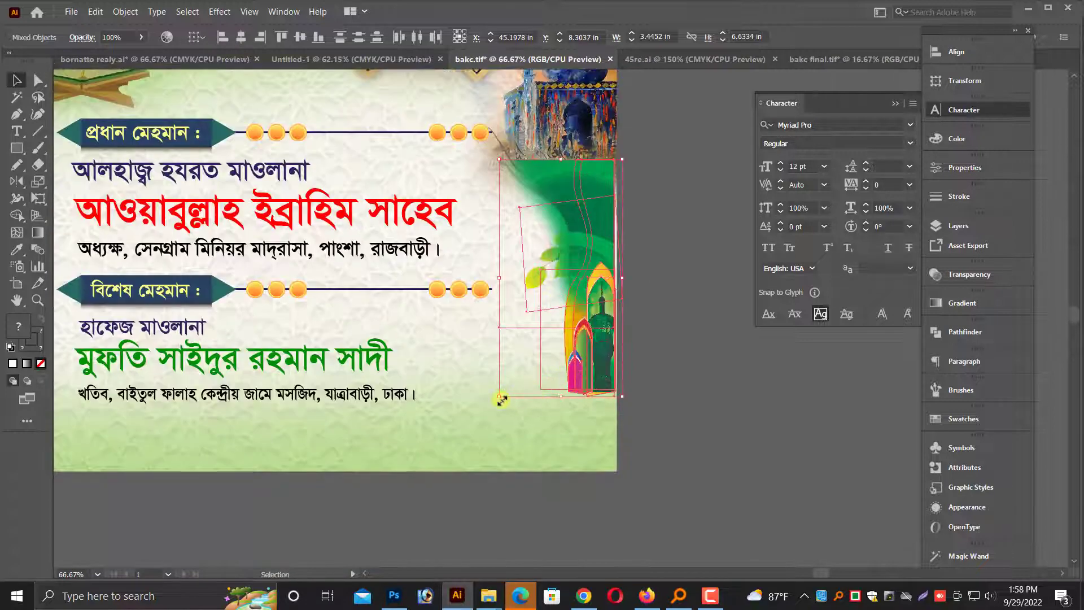
{"action": "left_click_drag", "start_coordinate": [502, 400], "coordinate": [452, 476]}
{"action": "left_click", "coordinate": [685, 395]}
{"action": "left_click", "coordinate": [579, 195]}
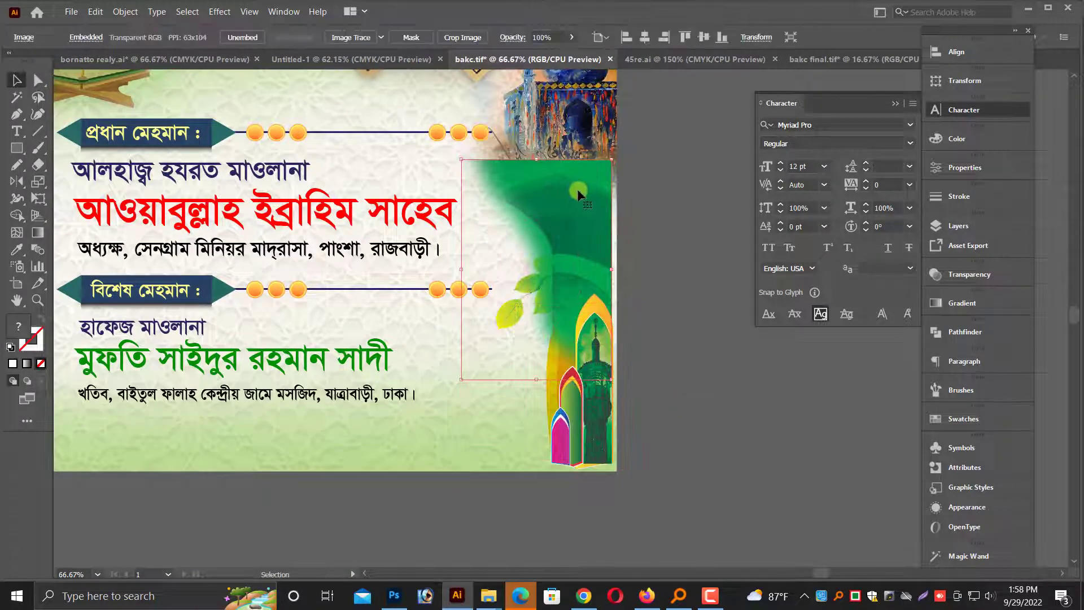
{"action": "key", "text": "shift+Right"}
{"action": "left_click", "coordinate": [692, 324]}
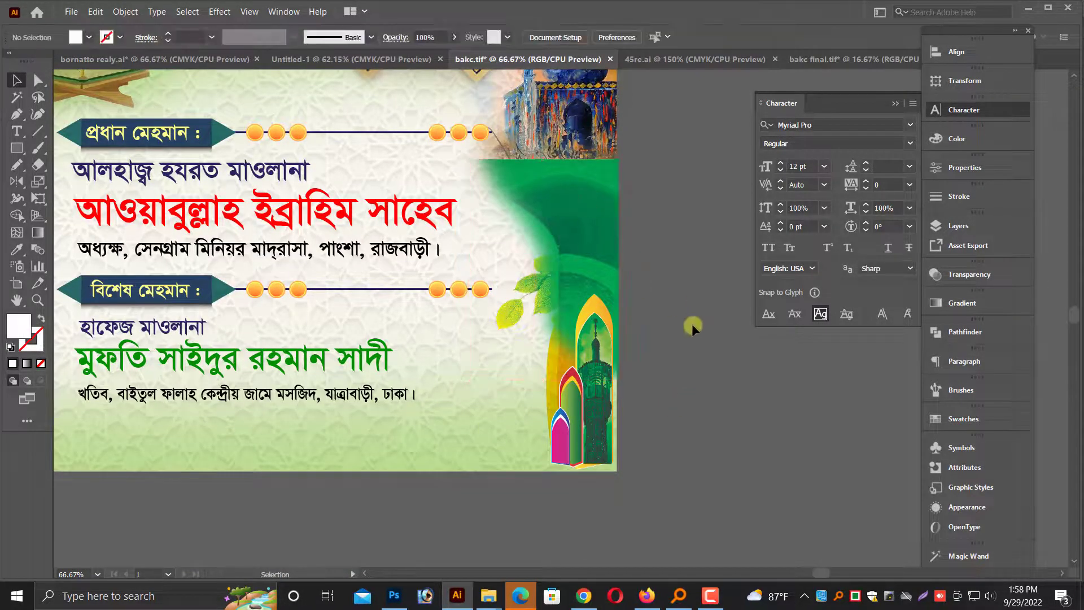
Step: Enlarge the red women's seating notice badge with arches and bring it closer to the poster
{"action": "scroll", "coordinate": [686, 329], "scroll_direction": "up", "scroll_amount": 1}
{"action": "key", "text": "ctrl+minus"}
{"action": "key", "text": "ctrl+minus"}
{"action": "left_click_drag", "start_coordinate": [581, 394], "coordinate": [708, 421]}
{"action": "key", "text": "alt+space"}
{"action": "key", "text": "alt+space"}
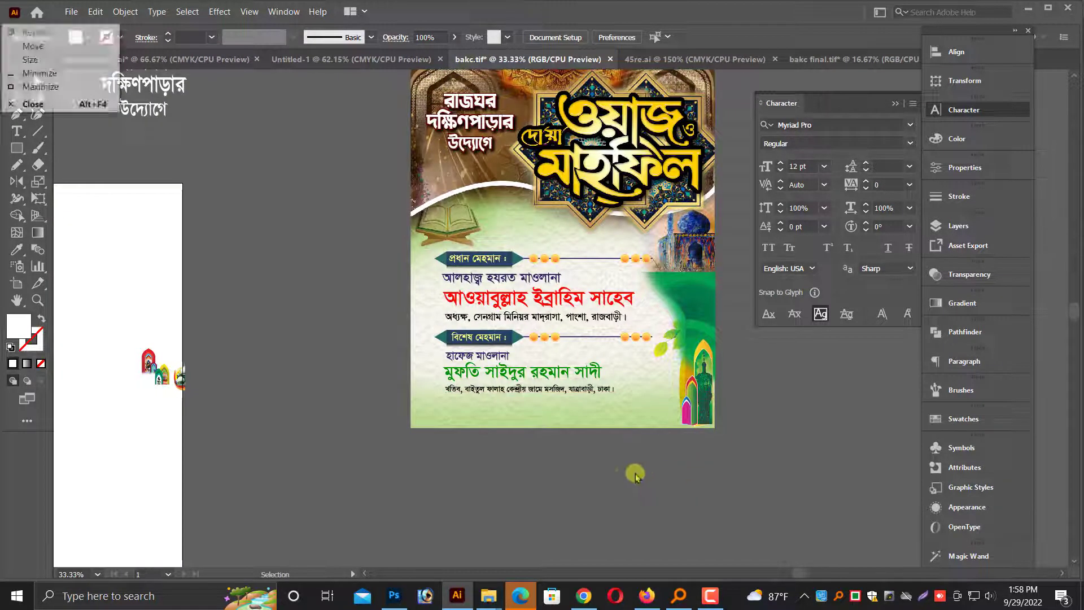
{"action": "left_click_drag", "start_coordinate": [634, 472], "coordinate": [665, 478]}
{"action": "key", "text": "ctrl+minus"}
{"action": "left_click_drag", "start_coordinate": [382, 440], "coordinate": [561, 449]}
{"action": "key", "text": "alt+space"}
{"action": "left_click", "coordinate": [298, 467]}
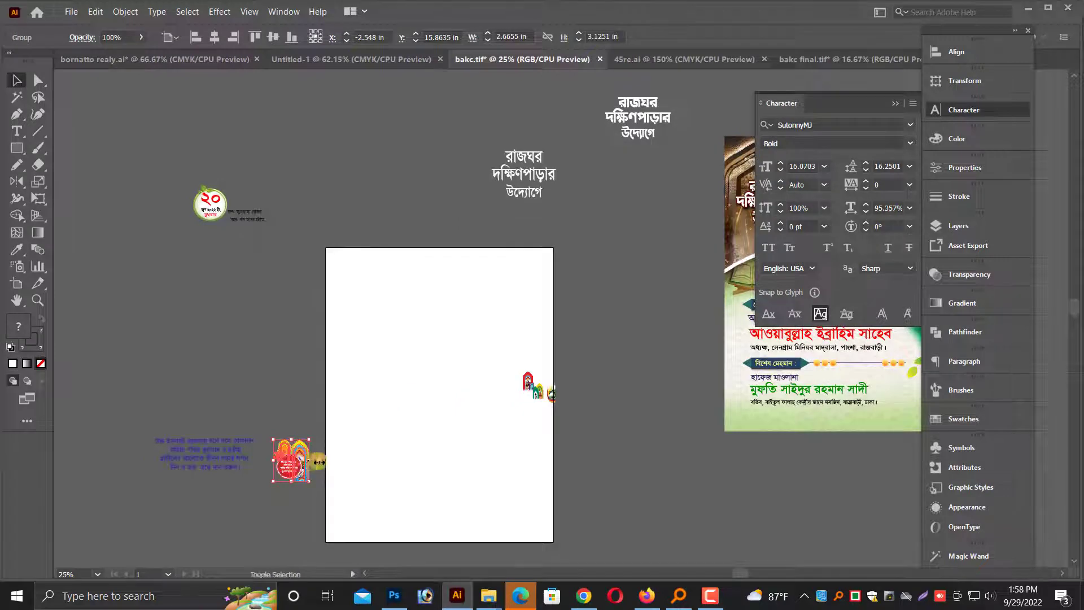
{"action": "left_click_drag", "start_coordinate": [317, 462], "coordinate": [361, 461]}
{"action": "left_click_drag", "start_coordinate": [346, 469], "coordinate": [386, 469]}
{"action": "key", "text": "alt+space"}
Step: Move the green decoration off the poster and place the women's seating notice badge in the lower right corner instead
{"action": "left_click_drag", "start_coordinate": [590, 430], "coordinate": [551, 316]}
{"action": "left_click_drag", "start_coordinate": [568, 386], "coordinate": [672, 393]}
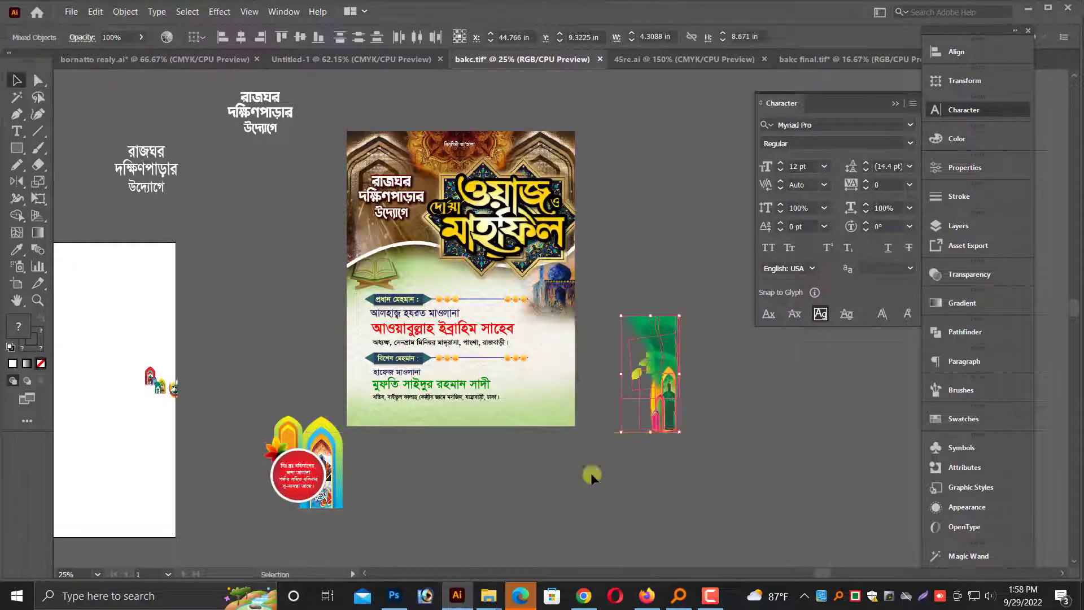
{"action": "left_click", "coordinate": [323, 490]}
{"action": "left_click_drag", "start_coordinate": [299, 464], "coordinate": [559, 389]}
{"action": "key", "text": "ctrl+space"}
{"action": "left_click_drag", "start_coordinate": [463, 305], "coordinate": [614, 449]}
{"action": "left_click_drag", "start_coordinate": [657, 430], "coordinate": [551, 390]}
Step: Shrink the notice badge to about 4.42 × 5.18 in and align it flush with the poster's lower right corner
{"action": "left_click_drag", "start_coordinate": [457, 264], "coordinate": [464, 281]}
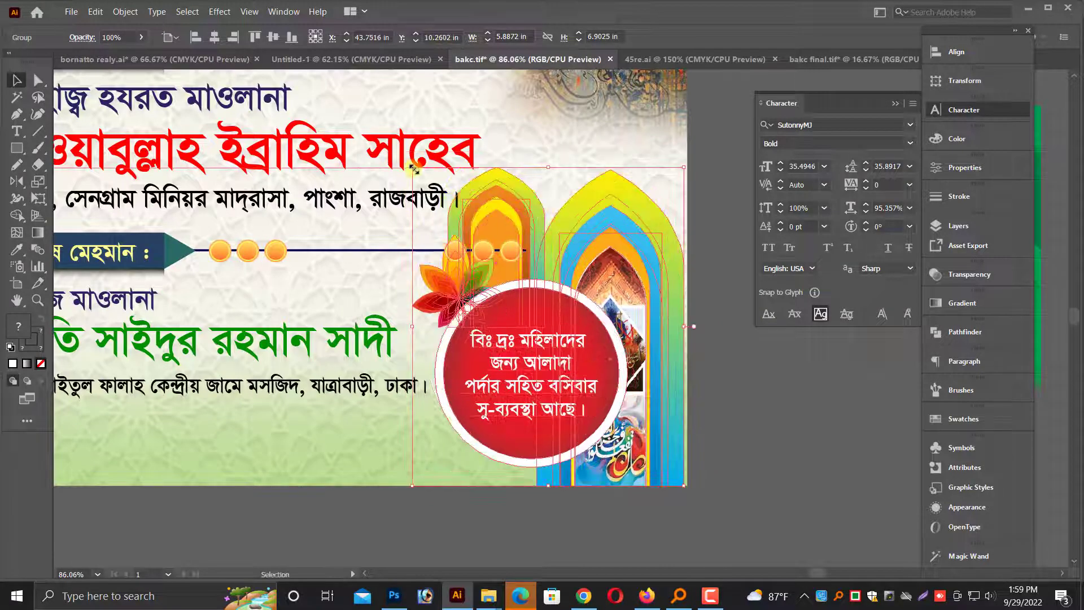
{"action": "left_click_drag", "start_coordinate": [414, 168], "coordinate": [427, 188]}
{"action": "scroll", "coordinate": [762, 415], "scroll_direction": "down", "scroll_amount": 3}
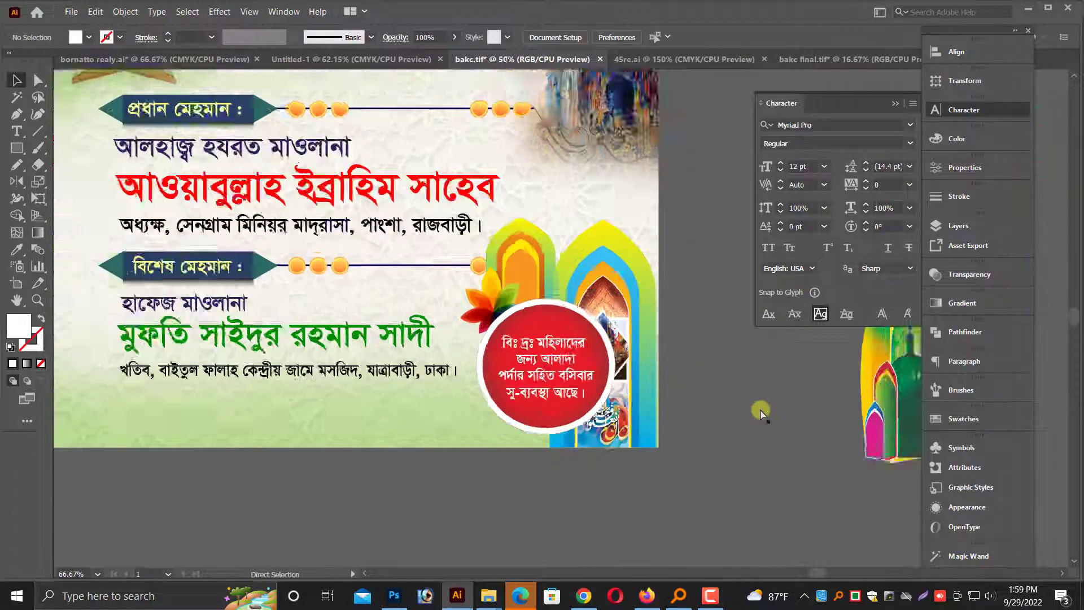
{"action": "scroll", "coordinate": [751, 339], "scroll_direction": "up", "scroll_amount": 4}
{"action": "left_click_drag", "start_coordinate": [460, 183], "coordinate": [512, 244]}
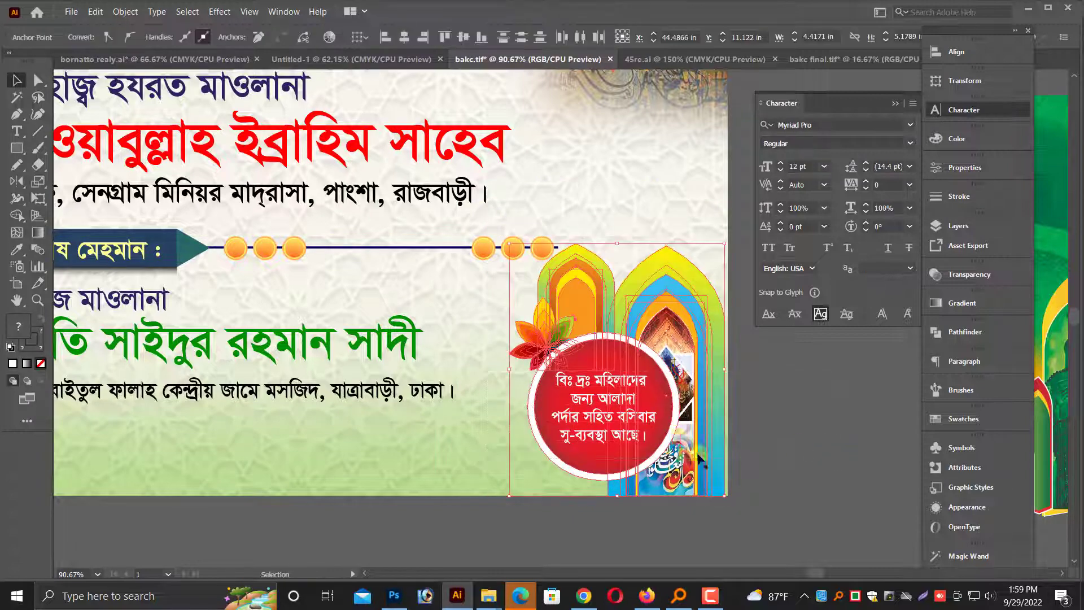
{"action": "scroll", "coordinate": [706, 469], "scroll_direction": "up", "scroll_amount": 5}
{"action": "left_click_drag", "start_coordinate": [697, 473], "coordinate": [708, 474]}
{"action": "key", "text": "ctrl+minus"}
{"action": "key", "text": "ctrl+minus"}
{"action": "key", "text": "ctrl+minus"}
{"action": "key", "text": "ctrl+minus"}
{"action": "key", "text": "ctrl+minus"}
{"action": "key", "text": "ctrl+minus"}
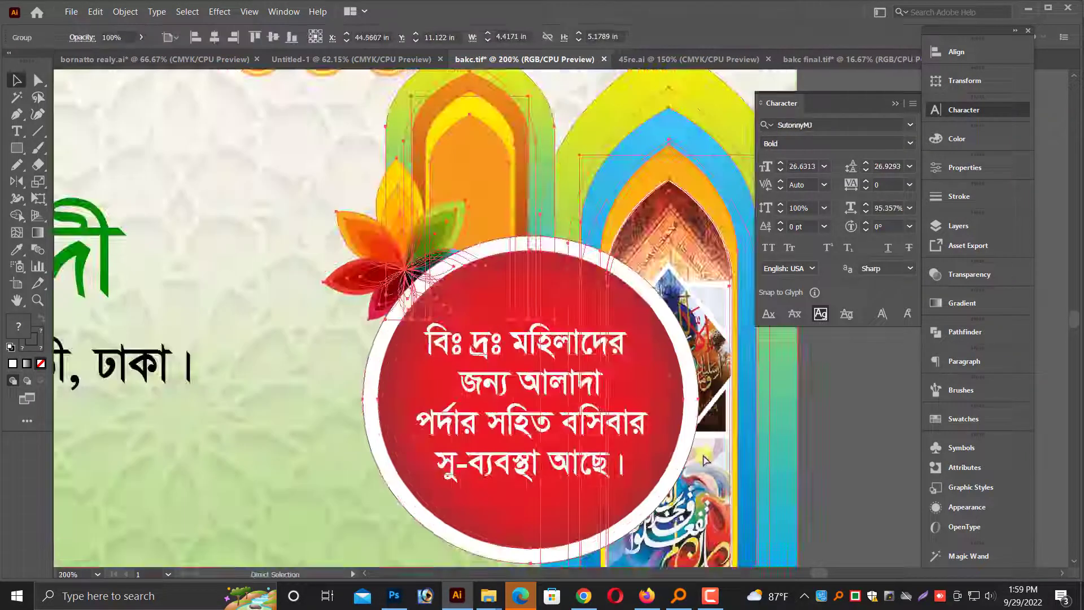
Step: Enlarge the small coloured arch and mosque dome images and move them off the blank artboard, beside the poster
{"action": "left_click", "coordinate": [666, 467]}
{"action": "key", "text": "ctrl+minus"}
{"action": "left_click_drag", "start_coordinate": [425, 409], "coordinate": [662, 456]}
{"action": "key", "text": "ctrl+minus"}
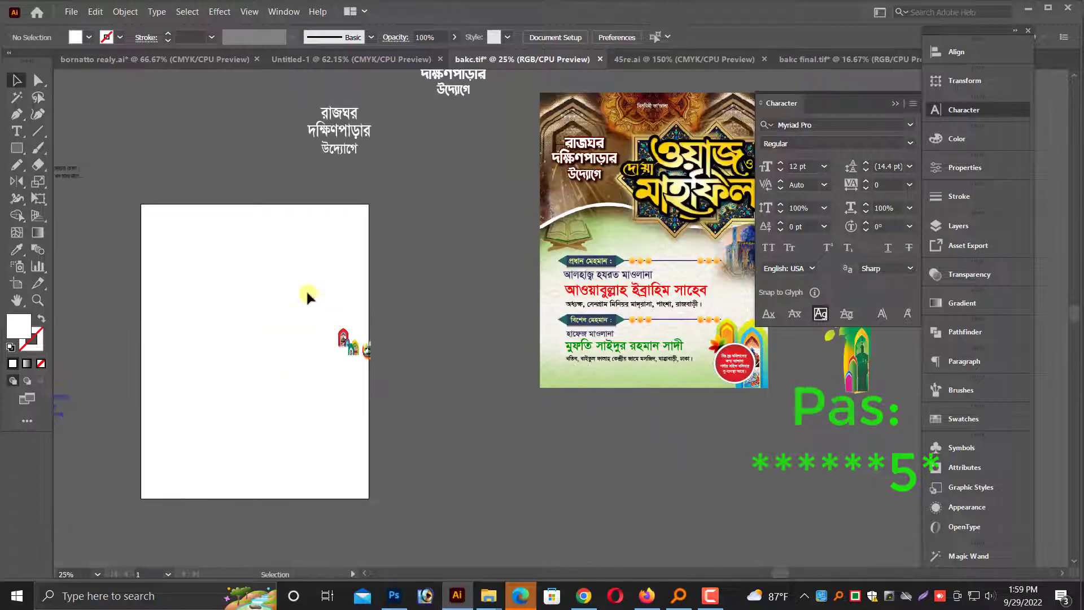
{"action": "left_click", "coordinate": [373, 345]}
{"action": "left_click_drag", "start_coordinate": [449, 372], "coordinate": [451, 372]}
{"action": "left_click_drag", "start_coordinate": [434, 372], "coordinate": [474, 374]}
{"action": "left_click", "coordinate": [504, 425]}
{"action": "scroll", "coordinate": [504, 425], "scroll_direction": "up", "scroll_amount": 3}
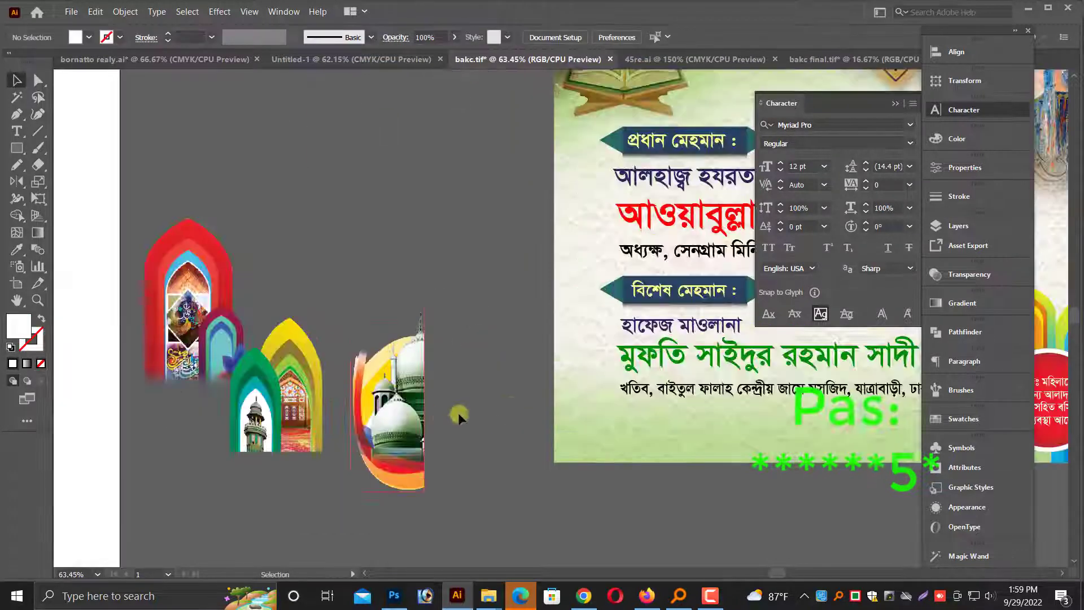
Step: Move the mosque dome image onto the poster's lower left area and mirror it horizontally
{"action": "left_click_drag", "start_coordinate": [393, 403], "coordinate": [613, 402]}
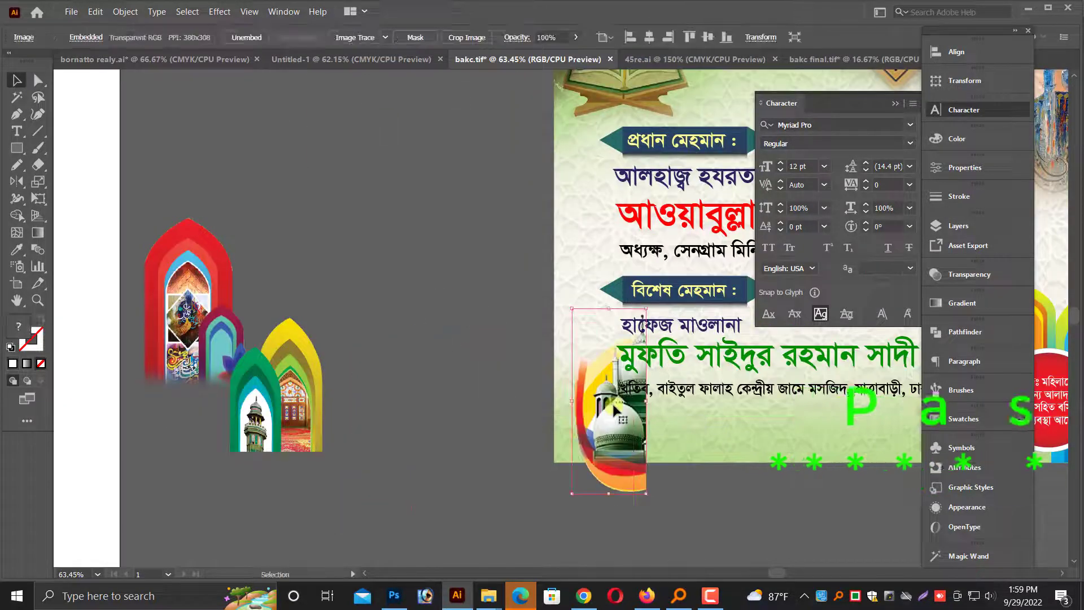
{"action": "key", "text": "o"}
{"action": "left_click", "coordinate": [525, 381]}
{"action": "left_click_drag", "start_coordinate": [598, 412], "coordinate": [589, 404]}
{"action": "left_click_drag", "start_coordinate": [469, 348], "coordinate": [886, 394]}
Step: Resize and position the mirrored dome image so it sits flush in the poster's lower left corner
{"action": "scroll", "coordinate": [361, 406], "scroll_direction": "down", "scroll_amount": 1}
{"action": "left_click_drag", "start_coordinate": [358, 419], "coordinate": [358, 380]}
{"action": "scroll", "coordinate": [395, 254], "scroll_direction": "up", "scroll_amount": 2}
{"action": "left_click_drag", "start_coordinate": [443, 121], "coordinate": [409, 200]}
{"action": "scroll", "coordinate": [212, 397], "scroll_direction": "down", "scroll_amount": 1}
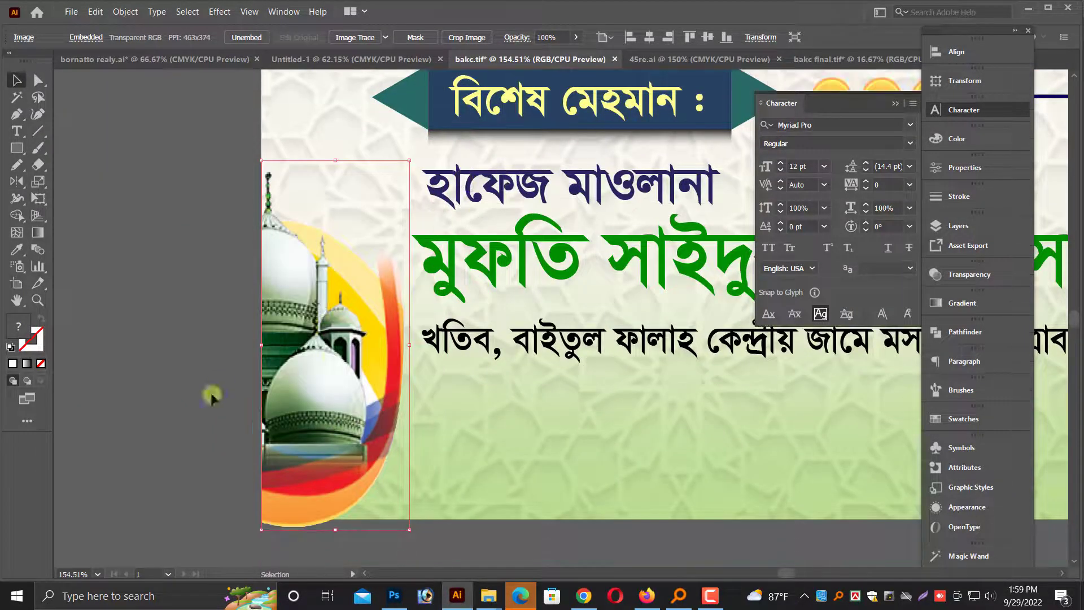
{"action": "left_click_drag", "start_coordinate": [337, 530], "coordinate": [335, 520]}
{"action": "left_click", "coordinate": [257, 508]}
{"action": "key", "text": "ctrl+minus"}
{"action": "key", "text": "ctrl+minus"}
{"action": "key", "text": "ctrl+minus"}
{"action": "key", "text": "ctrl+minus"}
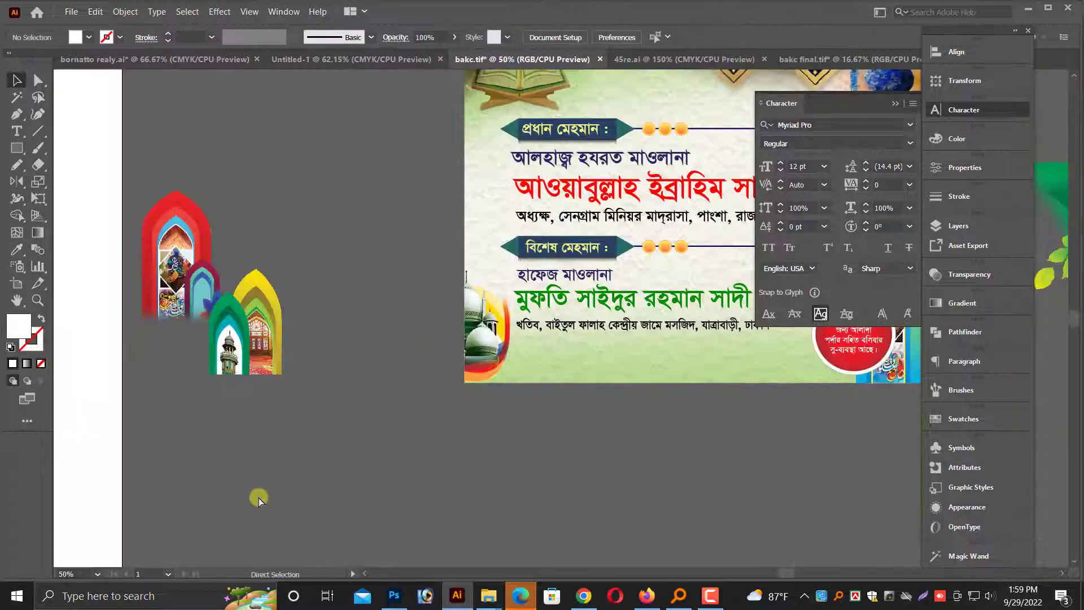
Step: Nudge the guest text group slightly right to X 37.259 in
{"action": "left_click_drag", "start_coordinate": [473, 428], "coordinate": [365, 516]}
{"action": "left_click", "coordinate": [470, 400]}
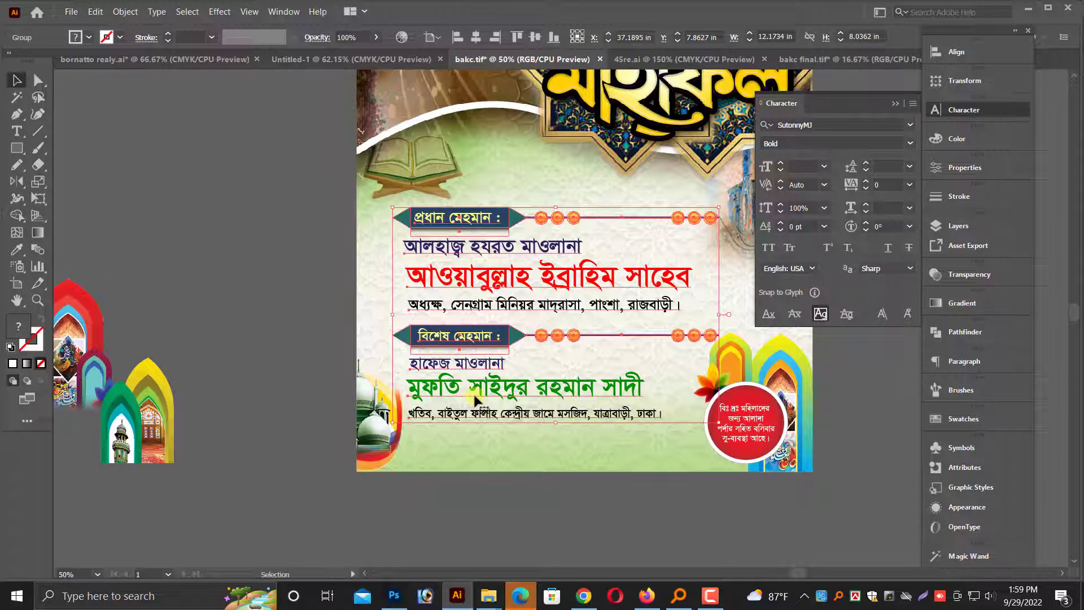
{"action": "key", "text": "Right"}
{"action": "key", "text": "Right"}
{"action": "key", "text": "Right"}
{"action": "key", "text": "Right"}
{"action": "key", "text": "Right"}
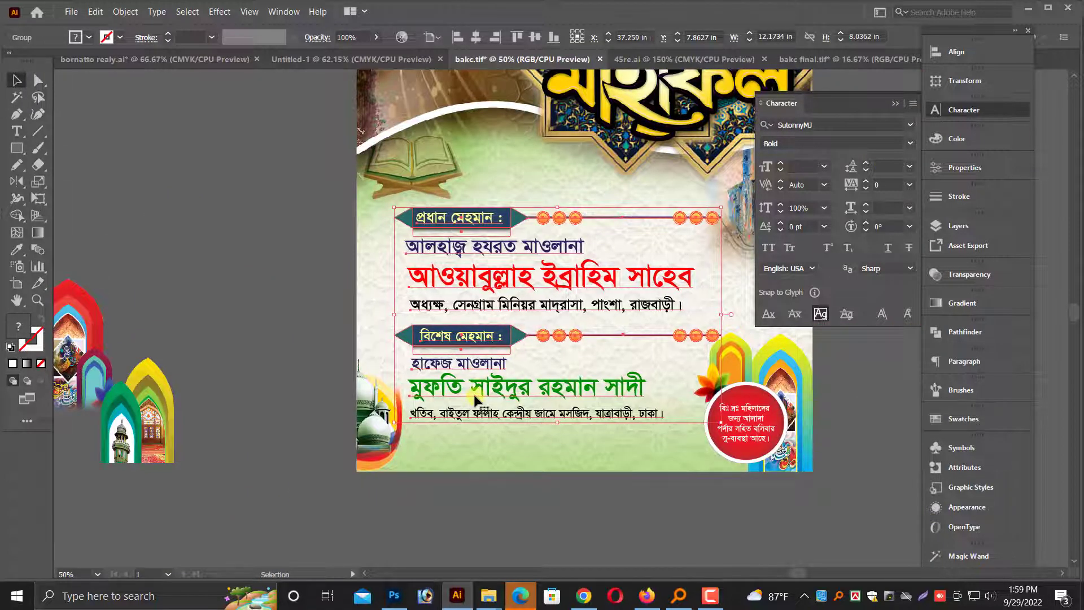
{"action": "left_click", "coordinate": [310, 374]}
{"action": "key", "text": "ctrl+minus"}
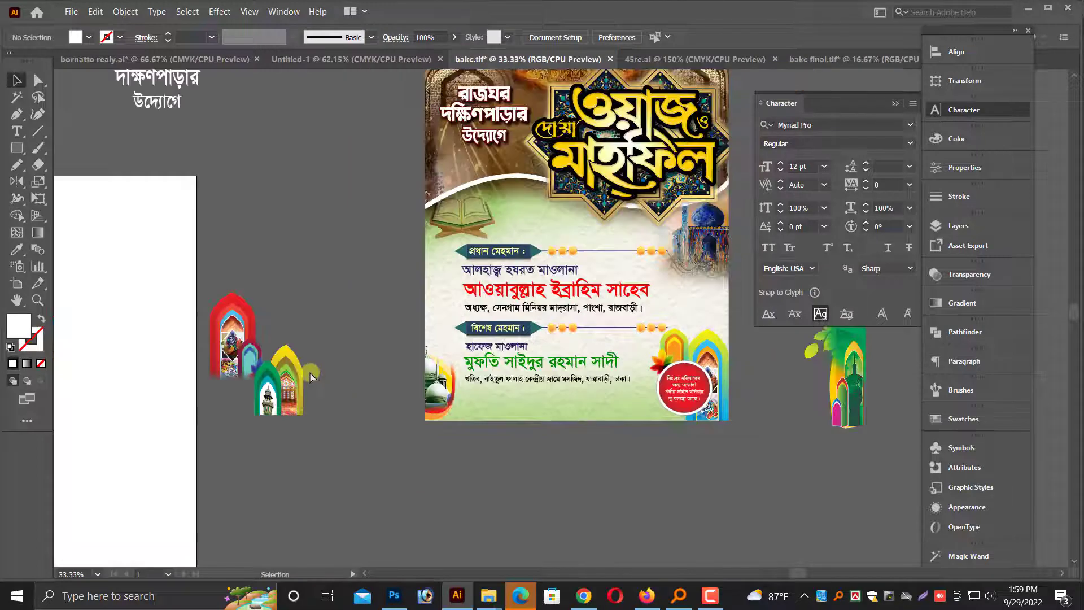
Step: Place the red arch image behind the dome in the lower left corner and shrink it to align with the poster's bottom edge
{"action": "scroll", "coordinate": [307, 419], "scroll_direction": "up", "scroll_amount": 2}
{"action": "scroll", "coordinate": [291, 374], "scroll_direction": "up", "scroll_amount": 1}
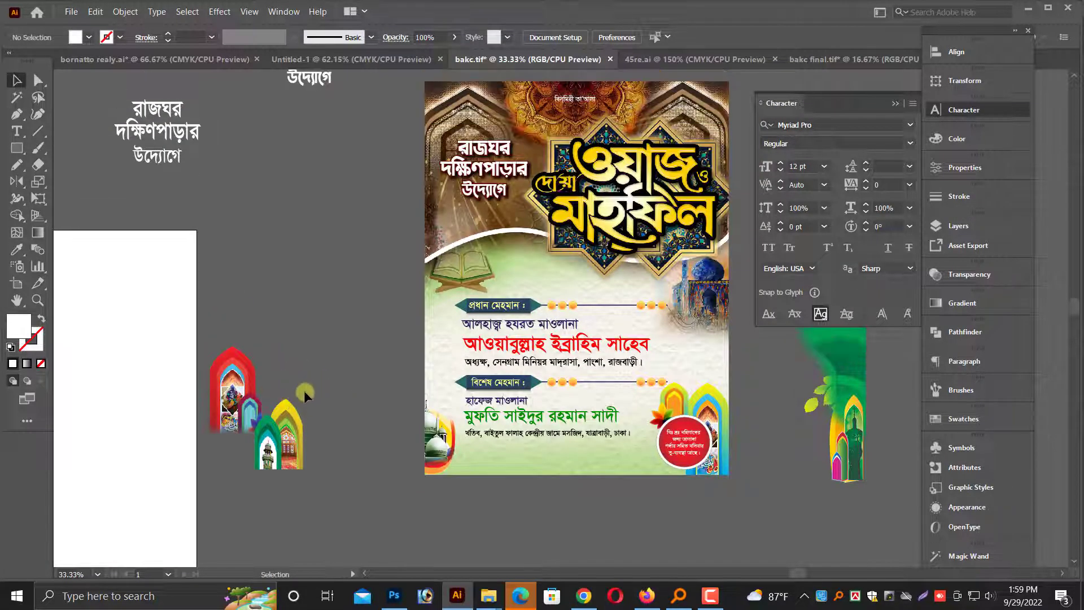
{"action": "left_click_drag", "start_coordinate": [237, 405], "coordinate": [454, 470]}
{"action": "left_click_drag", "start_coordinate": [373, 427], "coordinate": [636, 420]}
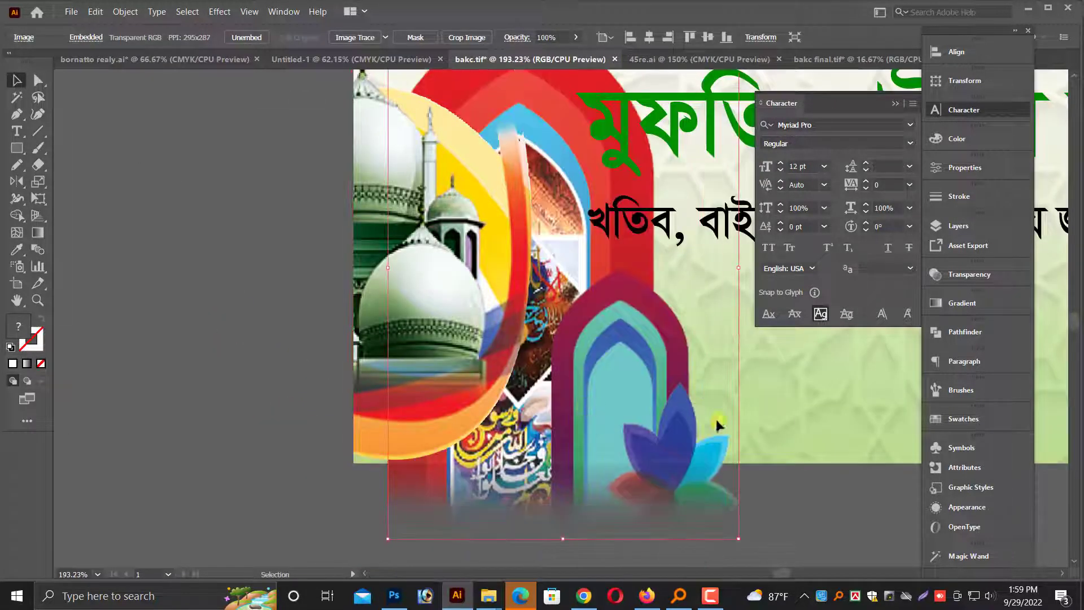
{"action": "left_click_drag", "start_coordinate": [739, 269], "coordinate": [644, 269]}
{"action": "left_click_drag", "start_coordinate": [568, 325], "coordinate": [561, 374]}
{"action": "left_click_drag", "start_coordinate": [559, 390], "coordinate": [555, 411]}
{"action": "left_click_drag", "start_coordinate": [553, 412], "coordinate": [547, 414]}
{"action": "left_click_drag", "start_coordinate": [537, 423], "coordinate": [499, 423]}
{"action": "left_click", "coordinate": [556, 500]}
Step: Enlarge the red arch image slightly and adjust its position behind the dome
{"action": "left_click", "coordinate": [560, 398]}
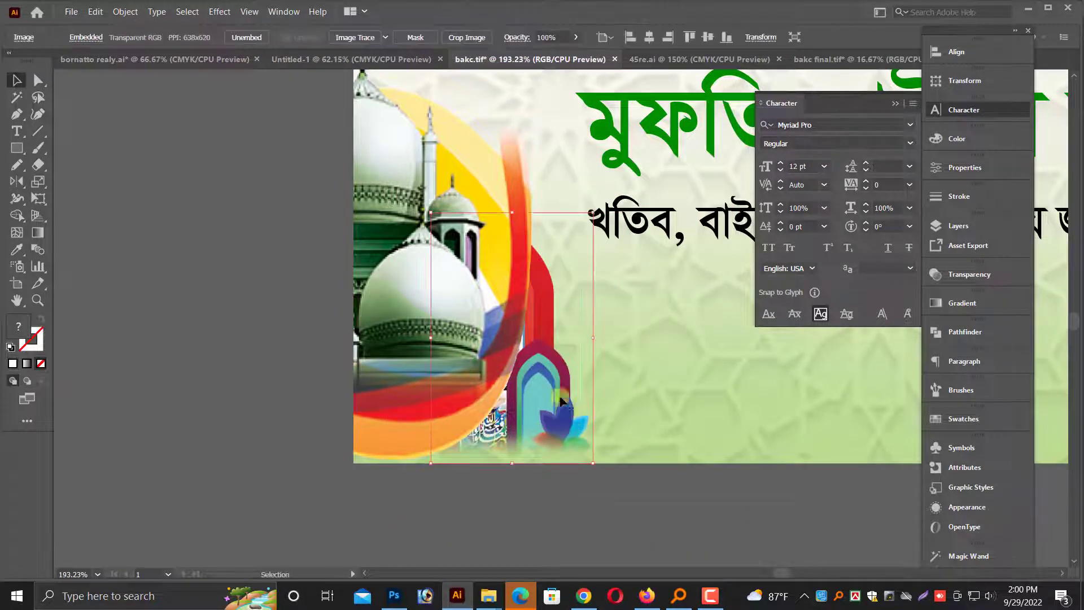
{"action": "left_click_drag", "start_coordinate": [592, 213], "coordinate": [619, 172]}
{"action": "left_click_drag", "start_coordinate": [554, 399], "coordinate": [554, 400]}
{"action": "left_click", "coordinate": [545, 492]}
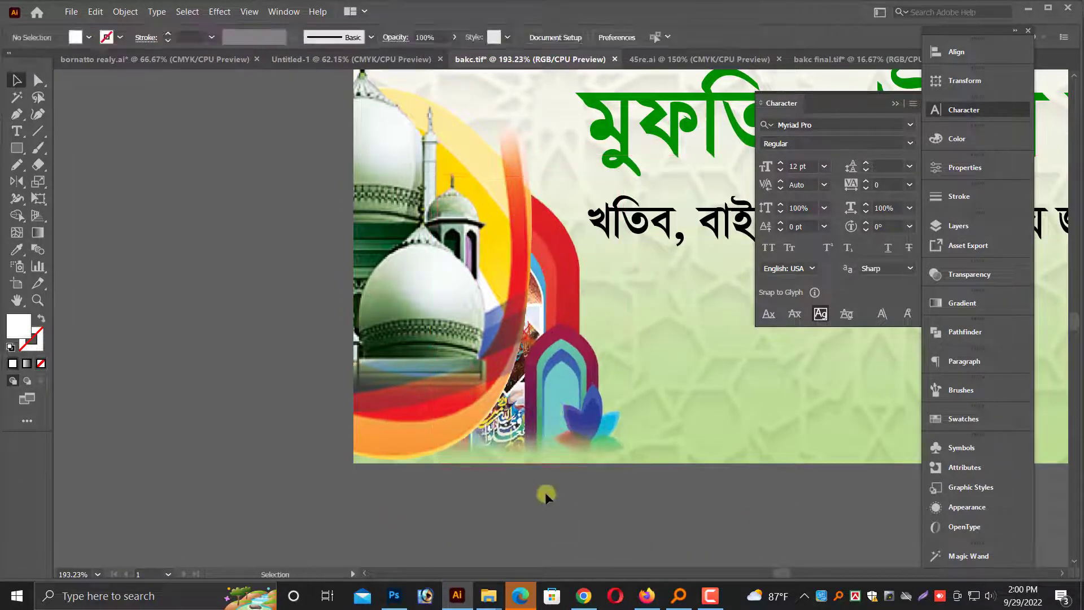
{"action": "key", "text": "ctrl+minus"}
{"action": "key", "text": "ctrl+minus"}
{"action": "key", "text": "ctrl+minus"}
{"action": "key", "text": "ctrl+minus"}
{"action": "key", "text": "ctrl+minus"}
{"action": "key", "text": "ctrl+minus"}
{"action": "left_click_drag", "start_coordinate": [436, 446], "coordinate": [328, 527]}
{"action": "scroll", "coordinate": [426, 465], "scroll_direction": "up", "scroll_amount": 3}
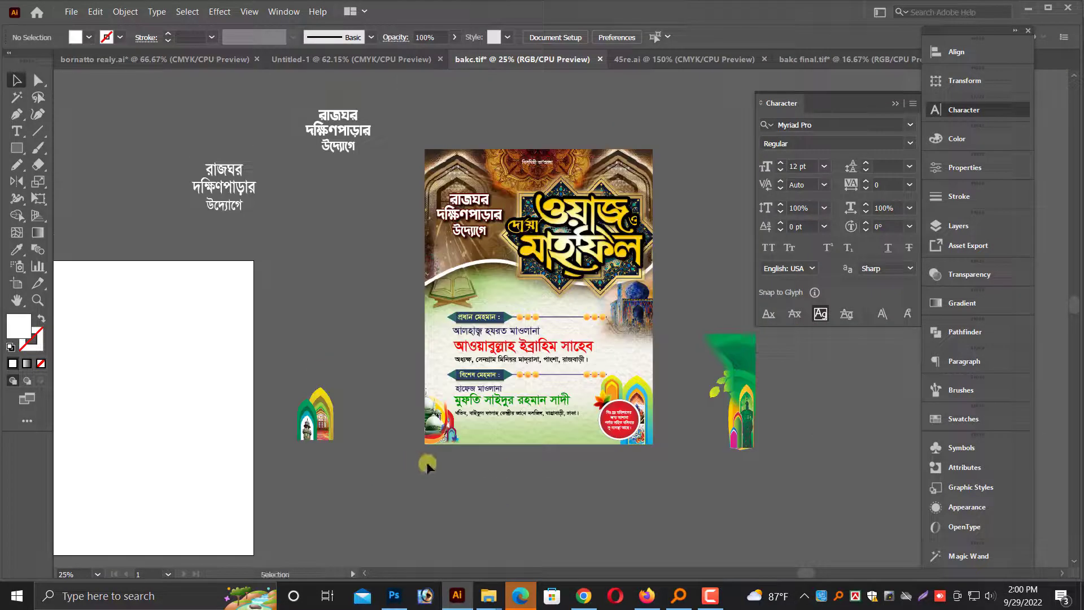
Step: Delete the unused green decoration and the leftover green and yellow arches beside the poster
{"action": "left_click", "coordinate": [744, 470]}
{"action": "left_click", "coordinate": [817, 436]}
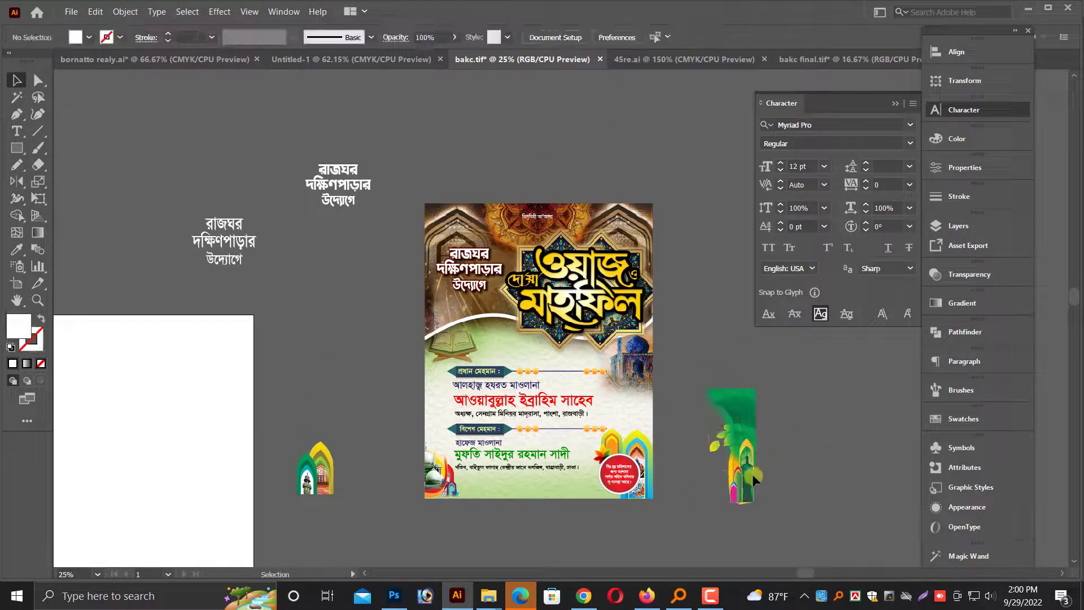
{"action": "left_click", "coordinate": [748, 472]}
{"action": "key", "text": "Delete"}
{"action": "left_click", "coordinate": [317, 469]}
{"action": "key", "text": "Delete"}
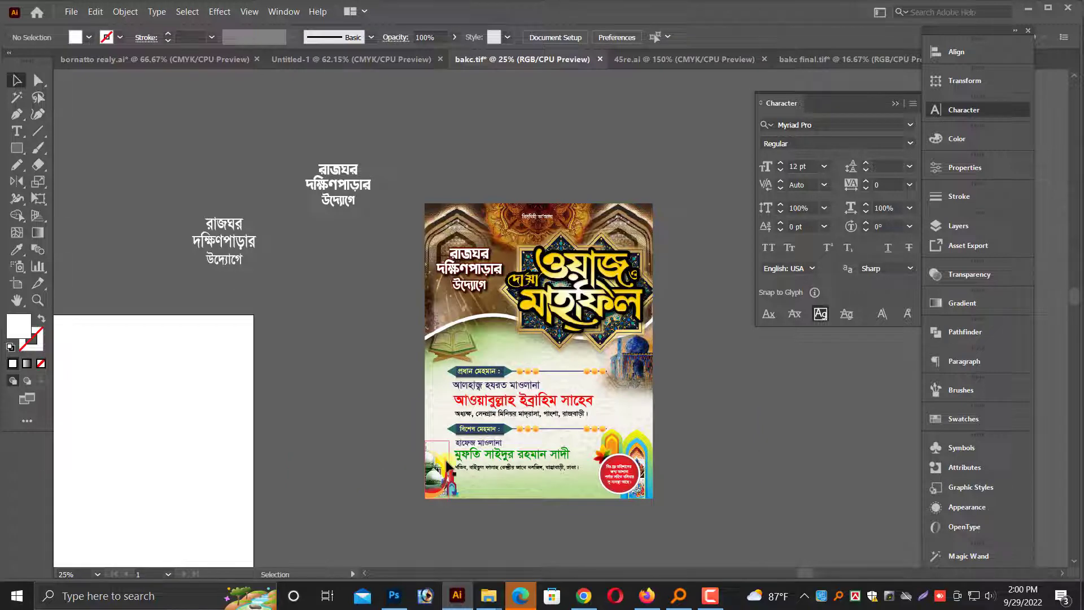
Step: Bring the date badge and its venue and time text next to the poster's left edge
{"action": "scroll", "coordinate": [477, 471], "scroll_direction": "up", "scroll_amount": 1}
{"action": "key", "text": "ctrl+minus"}
{"action": "left_click_drag", "start_coordinate": [95, 267], "coordinate": [144, 319]}
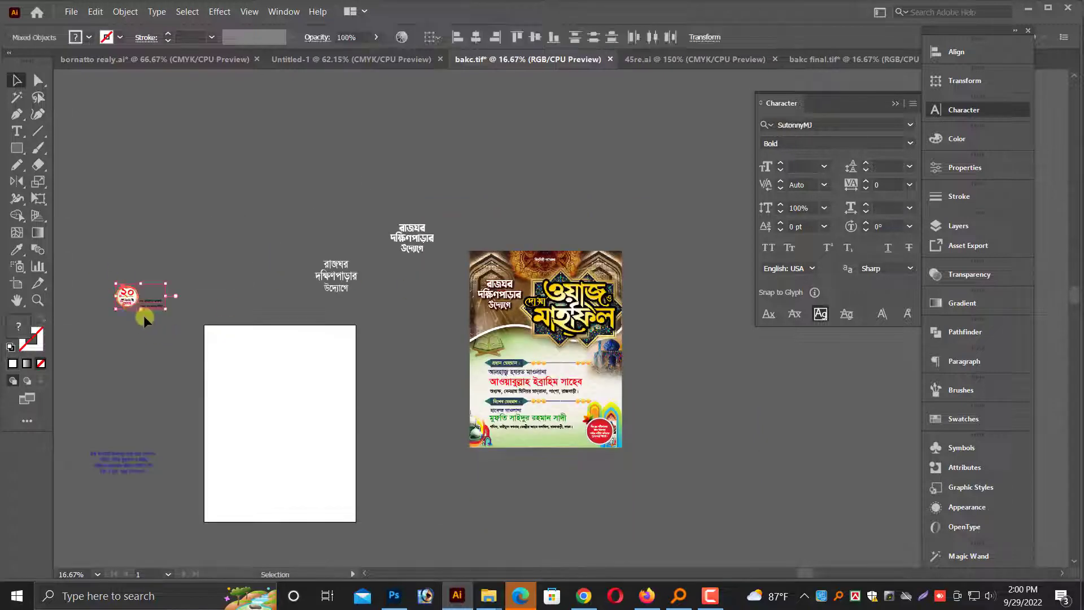
{"action": "left_click_drag", "start_coordinate": [431, 318], "coordinate": [452, 324]}
{"action": "left_click_drag", "start_coordinate": [442, 280], "coordinate": [551, 358]}
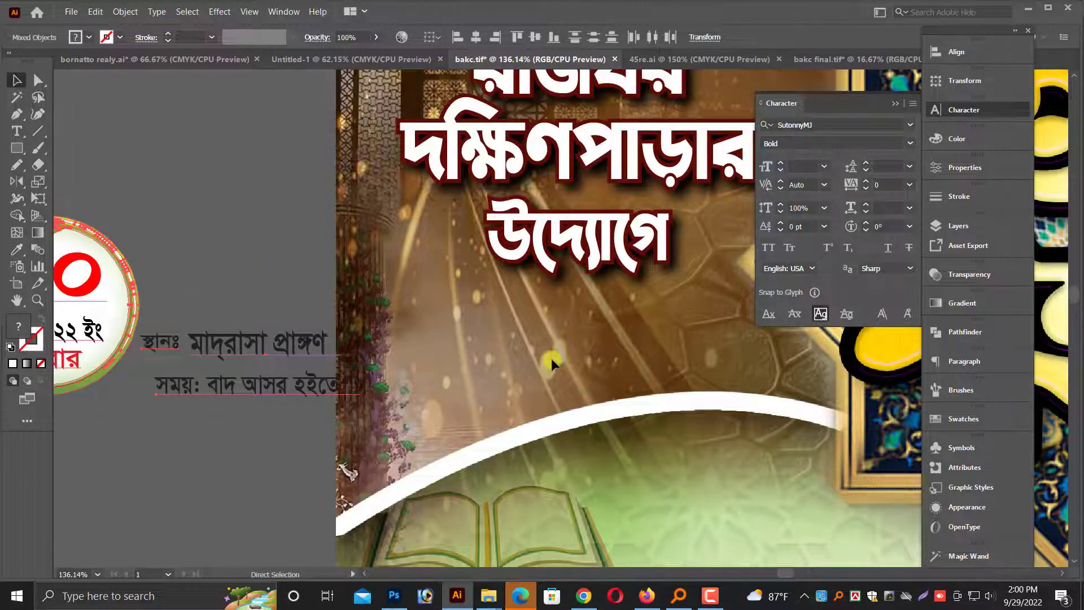
{"action": "key", "text": "ctrl+minus"}
Step: Place the round date badge on the poster above the open book and scale it down slightly
{"action": "left_click", "coordinate": [346, 456]}
{"action": "left_click_drag", "start_coordinate": [495, 507], "coordinate": [280, 542]}
{"action": "left_click_drag", "start_coordinate": [282, 373], "coordinate": [589, 416]}
{"action": "key", "text": "ctrl+plus"}
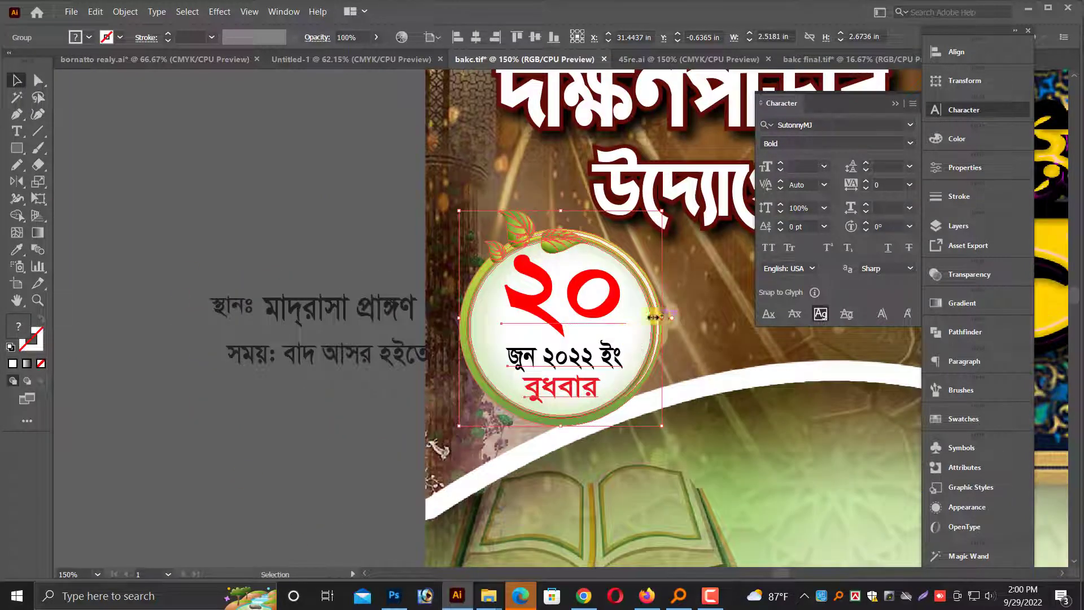
{"action": "left_click_drag", "start_coordinate": [655, 317], "coordinate": [637, 318]}
Step: Move the venue and time text onto the poster beside the date badge, below the organizer heading
{"action": "left_click", "coordinate": [324, 455]}
{"action": "left_click_drag", "start_coordinate": [397, 434], "coordinate": [220, 478]}
{"action": "left_click_drag", "start_coordinate": [158, 386], "coordinate": [67, 339]}
{"action": "left_click_drag", "start_coordinate": [153, 355], "coordinate": [629, 325]}
{"action": "key", "text": "ctrl+plus"}
{"action": "key", "text": "ctrl+plus"}
{"action": "scroll", "coordinate": [629, 345], "scroll_direction": "up", "scroll_amount": 1}
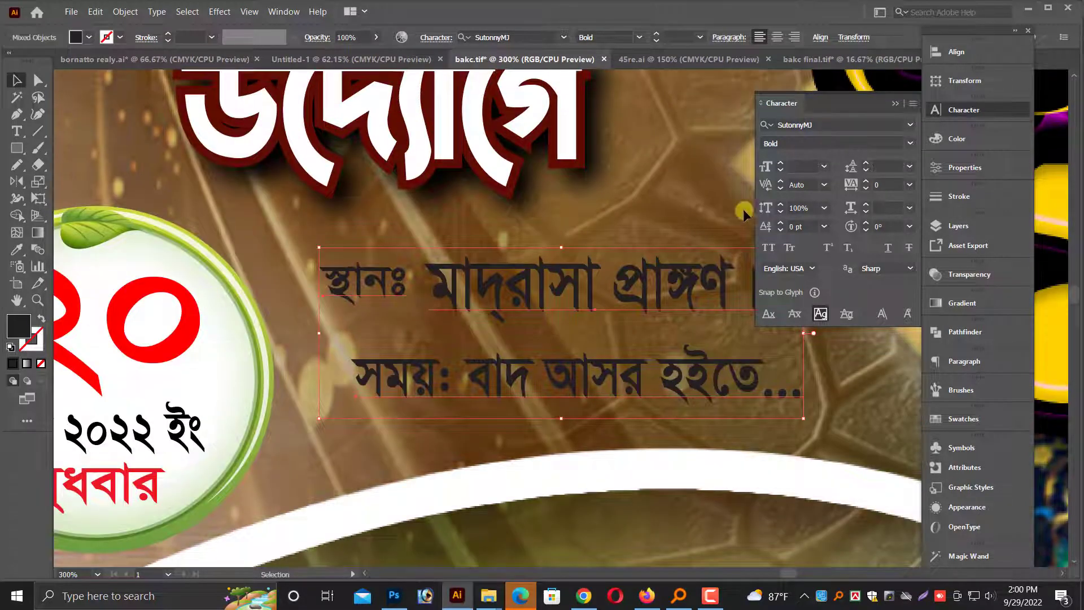
Step: Fill the venue and time text beside the date badge with white and group the two lines
{"action": "left_click", "coordinate": [958, 139]}
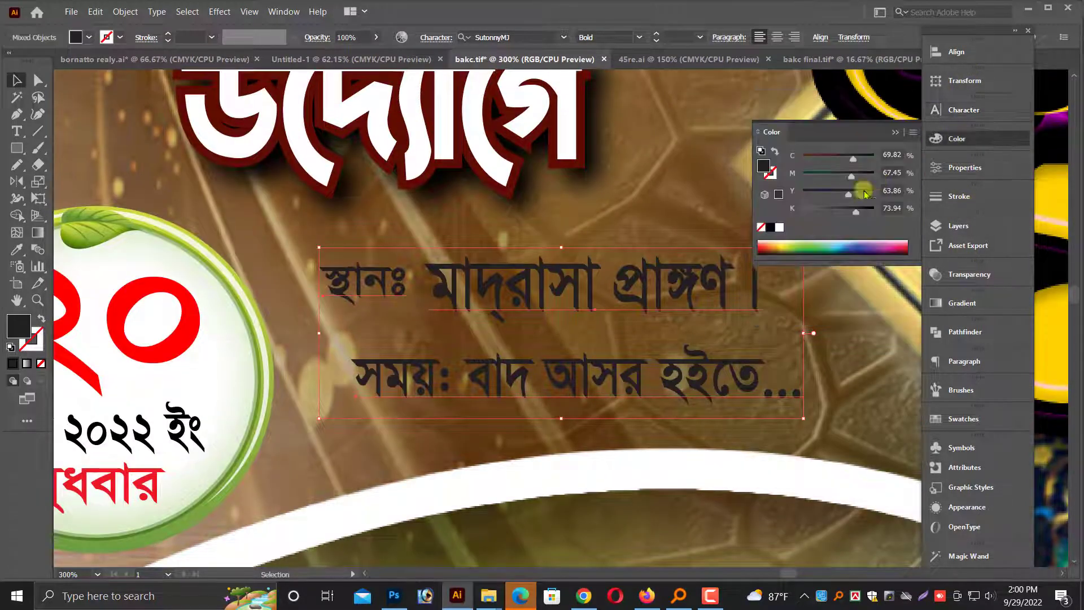
{"action": "left_click", "coordinate": [779, 227]}
{"action": "scroll", "coordinate": [714, 303], "scroll_direction": "up", "scroll_amount": 1}
{"action": "key", "text": "ctrl+minus"}
{"action": "key", "text": "ctrl+minus"}
{"action": "right_click", "coordinate": [580, 281]}
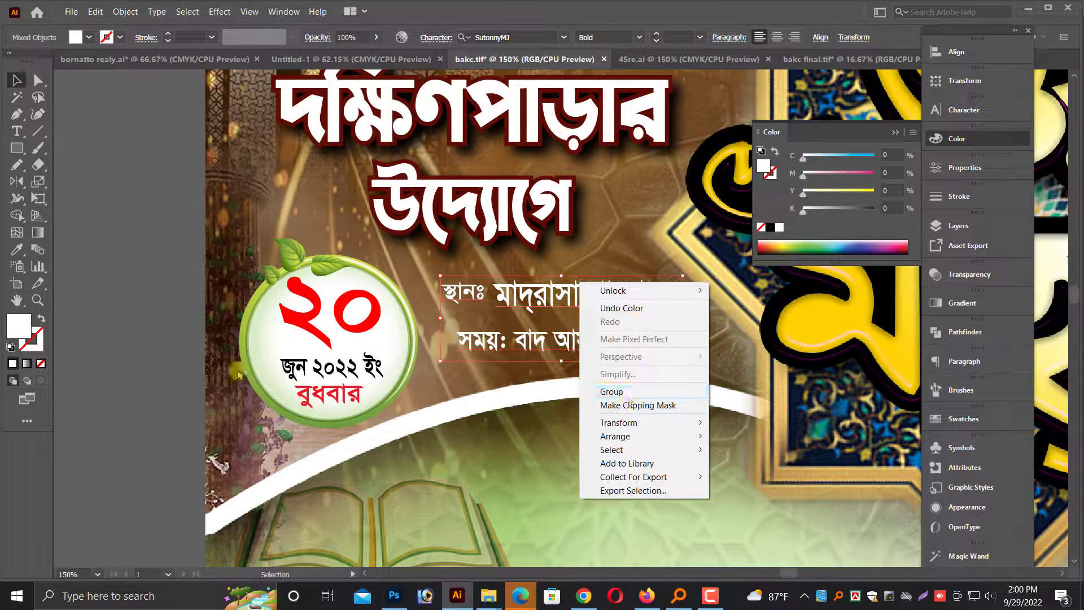
{"action": "left_click", "coordinate": [612, 391]}
Step: Reposition the venue and time lines beside the date badge, closing the gap between them
{"action": "left_click", "coordinate": [522, 344]}
{"action": "left_click_drag", "start_coordinate": [751, 328], "coordinate": [401, 235]}
{"action": "left_click_drag", "start_coordinate": [437, 489], "coordinate": [421, 454]}
{"action": "left_click_drag", "start_coordinate": [433, 458], "coordinate": [409, 453]}
{"action": "left_click_drag", "start_coordinate": [411, 457], "coordinate": [395, 451]}
{"action": "left_click_drag", "start_coordinate": [451, 446], "coordinate": [451, 454]}
{"action": "left_click", "coordinate": [455, 380], "text": "shift"}
{"action": "scroll", "coordinate": [457, 372], "scroll_direction": "down", "scroll_amount": 1}
{"action": "left_click_drag", "start_coordinate": [461, 366], "coordinate": [468, 449]}
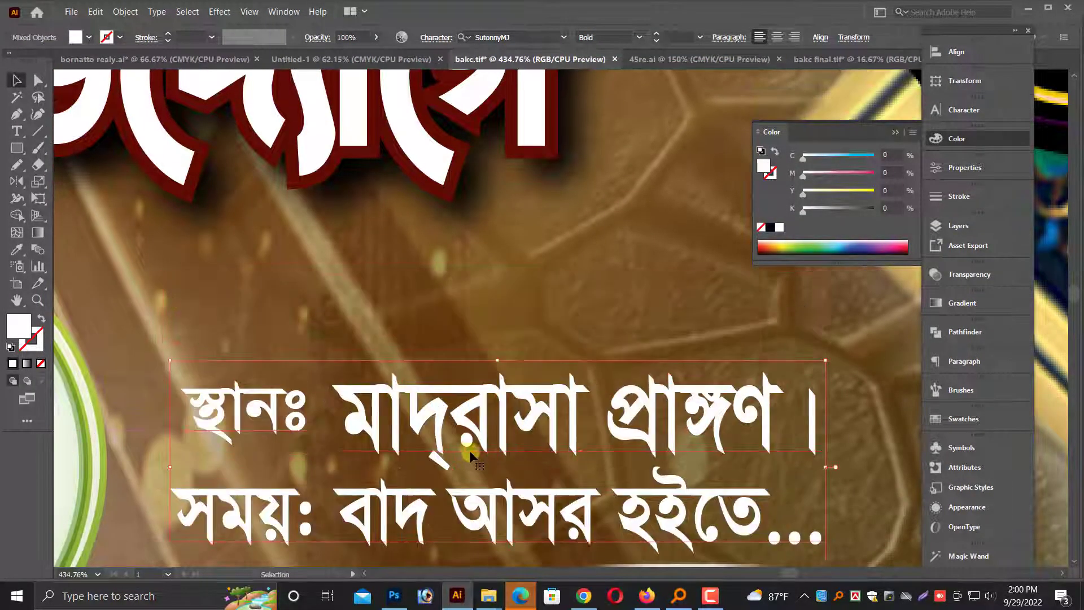
Step: Enlarge the venue and time lines slightly and fill them with yellow (C 0, M 0, Y 100, K 0)
{"action": "scroll", "coordinate": [470, 449], "scroll_direction": "down", "scroll_amount": 2}
{"action": "left_click_drag", "start_coordinate": [826, 195], "coordinate": [874, 191]}
{"action": "left_click_drag", "start_coordinate": [826, 413], "coordinate": [892, 415]}
{"action": "key", "text": "ctrl+minus"}
{"action": "key", "text": "ctrl+minus"}
{"action": "key", "text": "ctrl+minus"}
{"action": "key", "text": "ctrl+minus"}
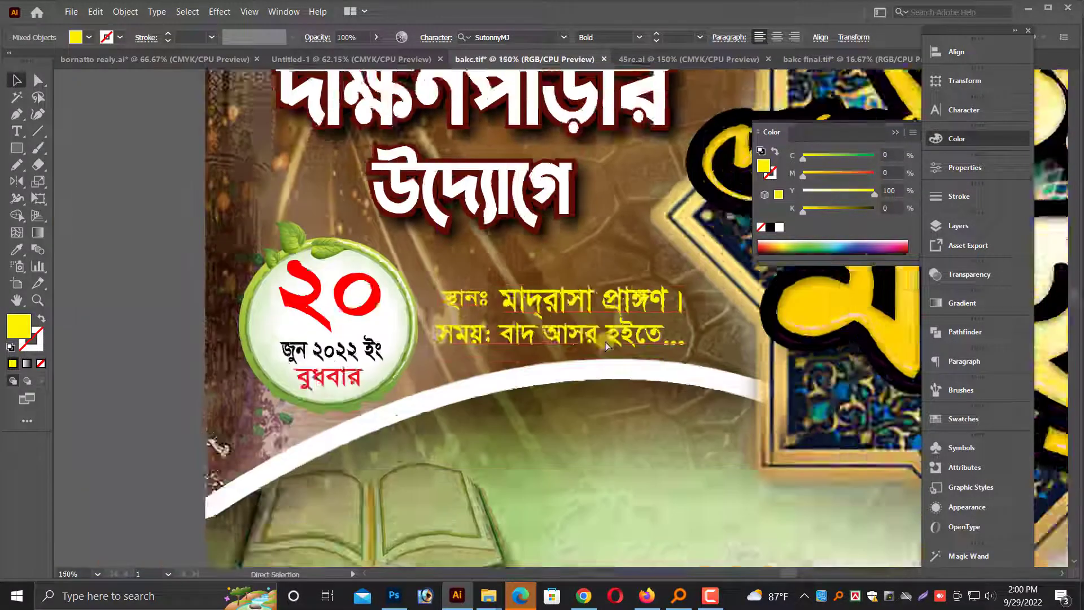
{"action": "key", "text": "ctrl+minus"}
{"action": "left_click", "coordinate": [189, 317]}
Step: Move the blue invitation text onto the bottom of the poster, below the special guest details
{"action": "key", "text": "ctrl+minus"}
{"action": "key", "text": "ctrl+minus"}
{"action": "key", "text": "ctrl+minus"}
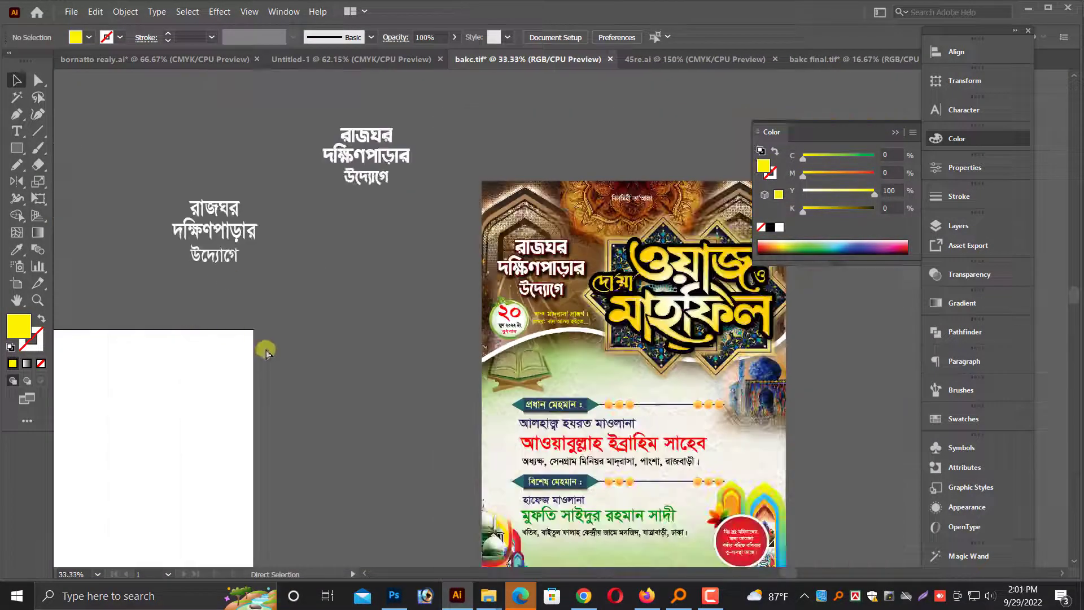
{"action": "key", "text": "ctrl+minus"}
{"action": "key", "text": "ctrl+minus"}
{"action": "left_click_drag", "start_coordinate": [168, 432], "coordinate": [607, 418]}
{"action": "key", "text": "ctrl+plus"}
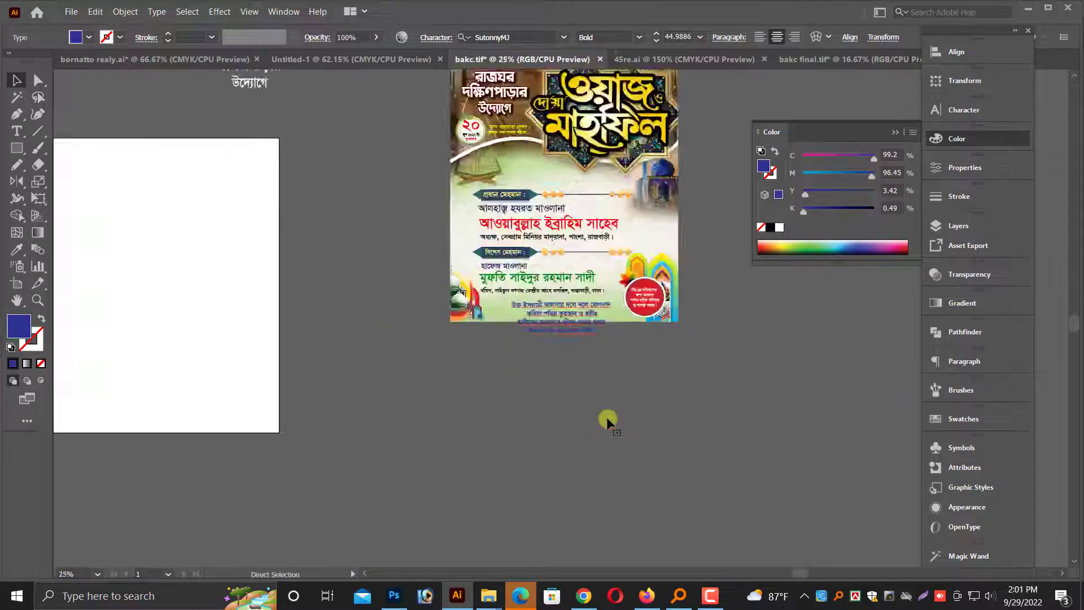
{"action": "scroll", "coordinate": [608, 419], "scroll_direction": "up", "scroll_amount": 6}
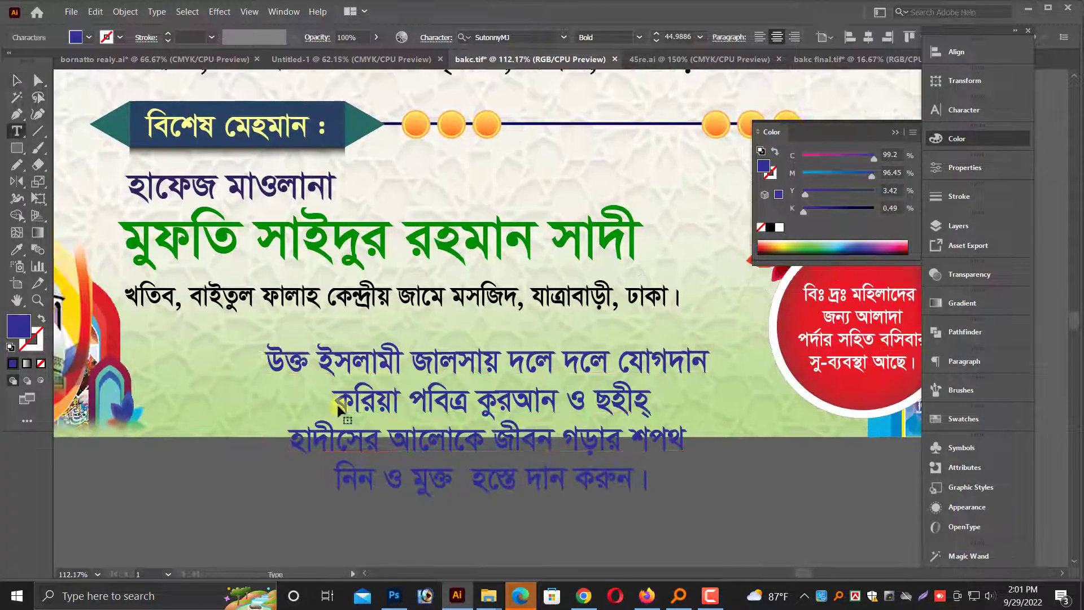
Step: Remove line breaks so the blue invitation text runs on two lines, and scale it down to fit above the poster's bottom edge
{"action": "key", "text": "BackSpace"}
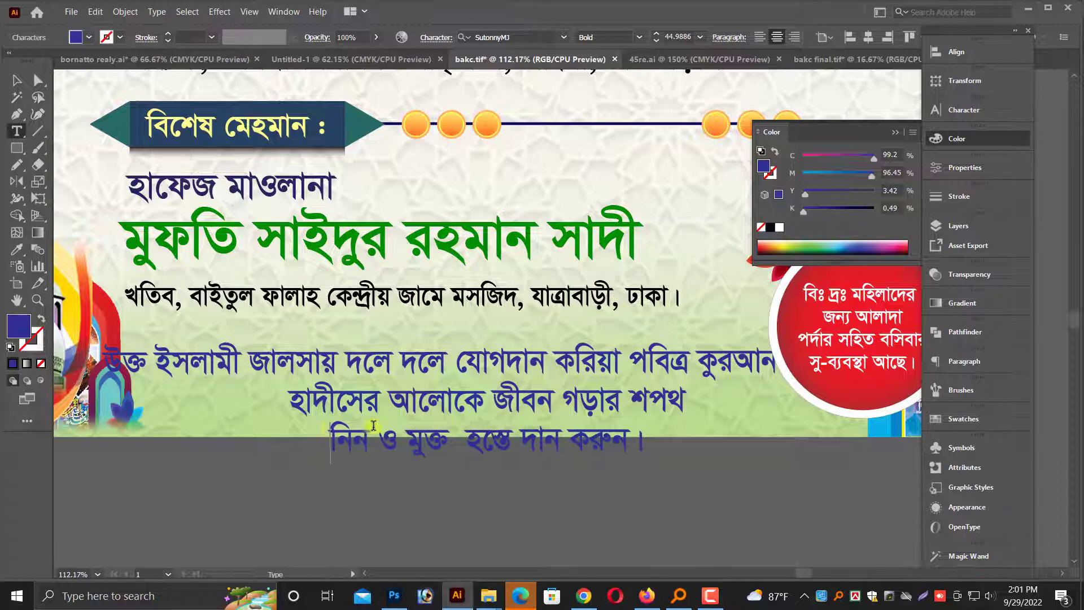
{"action": "key", "text": "BackSpace"}
{"action": "key", "text": "Escape"}
{"action": "left_click_drag", "start_coordinate": [865, 386], "coordinate": [779, 381]}
{"action": "left_click_drag", "start_coordinate": [690, 364], "coordinate": [646, 378]}
{"action": "left_click_drag", "start_coordinate": [734, 392], "coordinate": [762, 399]}
{"action": "left_click", "coordinate": [693, 466]}
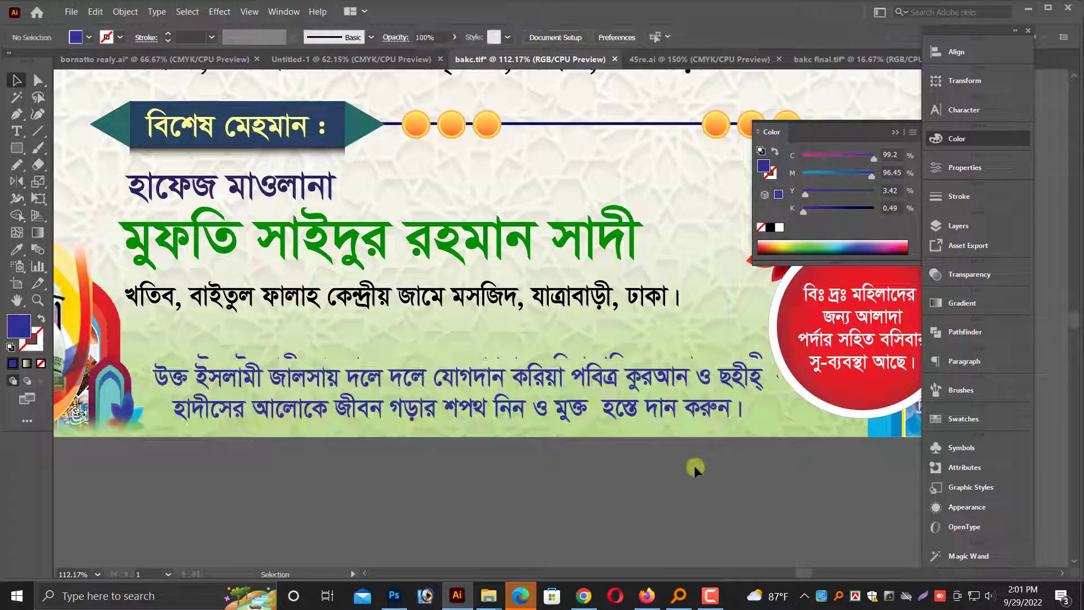
Step: Shift the grouped guest blocks slightly to the left on the poster and scale them down a little
{"action": "scroll", "coordinate": [666, 464], "scroll_direction": "up", "scroll_amount": 1}
{"action": "key", "text": "ctrl+minus"}
{"action": "key", "text": "ctrl+minus"}
{"action": "scroll", "coordinate": [637, 474], "scroll_direction": "up", "scroll_amount": 4}
{"action": "left_click", "coordinate": [348, 385]}
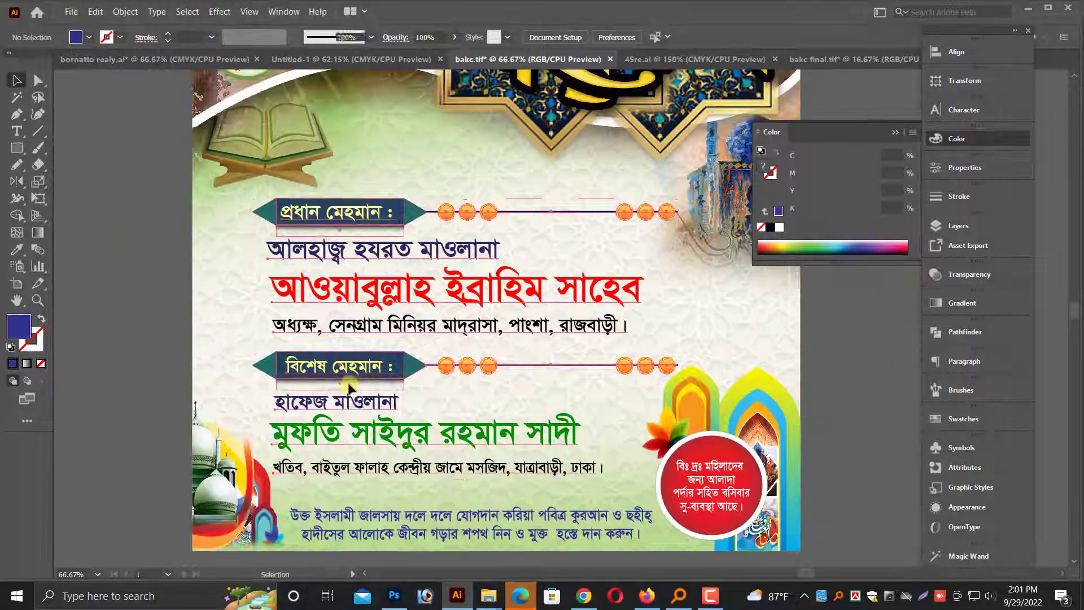
{"action": "left_click", "coordinate": [101, 419]}
{"action": "scroll", "coordinate": [103, 422], "scroll_direction": "down", "scroll_amount": 1}
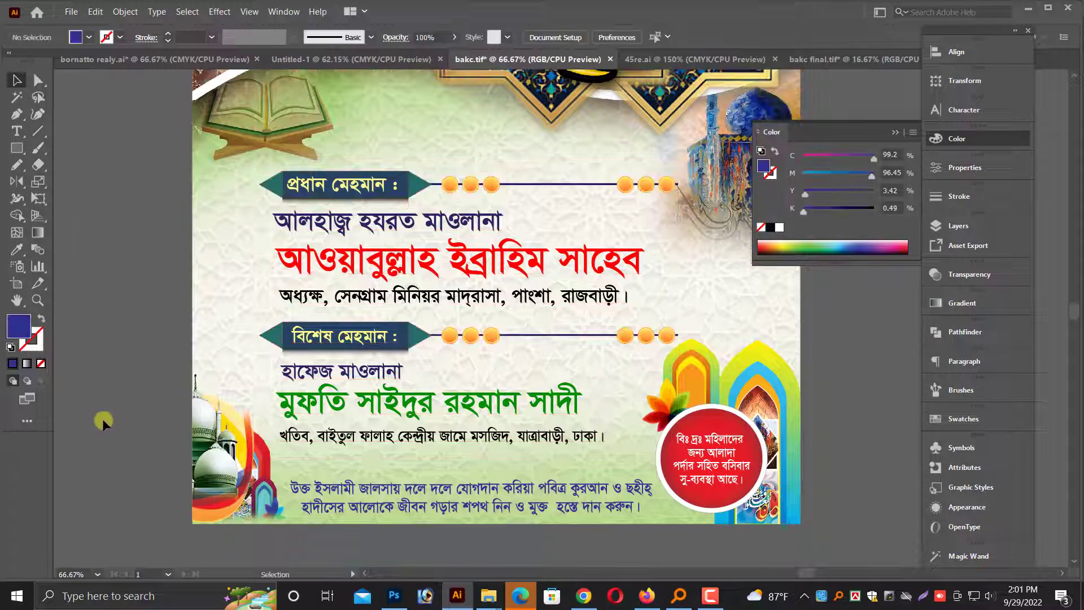
{"action": "left_click_drag", "start_coordinate": [400, 197], "coordinate": [392, 191]}
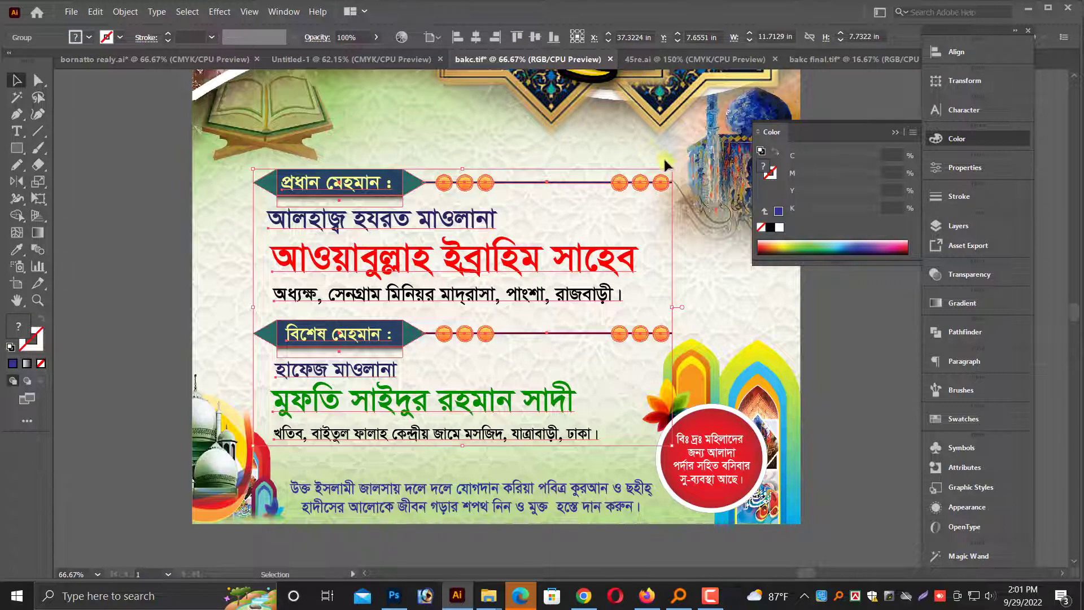
{"action": "left_click_drag", "start_coordinate": [671, 169], "coordinate": [661, 174]}
{"action": "left_click", "coordinate": [847, 346]}
Step: Draw a thin blue rectangle about 10 in wide as a divider above the invitation text and reduce its height
{"action": "scroll", "coordinate": [847, 346], "scroll_direction": "down", "scroll_amount": 1}
{"action": "left_click_drag", "start_coordinate": [176, 329], "coordinate": [845, 460]}
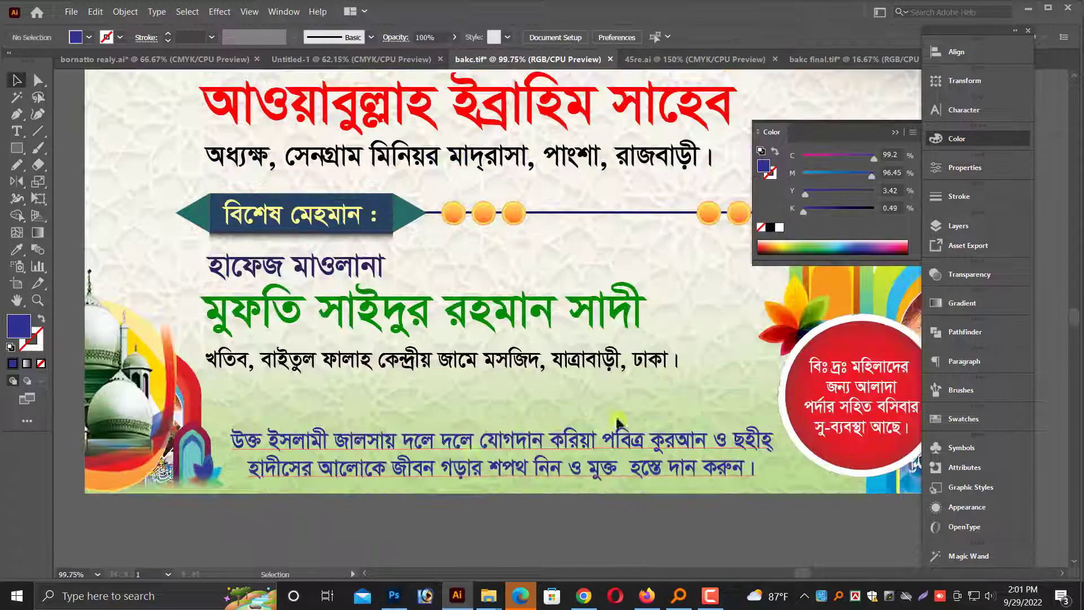
{"action": "left_click", "coordinate": [634, 472]}
{"action": "left_click", "coordinate": [565, 517]}
{"action": "scroll", "coordinate": [34, 242], "scroll_direction": "up", "scroll_amount": 1}
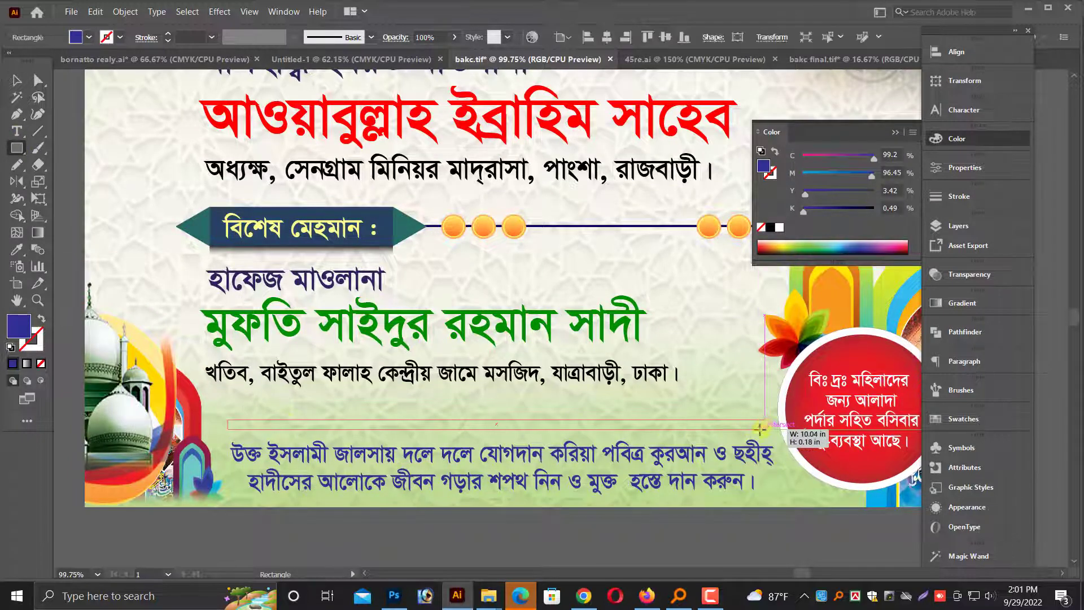
{"action": "left_click_drag", "start_coordinate": [761, 429], "coordinate": [765, 429]}
{"action": "scroll", "coordinate": [413, 398], "scroll_direction": "up", "scroll_amount": 3}
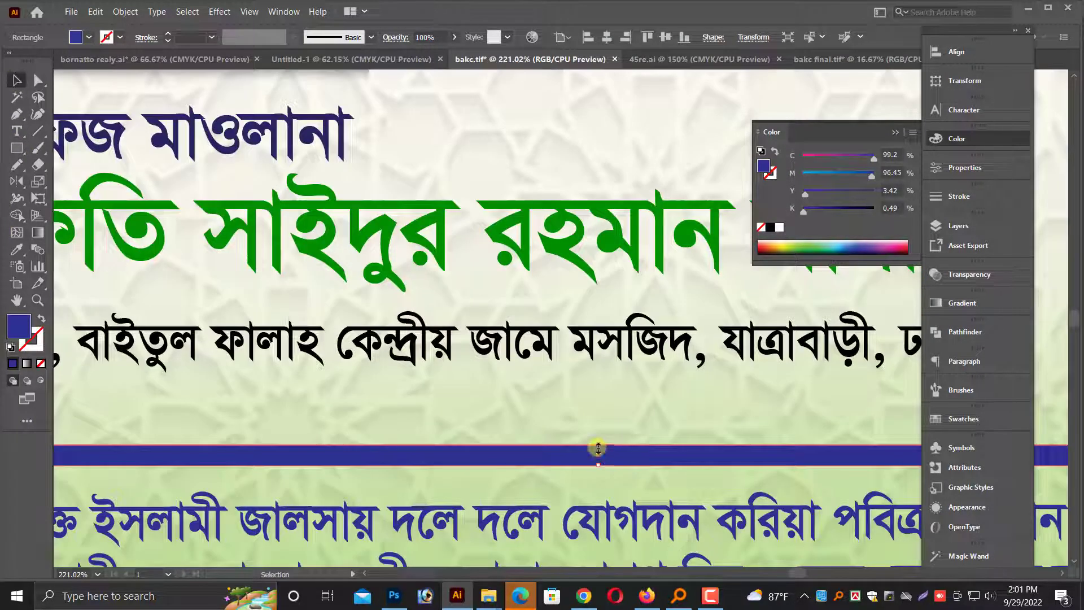
{"action": "scroll", "coordinate": [603, 449], "scroll_direction": "down", "scroll_amount": 2}
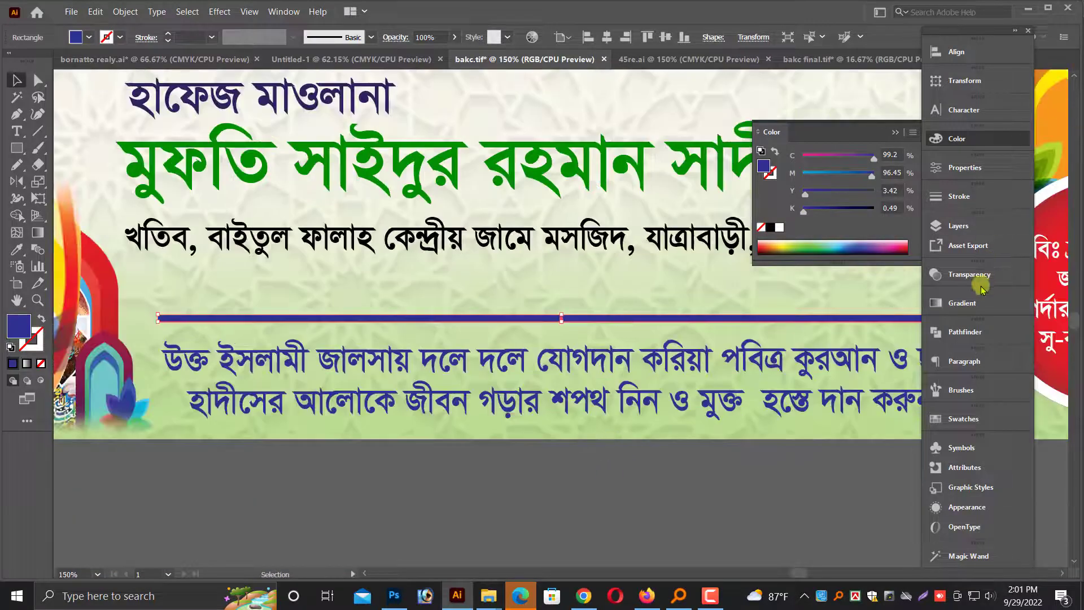
Step: Fill the divider with a linear all-white gradient, adding a middle stop and setting the end stop's opacity to 0%
{"action": "left_click", "coordinate": [967, 304]}
{"action": "left_click", "coordinate": [812, 399]}
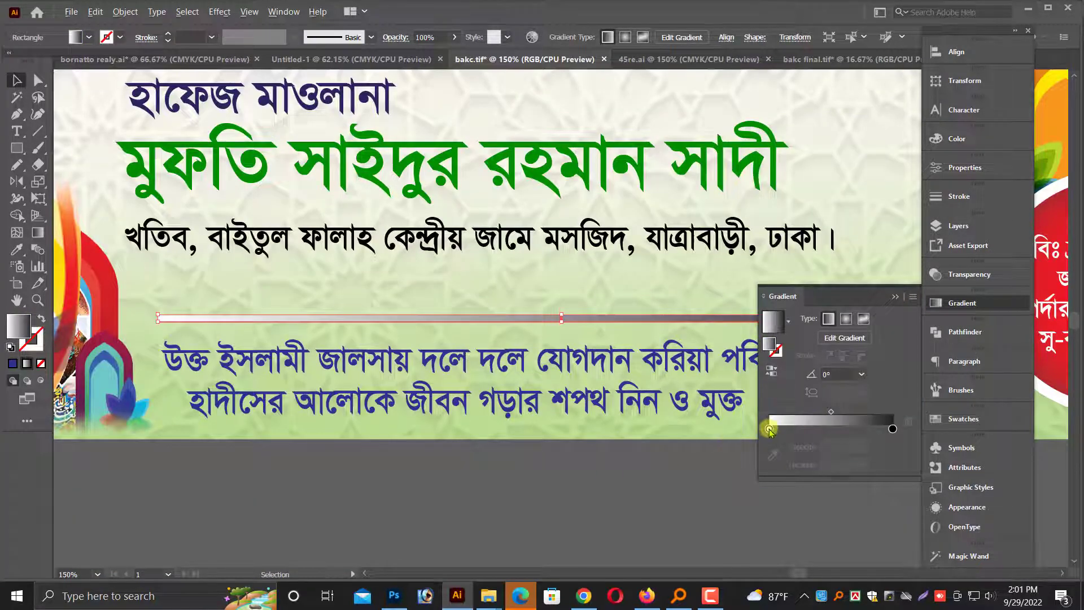
{"action": "left_click_drag", "start_coordinate": [871, 433], "coordinate": [894, 432]}
{"action": "left_click", "coordinate": [894, 429]}
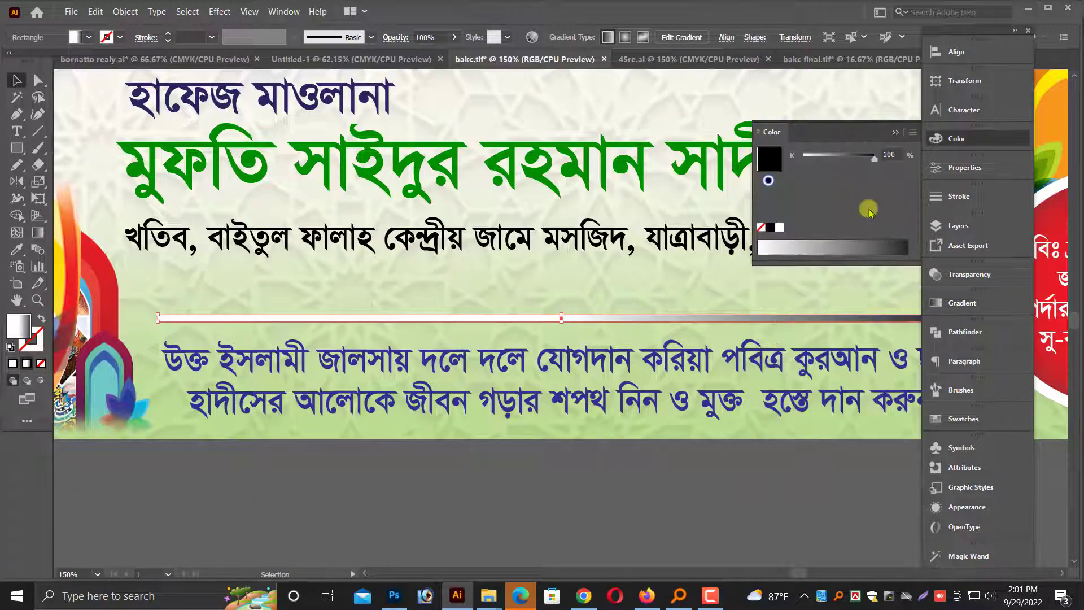
{"action": "key", "text": "ctrl+F9"}
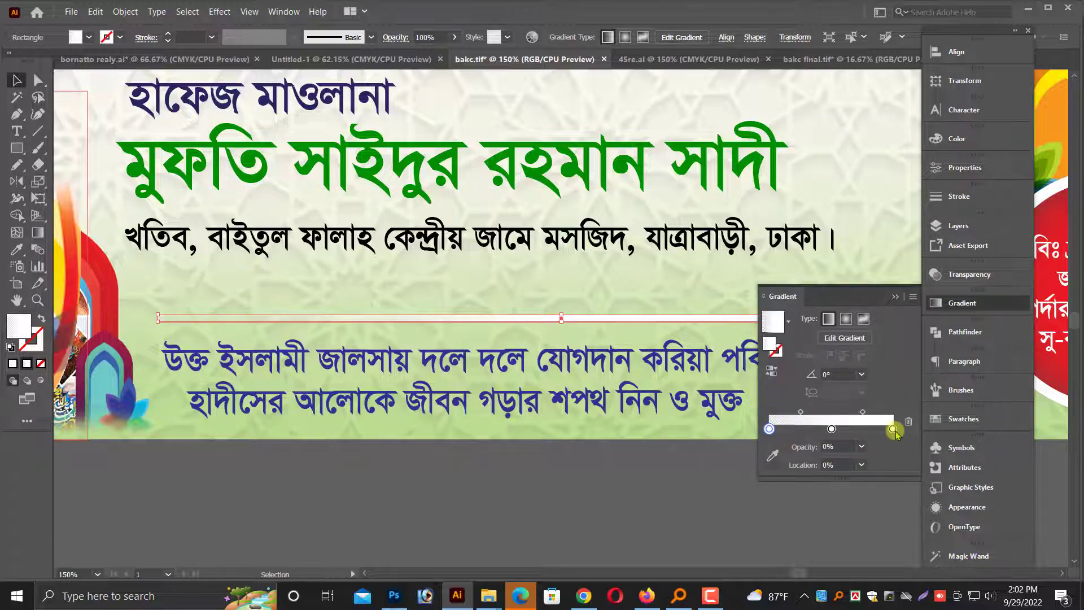
Step: Hide the panels and adjust the height of the white gradient divider above the invitation text
{"action": "left_click", "coordinate": [706, 511]}
{"action": "key", "text": "Tab"}
{"action": "left_click_drag", "start_coordinate": [340, 237], "coordinate": [724, 293]}
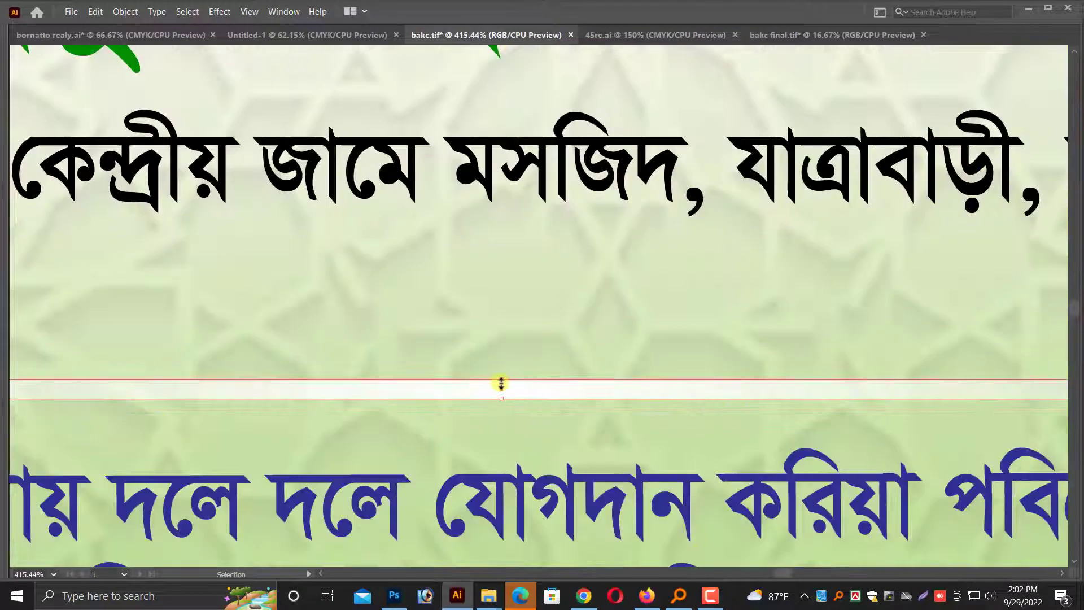